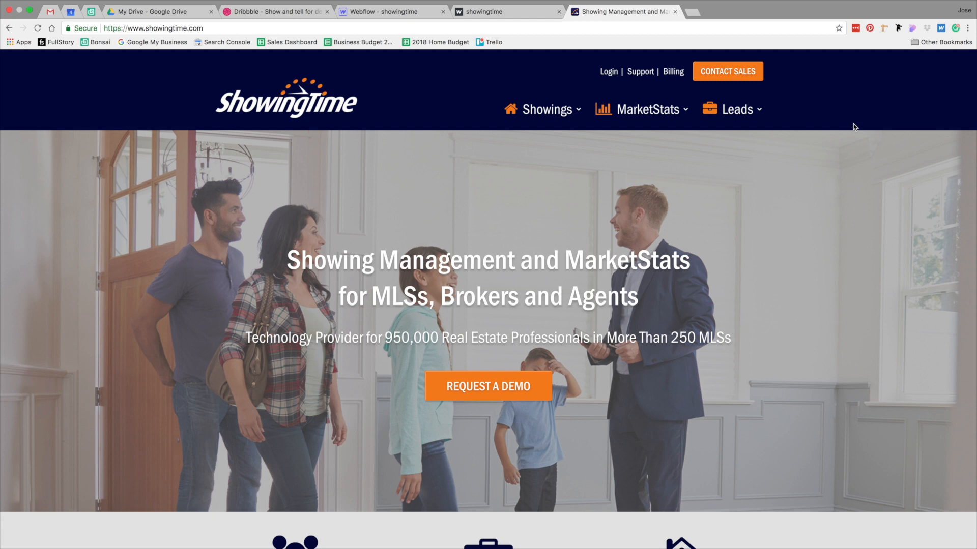
click(509, 13)
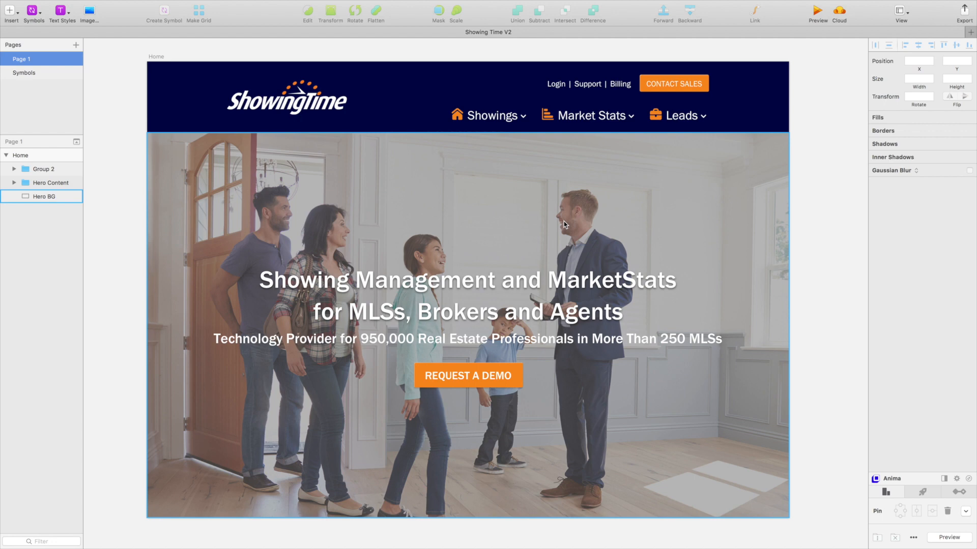
scroll(590, 230, down, 1)
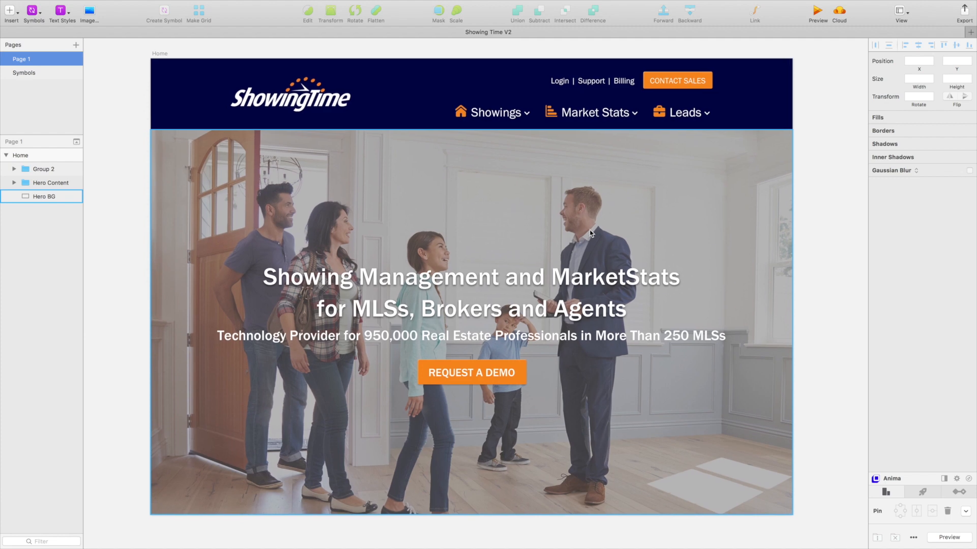
Delete the navy Nav Bar rectangle and stretch Hero BG up to the artboard's top edge, making it 1440 × 1024.
double_click(752, 93)
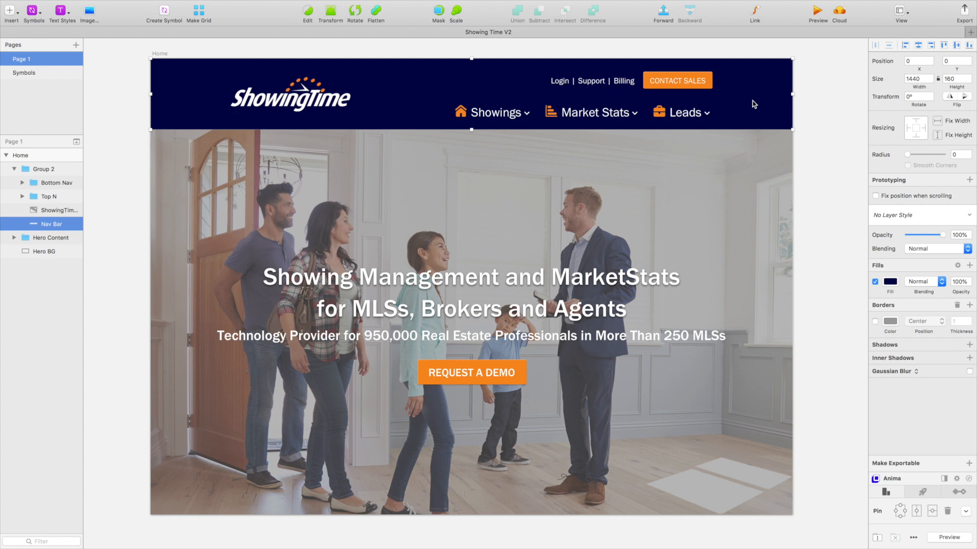
key(Delete)
click(636, 168)
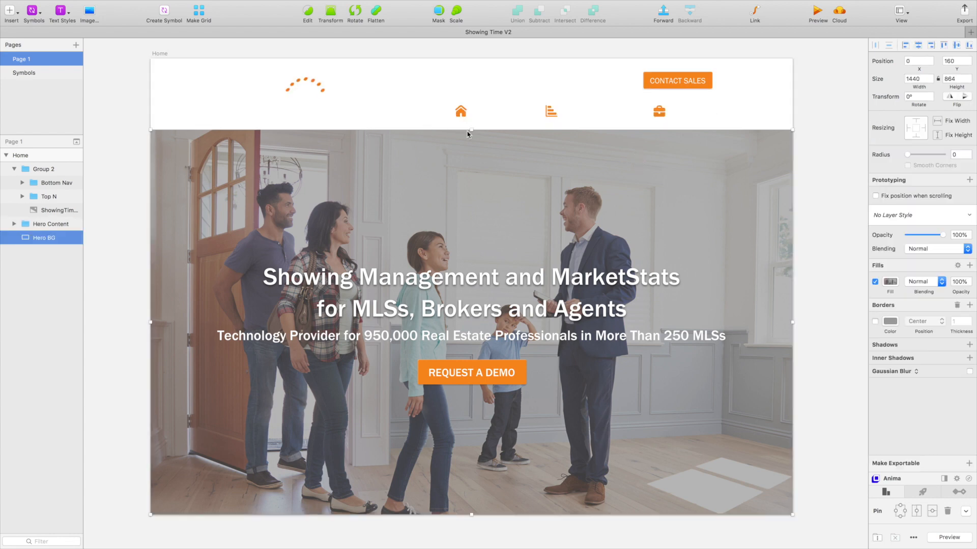
drag(469, 131, 463, 60)
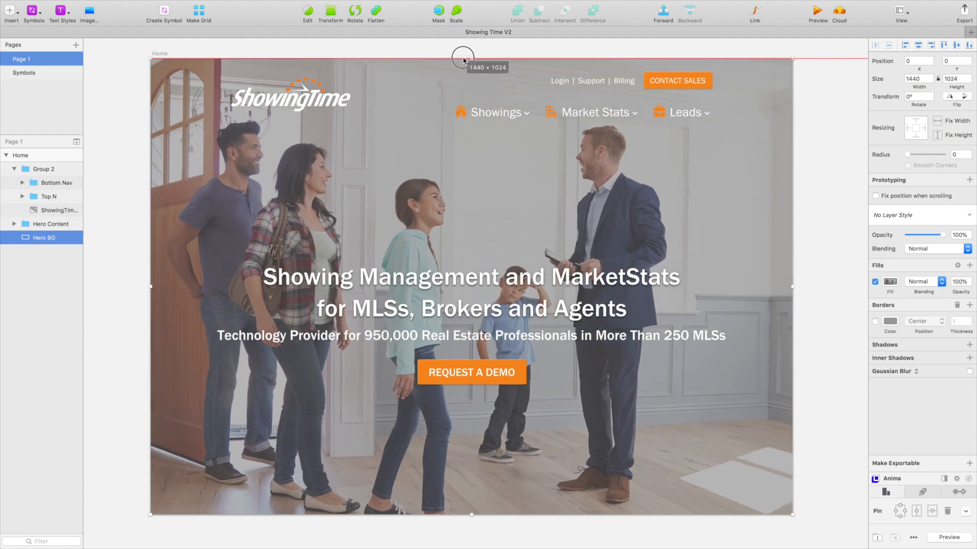
click(834, 163)
scroll(835, 164, left, 1)
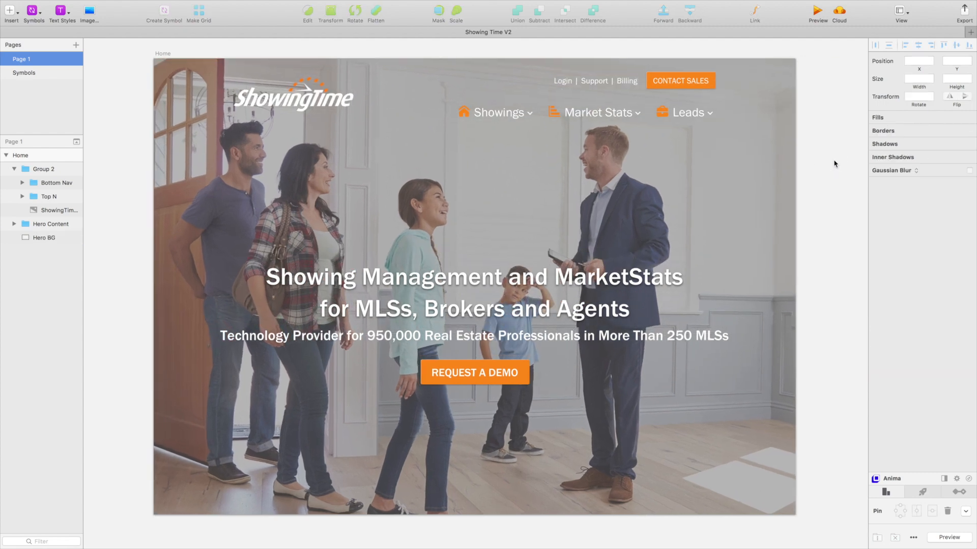
scroll(834, 164, down, 1)
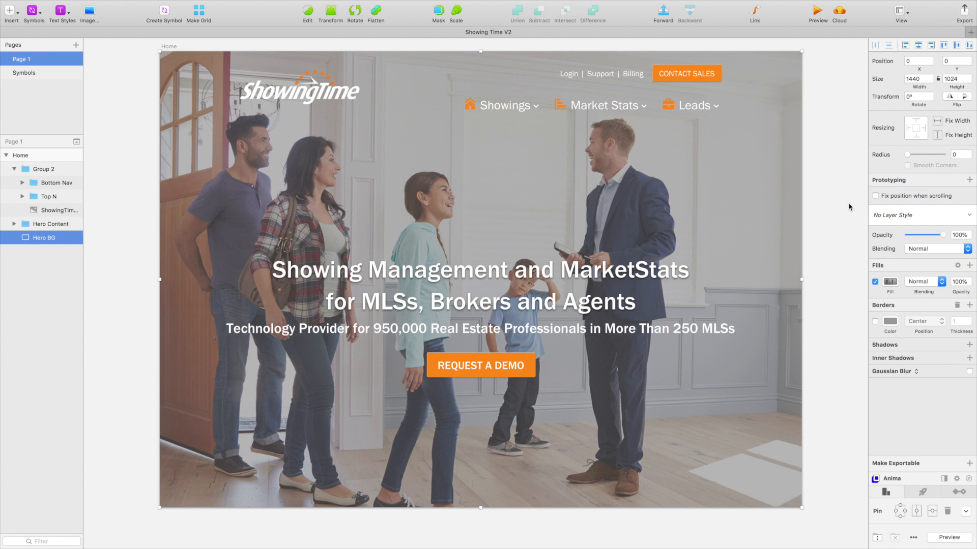
Replace the Hero BG fill image with New Hero BG.jpg from the Showing Time folder inside Sketch Stuff on the Desktop.
click(890, 282)
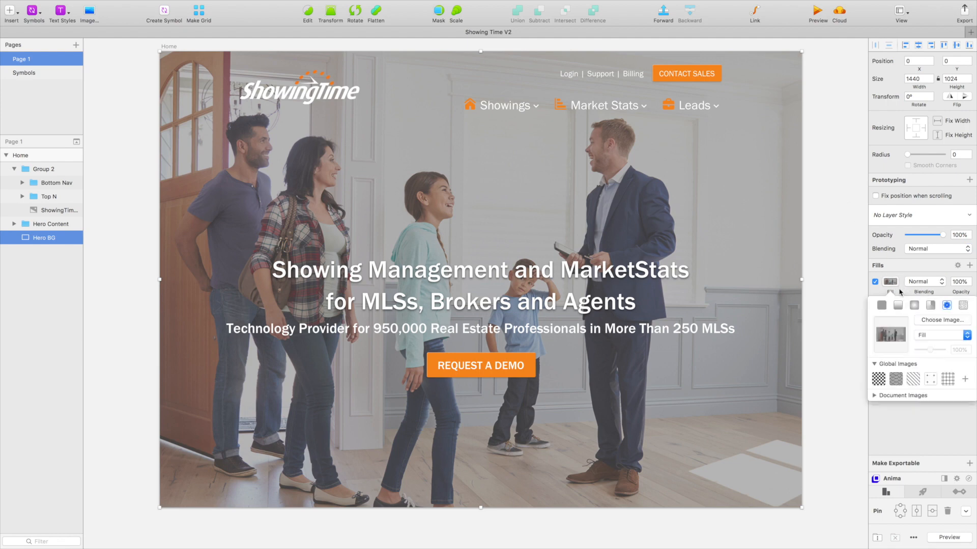
click(942, 320)
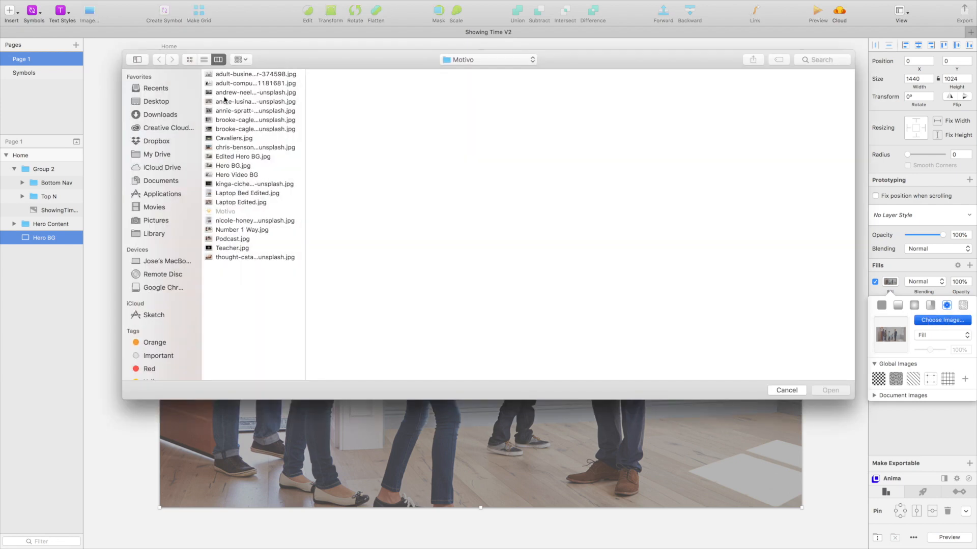
click(159, 105)
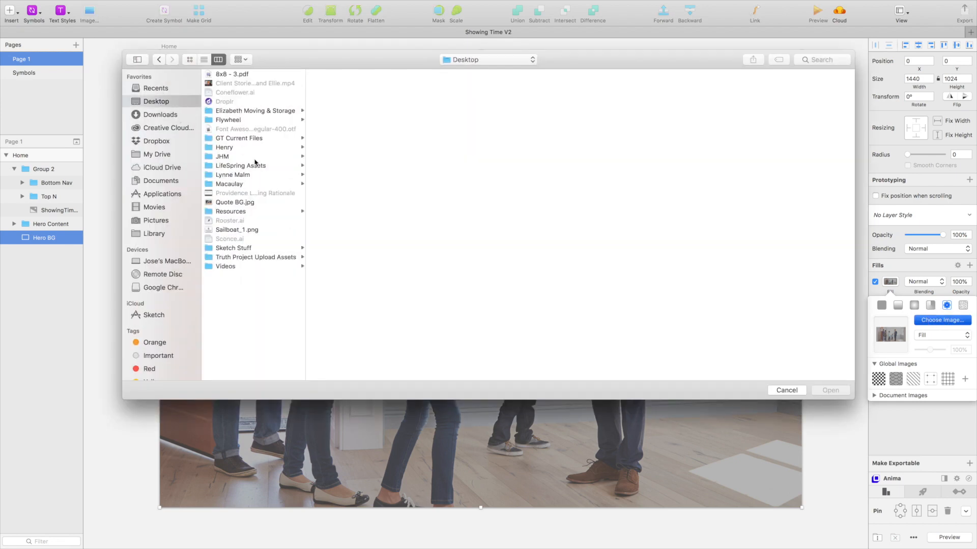
click(246, 247)
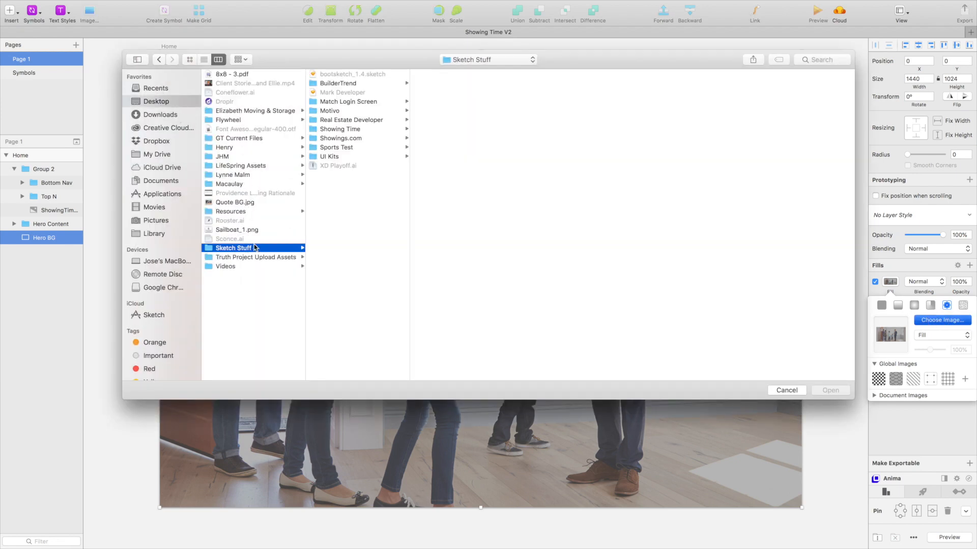
click(344, 130)
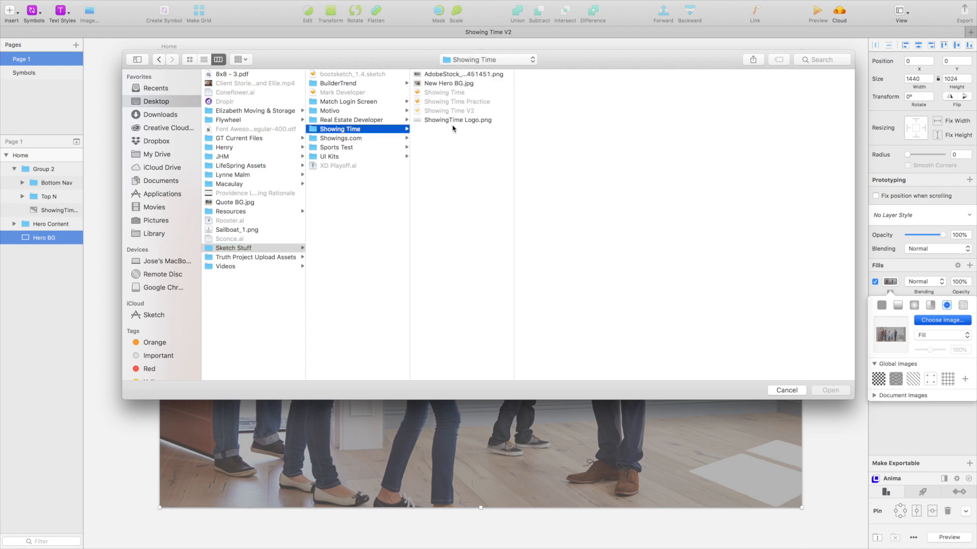
click(458, 83)
click(826, 390)
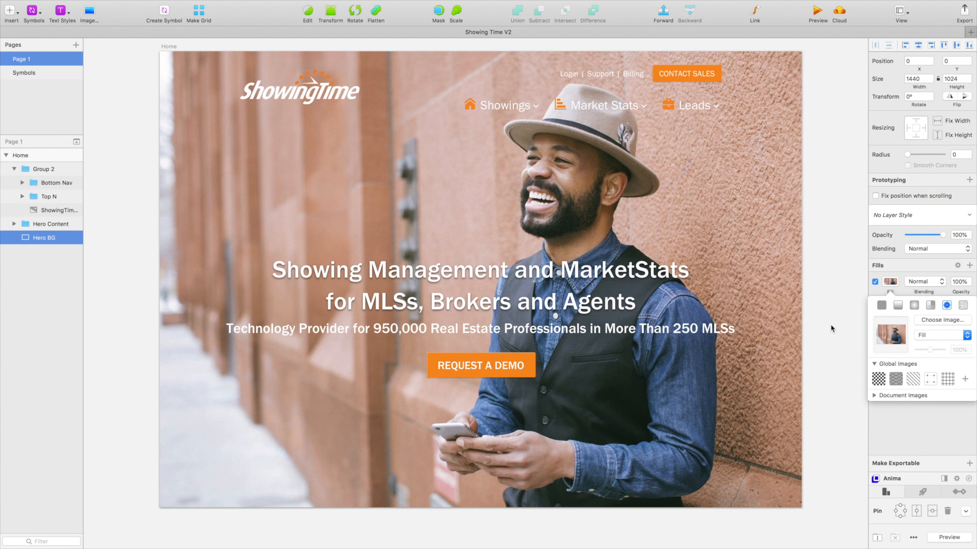
click(831, 329)
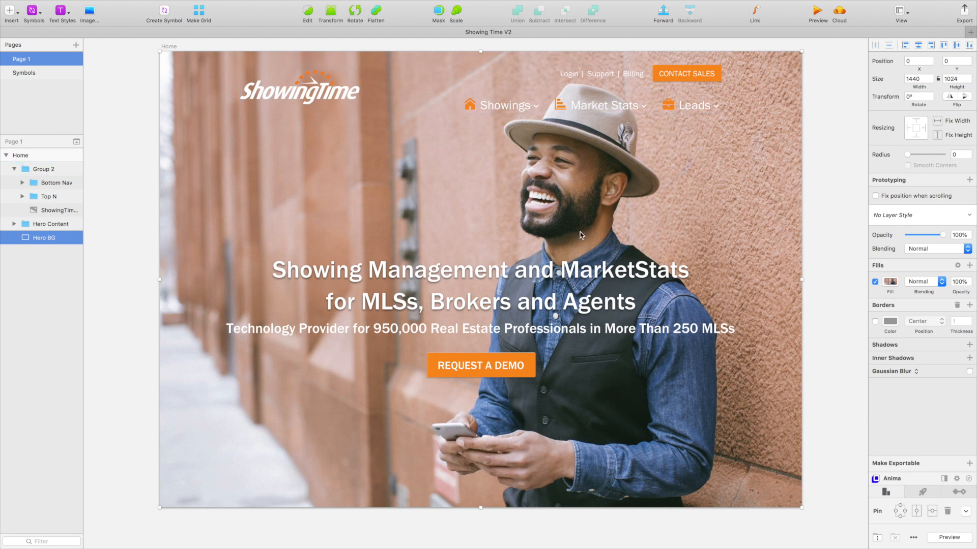
click(128, 97)
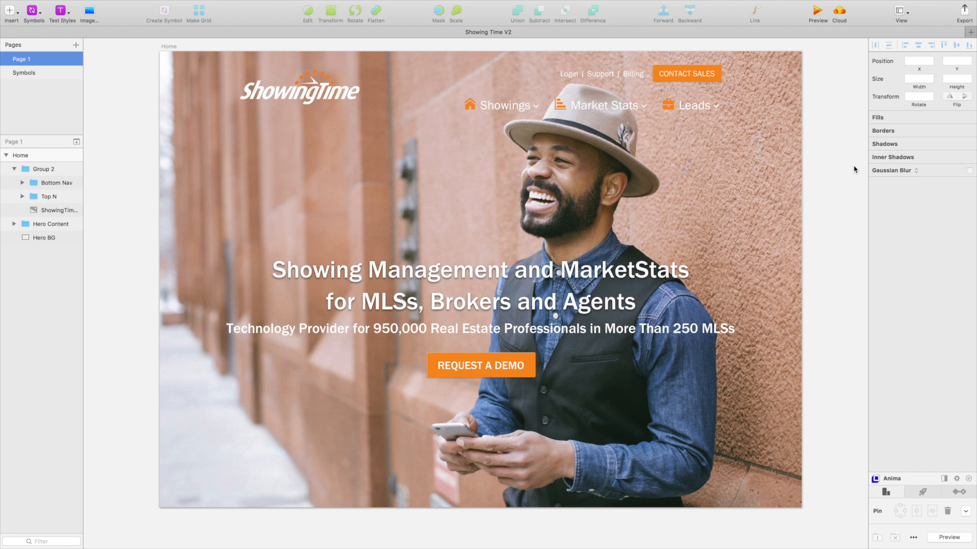
Add a second fill over the Hero BG image, copy the navy document color's hex code, and make the fill a linear gradient.
click(618, 176)
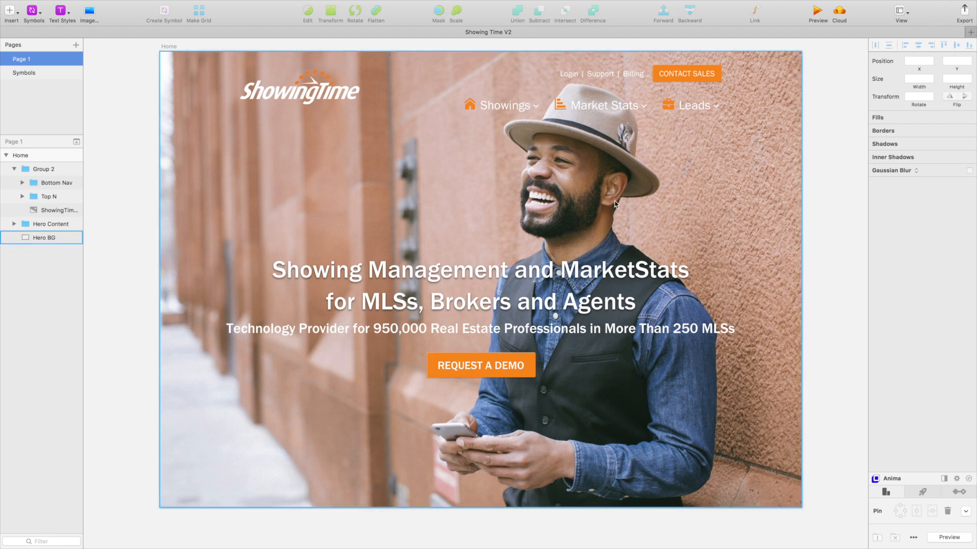
click(571, 182)
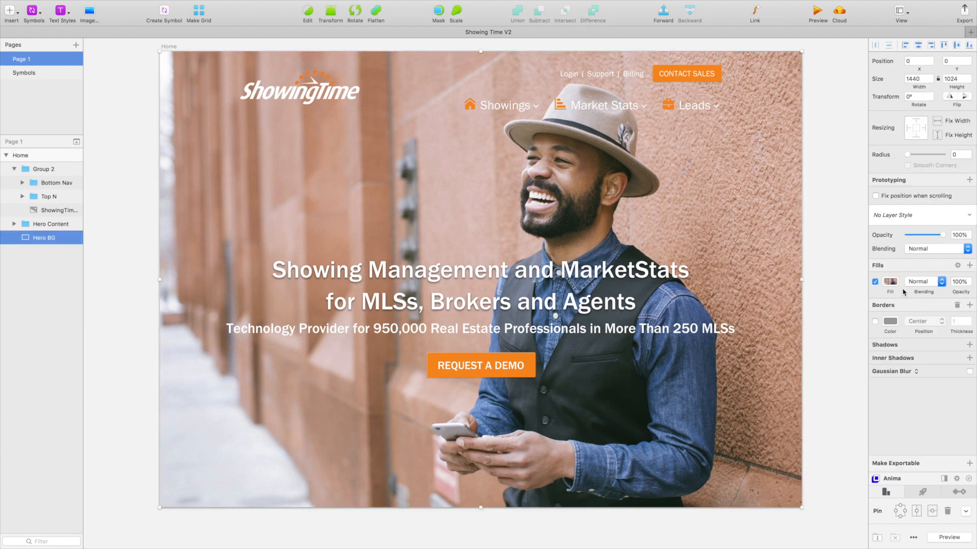
click(970, 266)
click(889, 281)
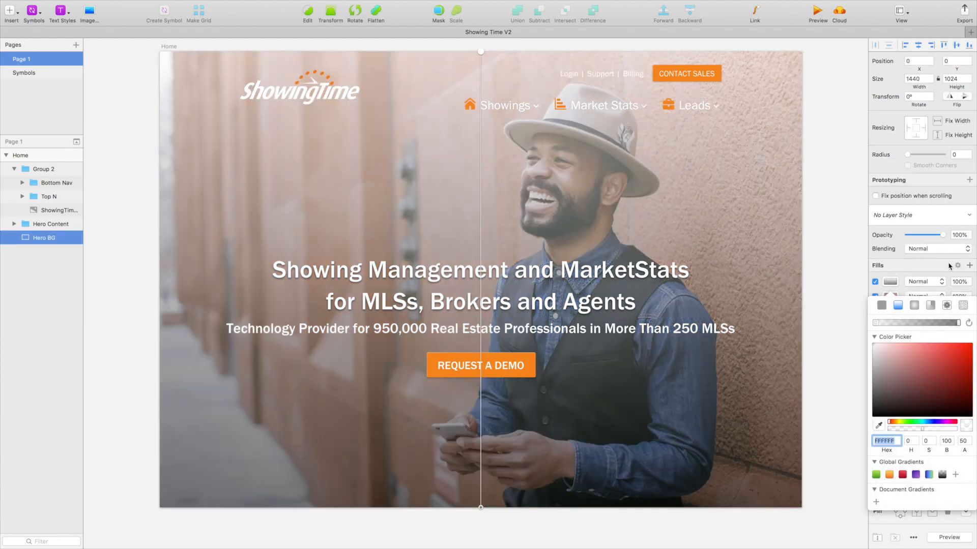
click(882, 305)
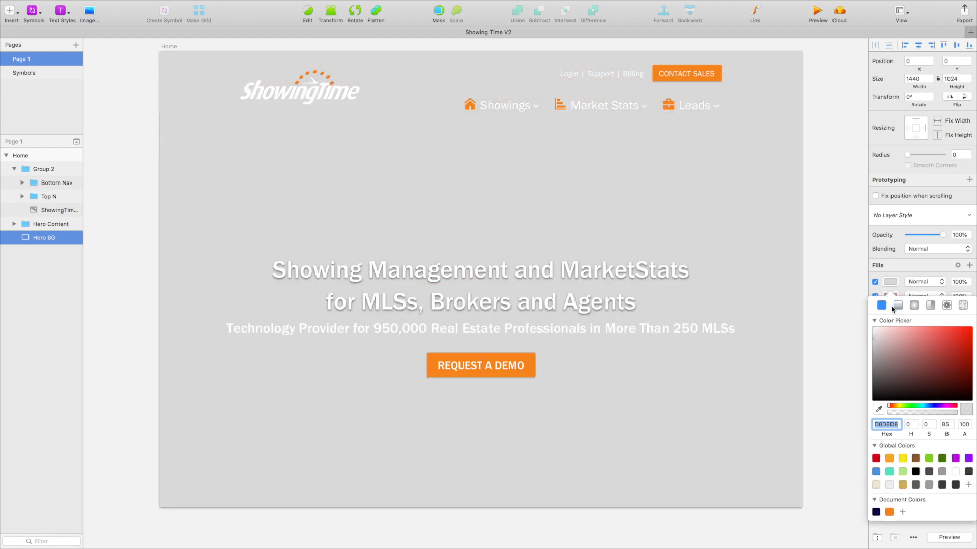
click(876, 512)
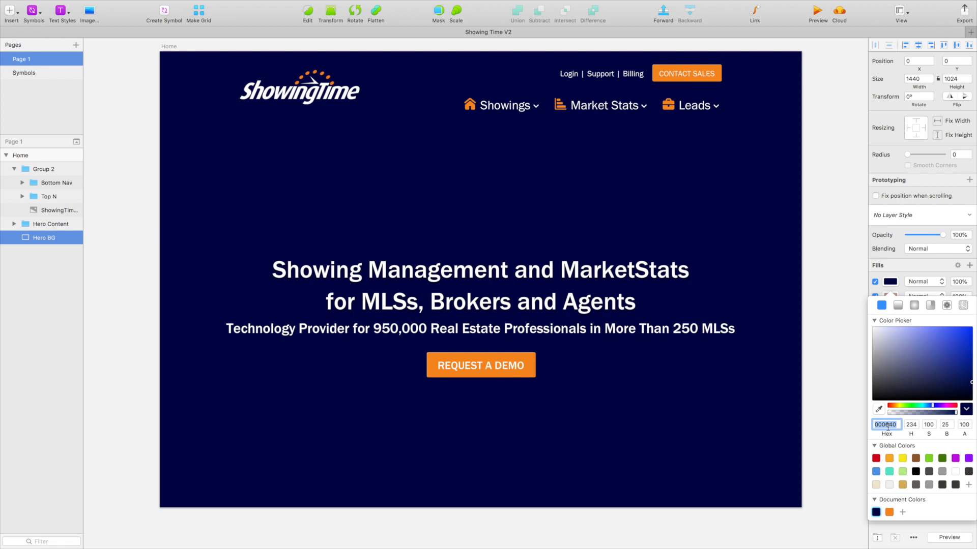
click(897, 306)
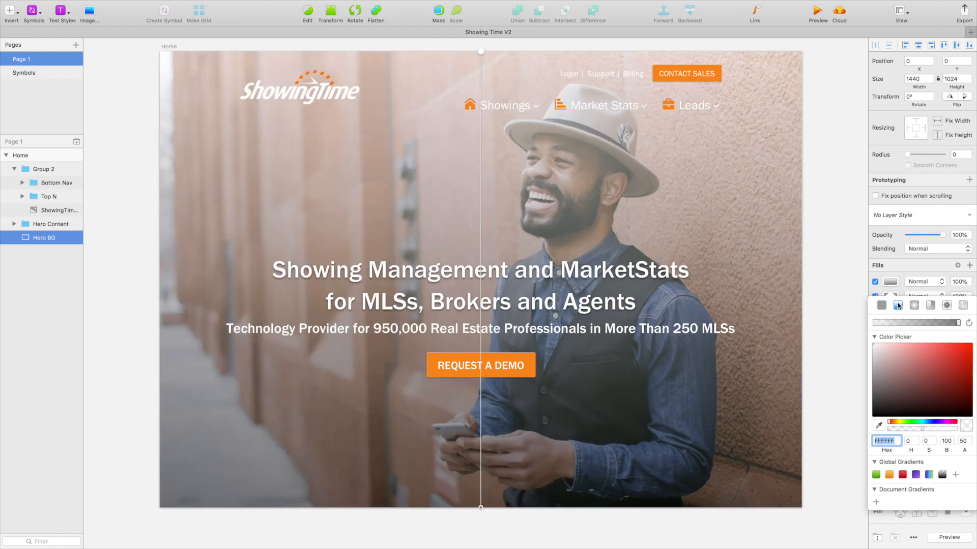
Set the overlay gradient's start stop to color 000640 with alpha 100.
click(876, 322)
click(885, 440)
text(000640)
key(Return)
click(963, 440)
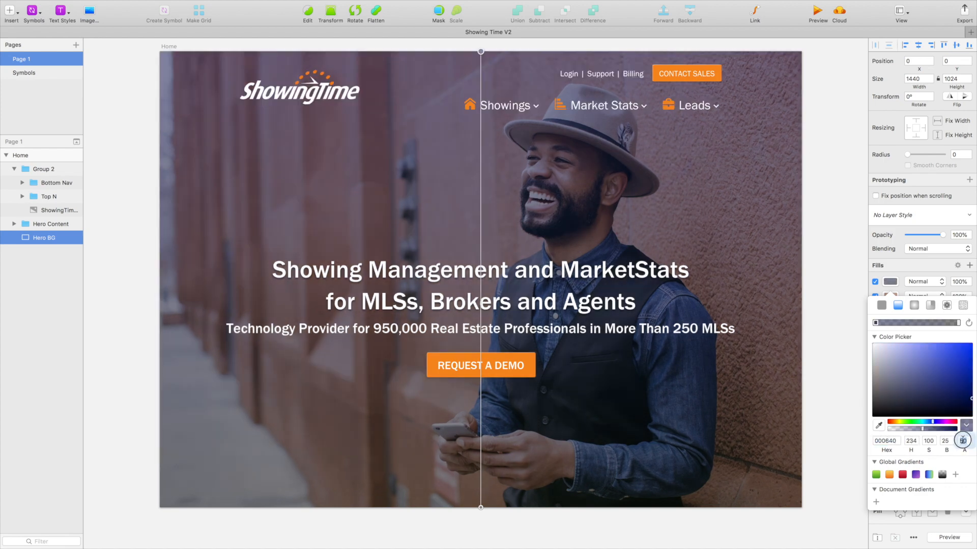
text(100)
key(Return)
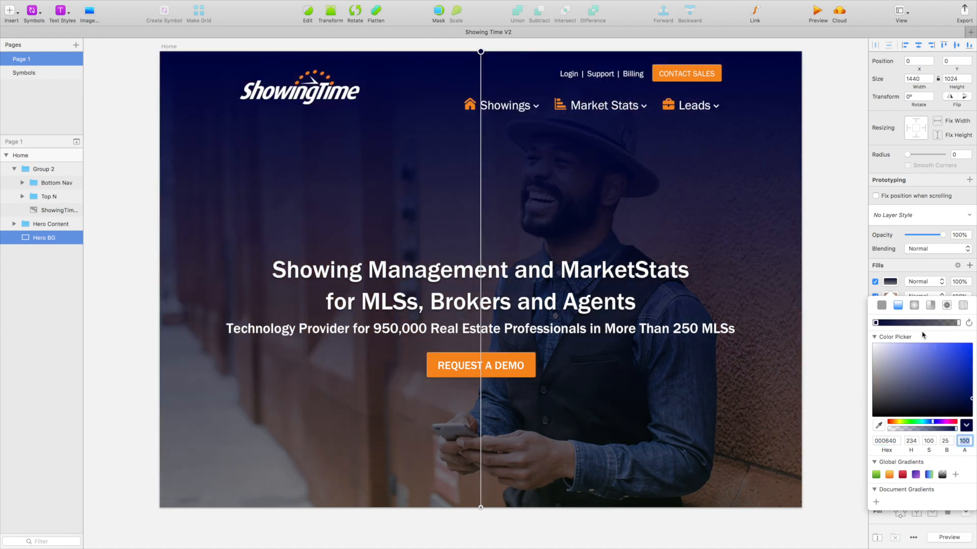
Select the gradient's end stop, switch to Chrome, open the Adobe Color wheel and sign in to the account.
click(958, 323)
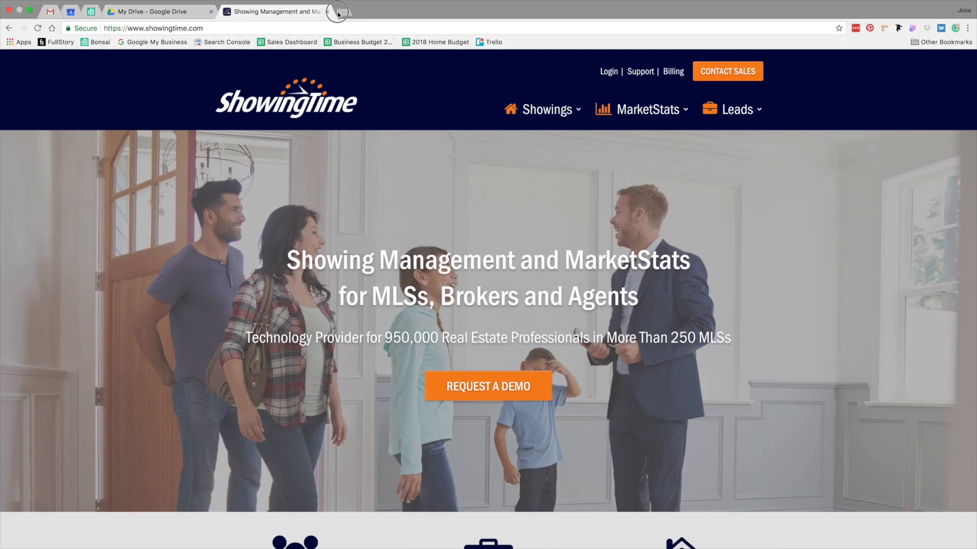
click(347, 12)
text(c)
key(Return)
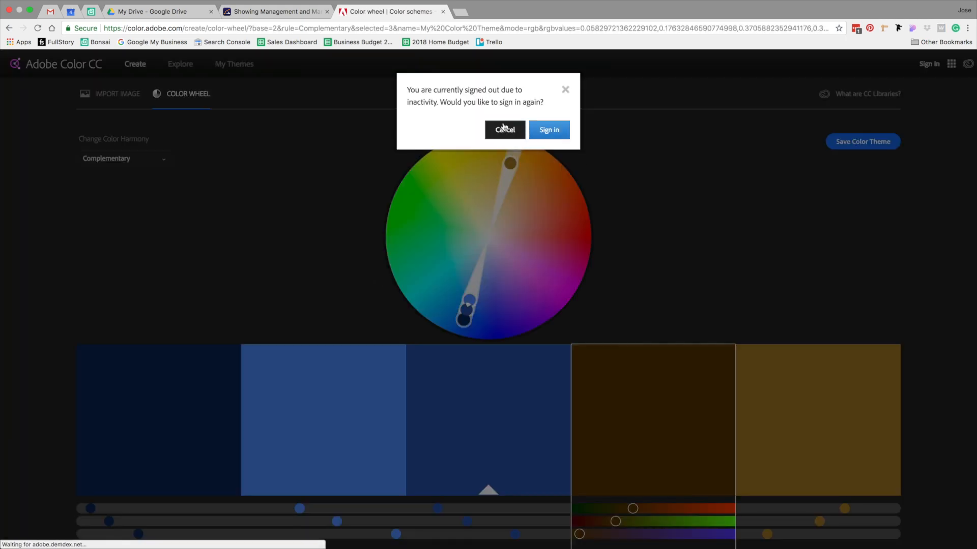
click(559, 134)
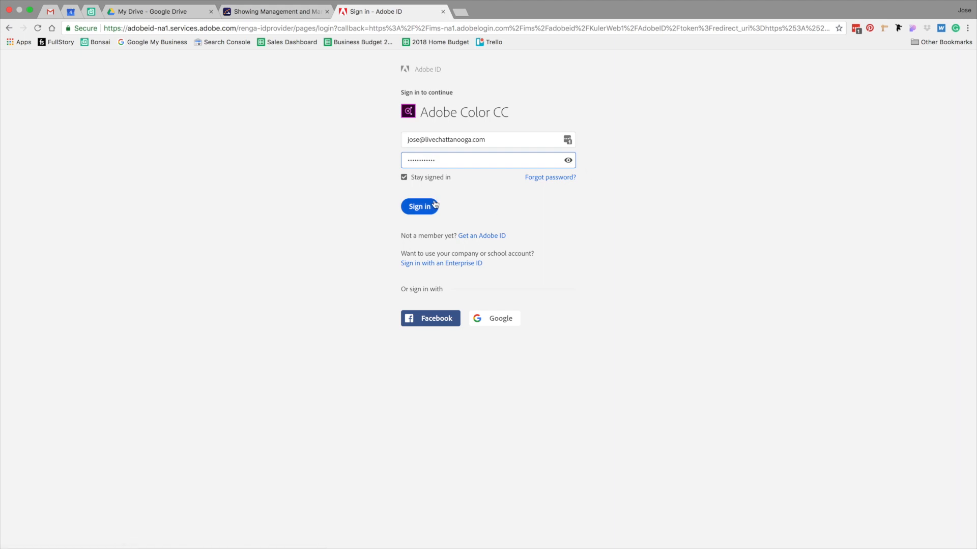
click(426, 207)
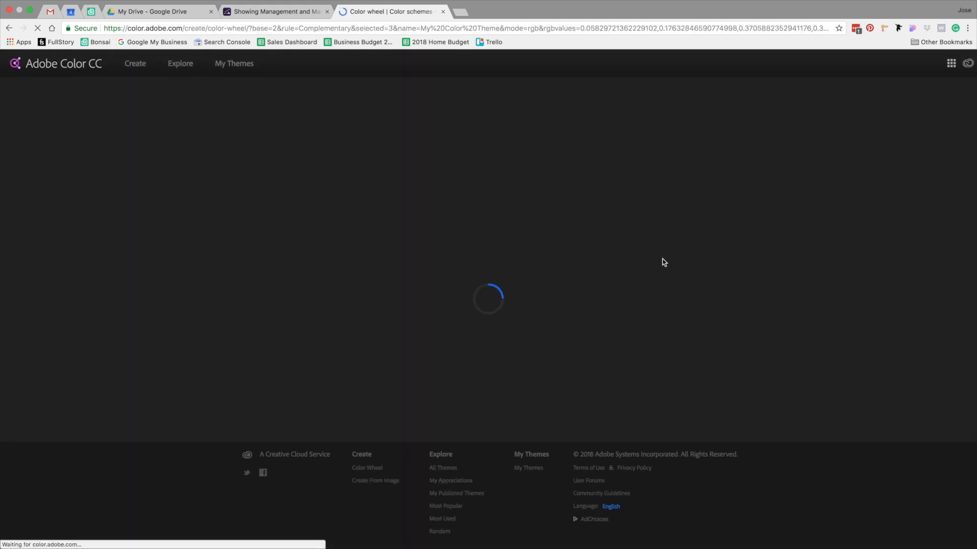
Set the complementary theme's base color to 000640 and pick up the hex code of the brighter blue swatch, 0E1A8C.
scroll(491, 448, down, 3)
click(497, 520)
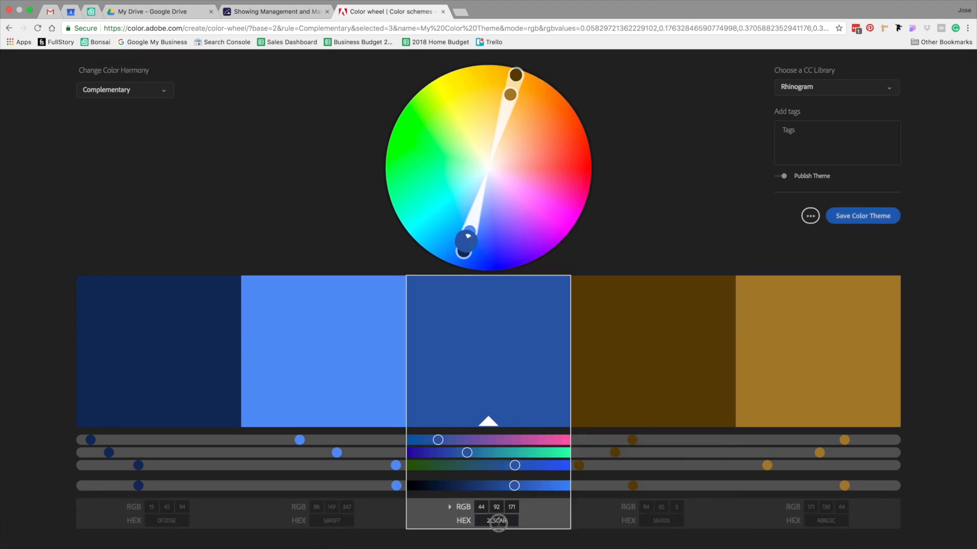
text(000640)
key(Return)
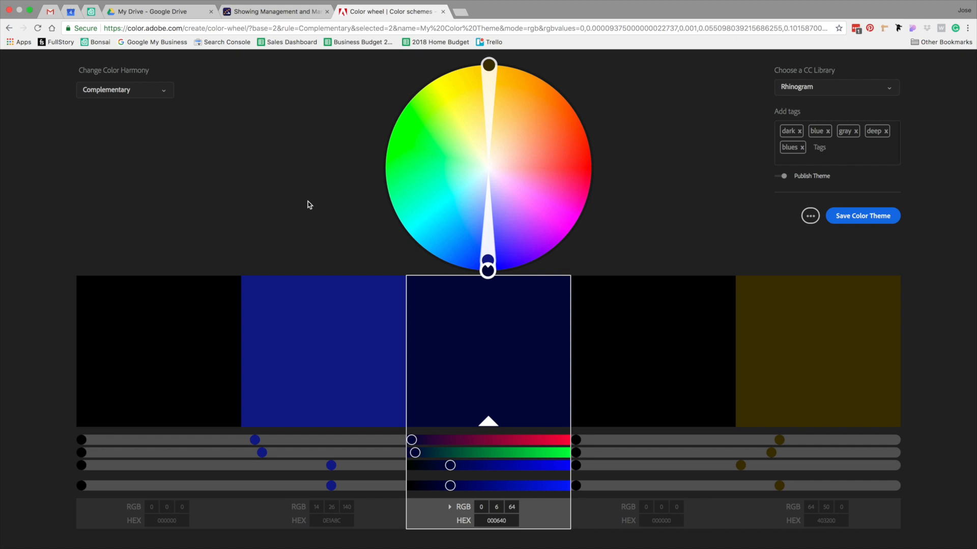
click(338, 519)
Switch back to Sketch and set the overlay gradient's end stop to color 0E1A8C.
click(269, 11)
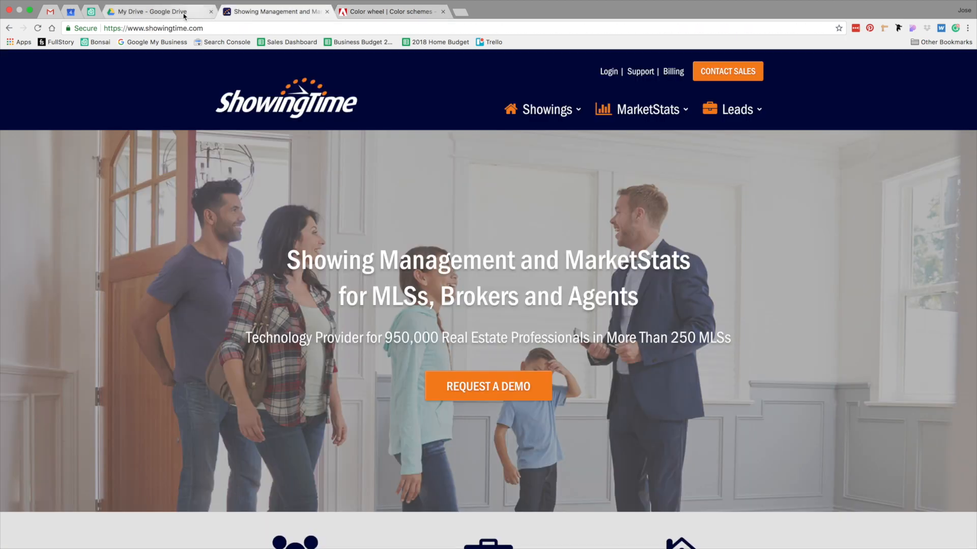
key(ctrl+Left)
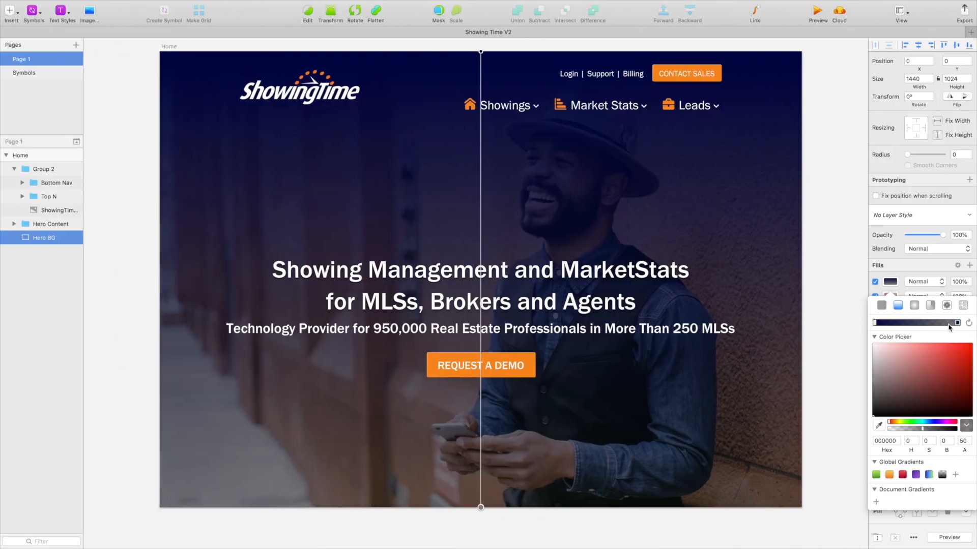
click(884, 441)
text(0E1A8C)
key(Return)
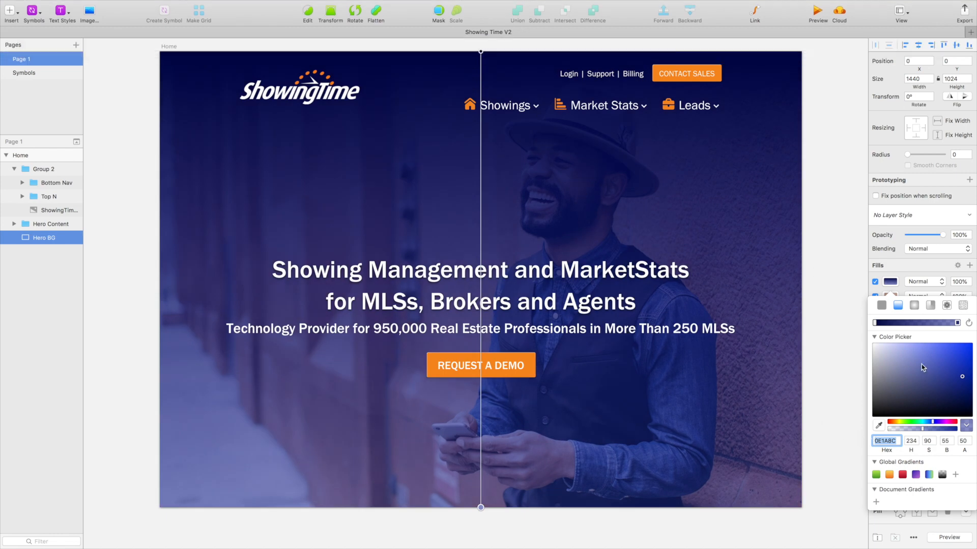
Set the alpha of the overlay gradient's 000640 start stop to 70.
click(962, 440)
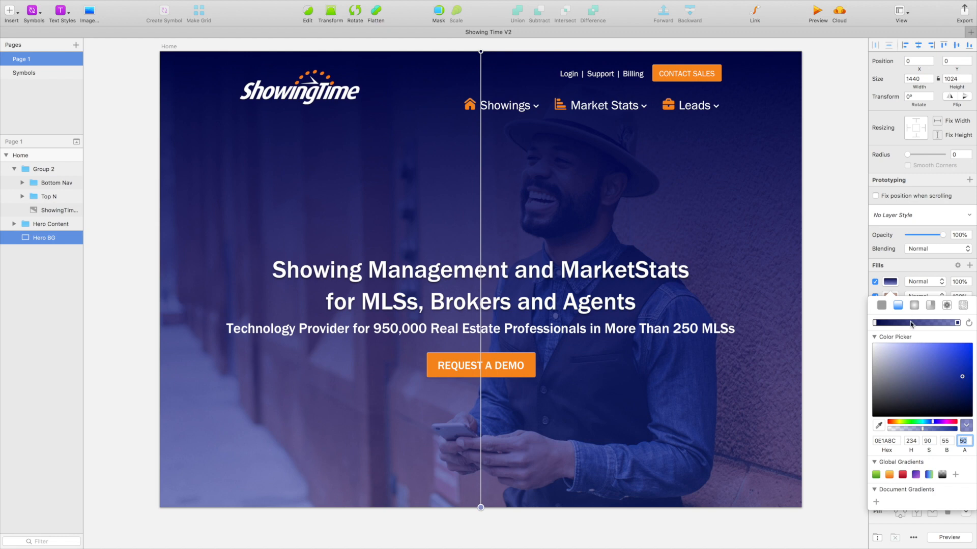
click(876, 323)
click(963, 440)
text(70)
key(shift+Down)
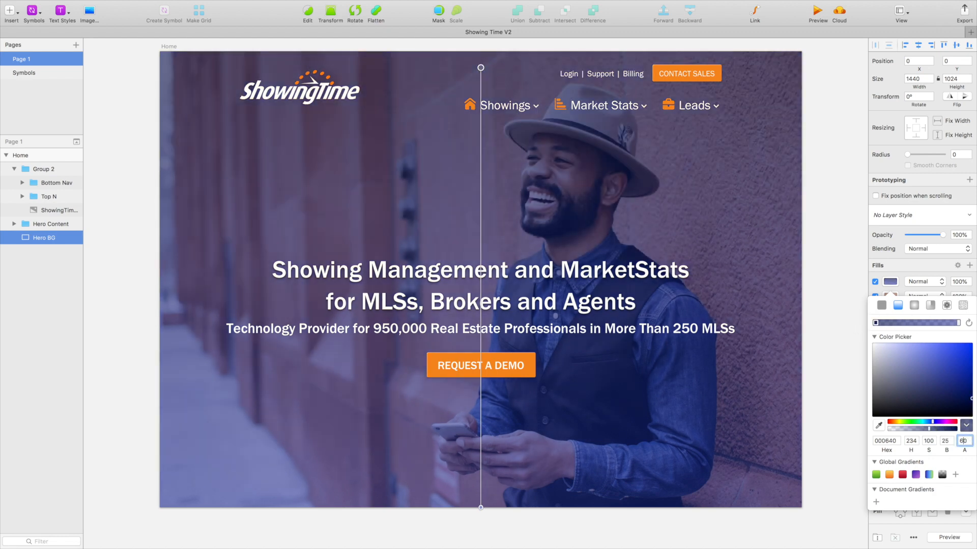
key(shift+Up)
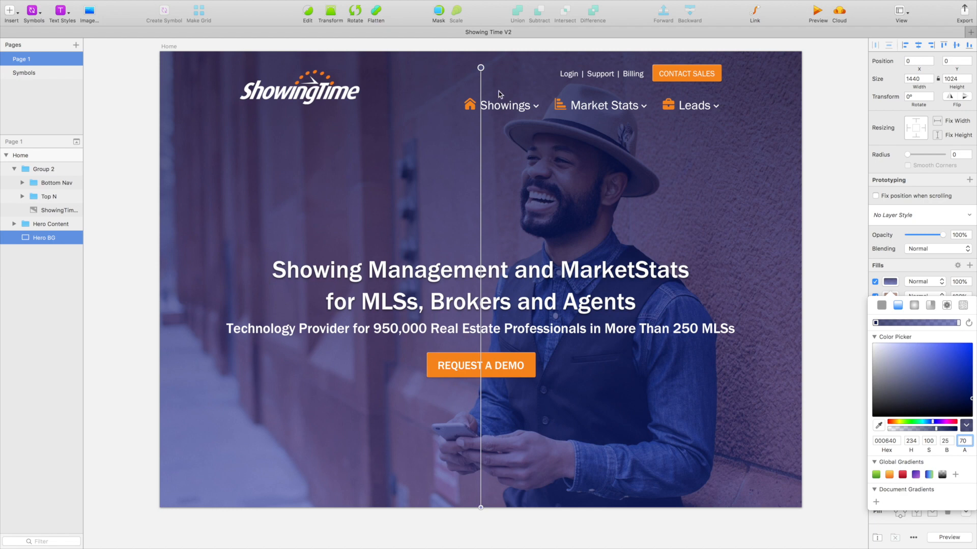
Snap the overlay gradient's start point to the upper edge of the Hero BG layer.
drag(481, 68, 482, 52)
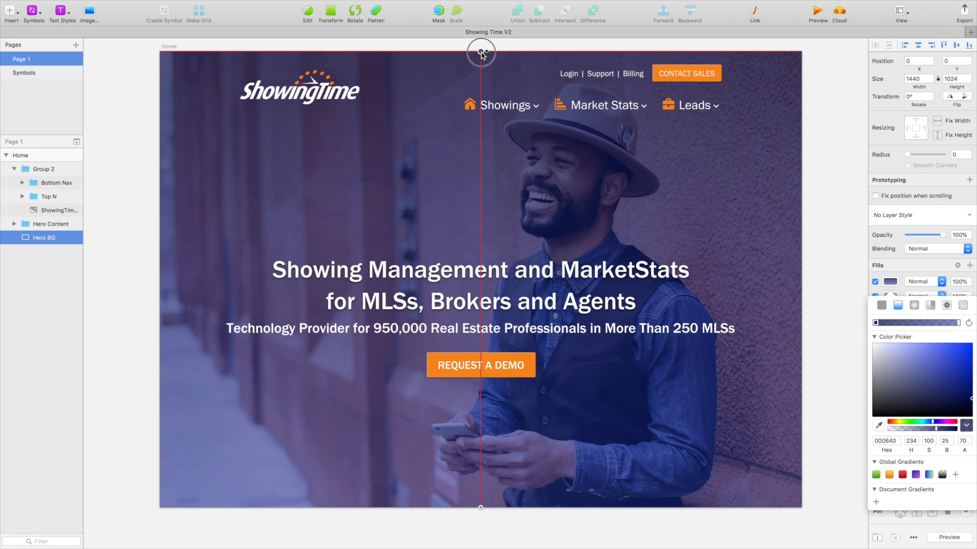
click(830, 214)
scroll(830, 214, up, 1)
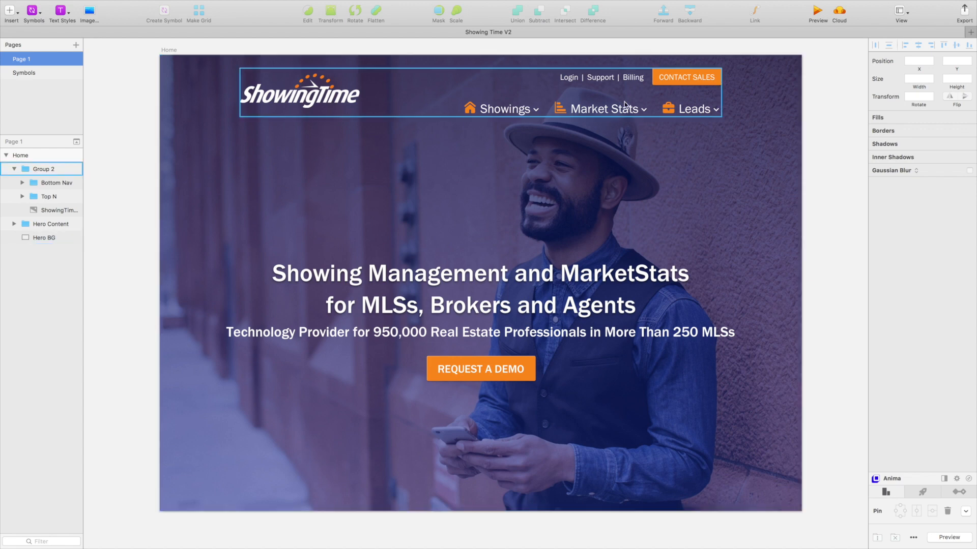
scroll(834, 223, down, 1)
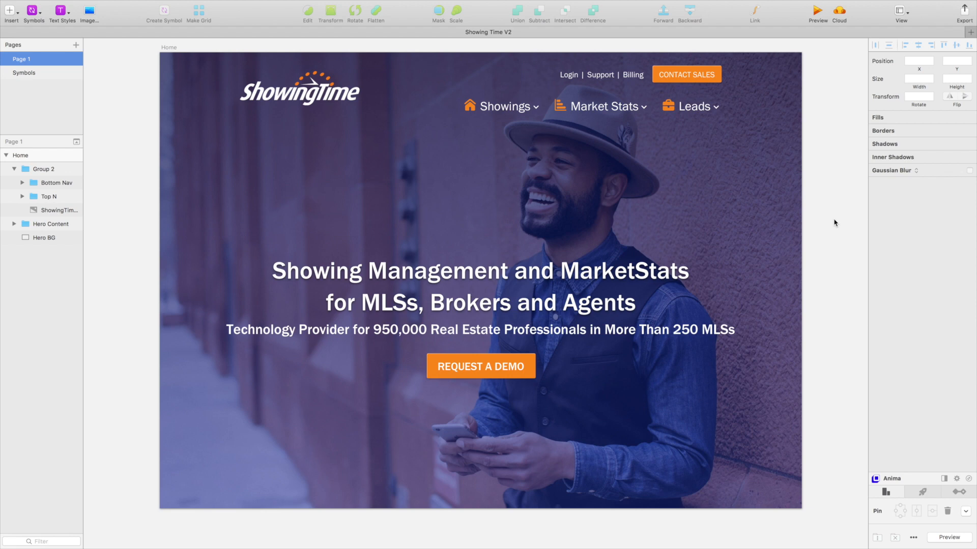
Ungroup the header group holding the navigation and logo, and lock the Hero BG layer.
click(515, 88)
key(super+shift+g)
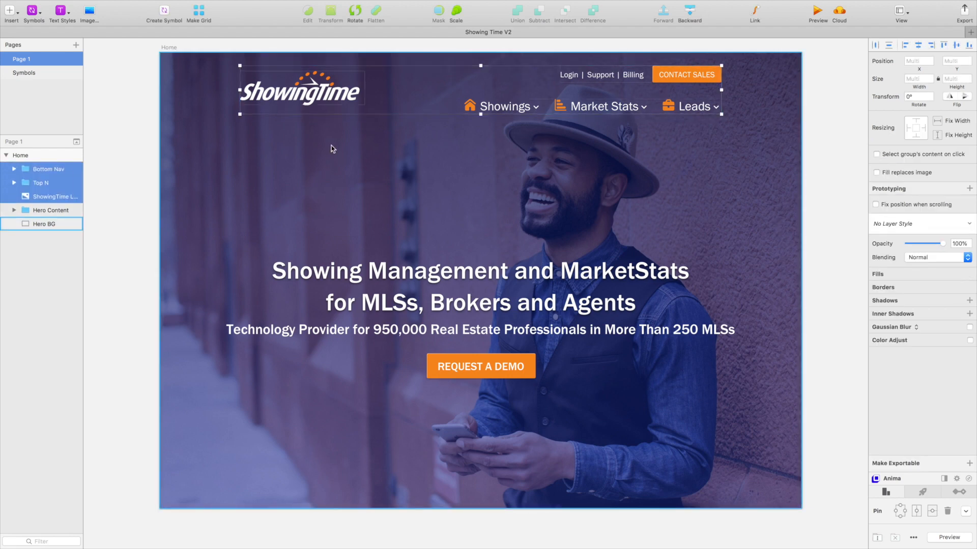
click(228, 194)
key(super+shift+l)
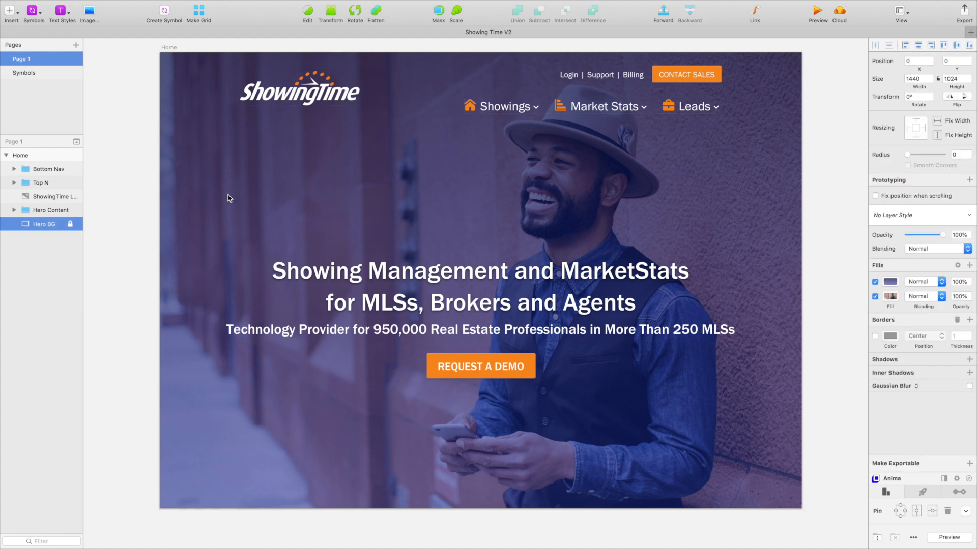
scroll(259, 167, up, 2)
click(295, 109)
click(410, 182)
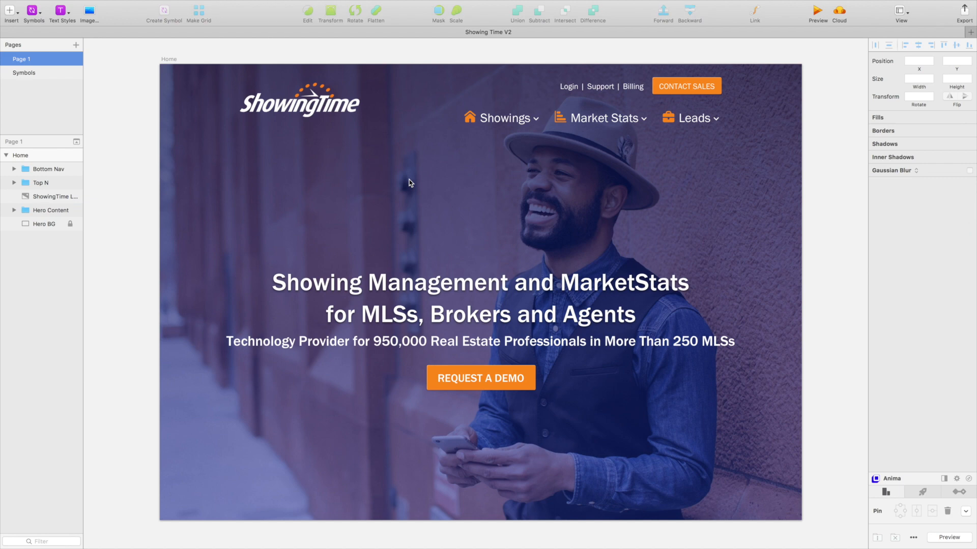
scroll(409, 180, up, 2)
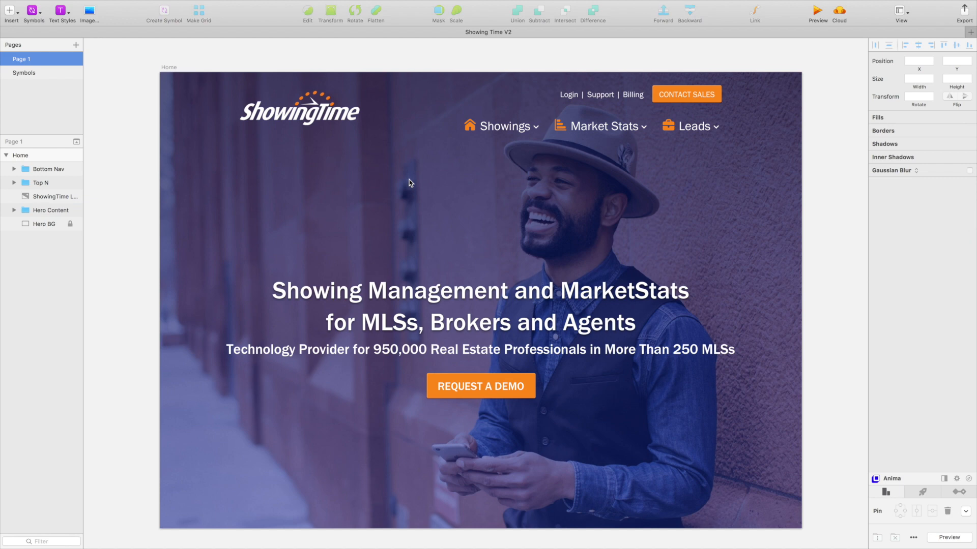
Configure the 12-column layout grid with a total width of 1224 px and a gutter width of 30 px, centered on the artboard.
click(902, 19)
click(848, 136)
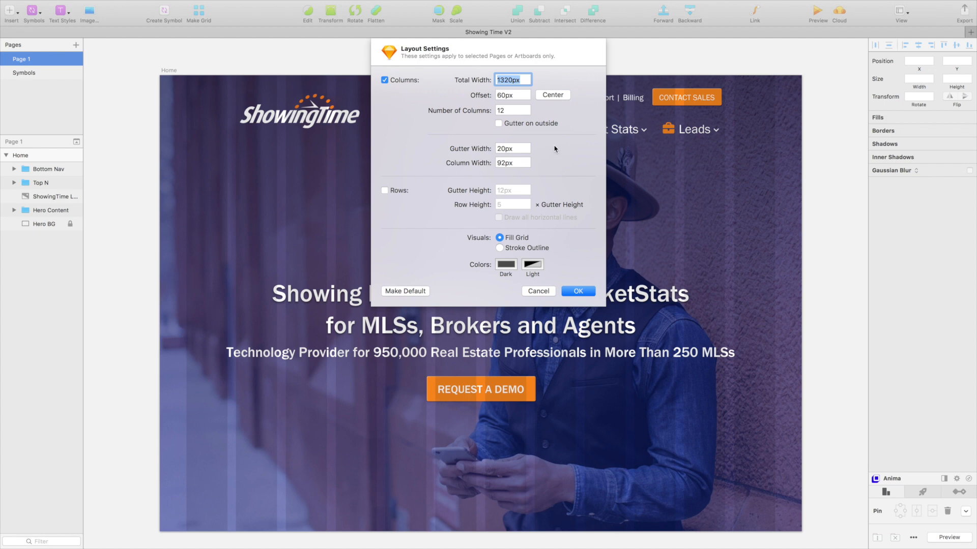
text(1224)
key(Tab)
click(521, 154)
text(30)
key(Tab)
click(551, 96)
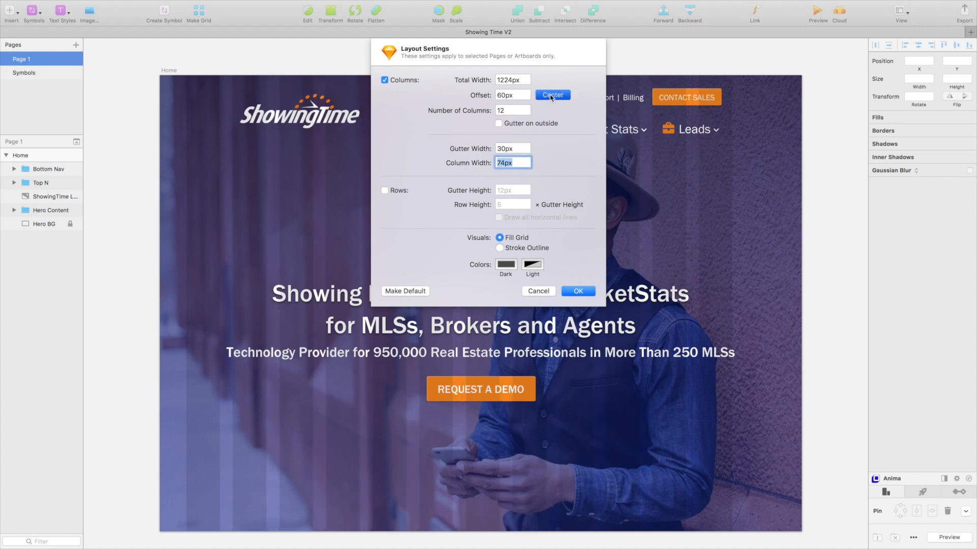
click(580, 291)
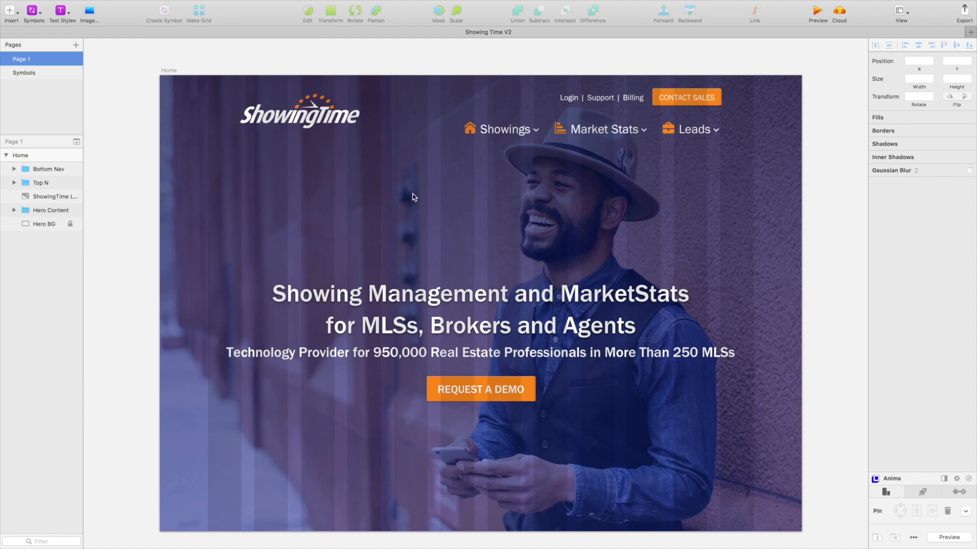
Check the live ShowingTime homepage in Chrome, and back in Sketch align the logo with the layout grid's first column at X 108.
key(super+Tab)
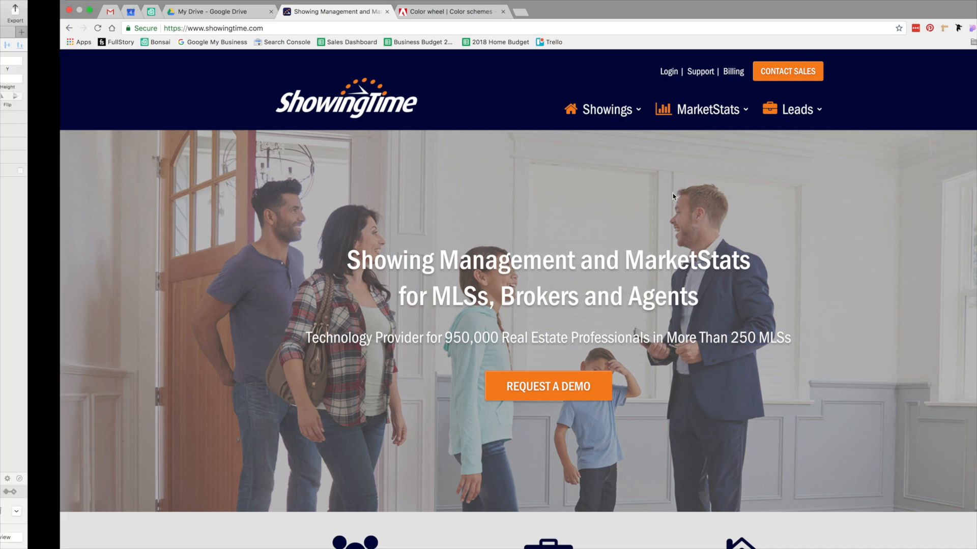
scroll(808, 227, down, 1)
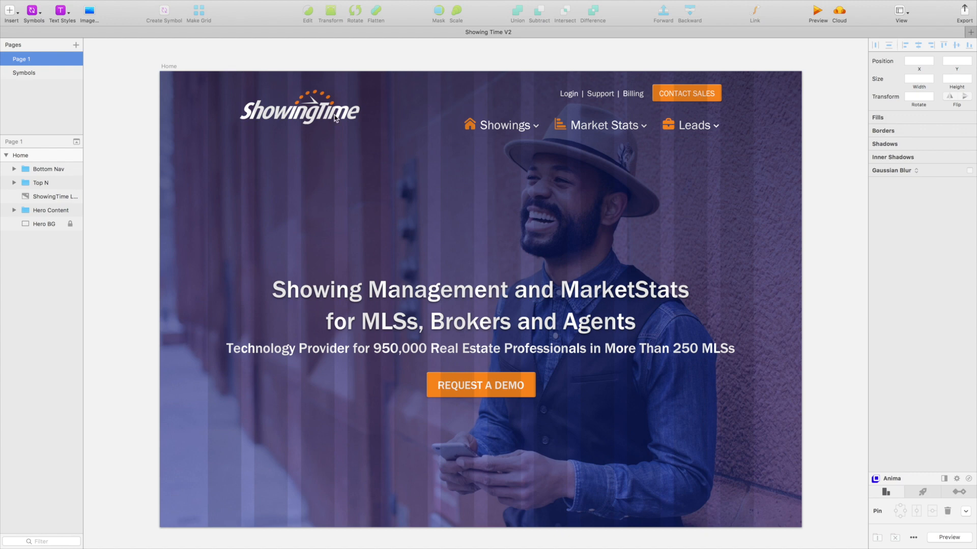
click(319, 113)
drag(320, 113, 288, 113)
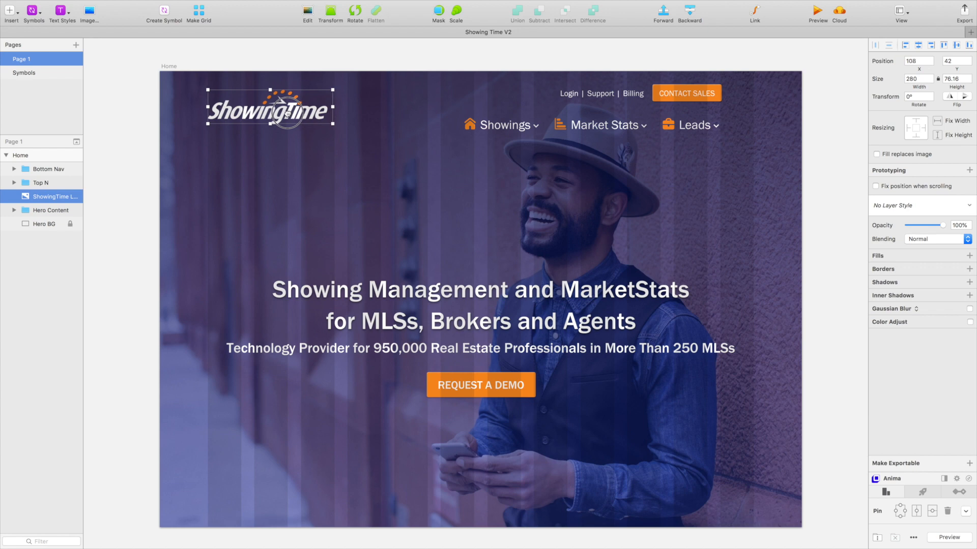
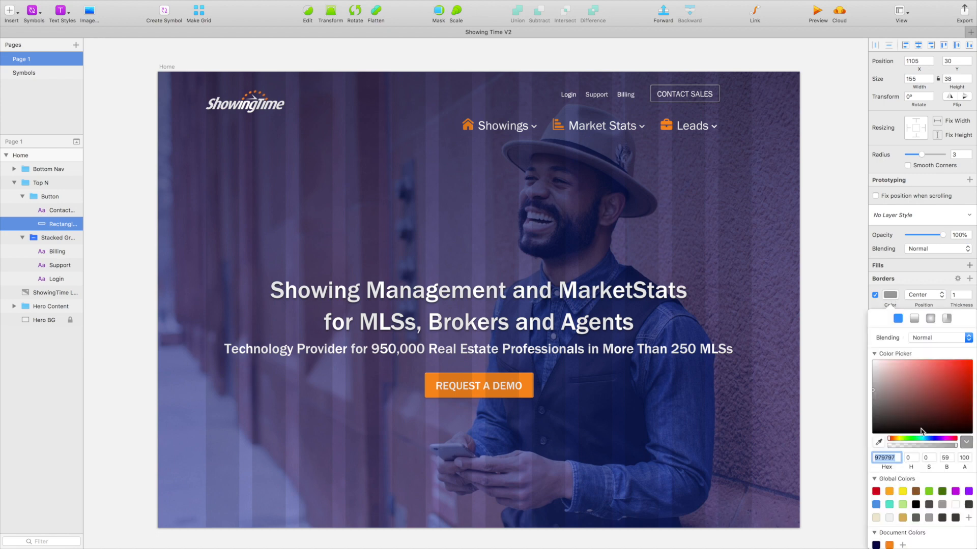
Set the Contact Sales button's border color to white and remove its disabled shadow and inner shadow.
click(955, 504)
click(915, 283)
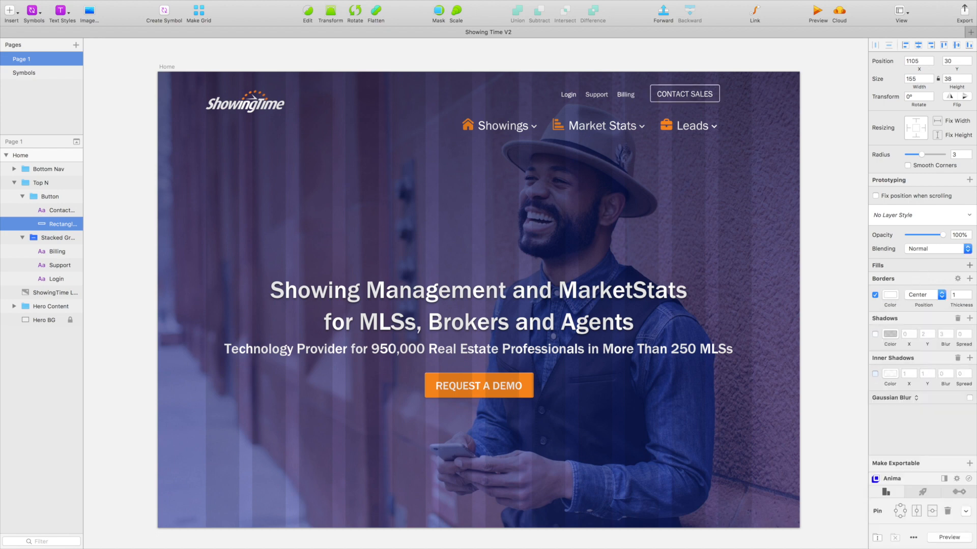
click(958, 318)
click(957, 332)
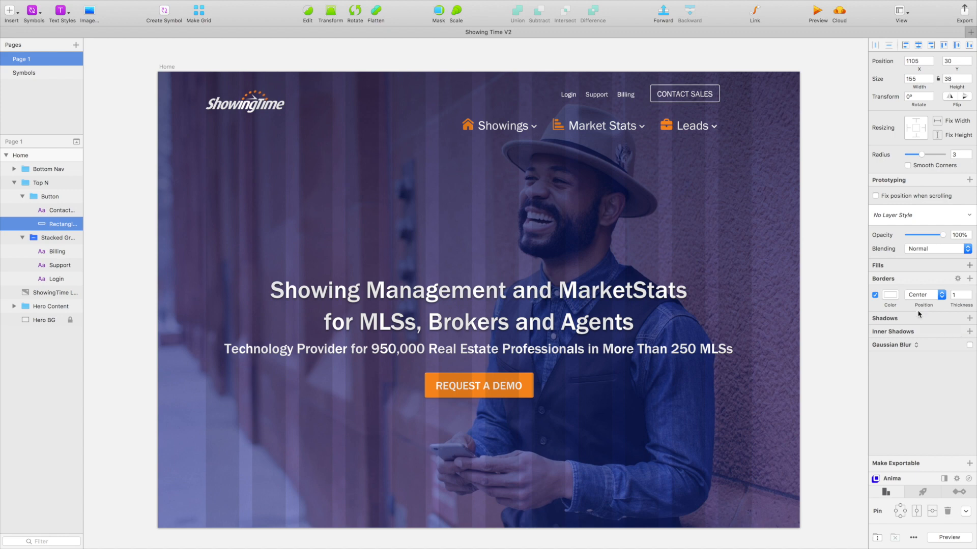
click(825, 135)
Apply the Nav Link/Sm text style to the Contact Sales button label.
scroll(821, 138, up, 1)
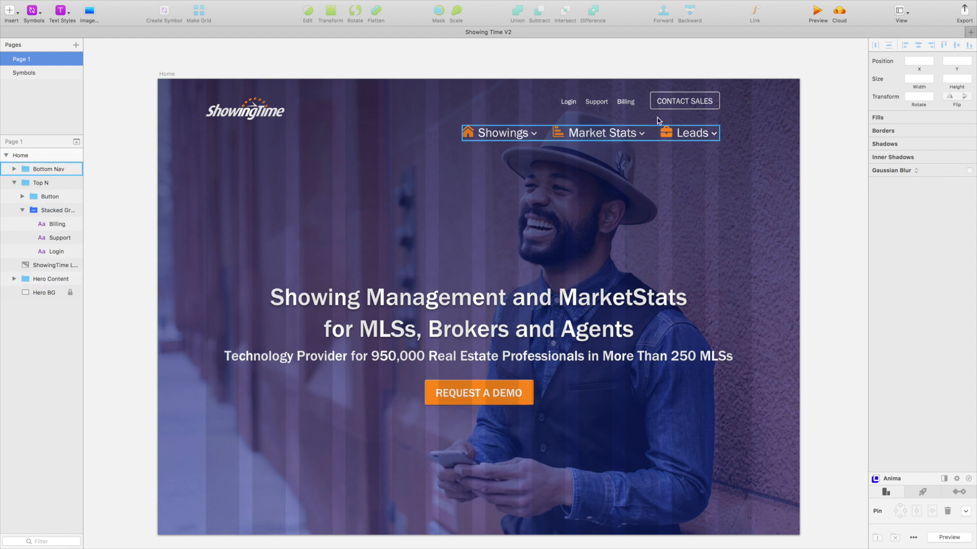
super+click(684, 102)
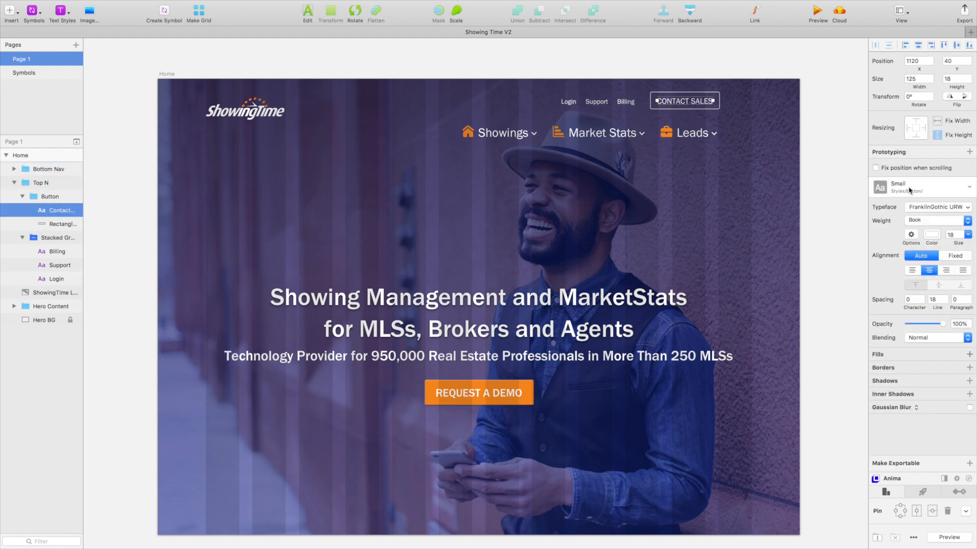
click(902, 187)
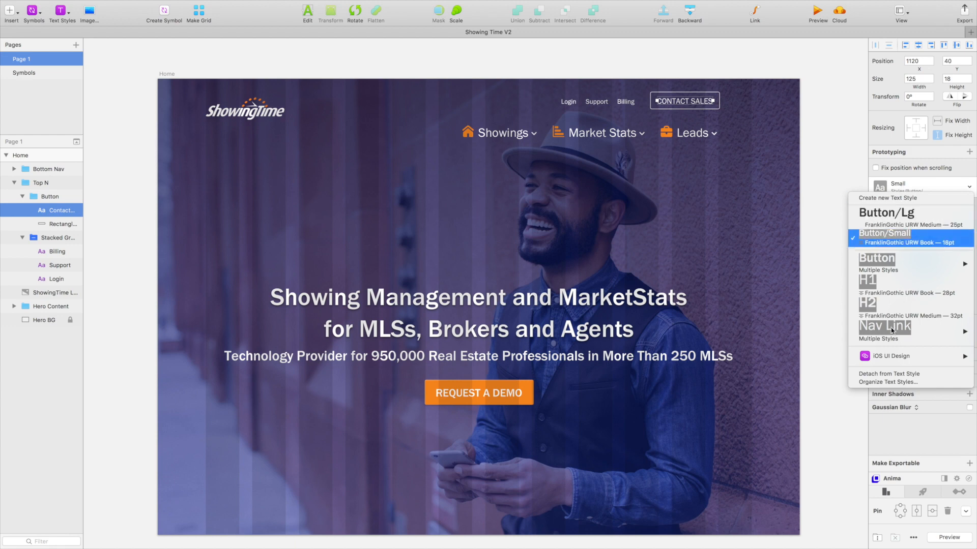
mouse_move(890, 334)
click(758, 352)
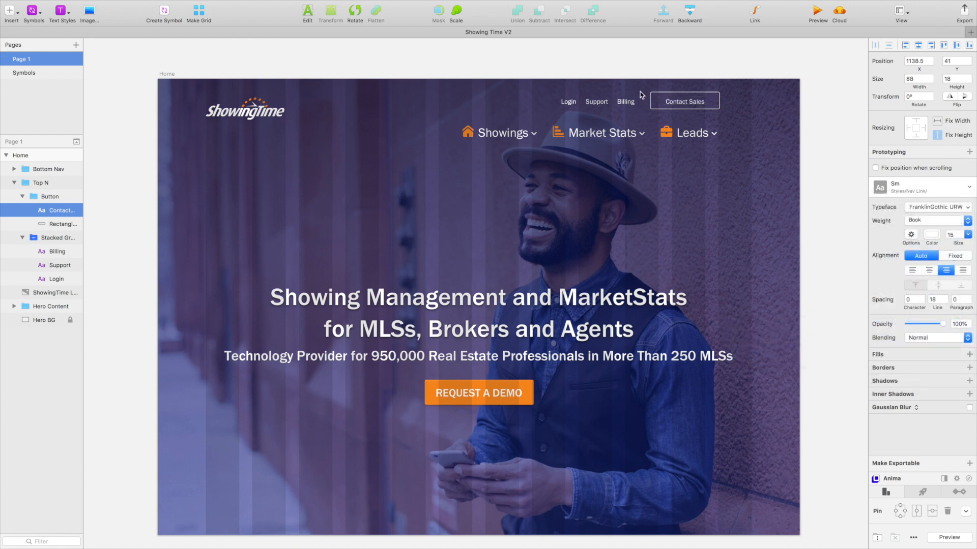
click(764, 106)
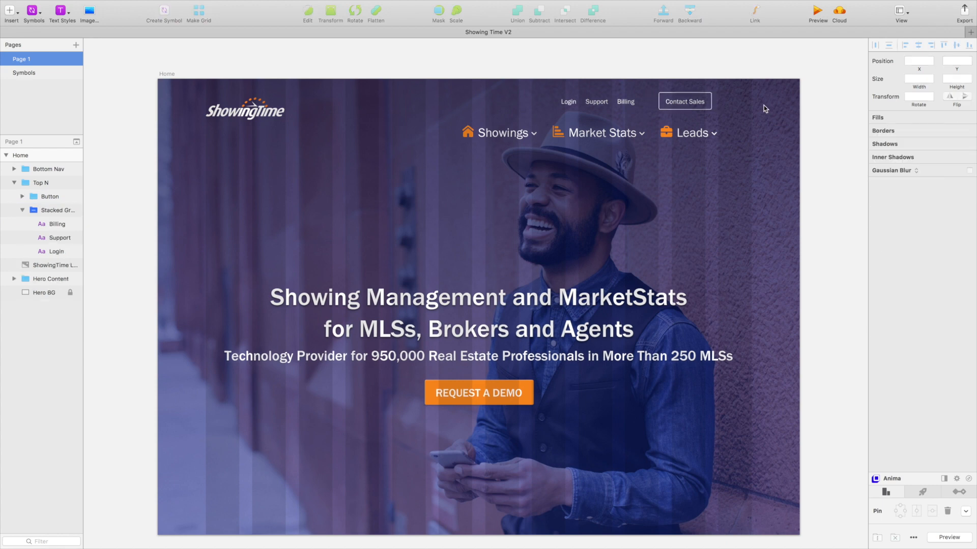
Set the Contact Sales button group's padding to 5 10 with the Paddy plugin.
click(703, 109)
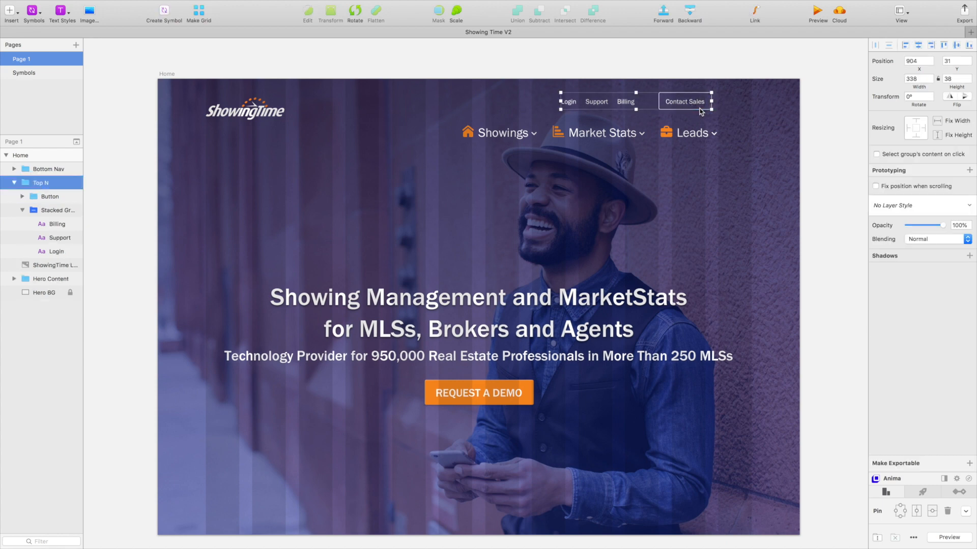
click(279, 6)
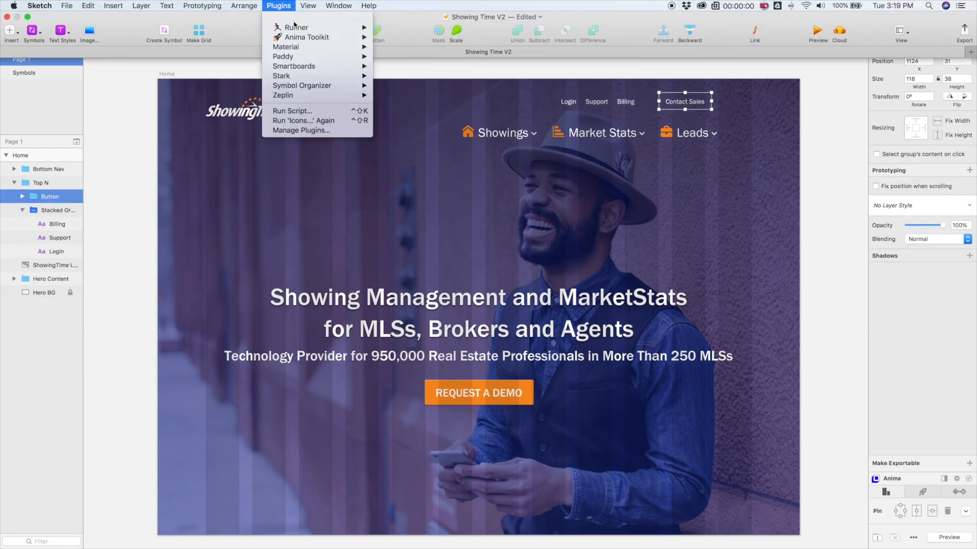
mouse_move(305, 57)
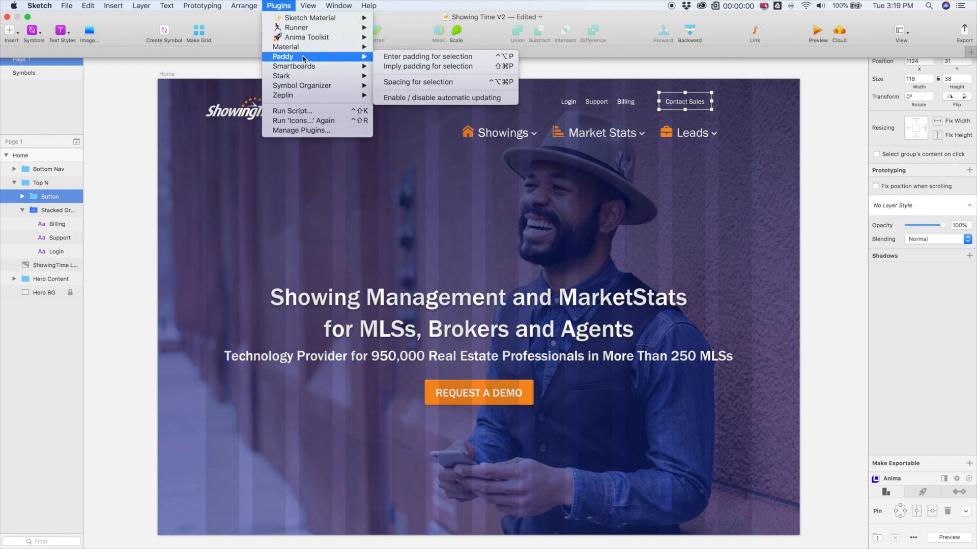
click(410, 57)
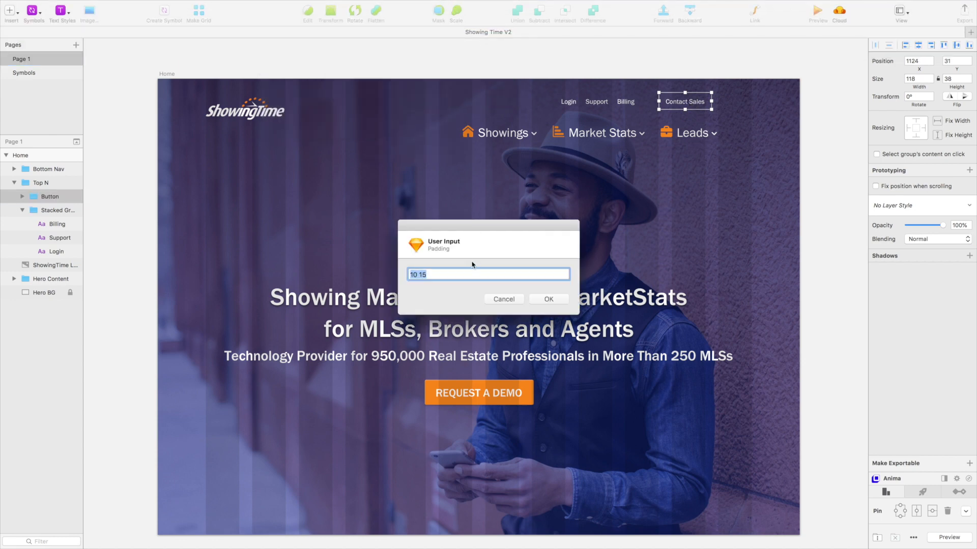
text(5 10)
key(Return)
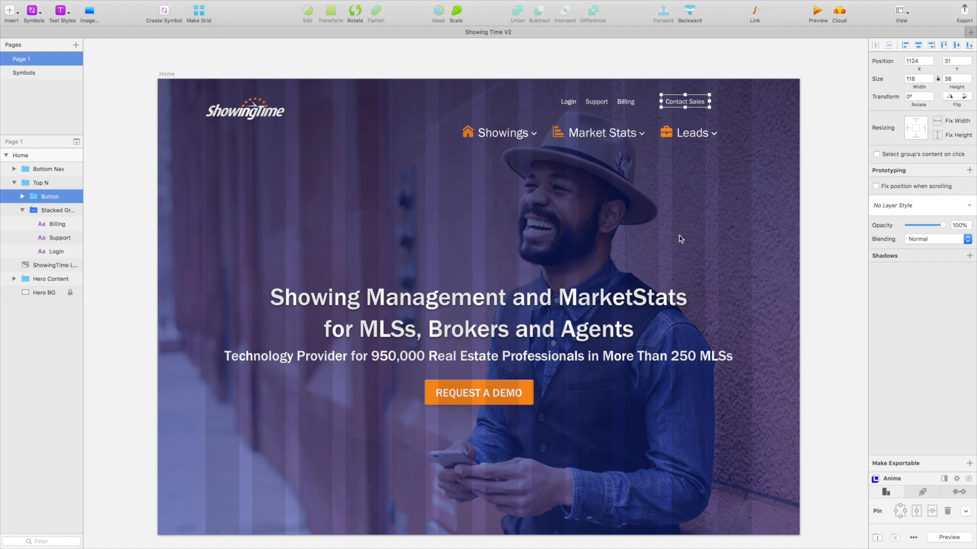
click(843, 128)
Increase the Contact Sales button's Paddy padding, using 7 vertically, to make the button 116 by 32.
scroll(833, 154, up, 2)
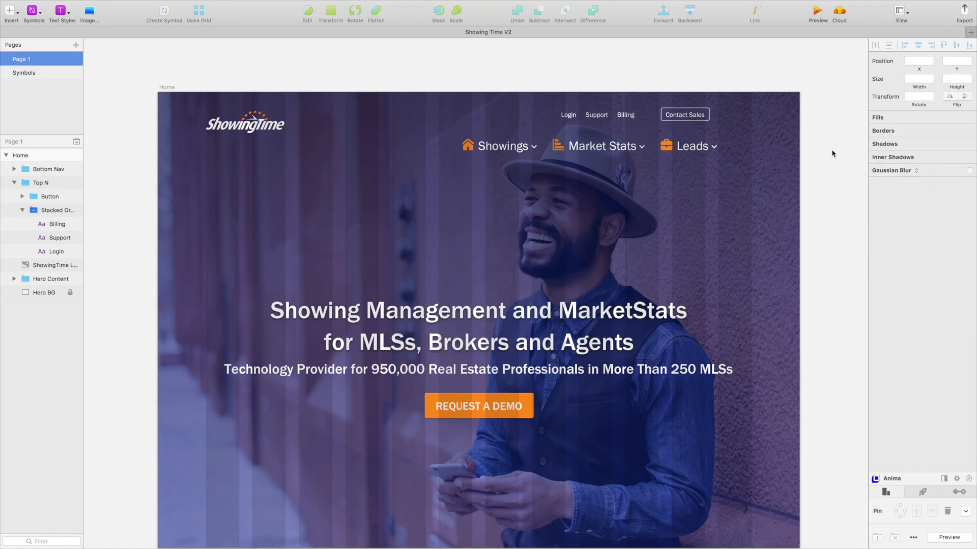
double_click(709, 116)
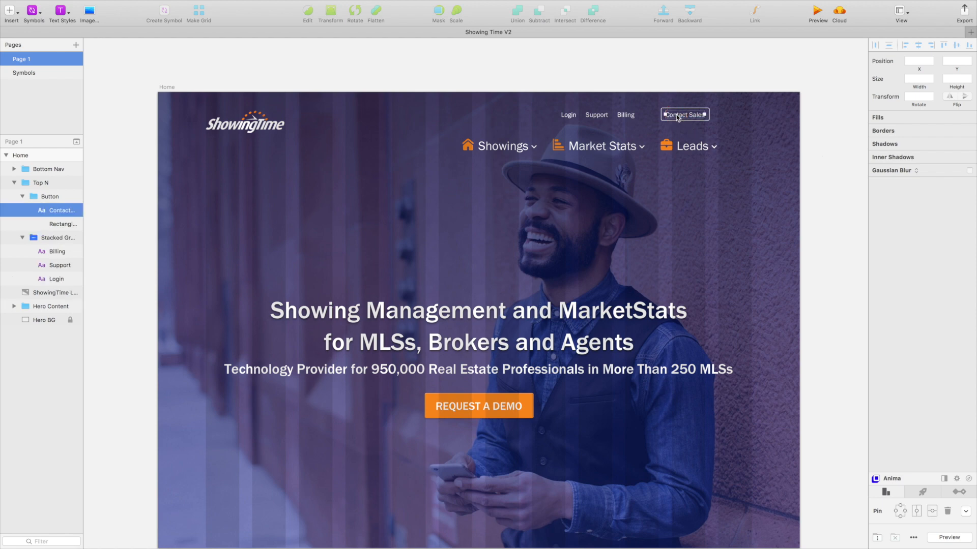
click(755, 121)
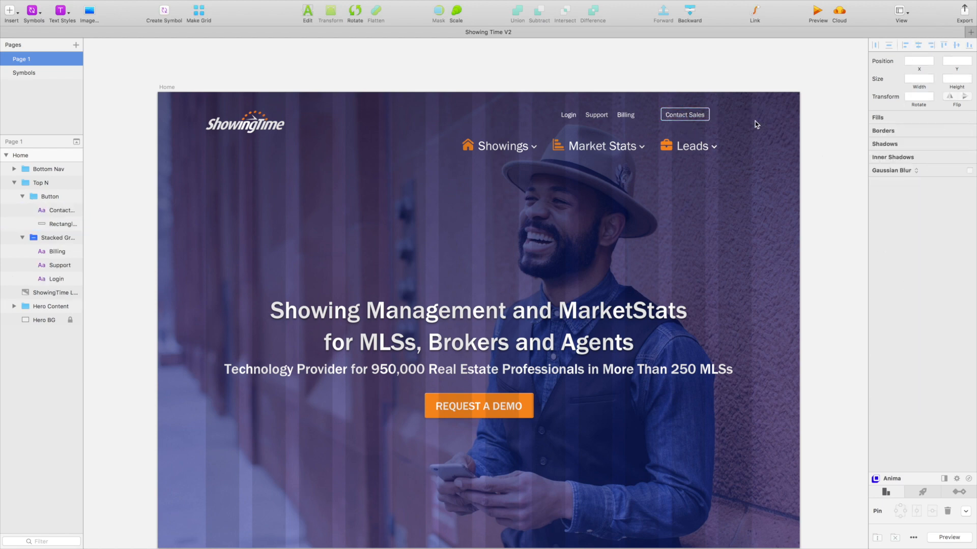
click(697, 117)
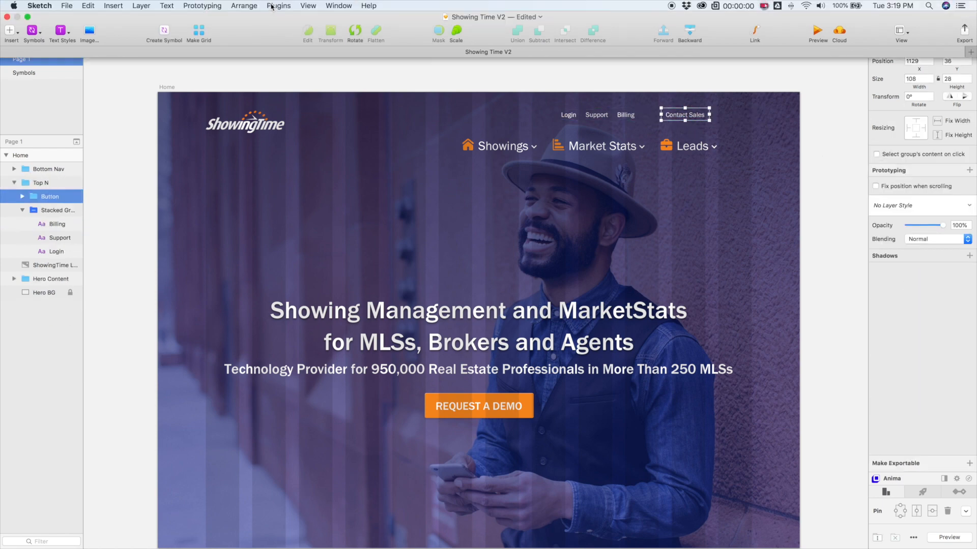
click(279, 7)
mouse_move(319, 58)
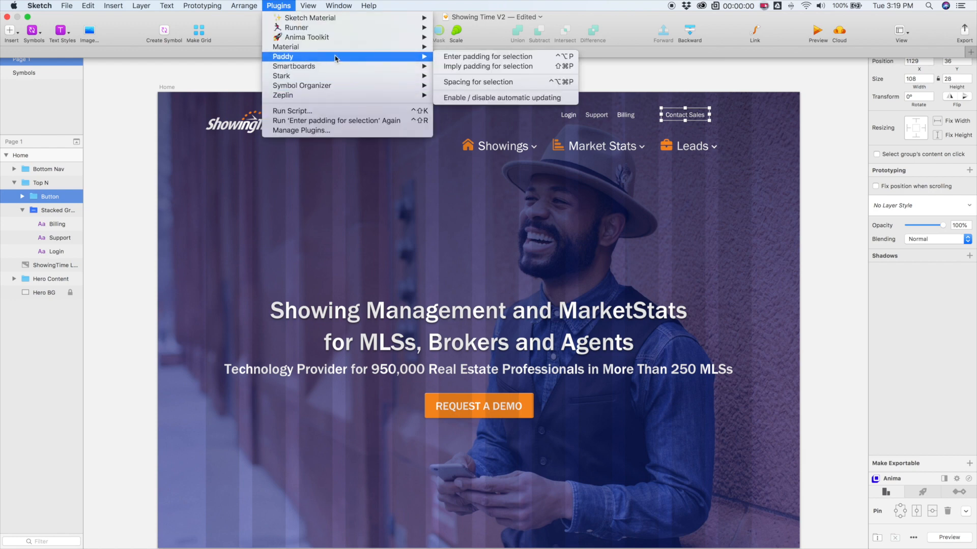
click(459, 58)
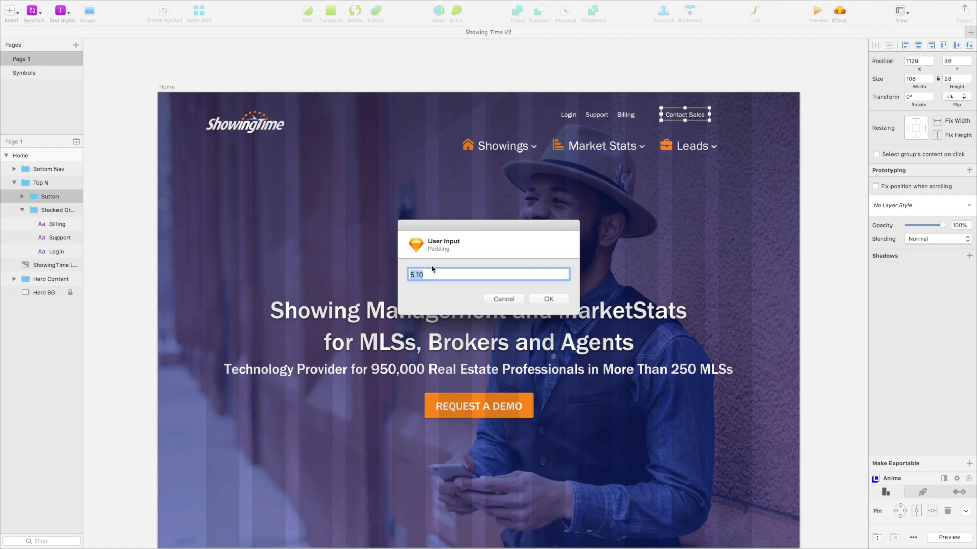
text(7)
key(Return)
click(813, 191)
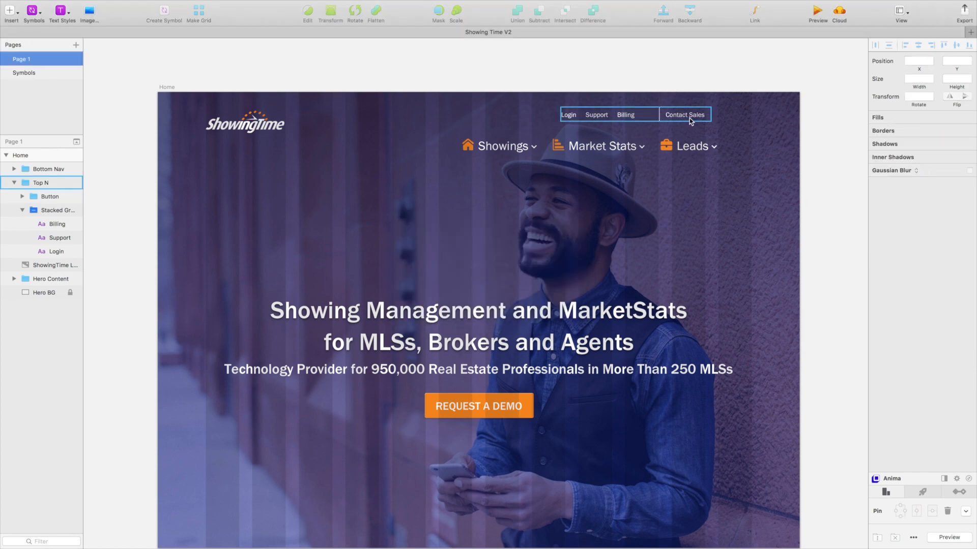
Move the Contact Sales button into the stacked group that holds the Login, Support and Billing links, placing it after Billing.
drag(676, 117, 717, 118)
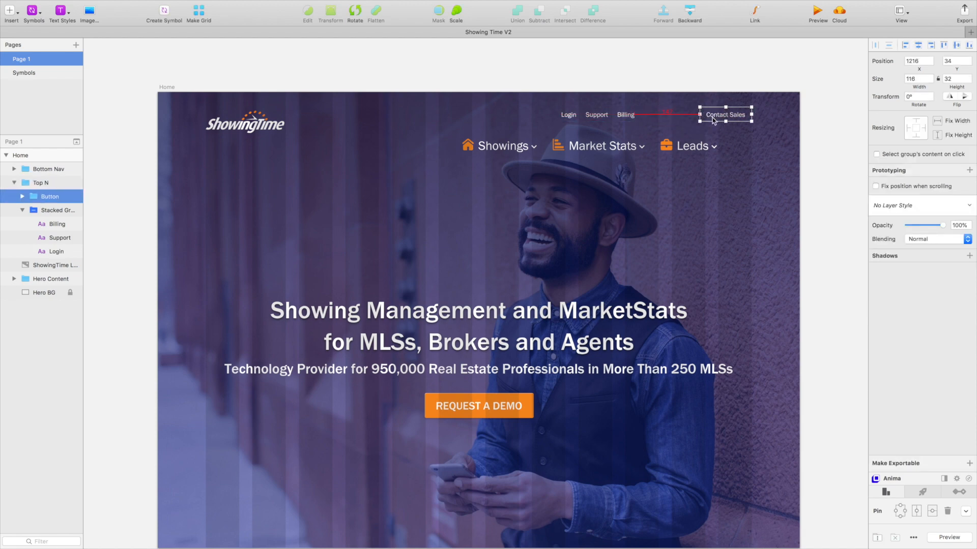
key(super+x)
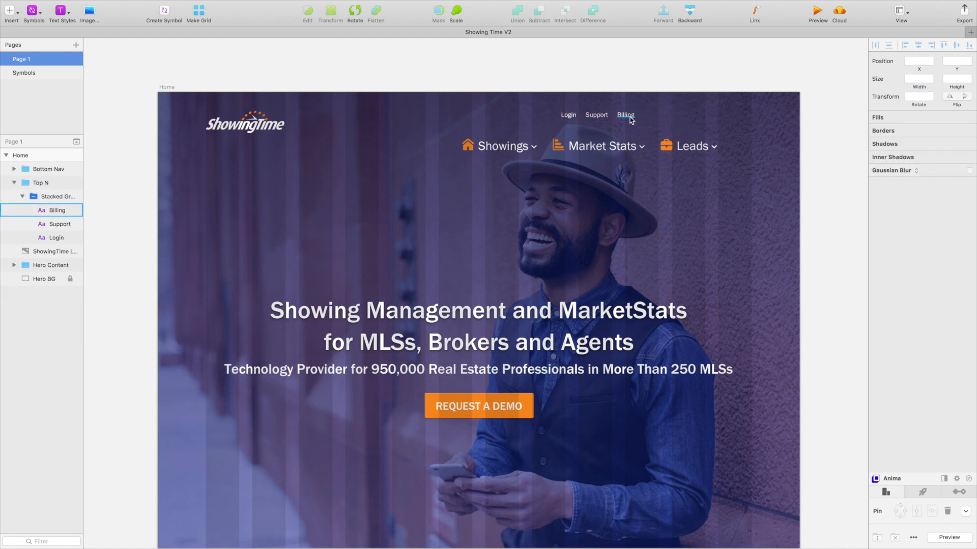
click(630, 117)
key(super+v)
key(Escape)
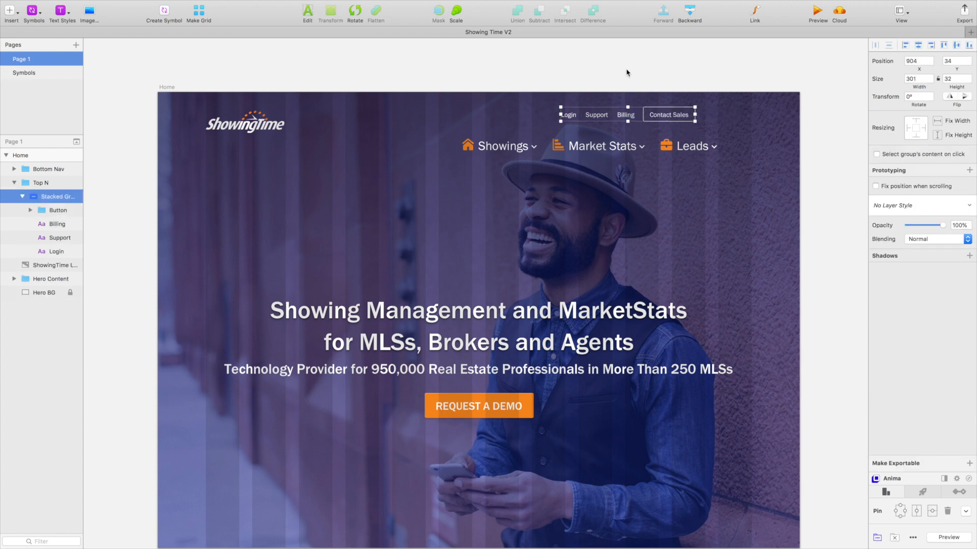
click(626, 69)
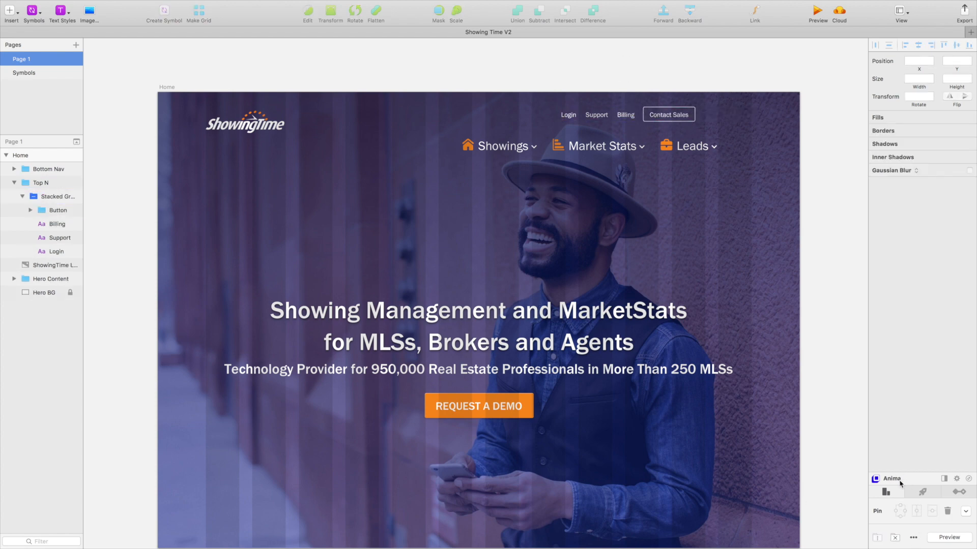
Align the top links group and the Showings, Market Stats and Leads navigation with the last grid column's outer edge.
drag(668, 113, 717, 114)
click(665, 88)
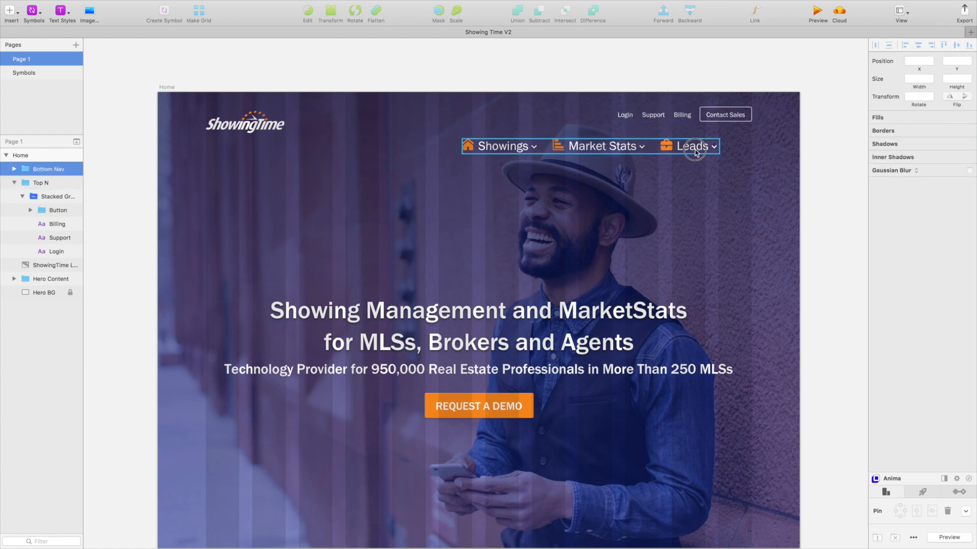
drag(685, 149, 717, 149)
click(841, 182)
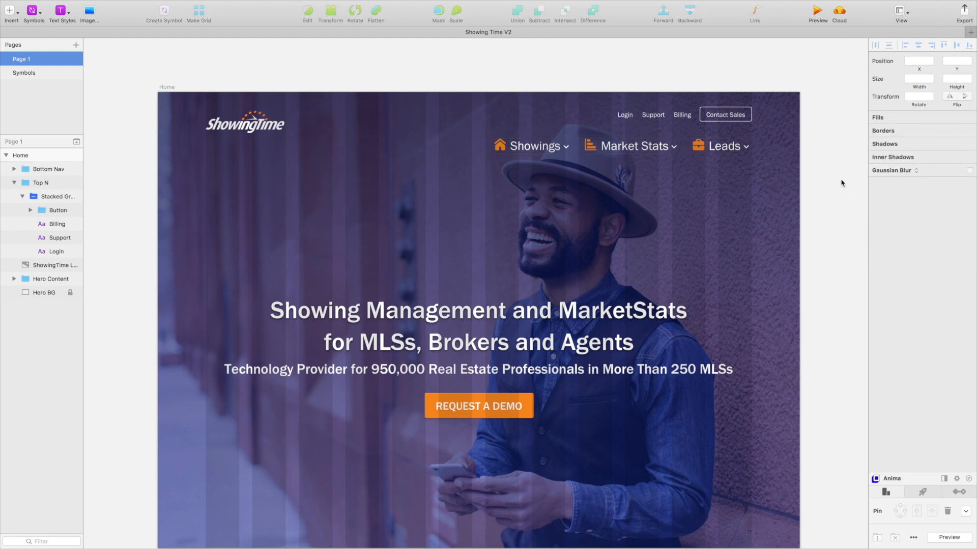
scroll(837, 189, down, 1)
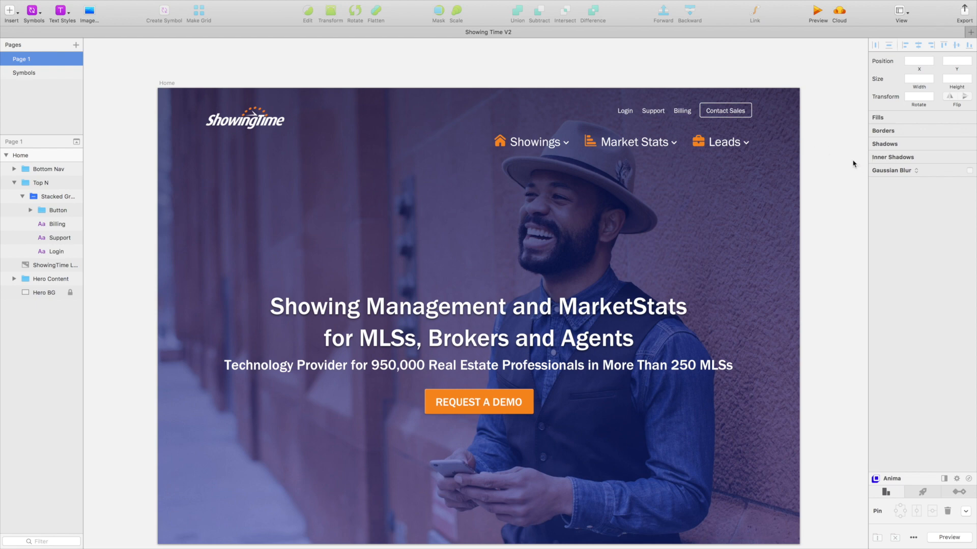
scroll(853, 163, down, 1)
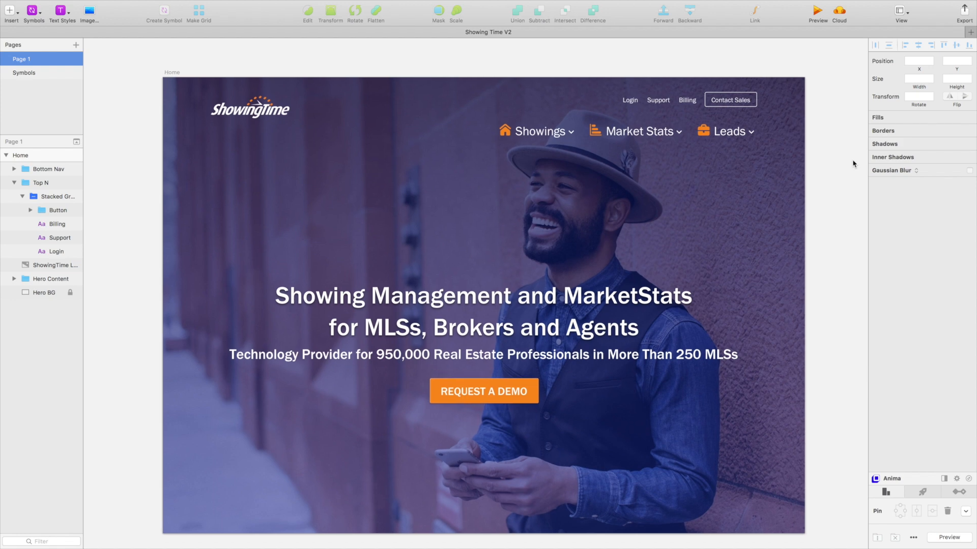
click(738, 102)
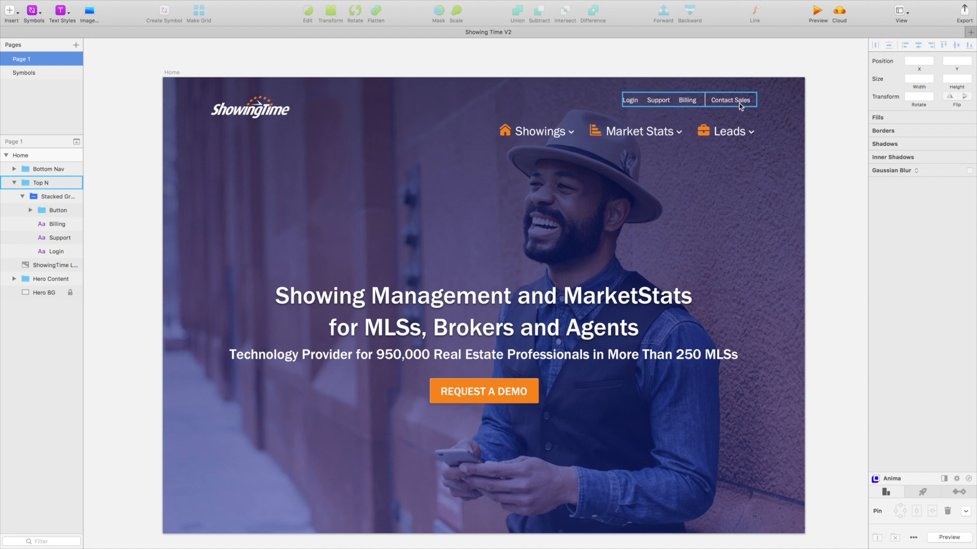
click(664, 191)
click(480, 391)
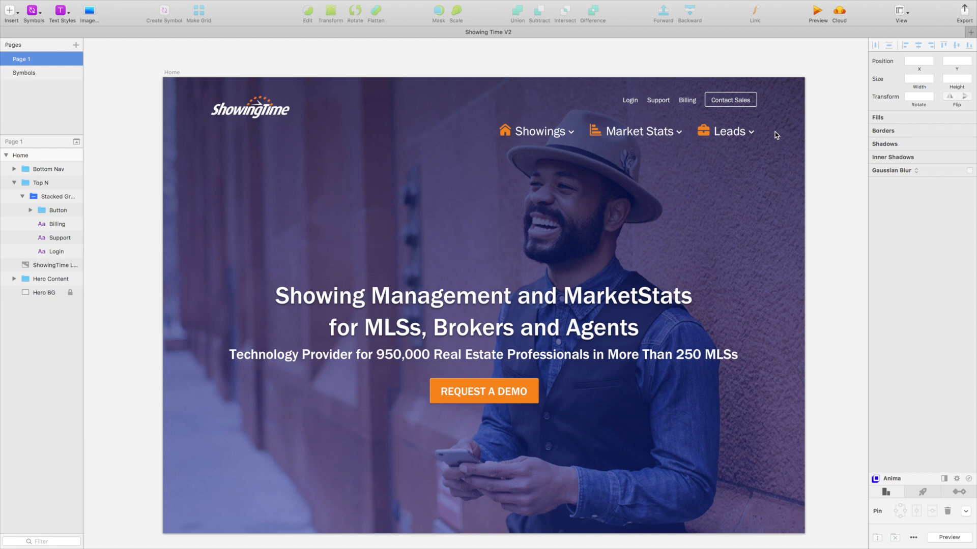
Ungroup the Bottom Nav group into its separate navigation item groups.
click(588, 135)
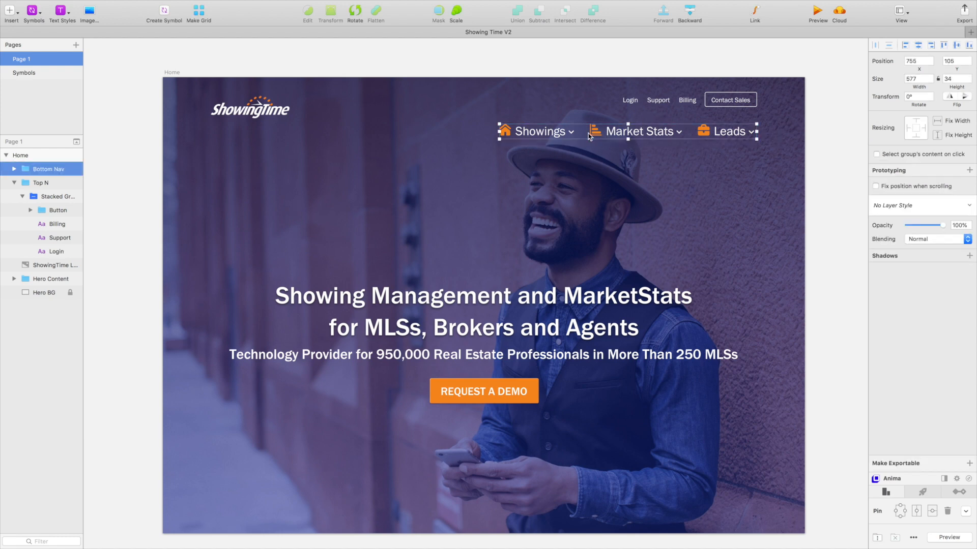
key(shift+super+g)
key(shift+super+g)
key(shift+super+g)
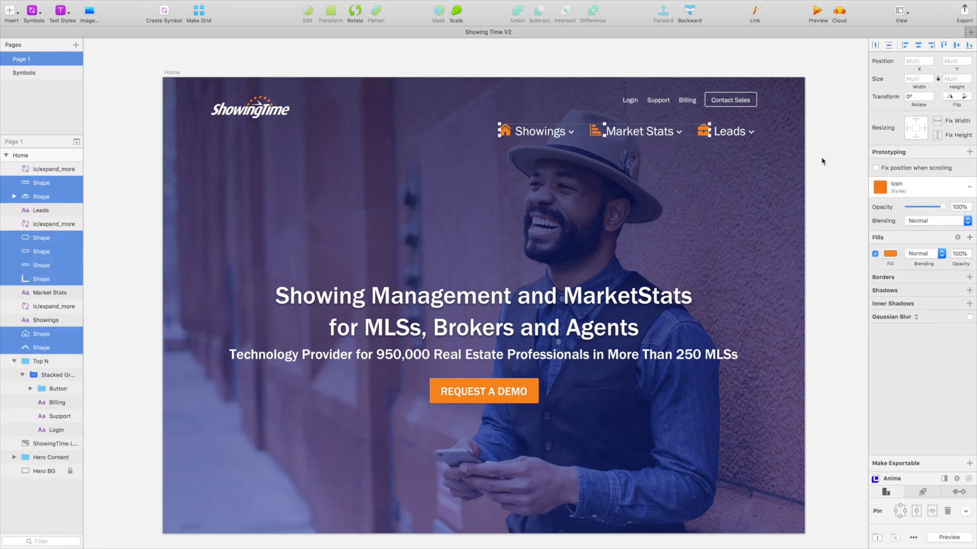
click(821, 158)
click(703, 134)
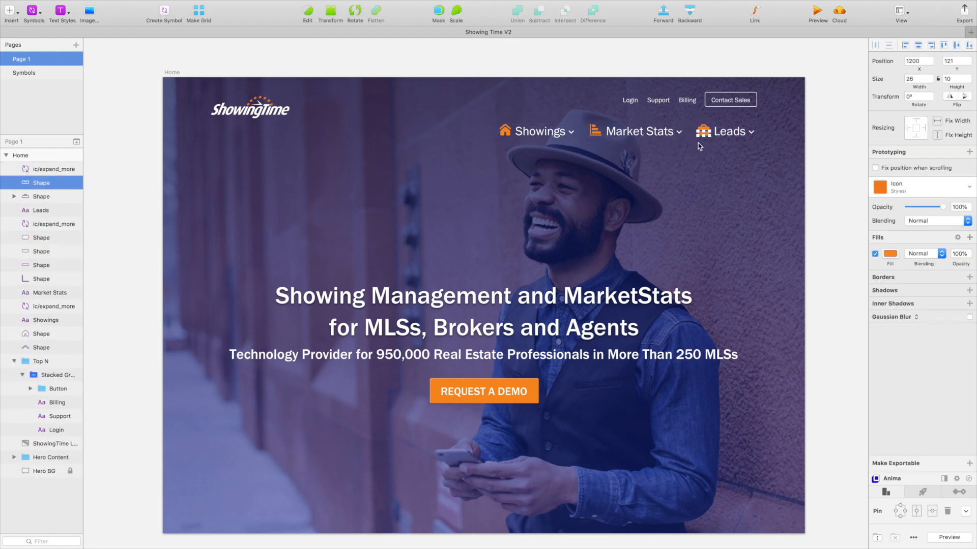
key(super+z)
key(super+z)
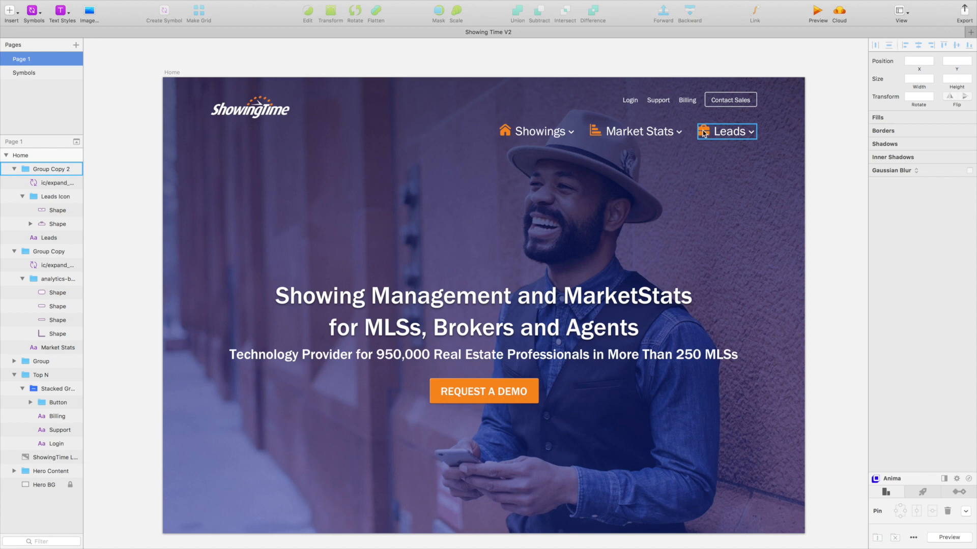
Ungroup the Leads, Market Stats and Showings item groups one level each, keeping every icon's own group.
click(703, 134)
key(shift+super+g)
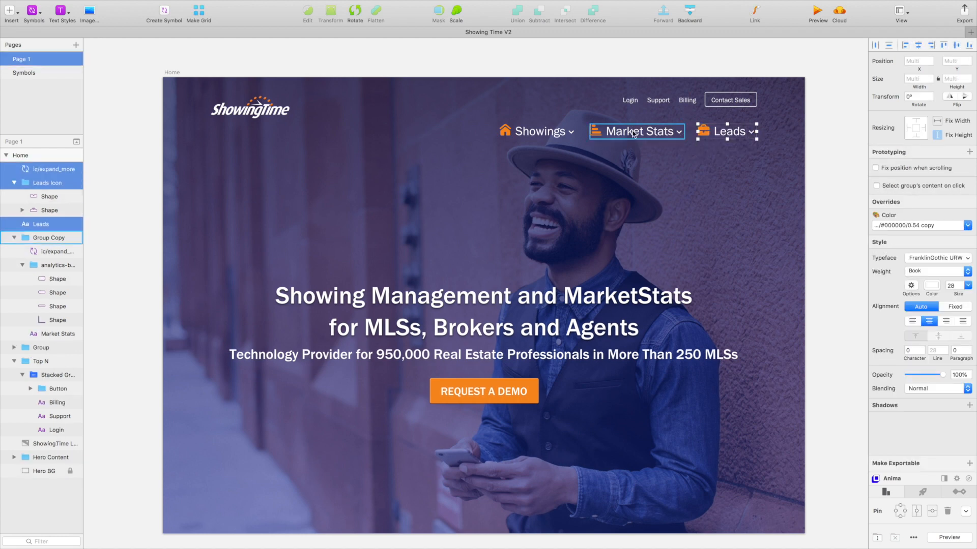
click(634, 133)
key(shift+super+g)
click(521, 138)
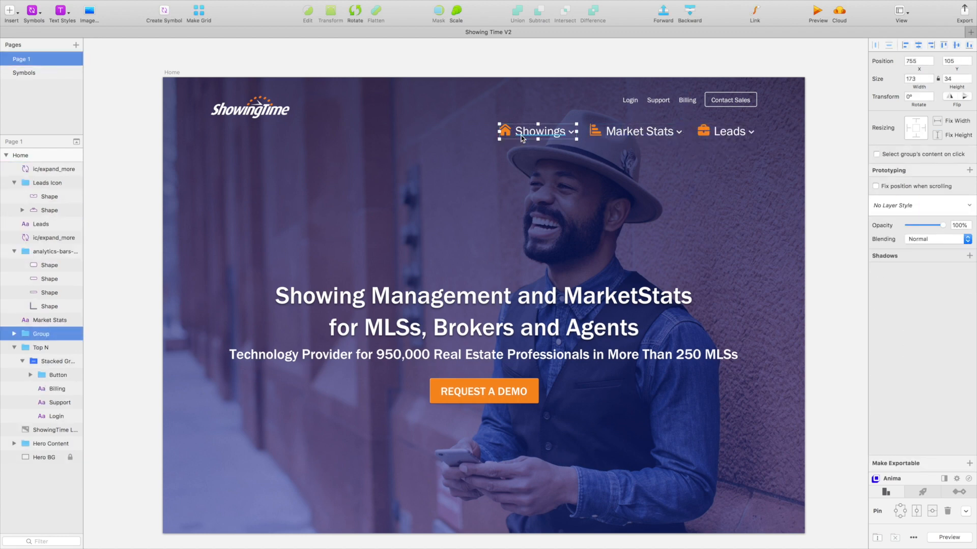
key(shift+super+g)
click(505, 131)
drag(505, 131, 481, 157)
key(super+z)
drag(708, 134, 708, 154)
key(super+z)
click(816, 145)
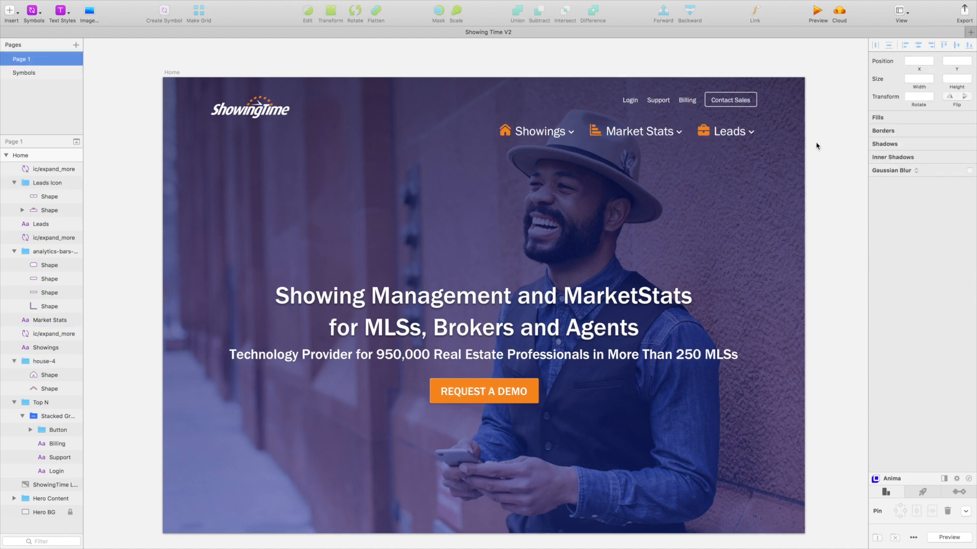
Set the Market Stats label's font size to 17 and update the Nav Link/Lg text style with it.
click(648, 138)
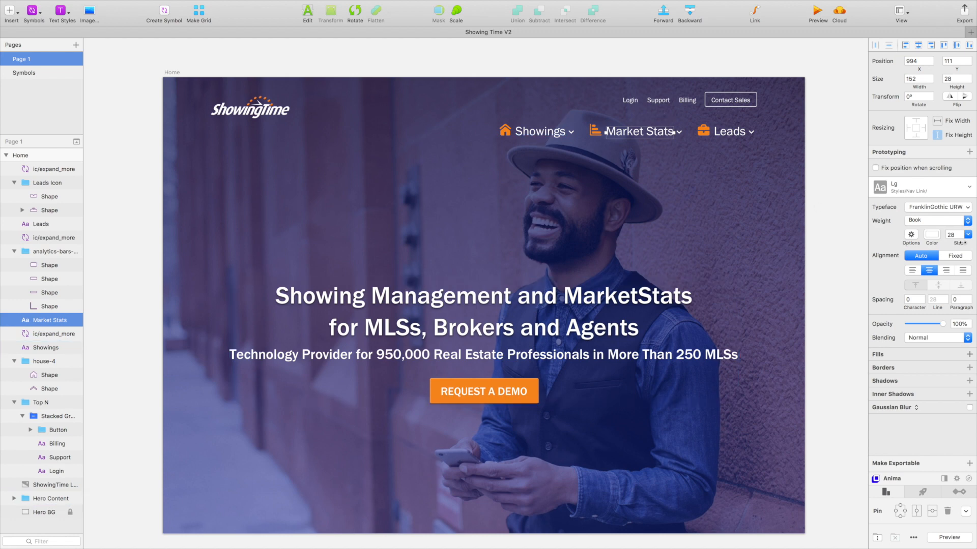
super+click(685, 100)
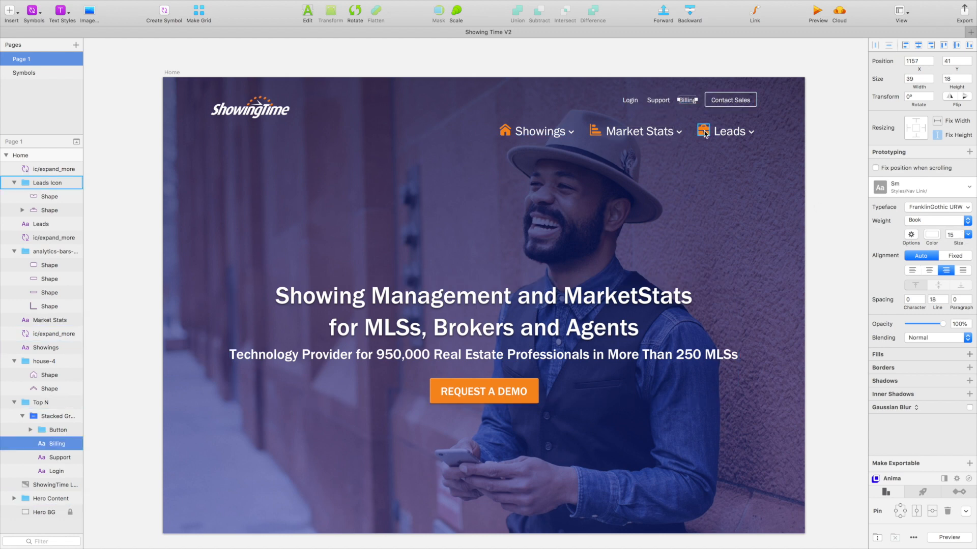
super+click(644, 131)
click(956, 234)
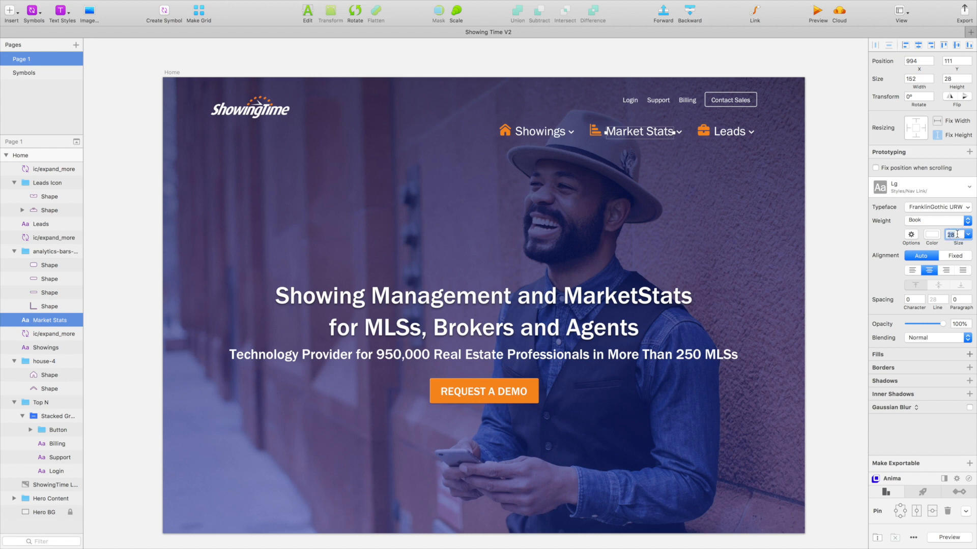
text(17)
key(Return)
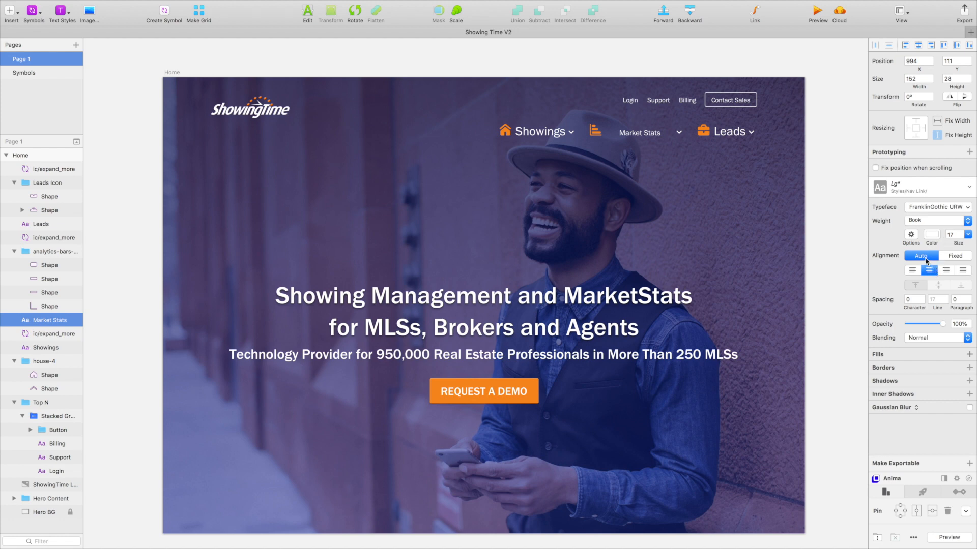
click(917, 187)
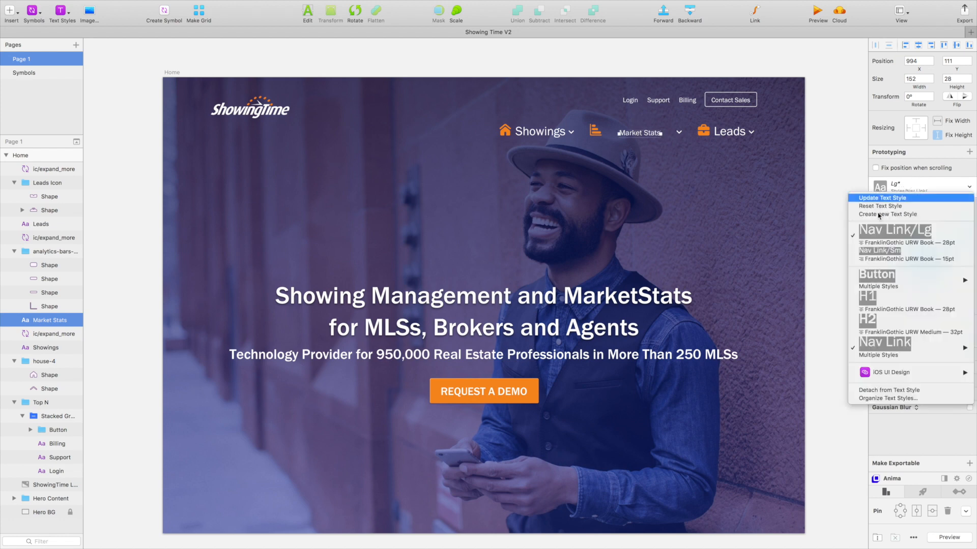
click(881, 189)
click(829, 175)
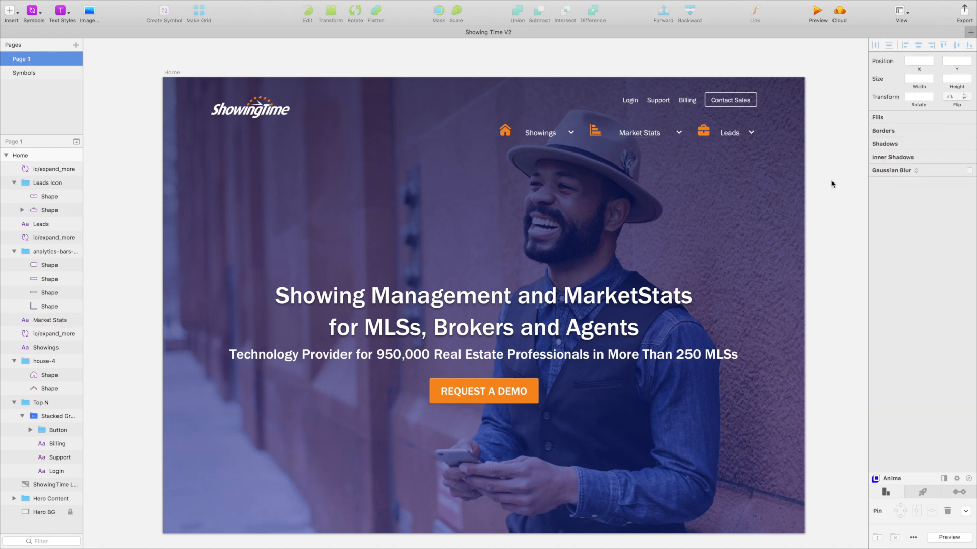
Set the fill of the Leads briefcase icon's upper shape to white (FFFFFF) with 50% alpha.
key(super+0)
drag(717, 169, 426, 346)
key(super+plus)
double_click(603, 222)
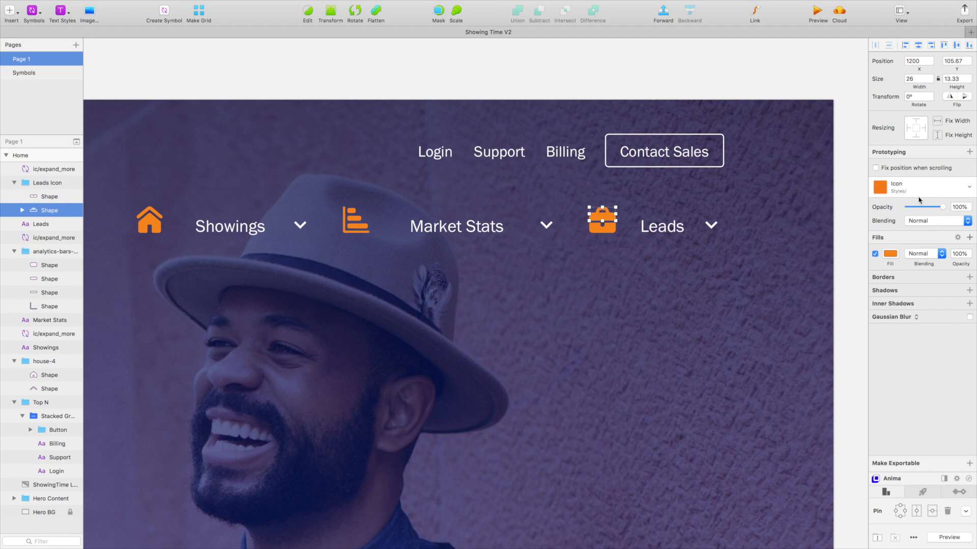
click(890, 254)
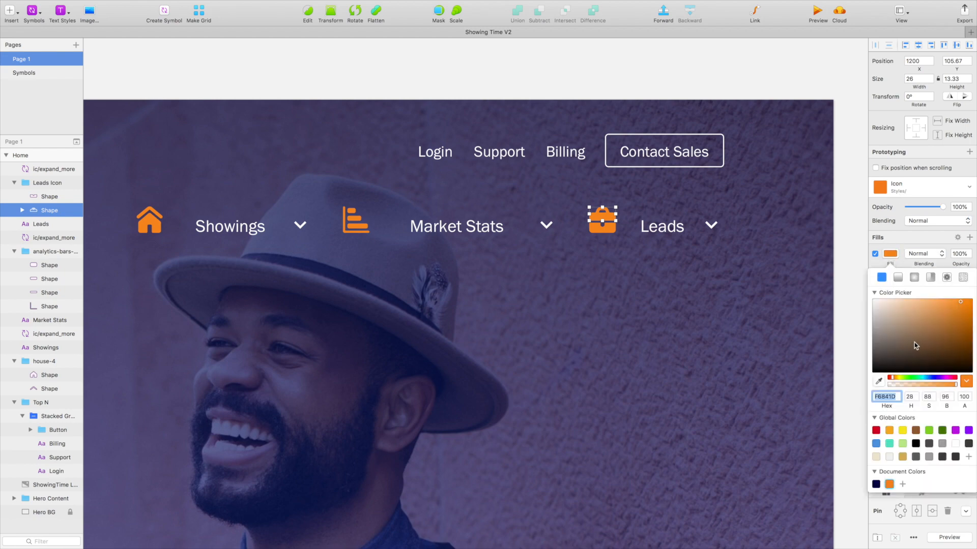
click(957, 444)
click(963, 396)
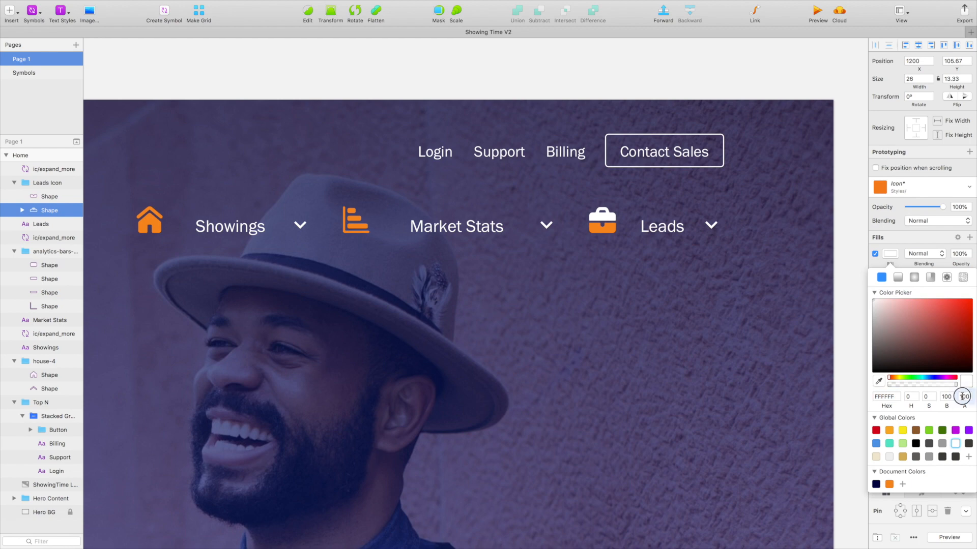
text(50)
key(Return)
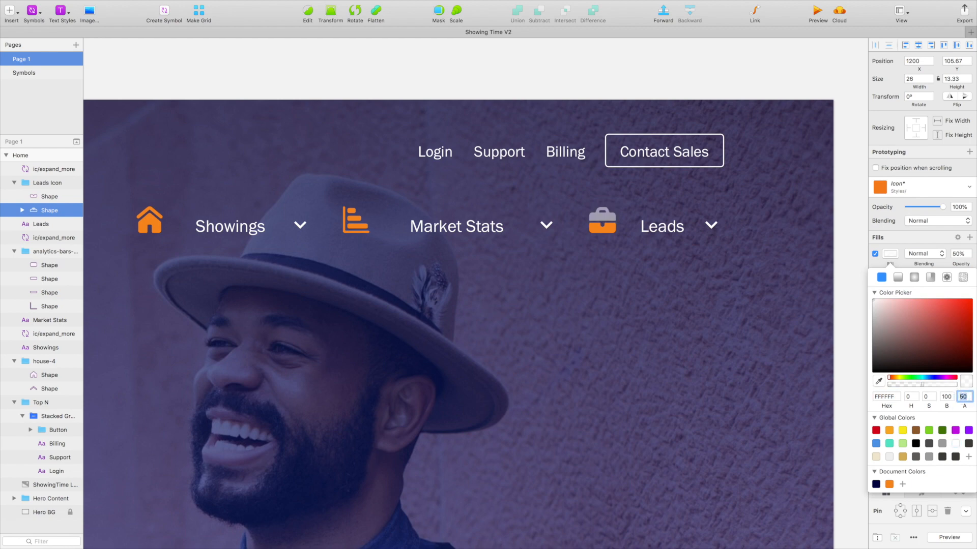
Update the shared Icon layer style from the recolored briefcase shape and deselect it.
click(901, 187)
click(894, 197)
click(846, 262)
key(super+minus)
key(super+minus)
key(super+minus)
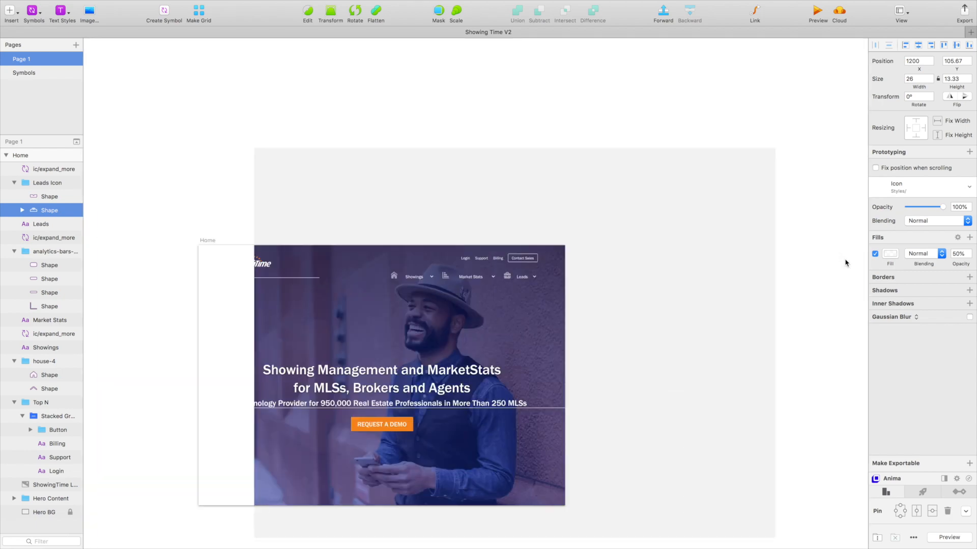
drag(558, 382, 559, 383)
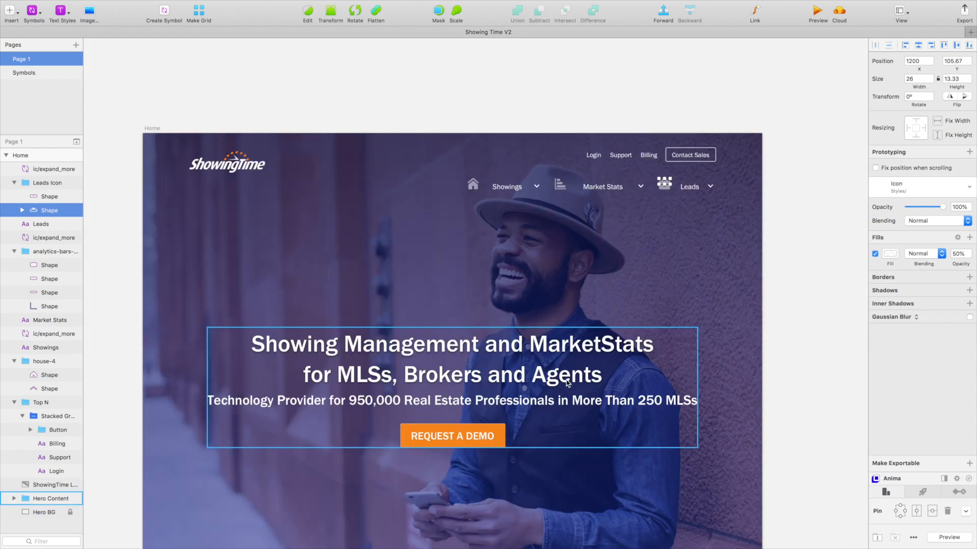
click(804, 260)
scroll(803, 263, down, 1)
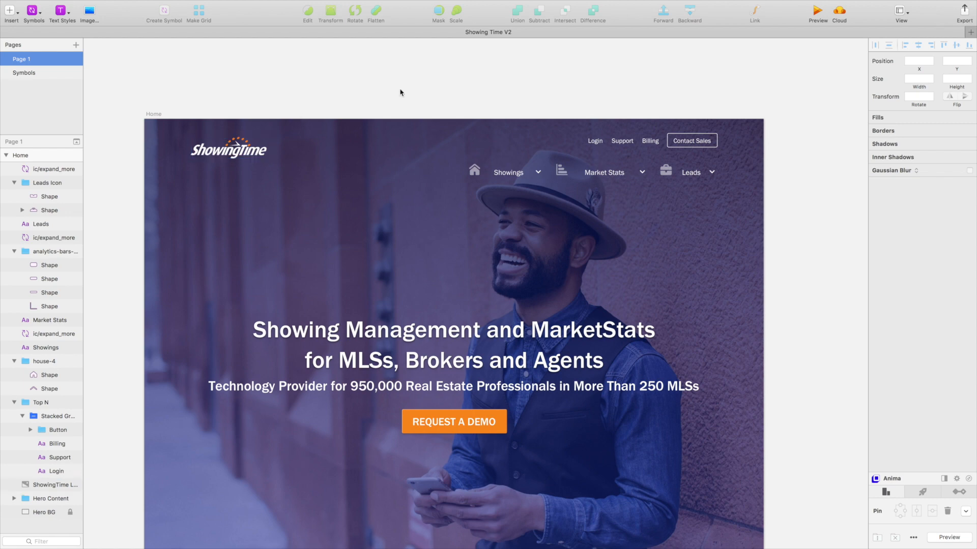
Move the Leads dropdown arrow close to the end of its label, at X 1294, Y 114.
drag(432, 109, 748, 209)
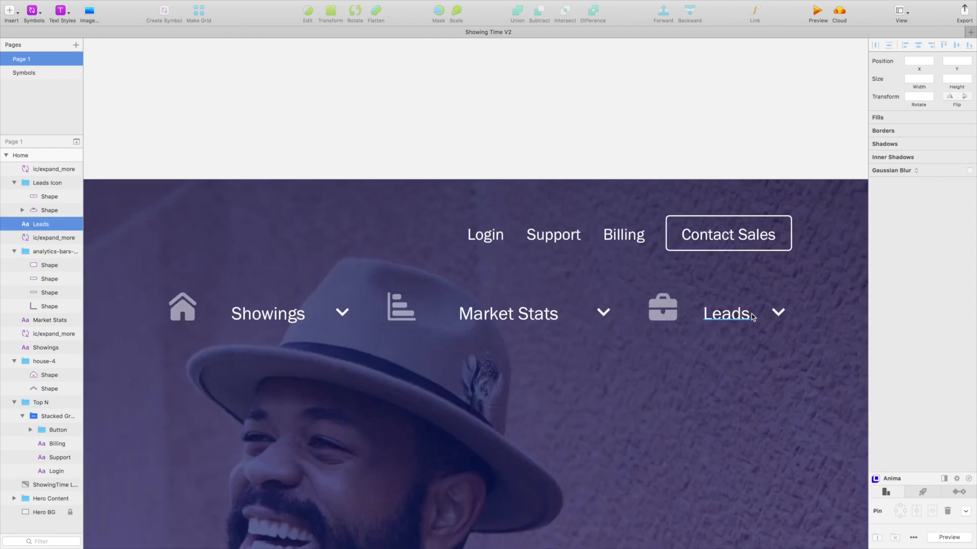
click(750, 314)
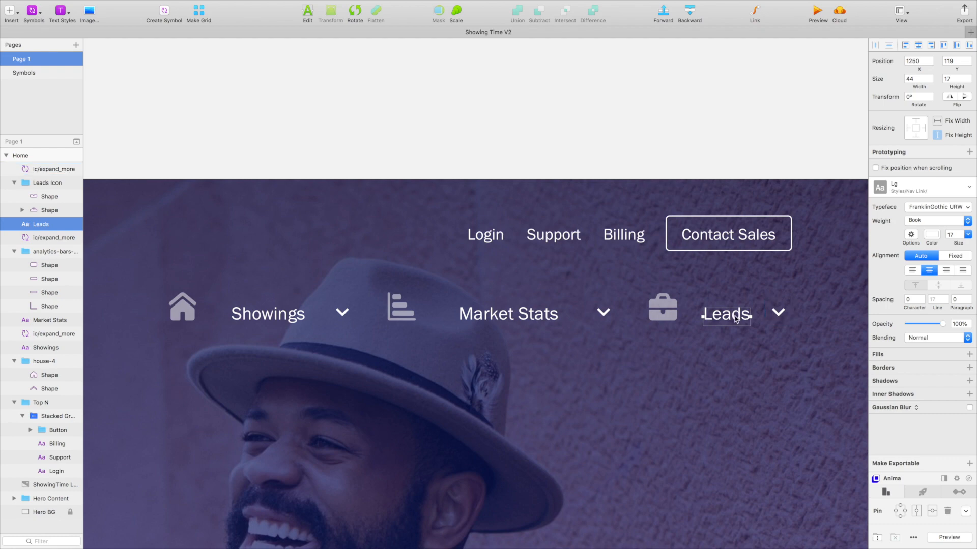
click(760, 150)
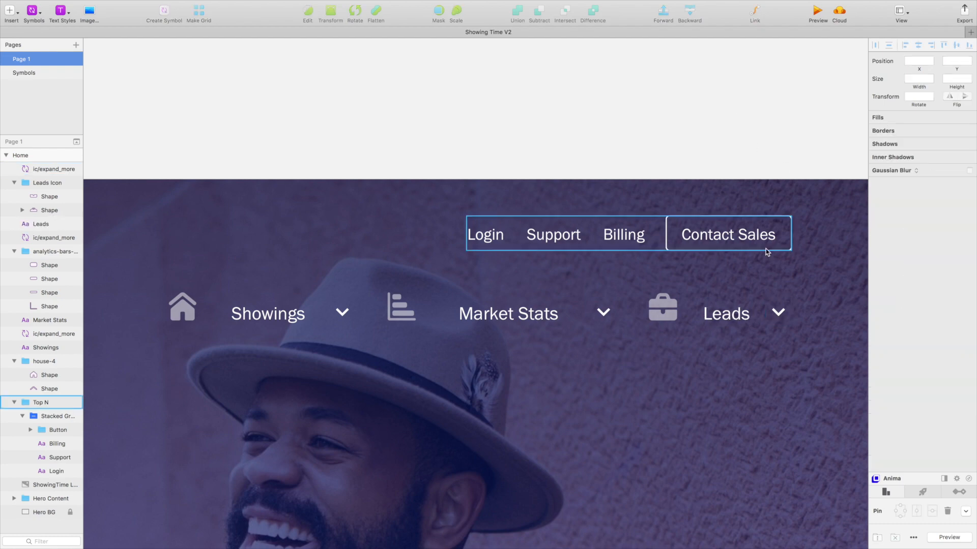
click(781, 315)
drag(782, 316, 764, 317)
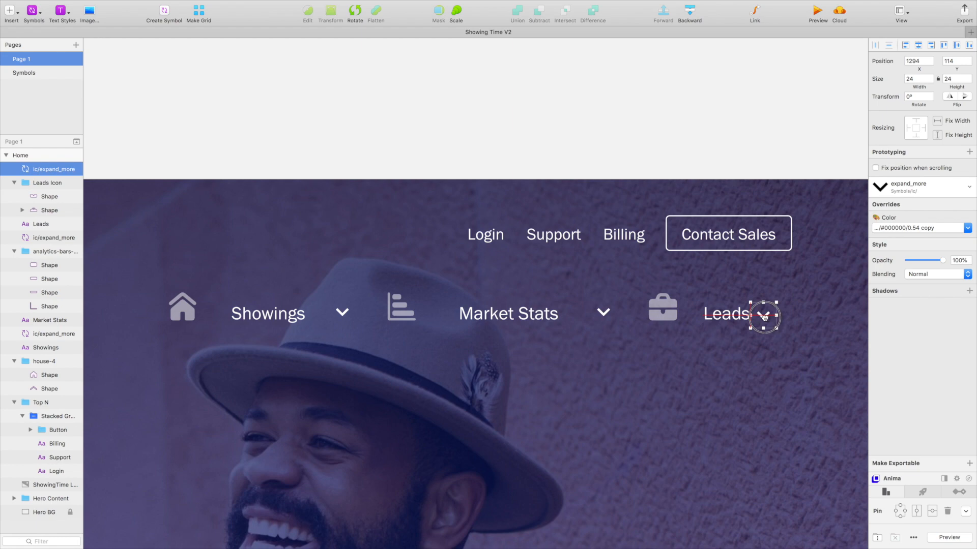
click(648, 141)
Move the Leads briefcase icon close to its label and set its size to 20 × 20.
click(656, 316)
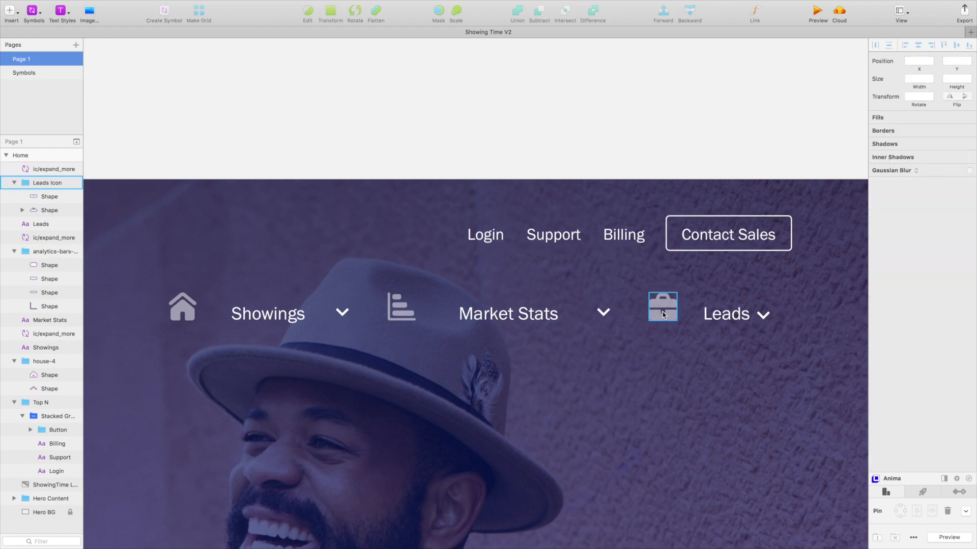
drag(689, 322, 674, 319)
click(941, 79)
text(22)
key(Return)
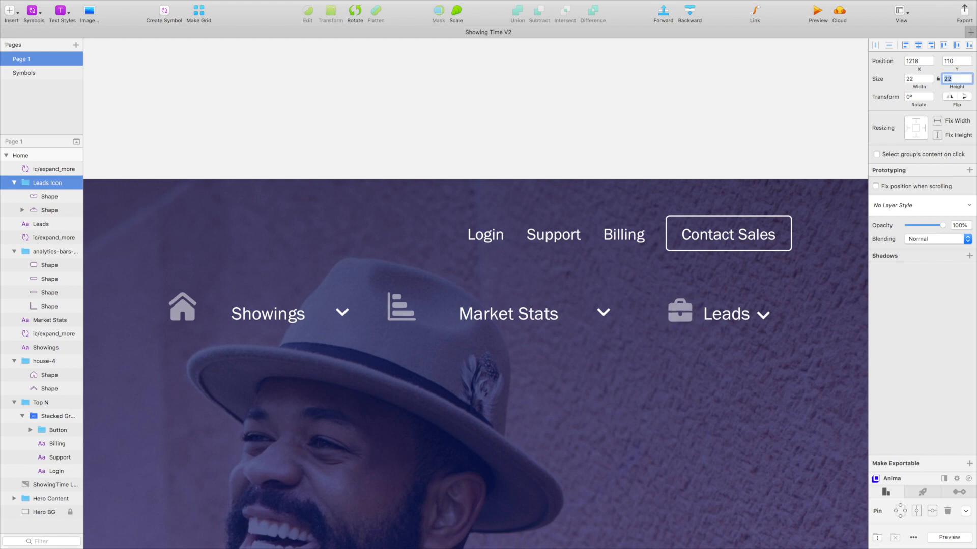
text(20)
key(Return)
Align the Leads briefcase icon vertically with its label, at X 1220, Y 113.
click(792, 113)
drag(685, 310, 700, 318)
key(Up)
key(Up)
key(Up)
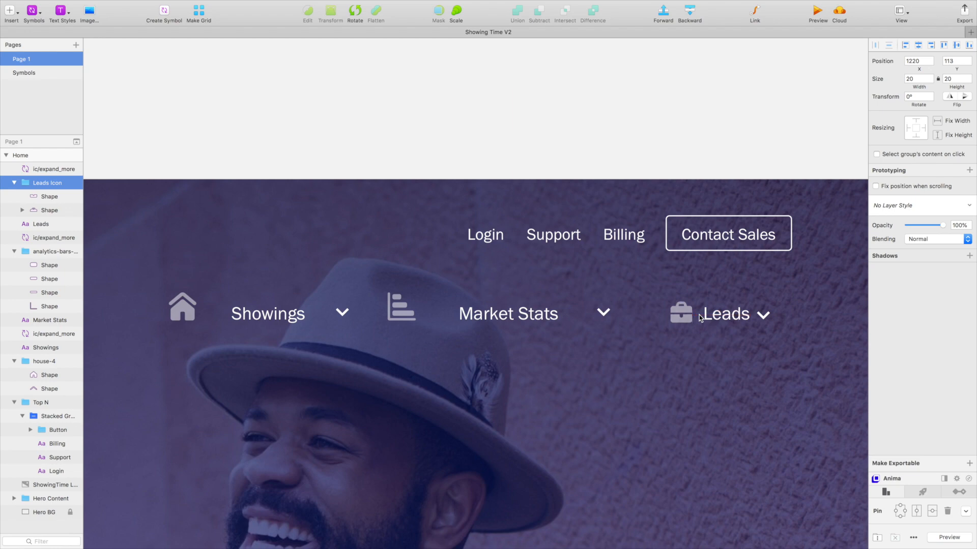
Set the Market Stats chart icon's size to 20 × 20.
click(407, 312)
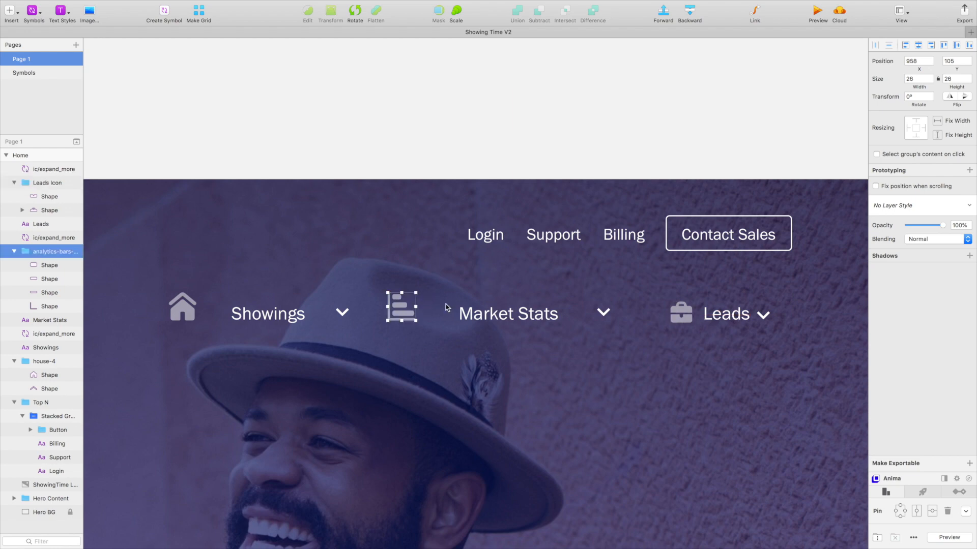
click(952, 78)
key(Down)
text(20)
key(Return)
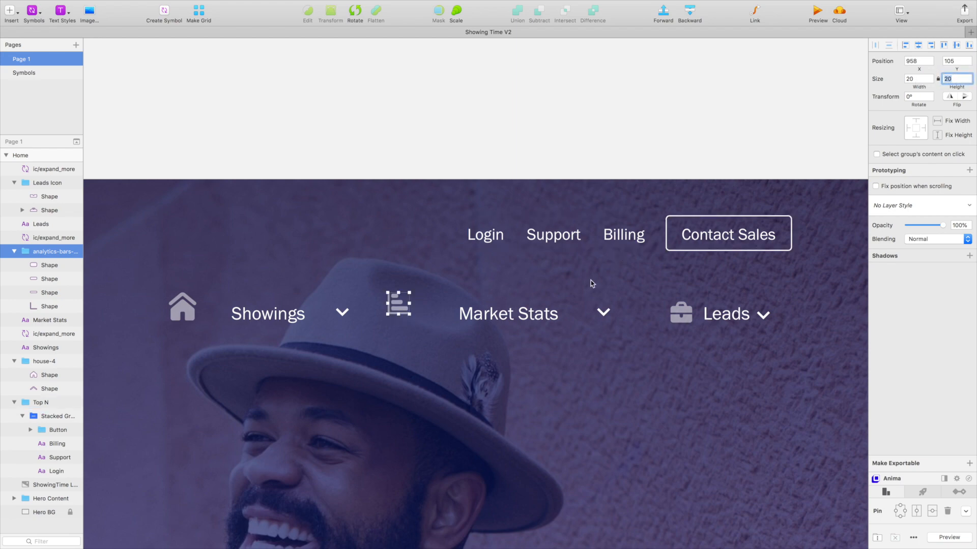
Move the Market Stats dropdown arrow and chart icon close to their label, and shift the Leads briefcase icon to Y 114.
drag(597, 316, 564, 317)
drag(397, 306, 436, 320)
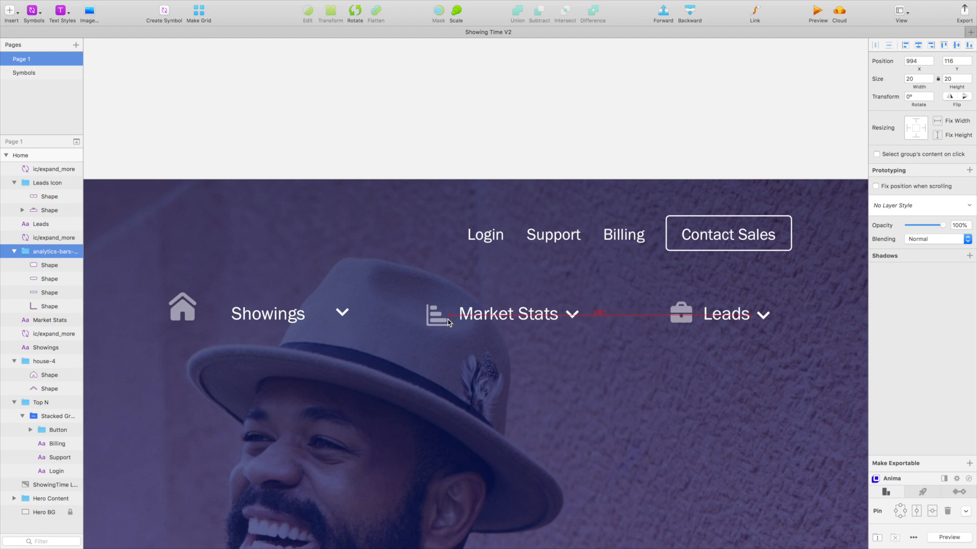
key(Up)
key(Up)
drag(680, 315, 680, 314)
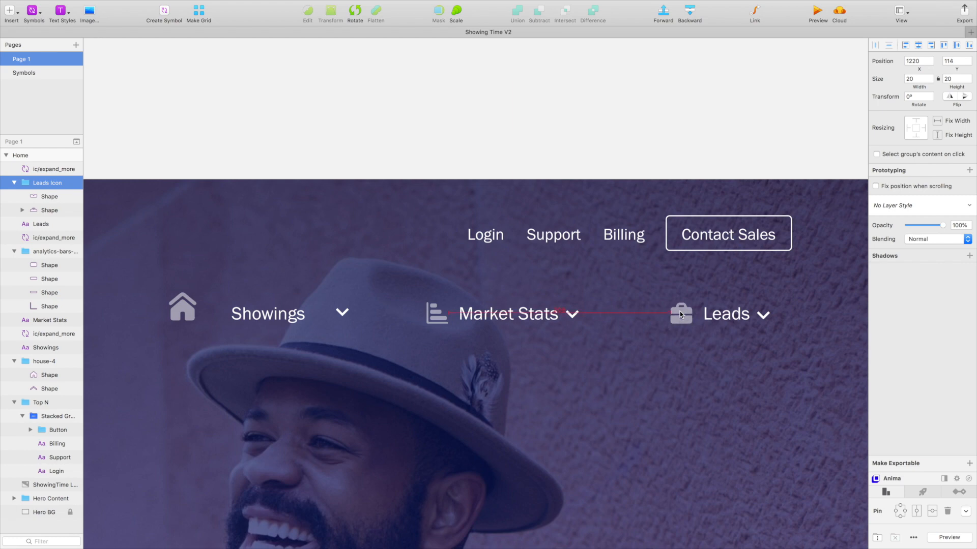
click(625, 194)
Move the Showings dropdown arrow close to the end of its label, at X 882, Y 114.
scroll(509, 280, left, 5)
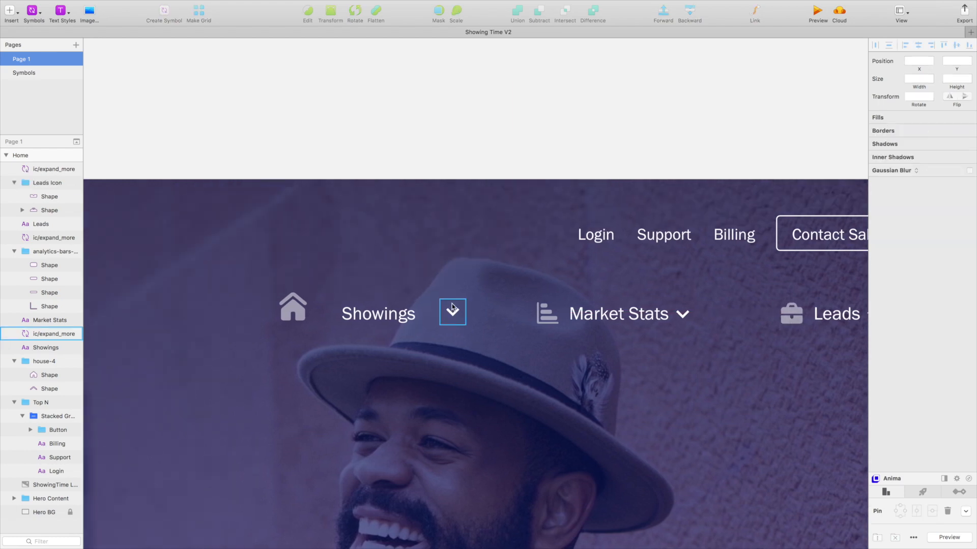
click(452, 312)
drag(433, 315, 433, 316)
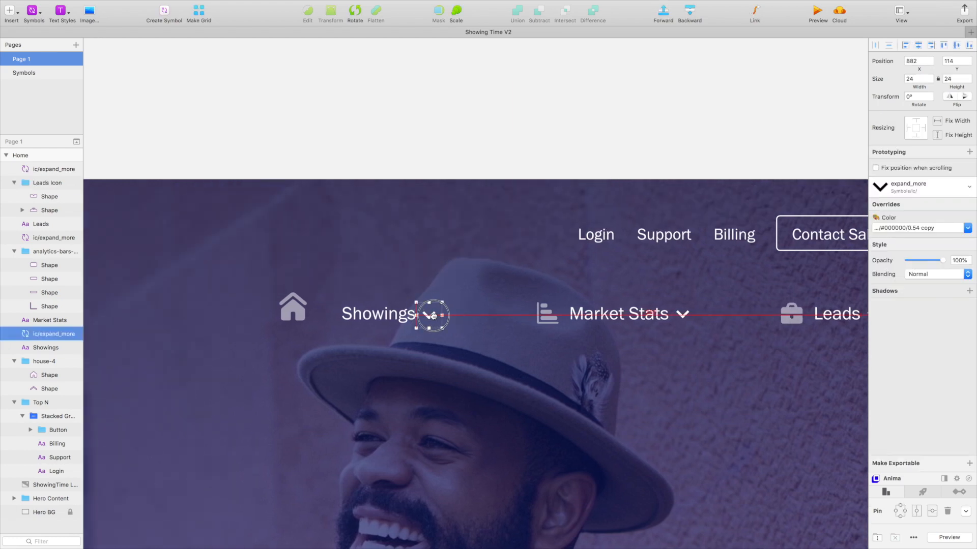
Set the Showings house icon's size to 20 × 20 and place it just before its label.
click(293, 308)
double_click(954, 78)
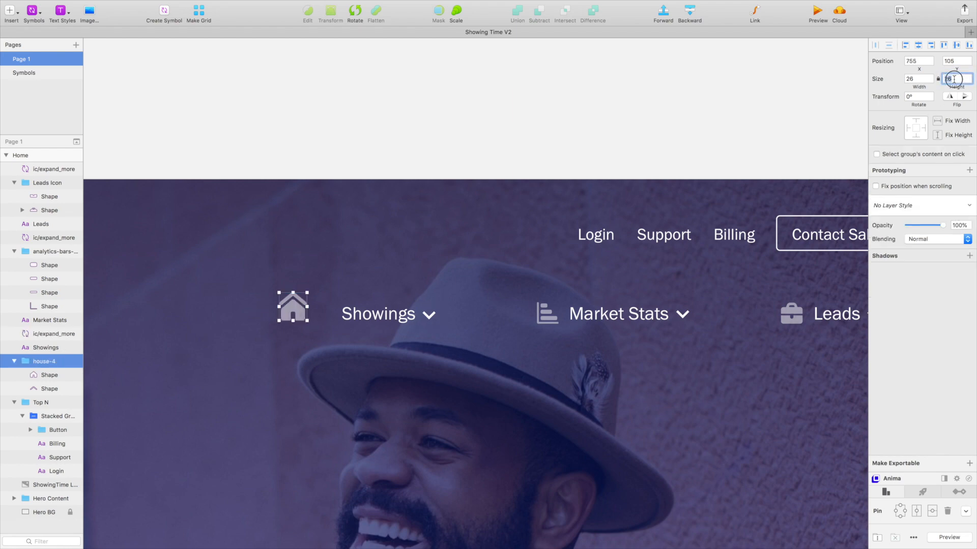
text(20)
key(Return)
click(486, 74)
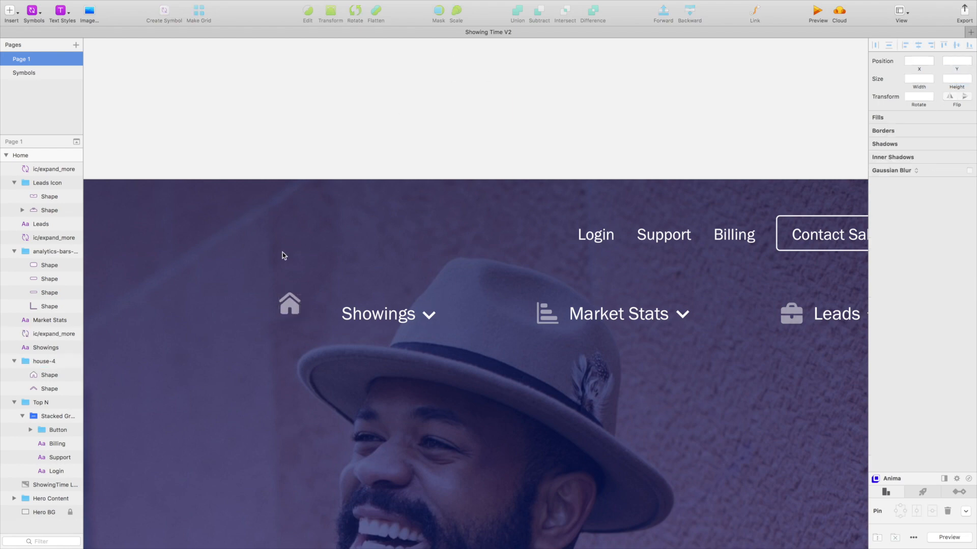
drag(280, 306, 315, 313)
click(430, 169)
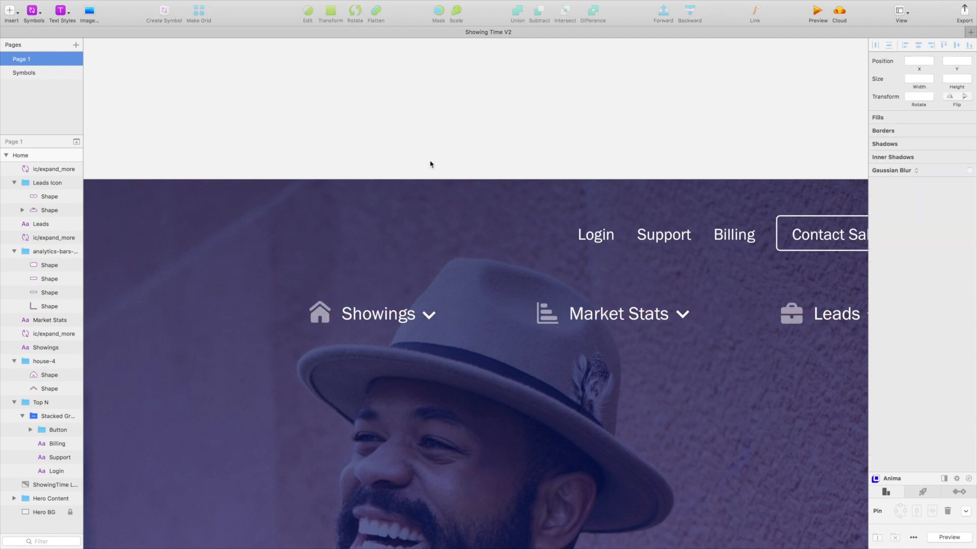
Group the icon, label and arrow of each main navigation item separately: Leads, Market Stats and Showings.
key(super+minus)
key(super+minus)
key(super+plus)
key(super+plus)
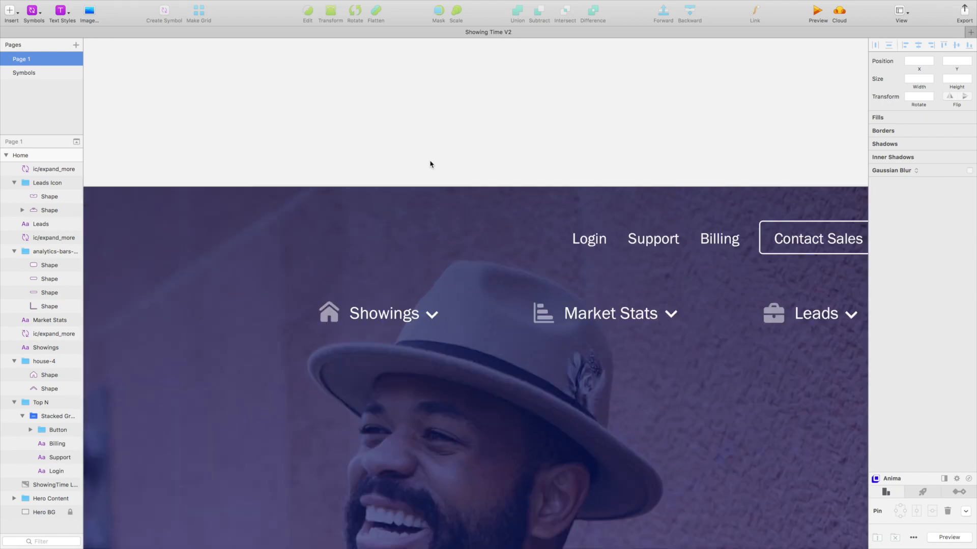
scroll(738, 278, right, 3)
drag(664, 283, 842, 363)
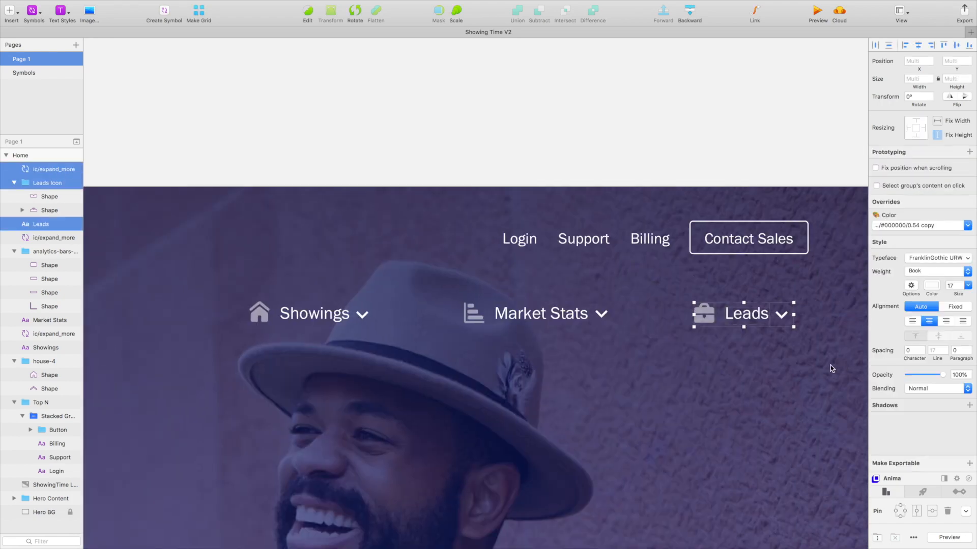
key(super+g)
drag(613, 286, 441, 359)
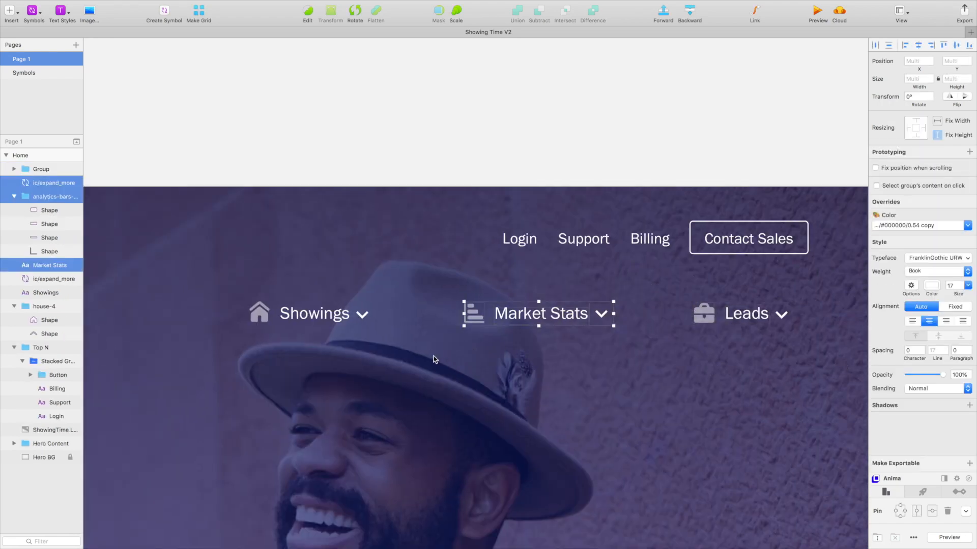
key(super+g)
drag(228, 288, 410, 375)
key(super+g)
Stack the three navigation item groups horizontally with a spacing of 20.
shift+click(517, 318)
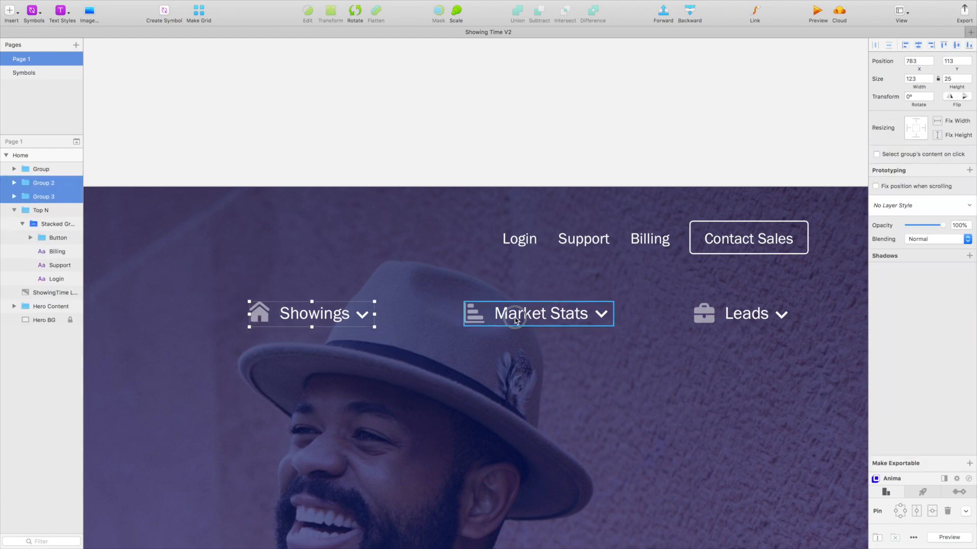
shift+click(741, 314)
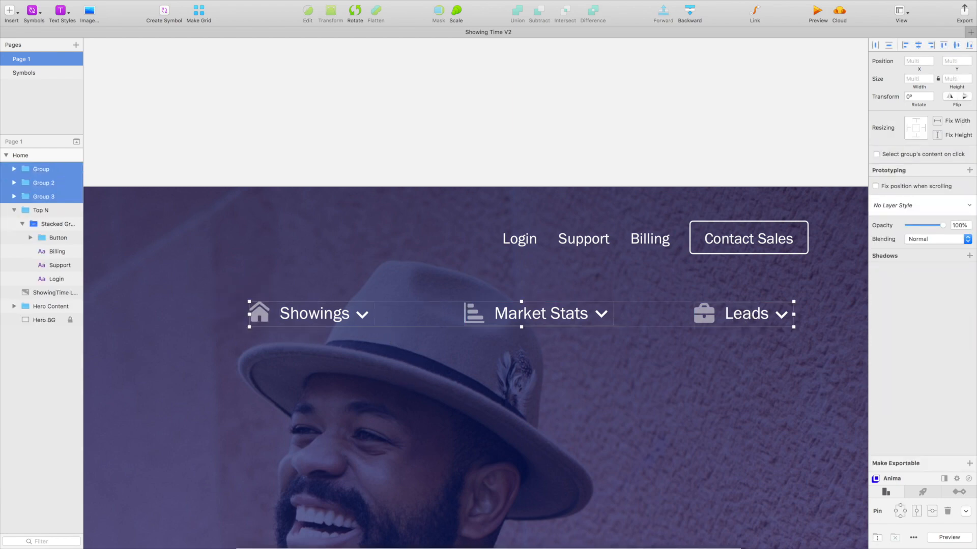
click(877, 537)
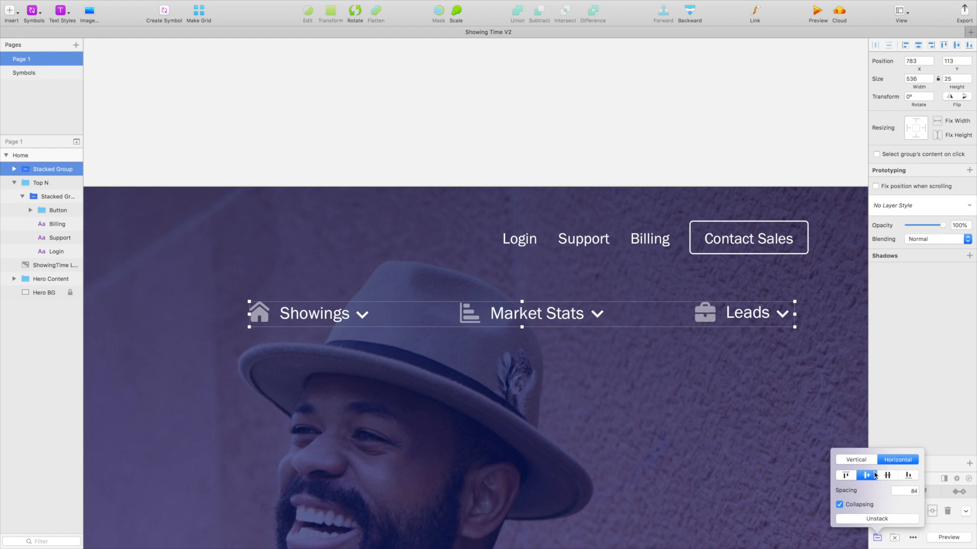
click(898, 488)
text(20)
key(Return)
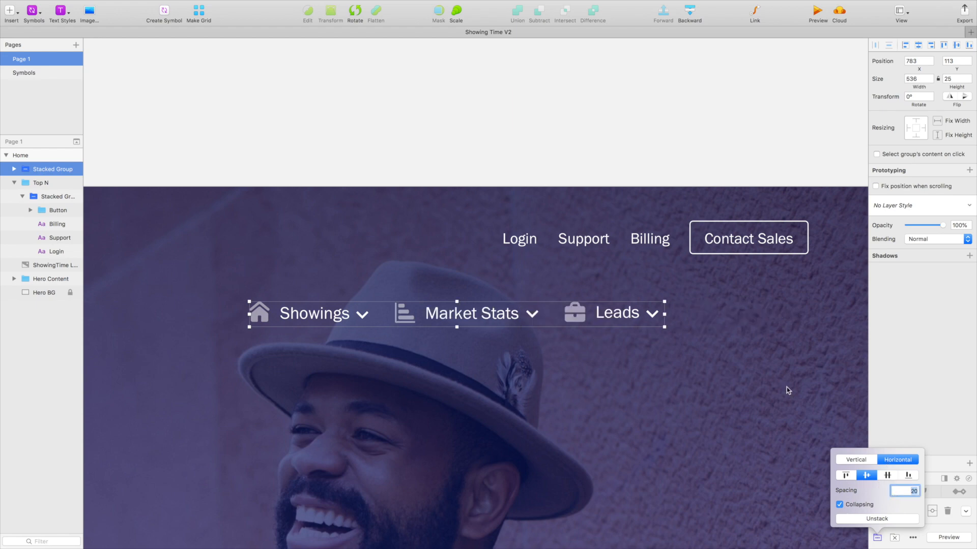
key(Down)
key(Up)
click(558, 148)
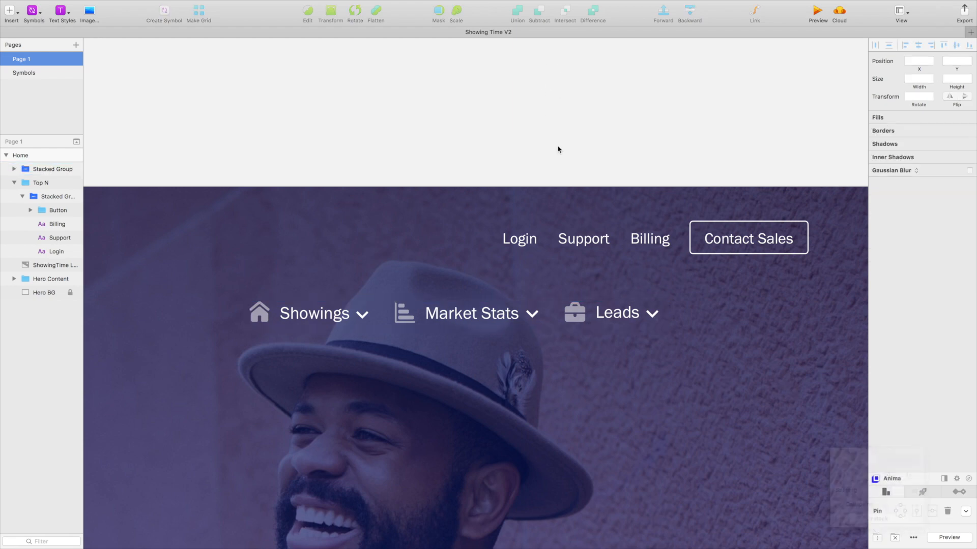
Place the stacked main navigation beneath the top links, right-aligned with the Contact Sales button, at X 924, Y 87.
click(591, 305)
drag(588, 314, 731, 267)
key(shift+Down)
key(shift+Down)
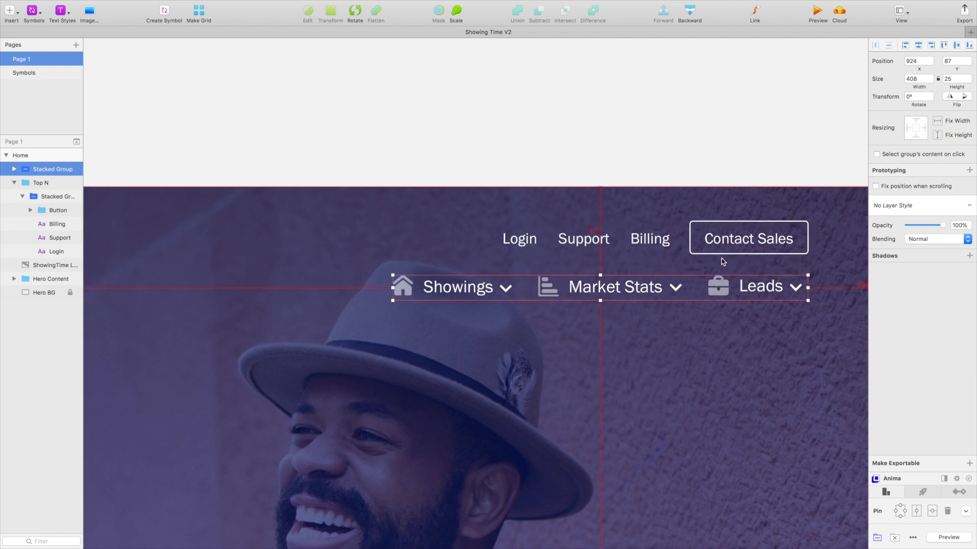
click(660, 173)
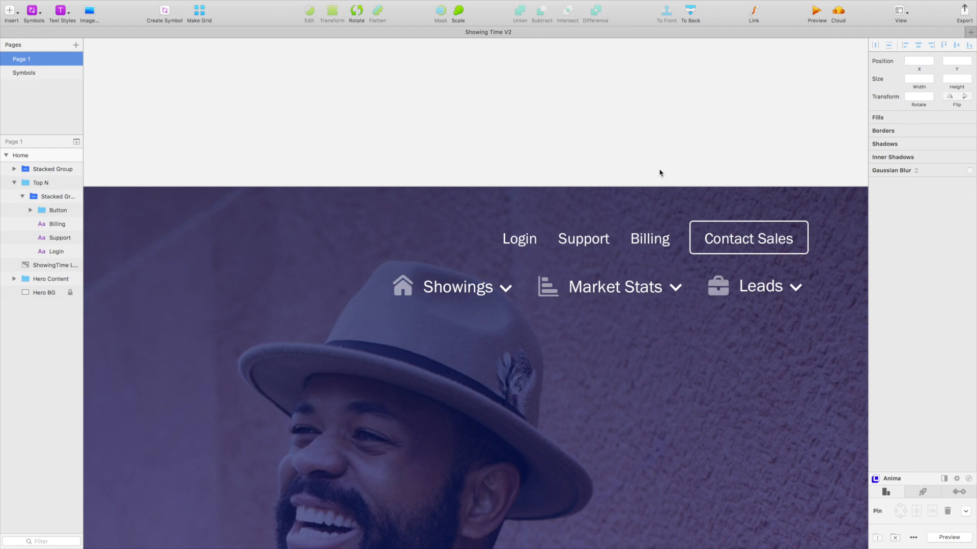
Move the stacked main navigation slightly lower to widen the gap below the top links.
key(super+minus)
key(super+minus)
scroll(660, 173, down, 2)
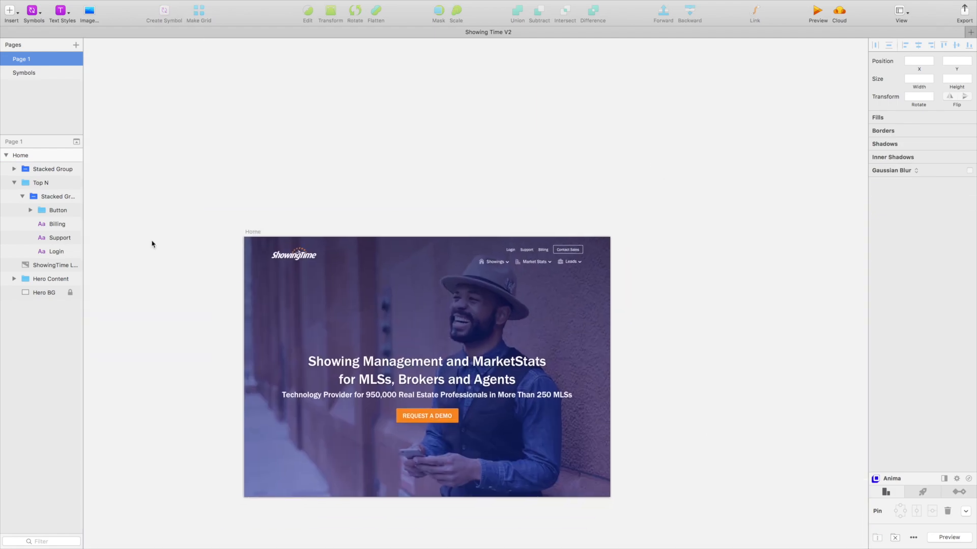
drag(214, 212, 645, 523)
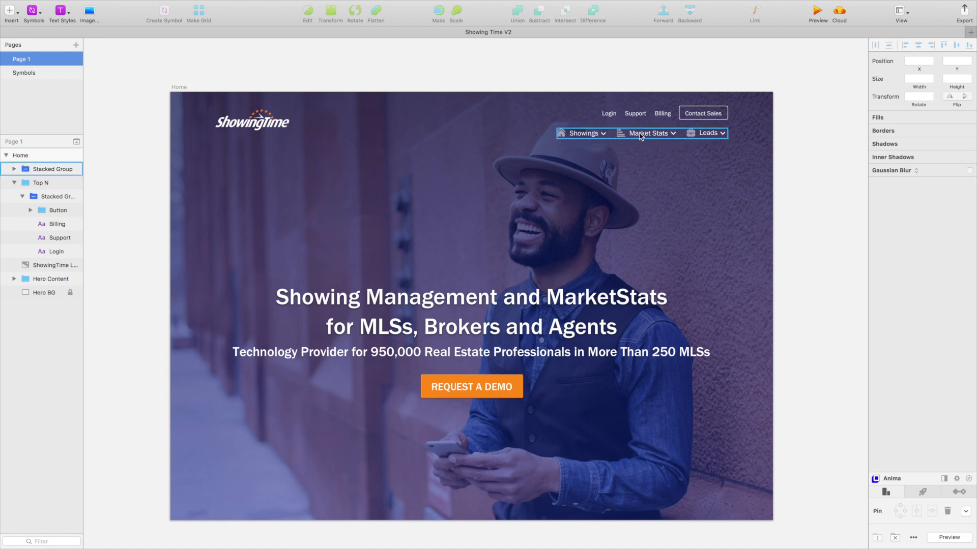
drag(639, 133, 640, 142)
click(834, 142)
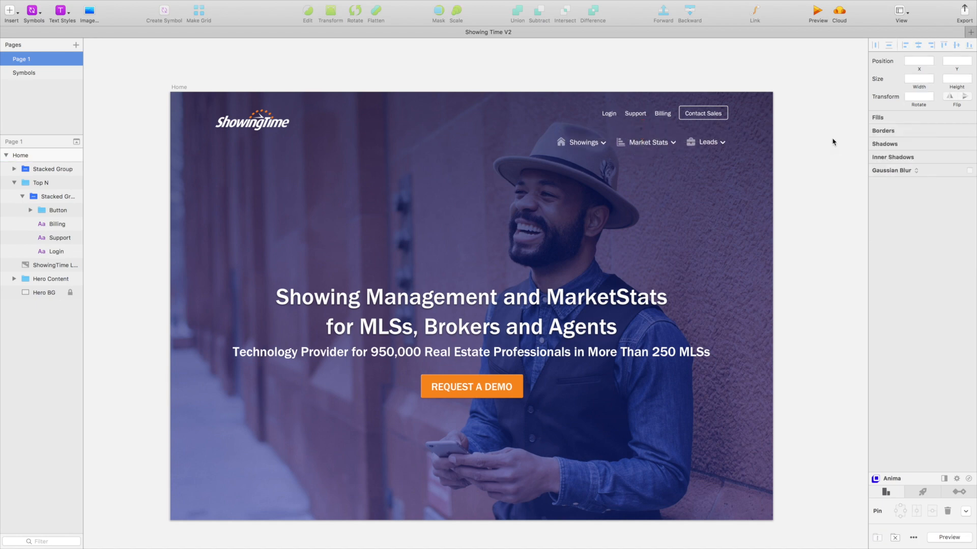
Draw a rectangle about 447 × 61 over the main navigation, at about X 905, Y 92.
key(super+0)
scroll(833, 138, up, 3)
scroll(832, 138, right, 3)
key(z)
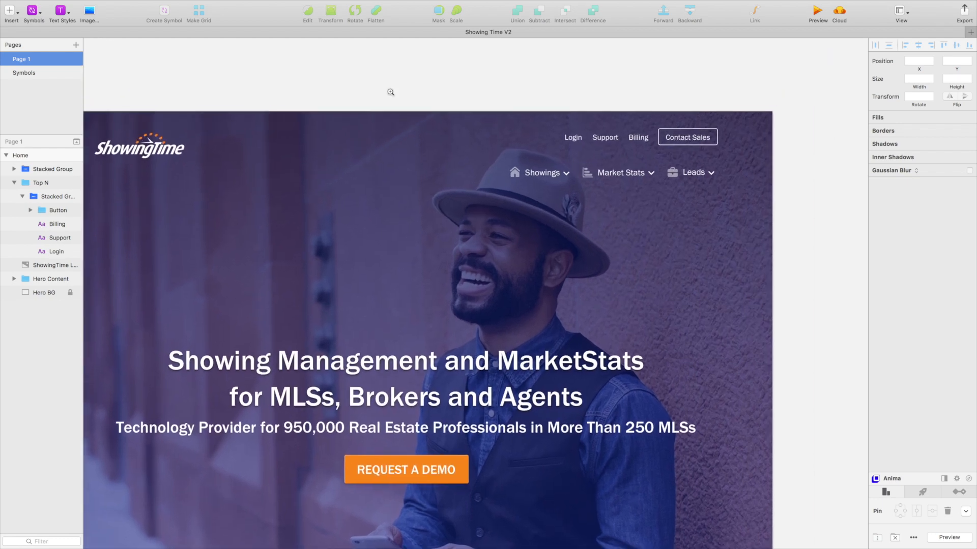
drag(400, 92, 767, 234)
key(r)
drag(245, 283, 731, 349)
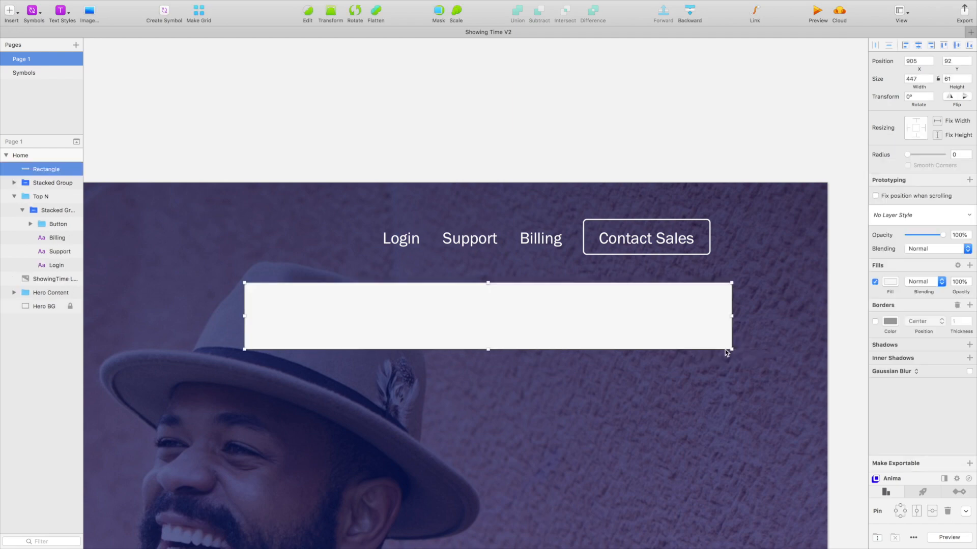
Reorder the rectangle layer so it sits behind the main navigation, directly above Hero Content.
click(762, 289)
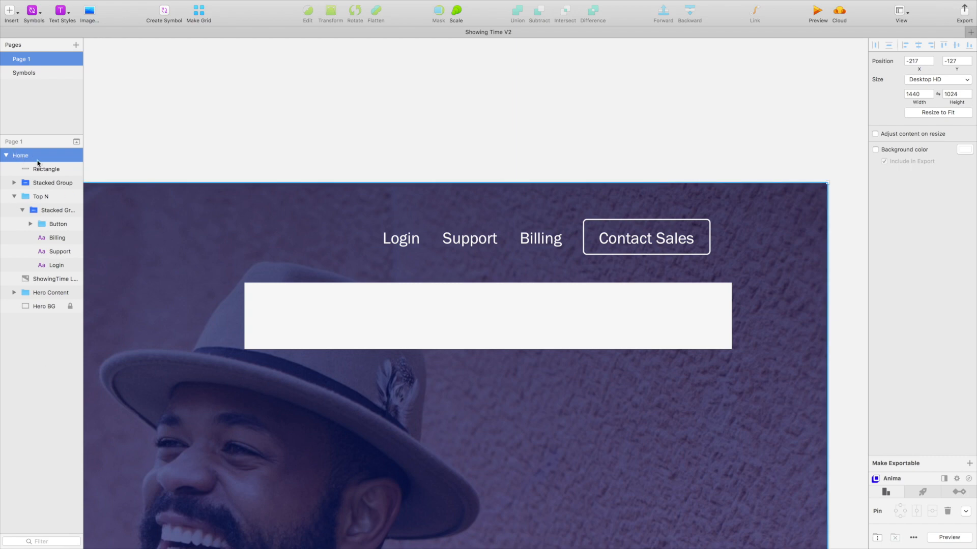
click(263, 135)
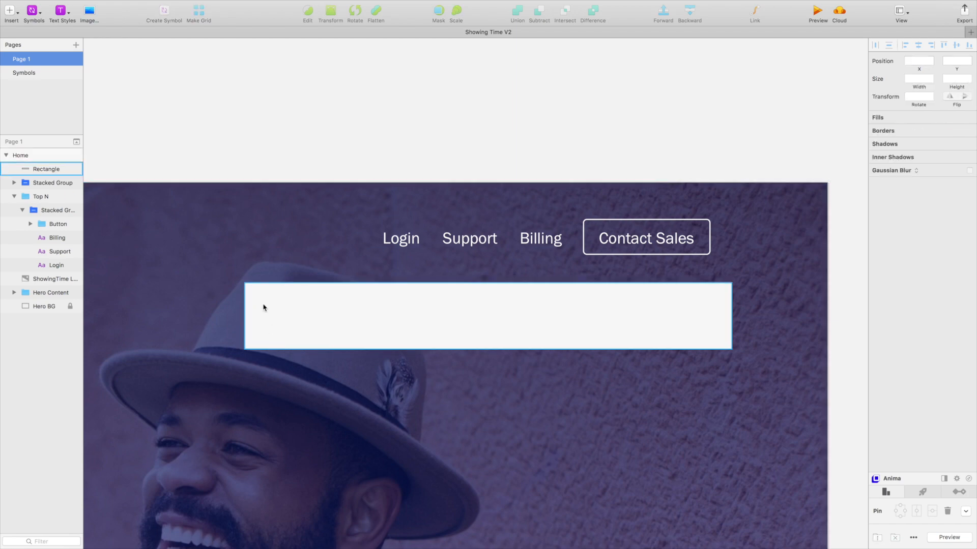
click(265, 317)
drag(43, 169, 51, 286)
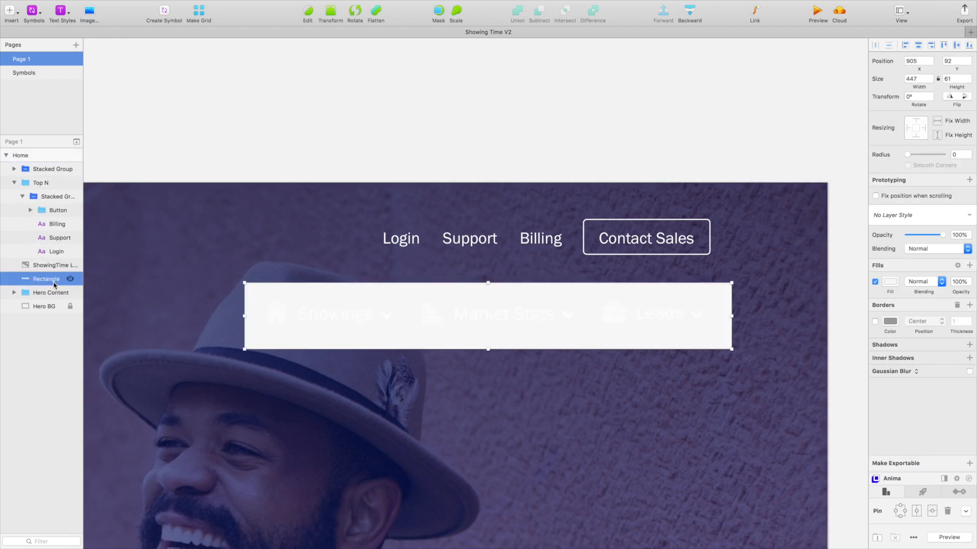
Fill the rectangle behind the main navigation with white (FFFFFF) at 15% opacity and check it on the whole page.
click(895, 285)
click(955, 472)
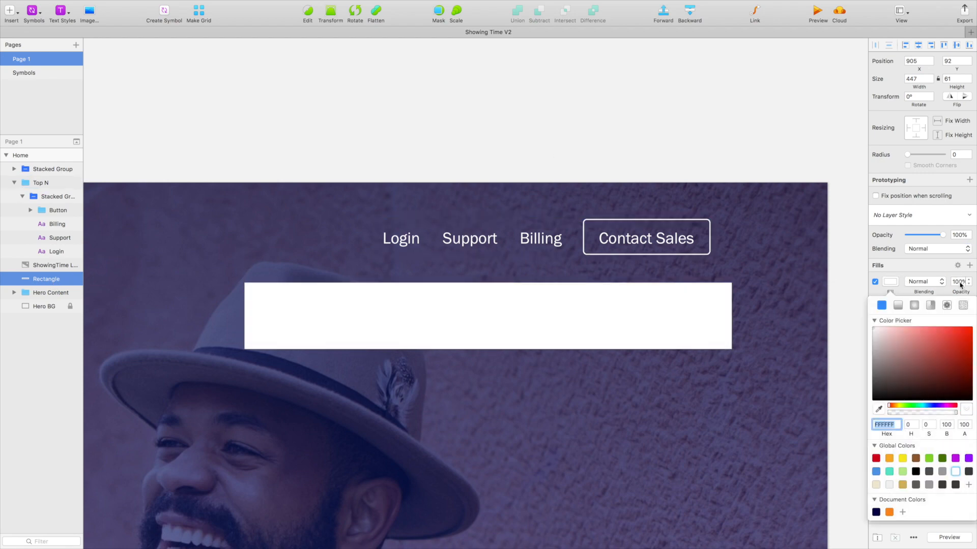
click(960, 283)
text(8)
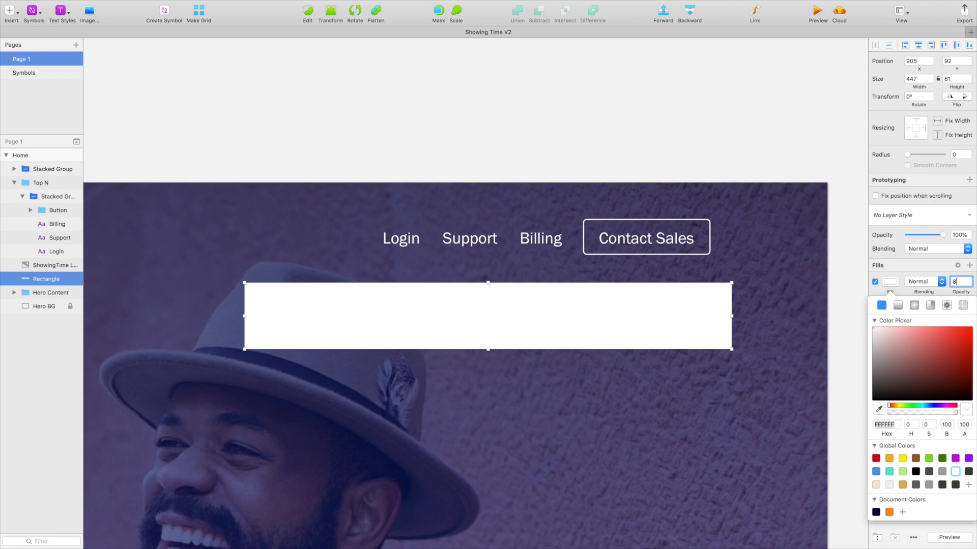
key(Return)
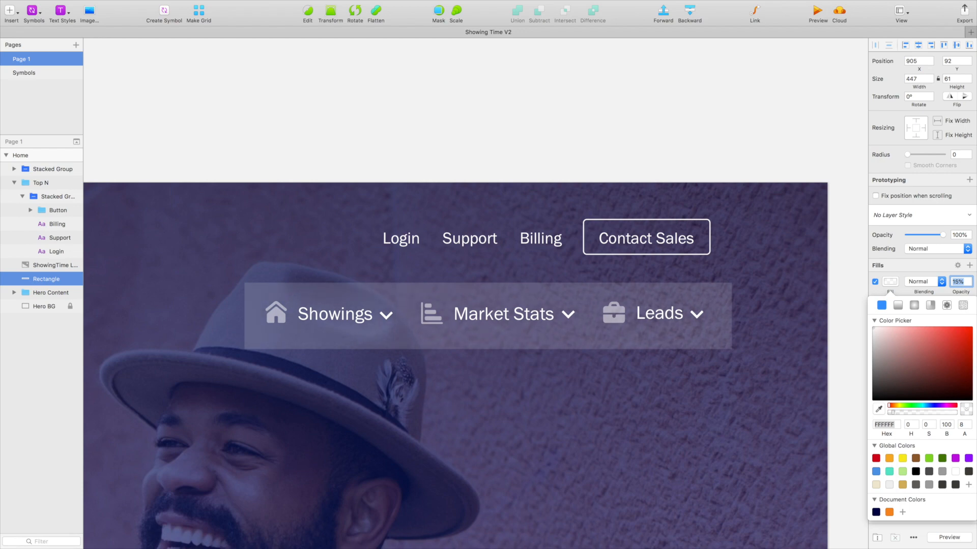
click(577, 105)
key(super+minus)
key(super+minus)
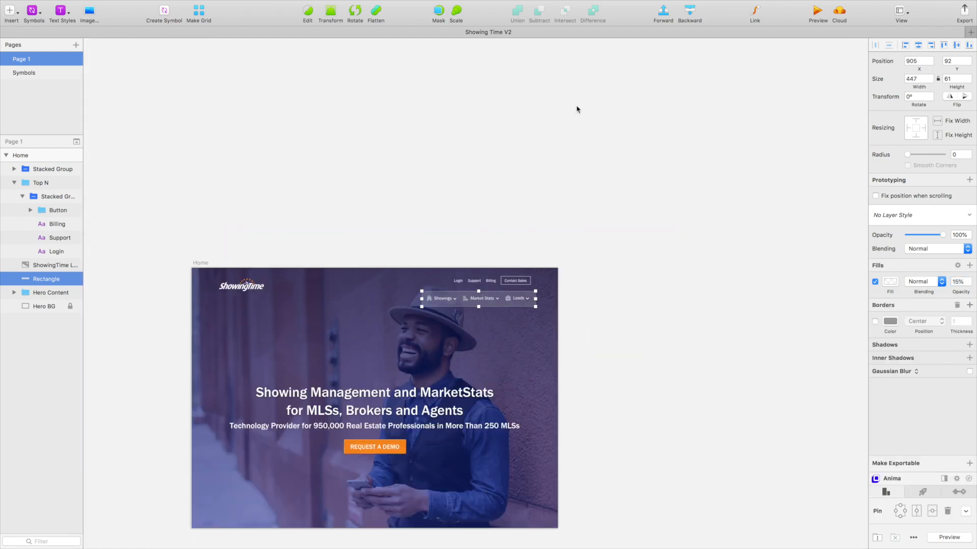
scroll(577, 107, down, 2)
scroll(560, 255, down, 1)
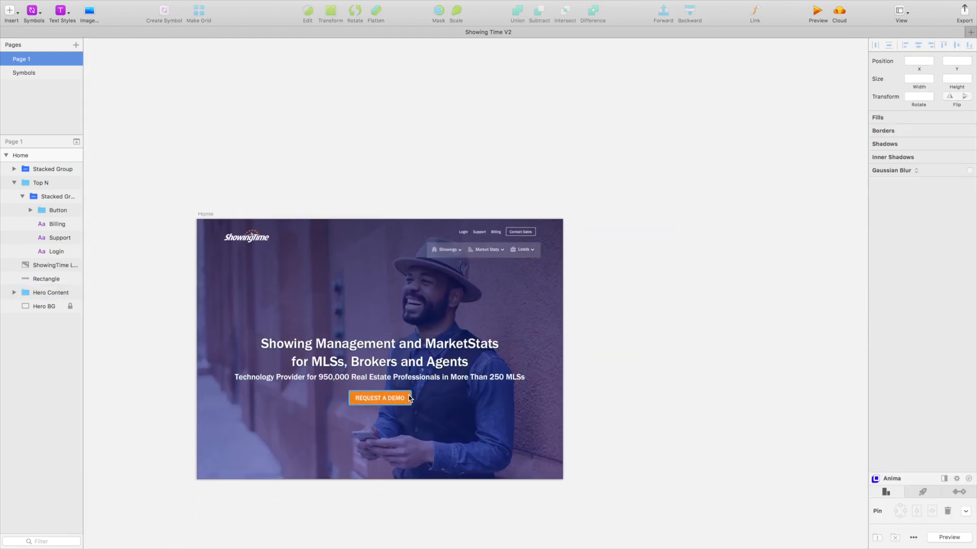
Round the corners of the translucent rectangle behind the main navigation with a radius of 3.
super+click(380, 398)
key(z)
drag(391, 215, 621, 281)
click(563, 279)
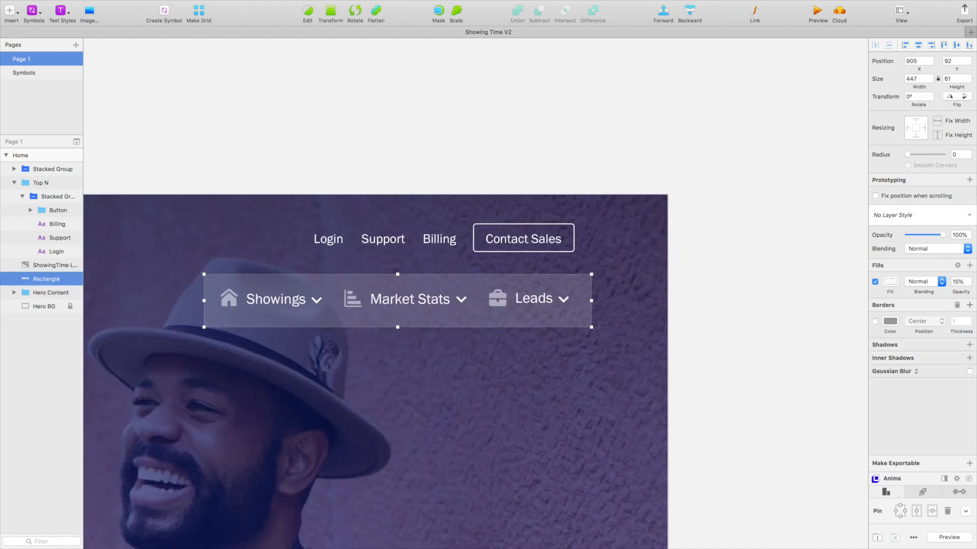
click(958, 155)
key(Return)
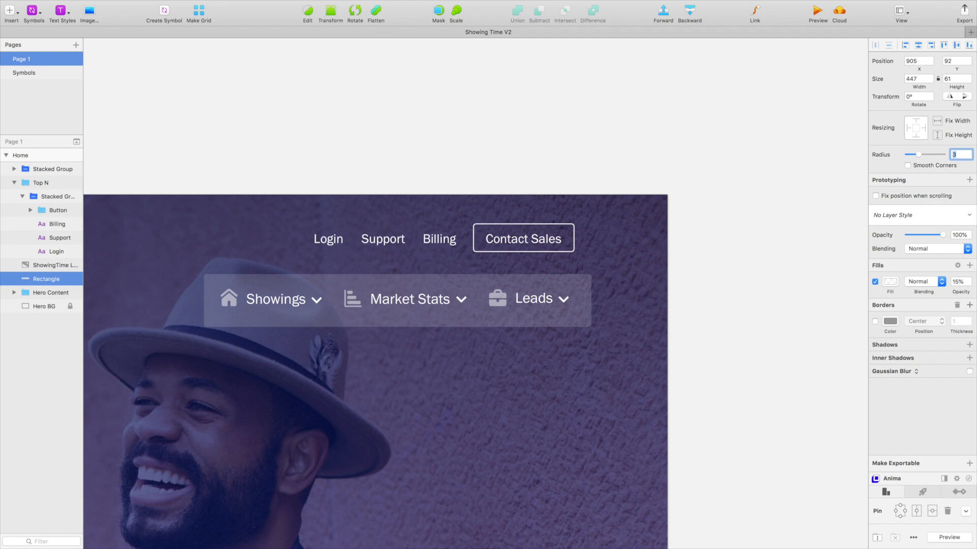
Apply a Background Blur of 3px to the rectangle behind the main navigation.
click(894, 372)
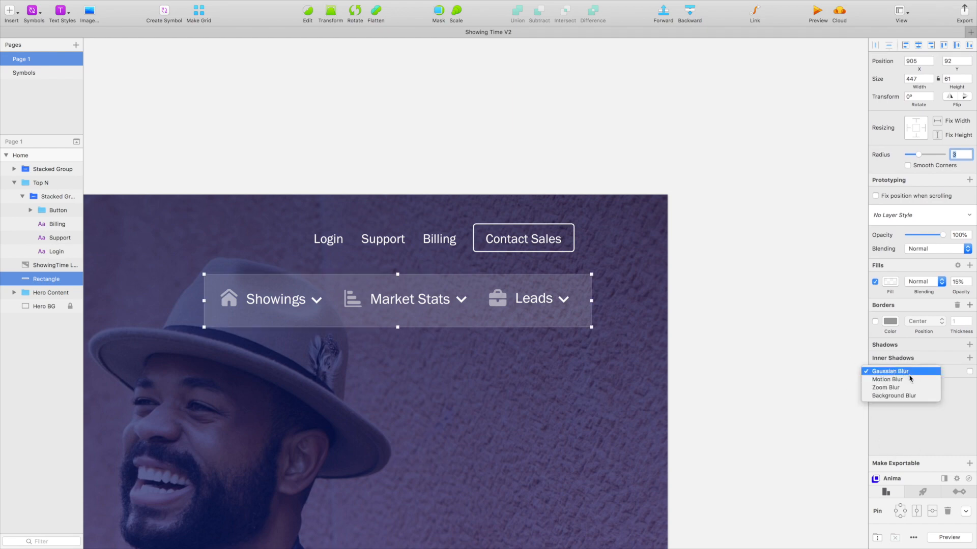
click(900, 399)
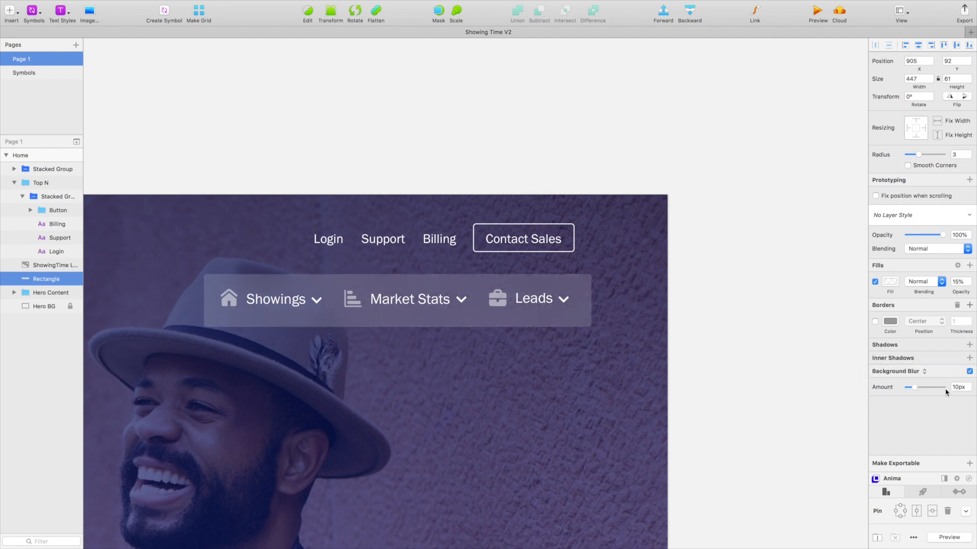
double_click(956, 387)
text(8)
key(Return)
key(Escape)
click(760, 347)
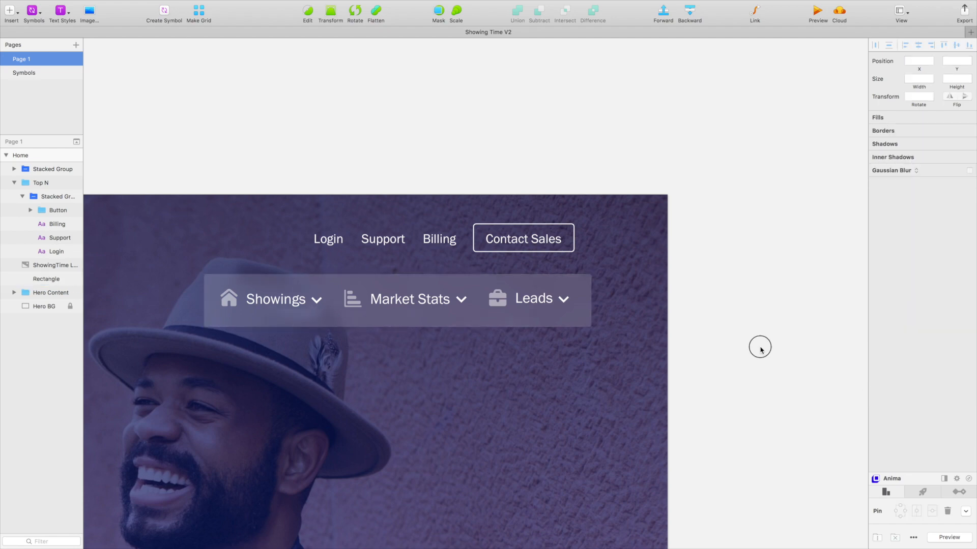
Lower the fill opacity of the rectangle behind the main navigation to 10%.
key(super+0)
scroll(753, 348, left, 2)
key(z)
drag(292, 223, 730, 356)
click(605, 301)
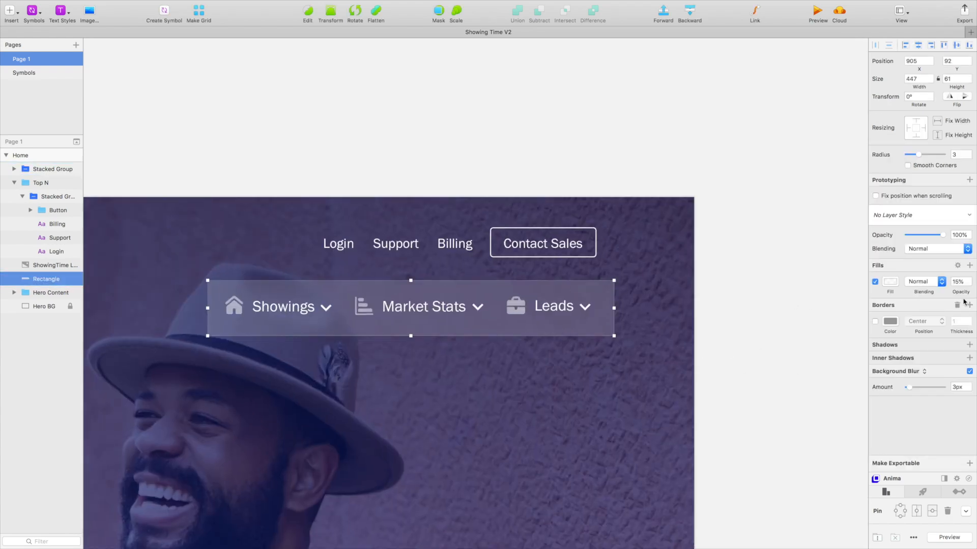
click(959, 283)
text(10)
key(Return)
click(738, 300)
scroll(738, 300, left, 3)
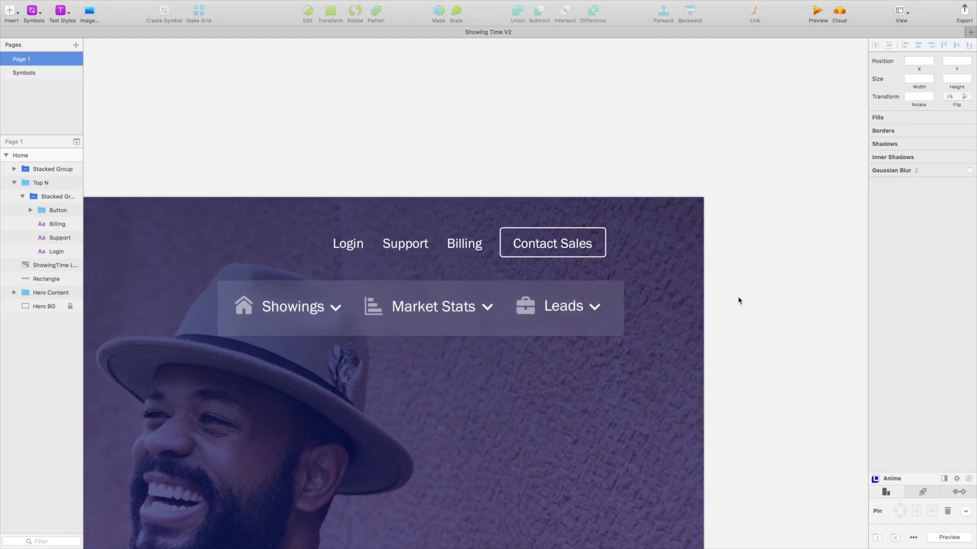
Group the translucent rectangle with the stacked main navigation.
click(611, 304)
shift+click(652, 296)
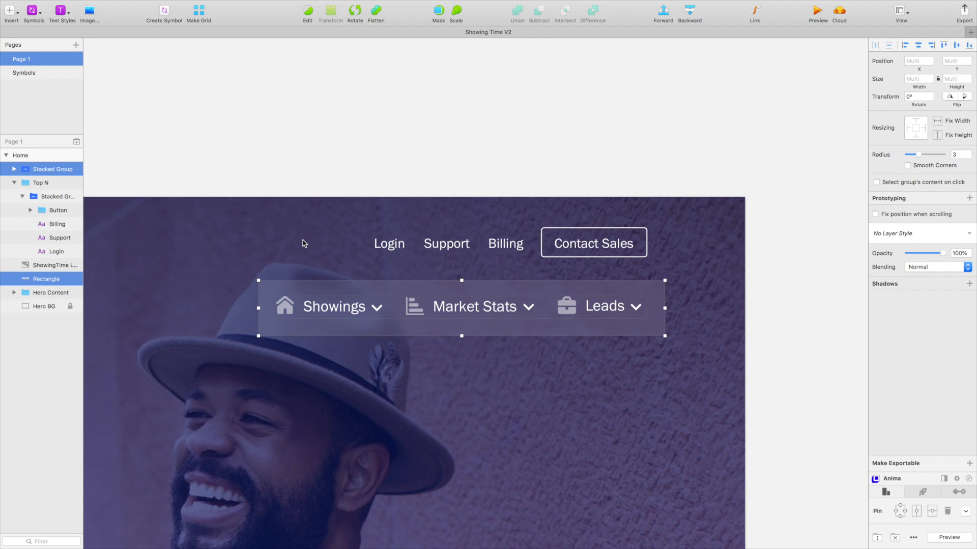
key(super+g)
Try a Paddy padding of 30 on the main navigation group.
mouse_move(312, 9)
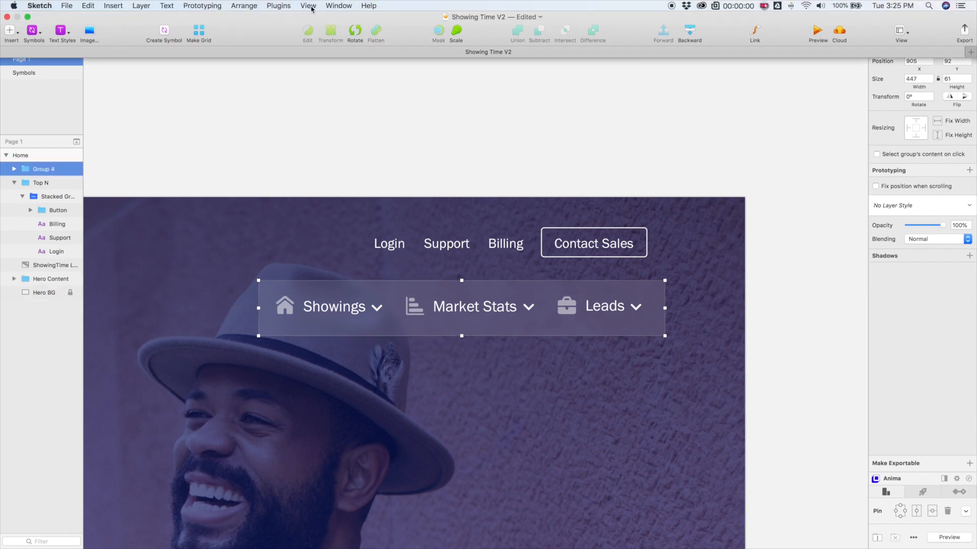
click(271, 6)
mouse_move(356, 56)
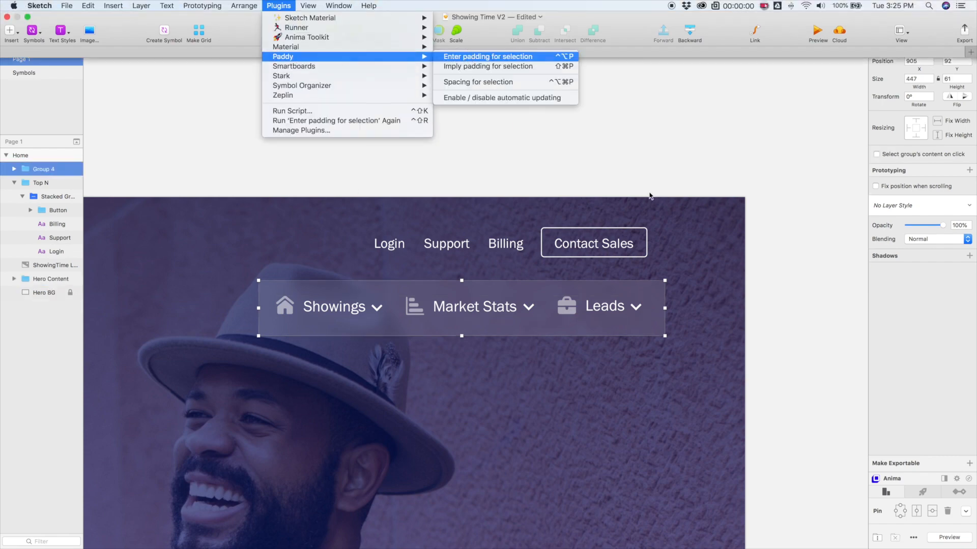
key(Return)
text(30)
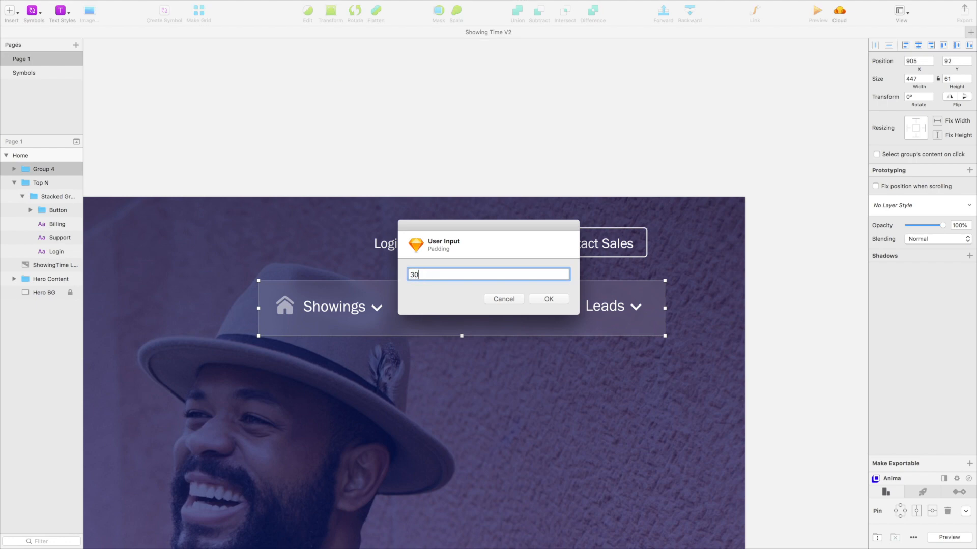
key(Return)
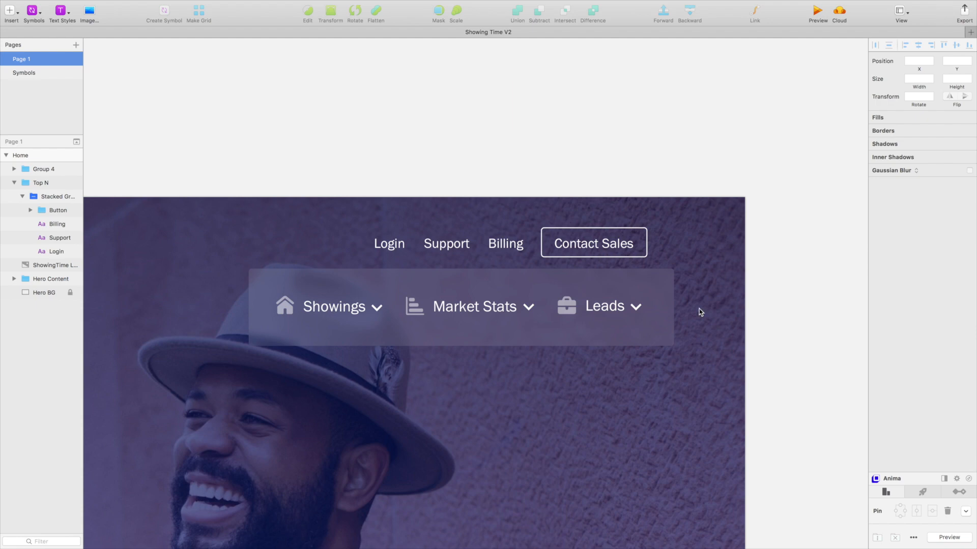
Try a Paddy padding of 20 on the main navigation group and check the spacing.
click(584, 308)
mouse_move(380, 4)
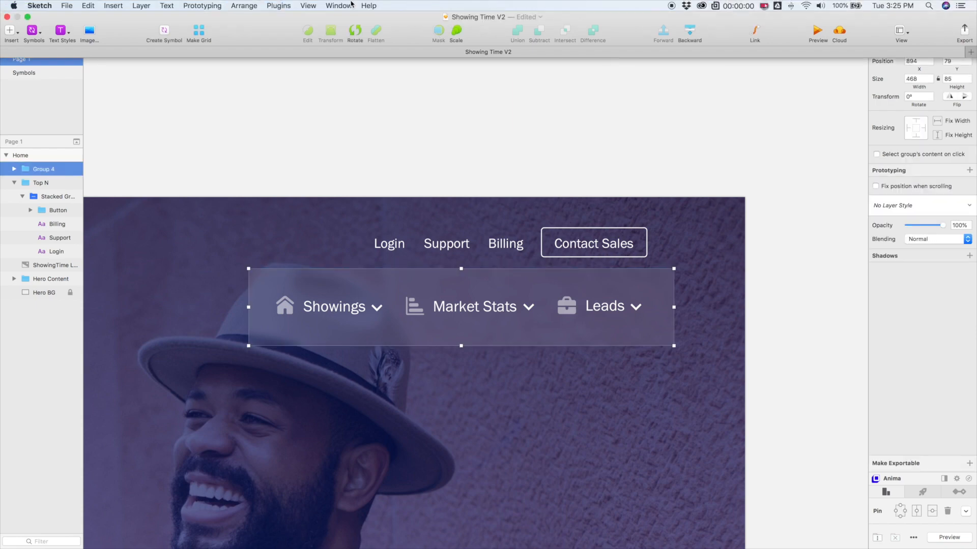
click(270, 6)
mouse_move(392, 57)
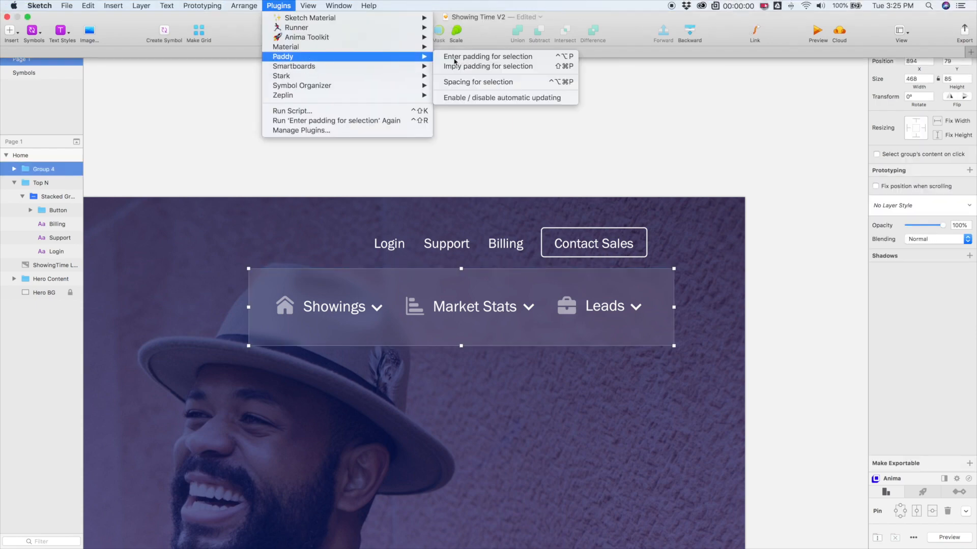
click(498, 58)
text(20)
key(Return)
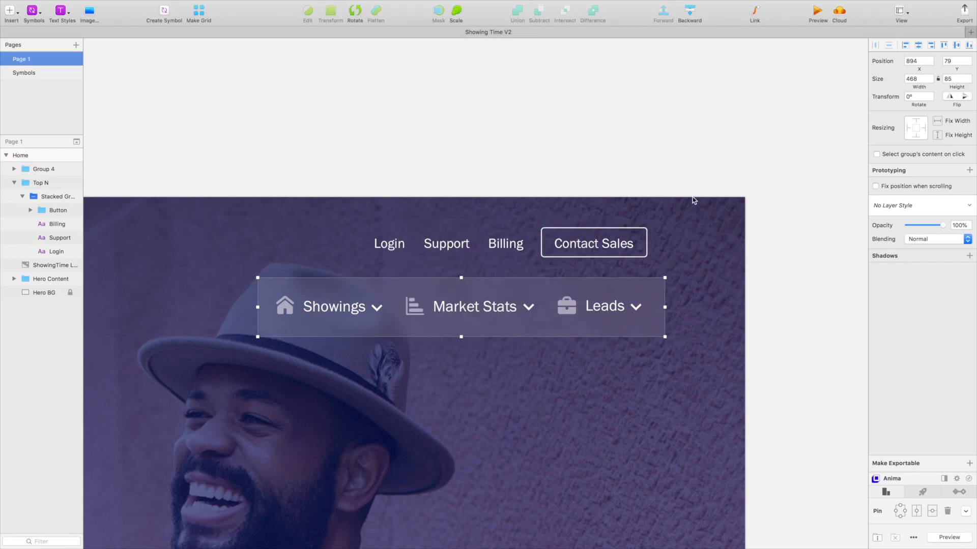
click(691, 197)
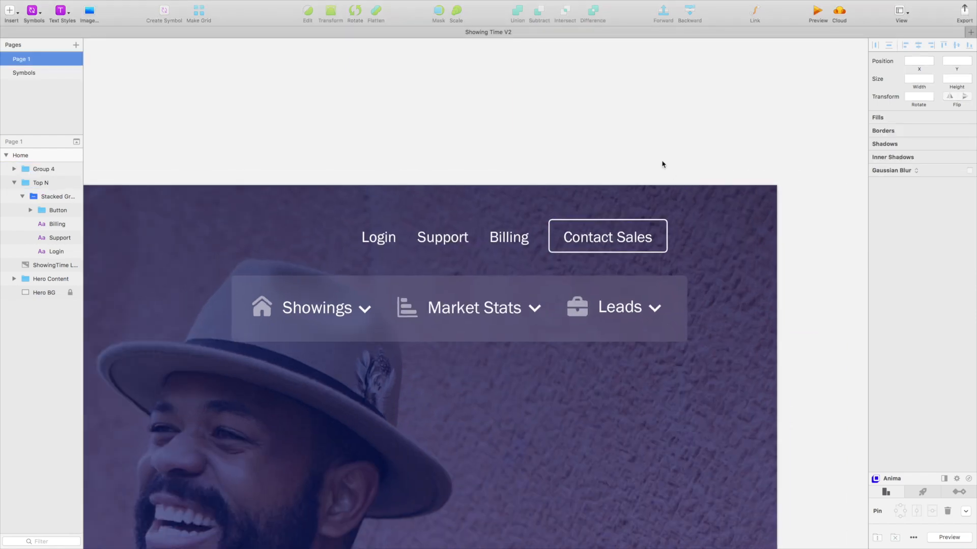
key(super+minus)
key(super+plus)
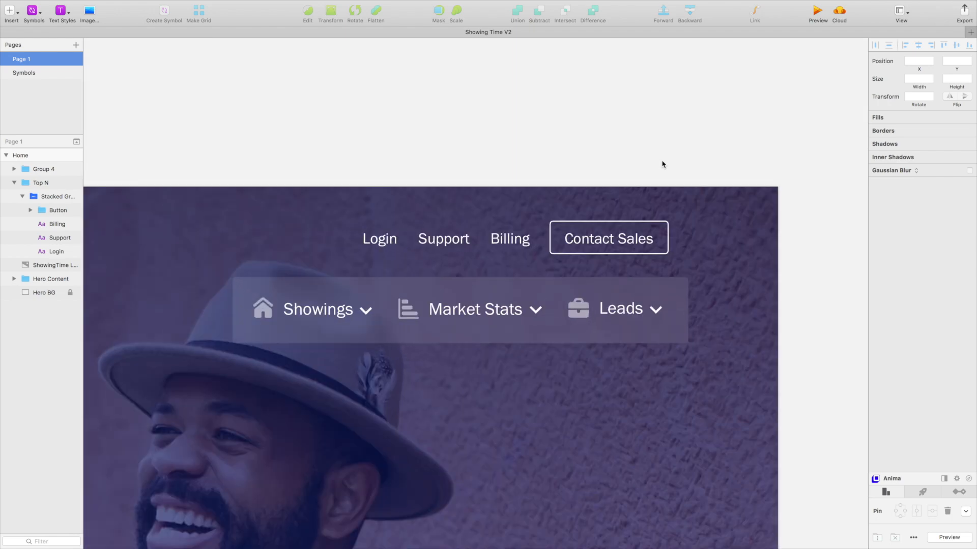
Set the Paddy padding of the main navigation group to 15 vertically and 20 horizontally (15 20).
click(639, 324)
mouse_move(158, 5)
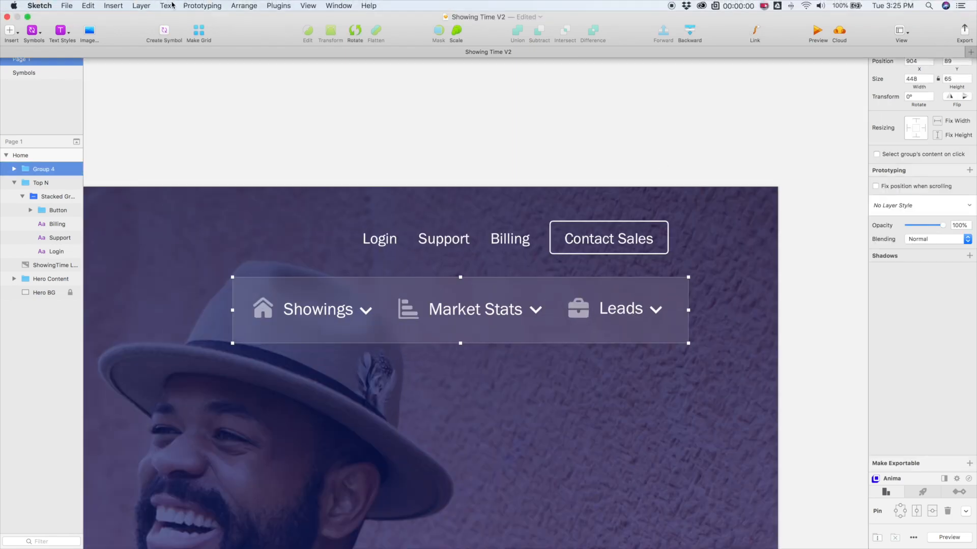
click(274, 7)
mouse_move(417, 47)
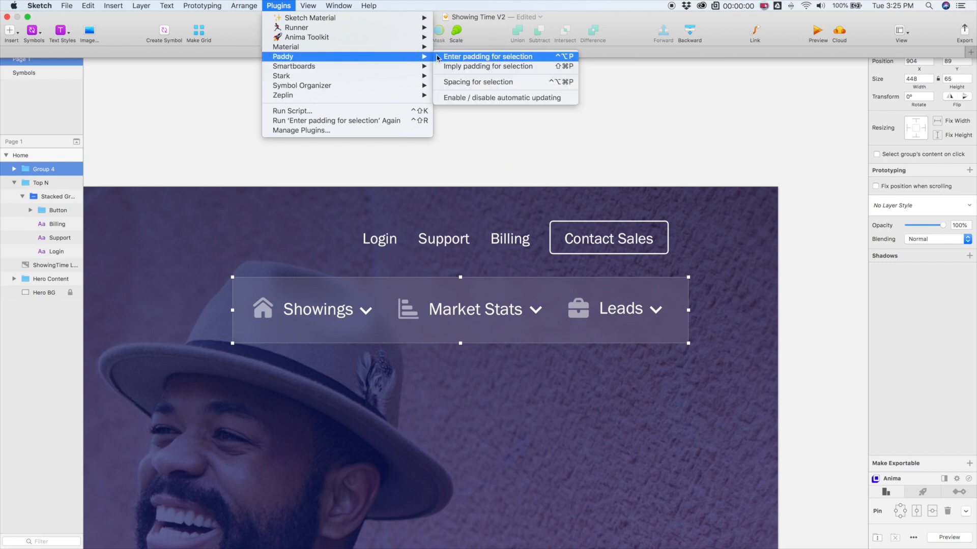
click(447, 57)
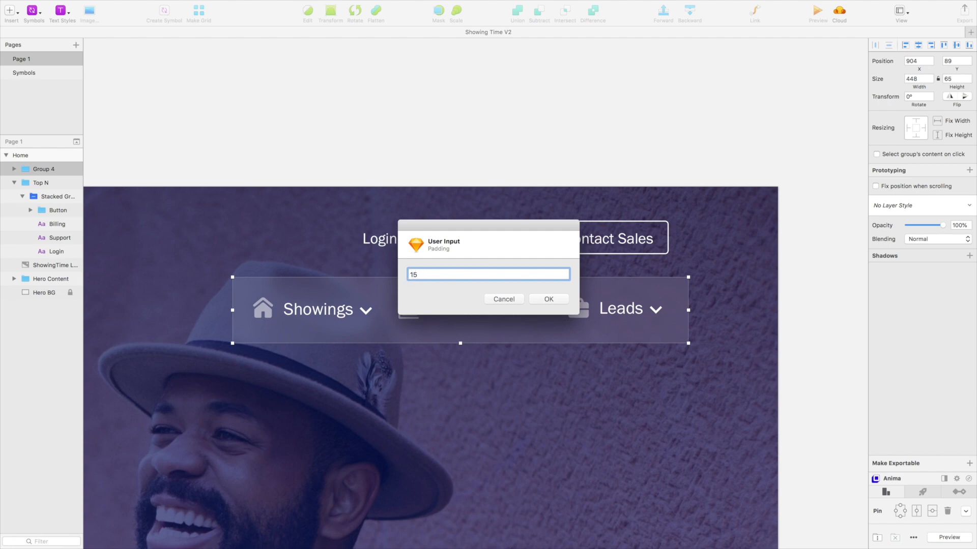
text(15 20)
key(Return)
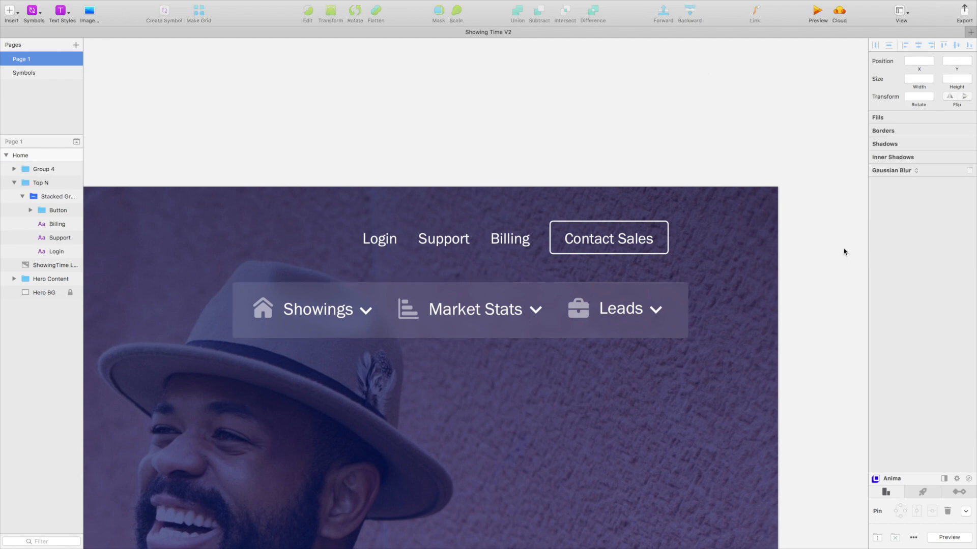
Move the main navigation group up against the top links and bring the Top N group to the front.
scroll(844, 251, down, 1)
click(631, 294)
drag(631, 294, 649, 272)
click(640, 231)
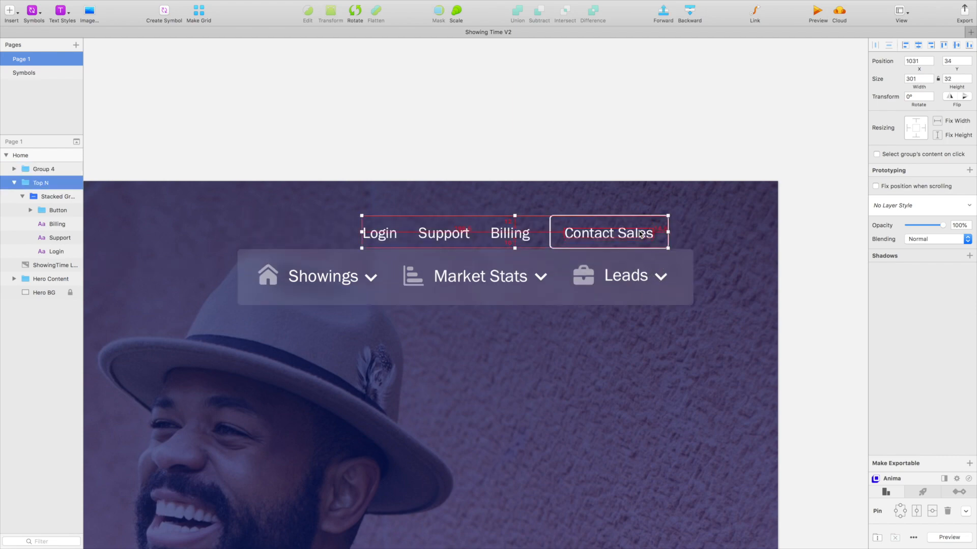
key(super+alt+Up)
Shift the main navigation group to X 911, lining up the Leads arrow with the Contact Sales button's right edge, and place it below the top links.
drag(655, 265, 654, 241)
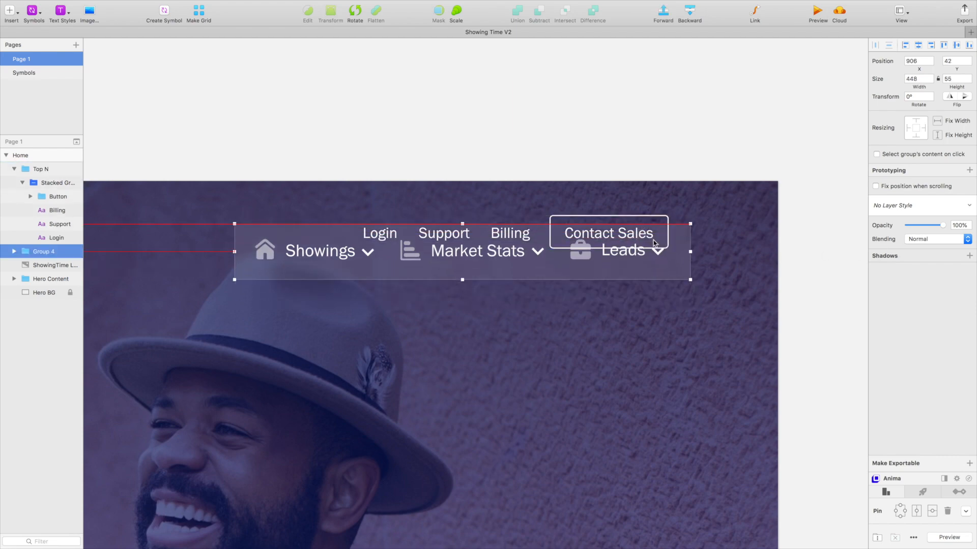
key(Right)
key(Right)
key(Up)
key(Up)
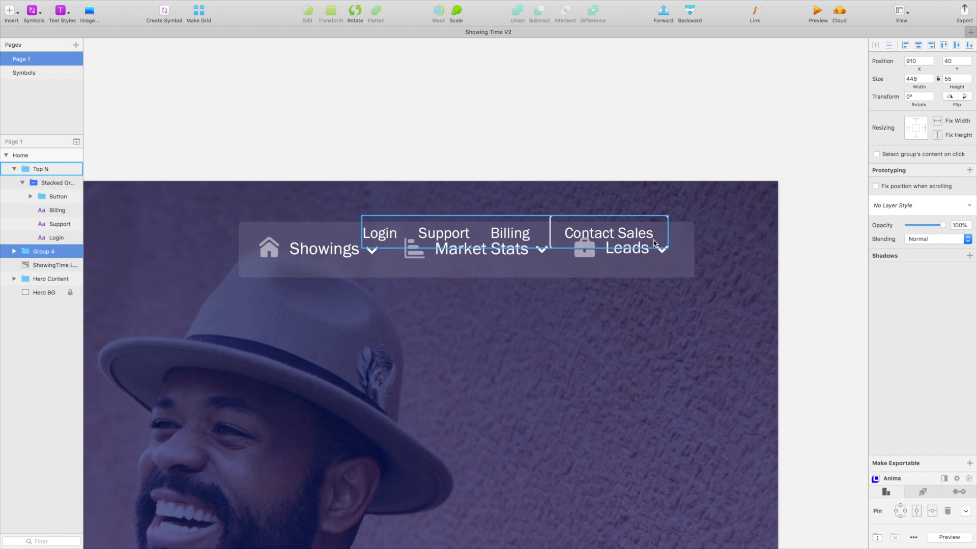
key(shift+Down)
key(shift+Down)
key(shift+Down)
key(shift+Down)
click(737, 300)
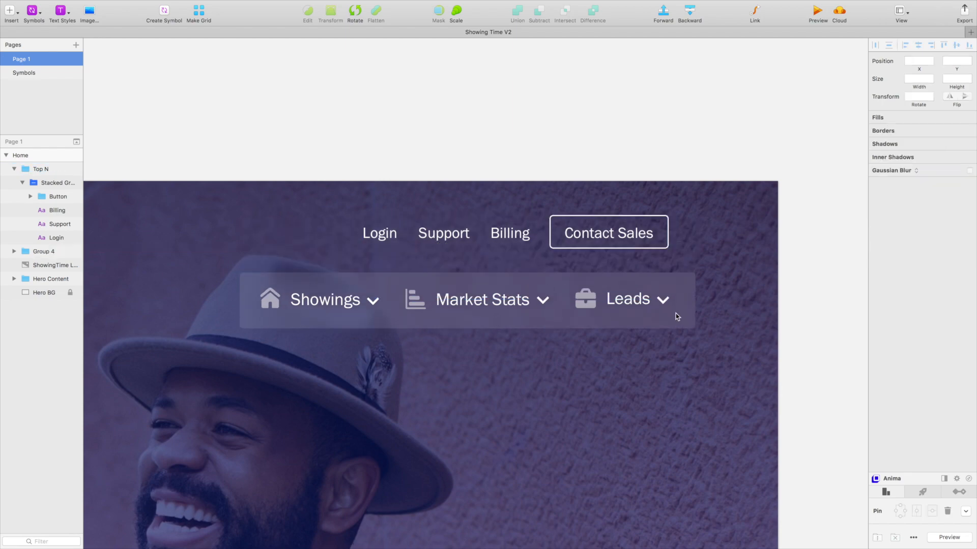
Adjust the main navigation group's vertical position to Y 86, leaving an even gap below the top links.
drag(617, 307, 618, 292)
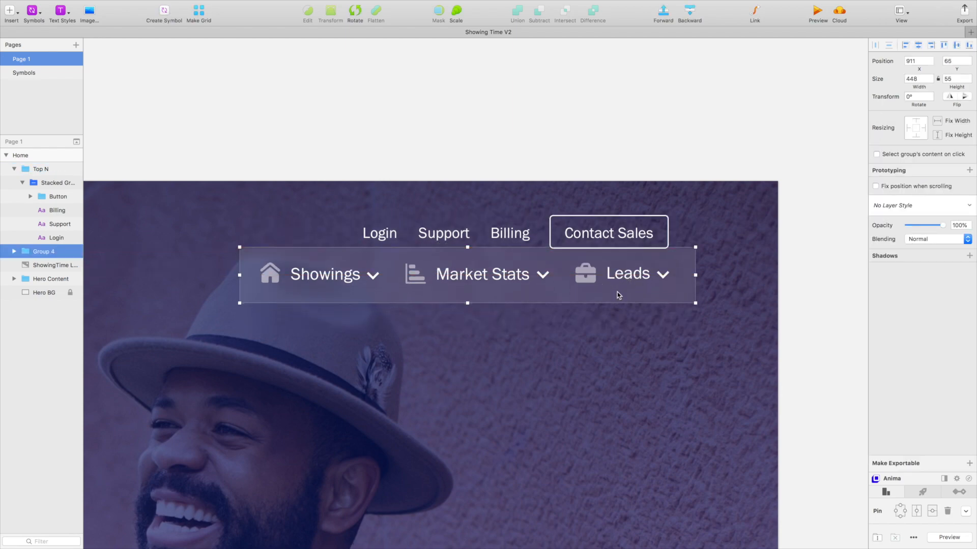
key(shift+Down)
key(shift+Down)
key(shift+Down)
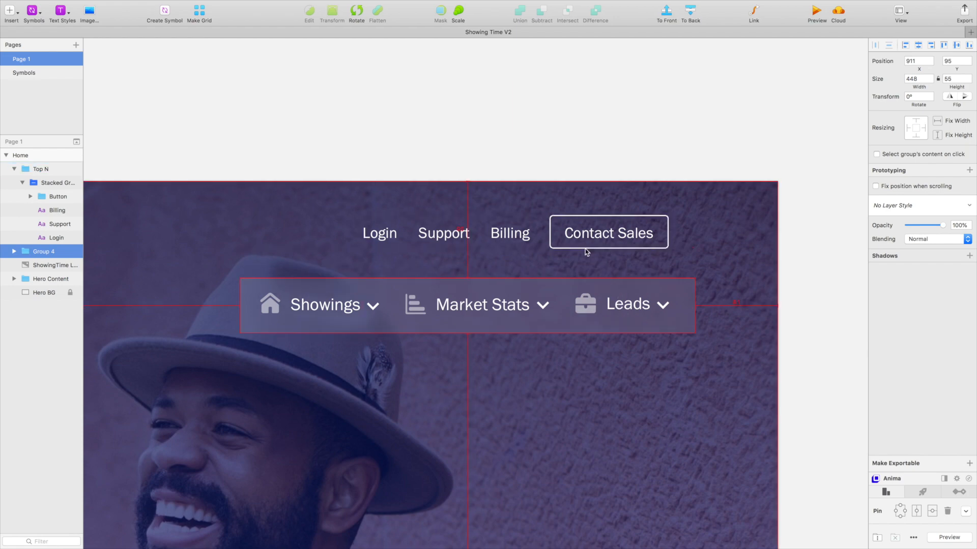
key(Down)
key(shift+Up)
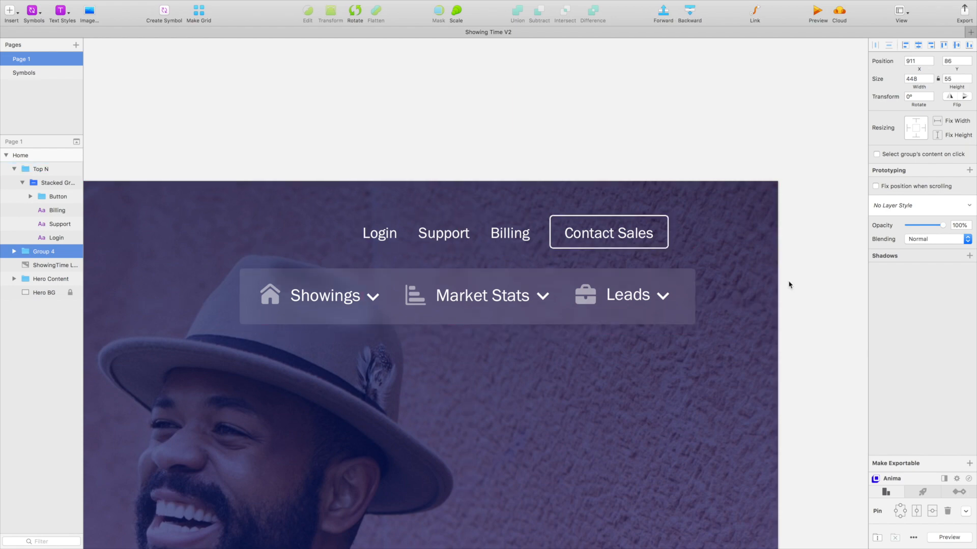
Examine the whole hero layout, checking the repositioned navigation against the logo, headline and photo.
key(super+minus)
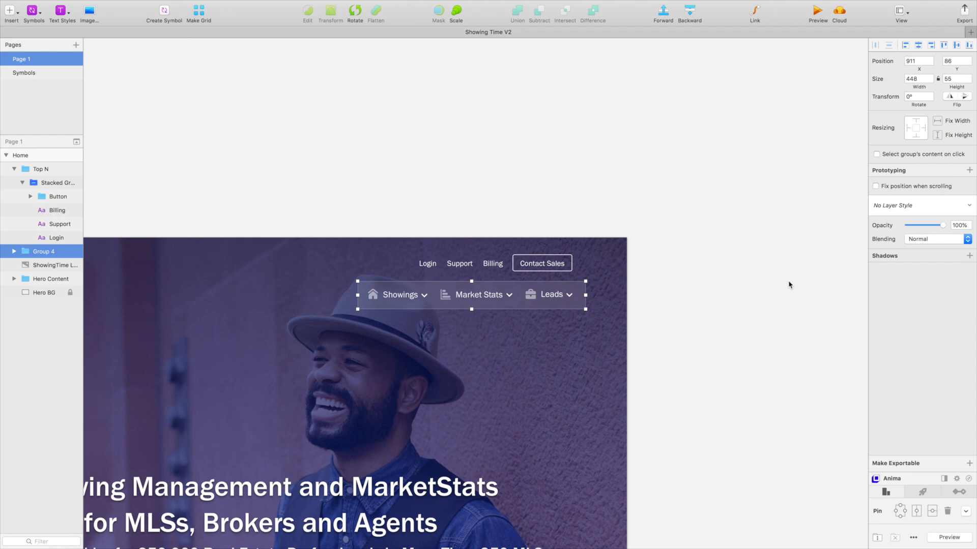
click(779, 285)
scroll(753, 268, left, 6)
scroll(754, 269, down, 4)
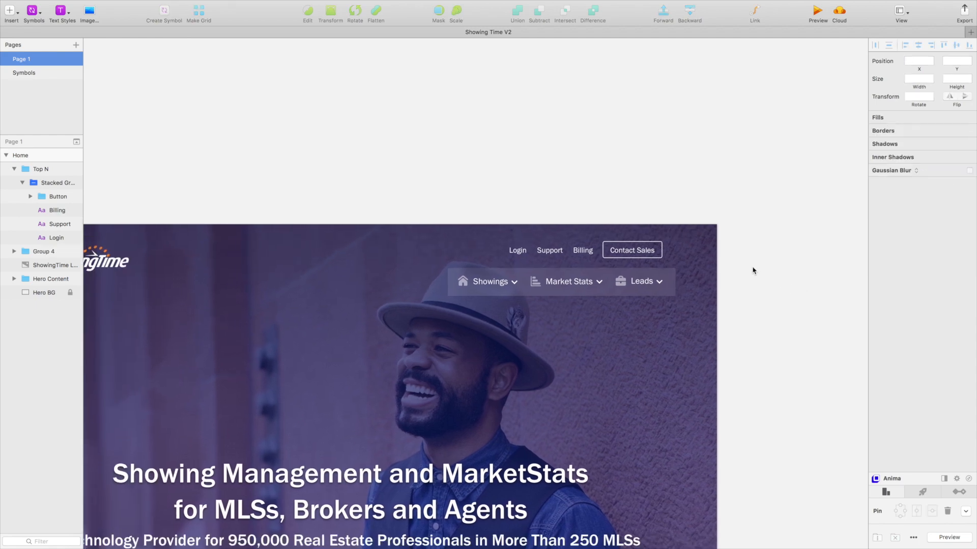
scroll(755, 268, down, 3)
scroll(755, 268, left, 2)
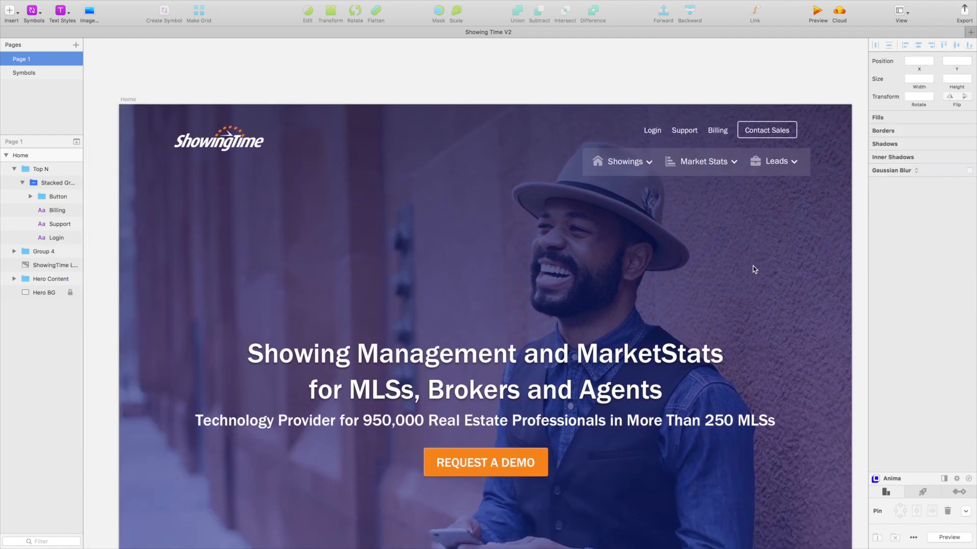
scroll(754, 268, down, 2)
scroll(753, 267, down, 2)
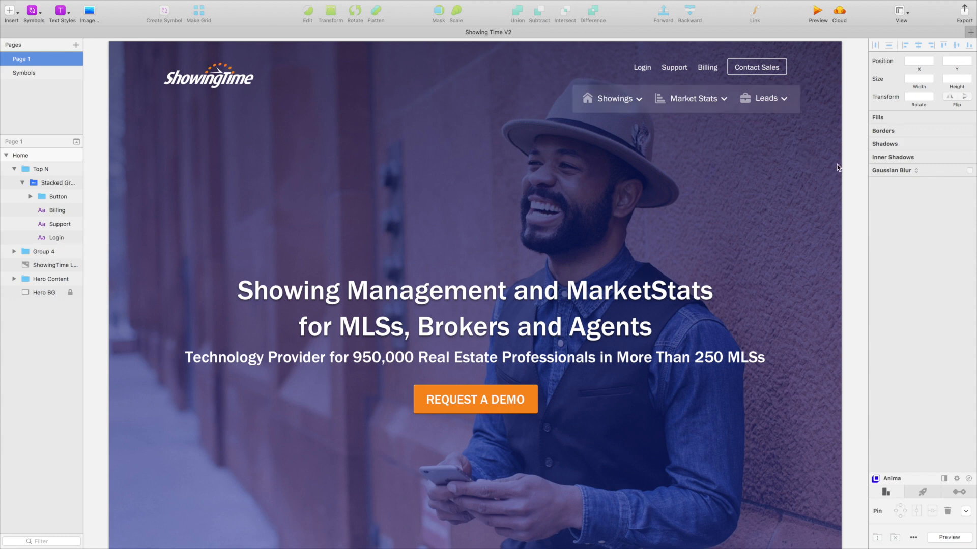
scroll(837, 164, up, 1)
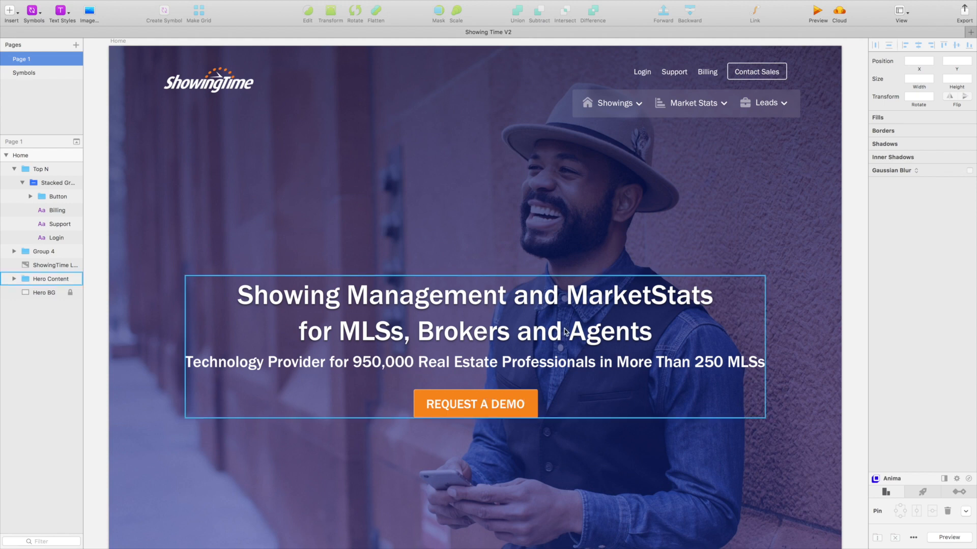
scroll(565, 332, up, 2)
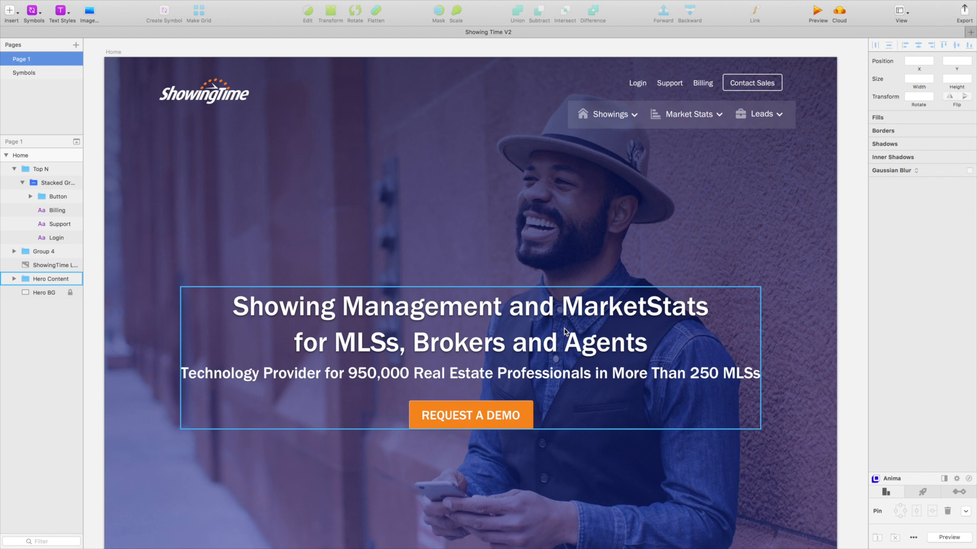
key(super+minus)
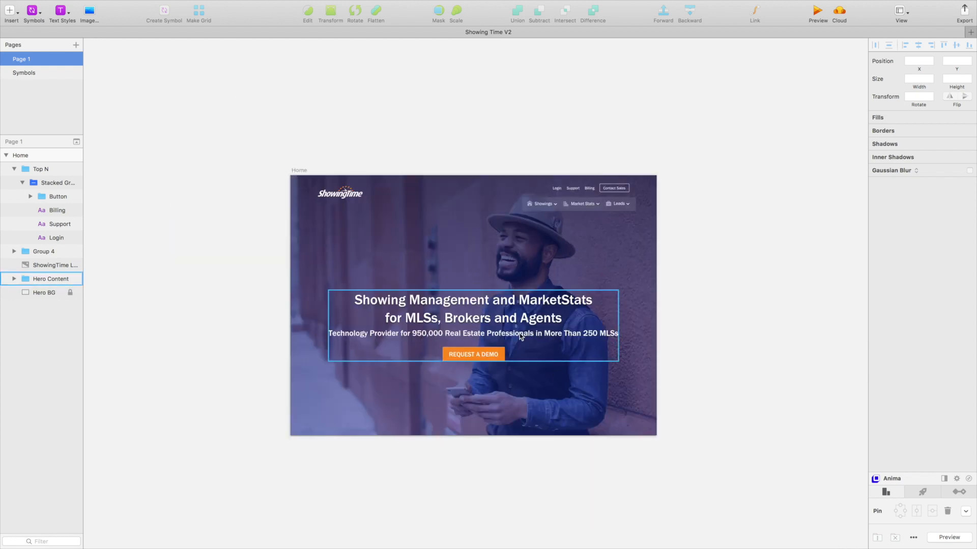
Ungroup the Hero Content group so the headline, subheading and demo button become separate layers.
key(super+plus)
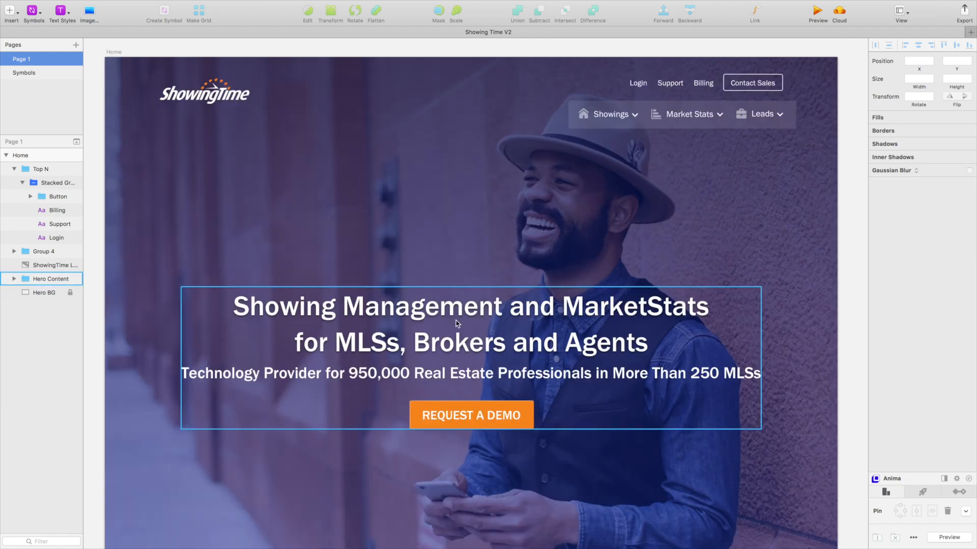
click(491, 322)
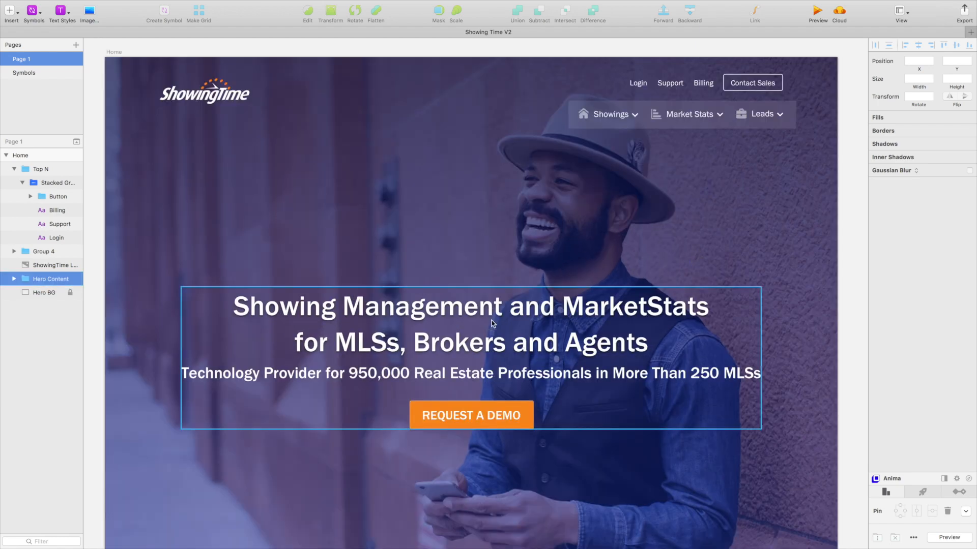
key(super+shift+g)
Rename the main navigation group holding Showings, Market Stats and Leads as Bottom Nav.
click(615, 116)
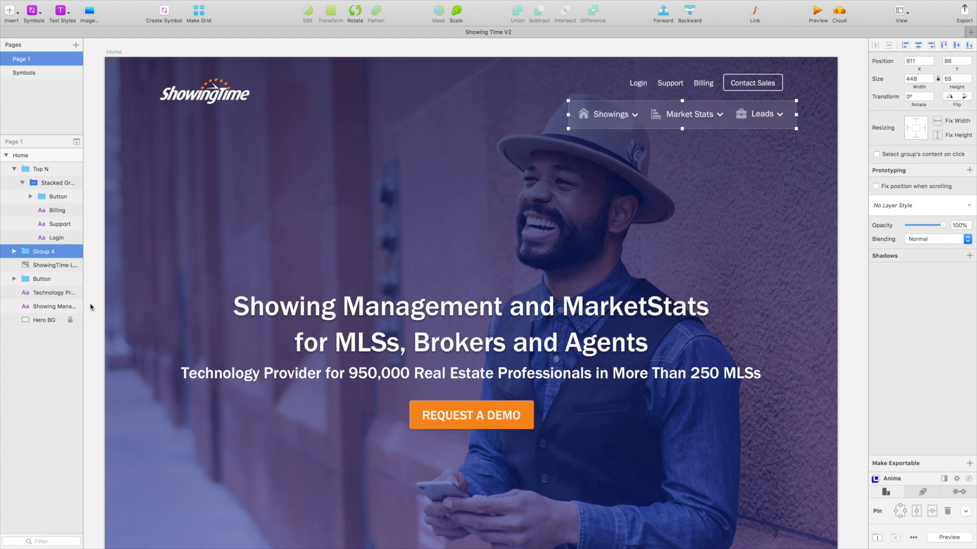
double_click(39, 252)
text(Bot)
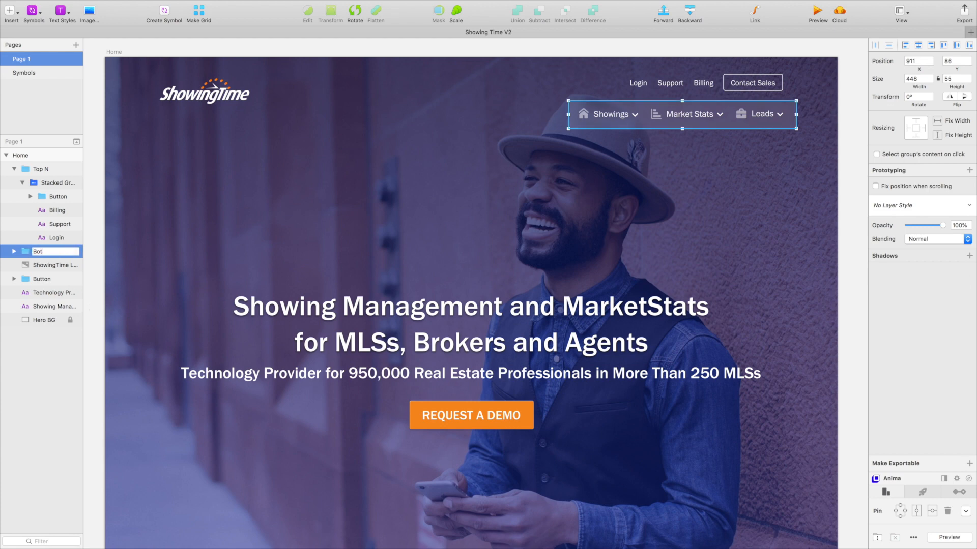
text(tom Nav)
key(Return)
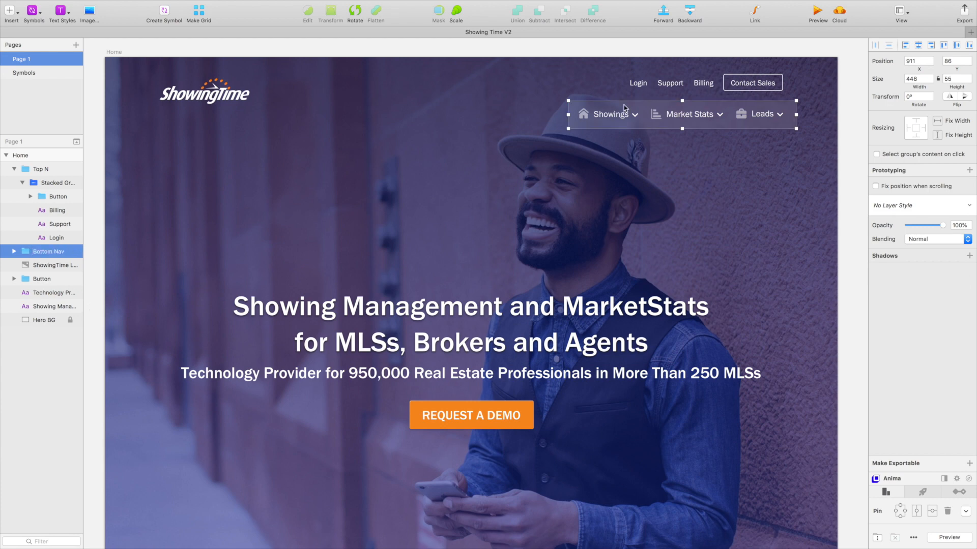
Rename the group of top links as Top Nav and collapse it in the layer list.
click(690, 77)
key(super+r)
text(Top Nav)
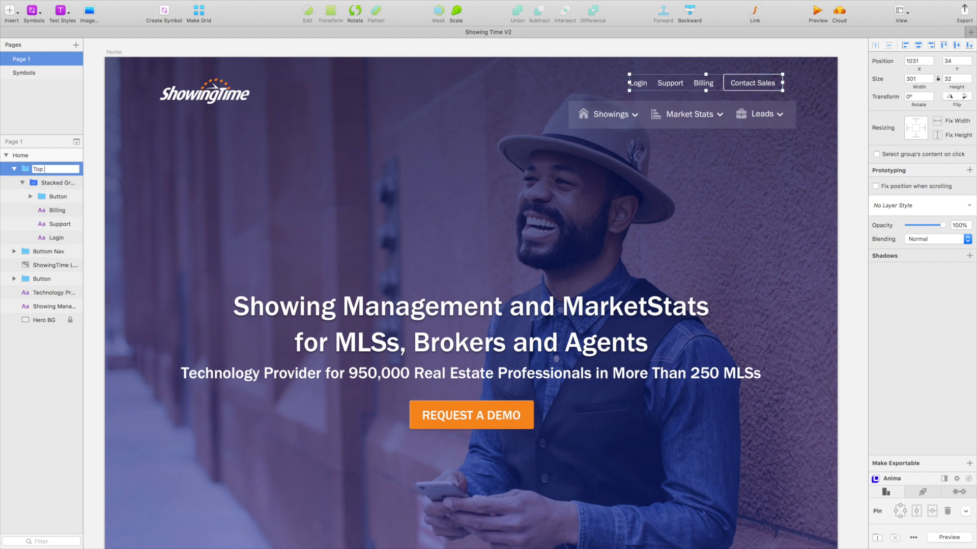
key(Return)
click(14, 169)
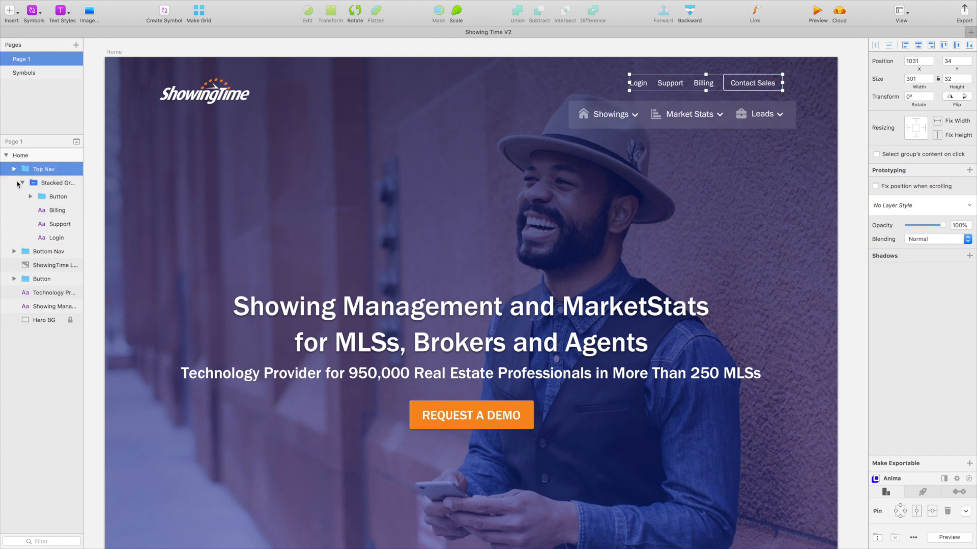
Group the logo, Top Nav and Bottom Nav together and name the new group Nav Bar.
click(217, 96)
shift+click(700, 89)
shift+click(701, 105)
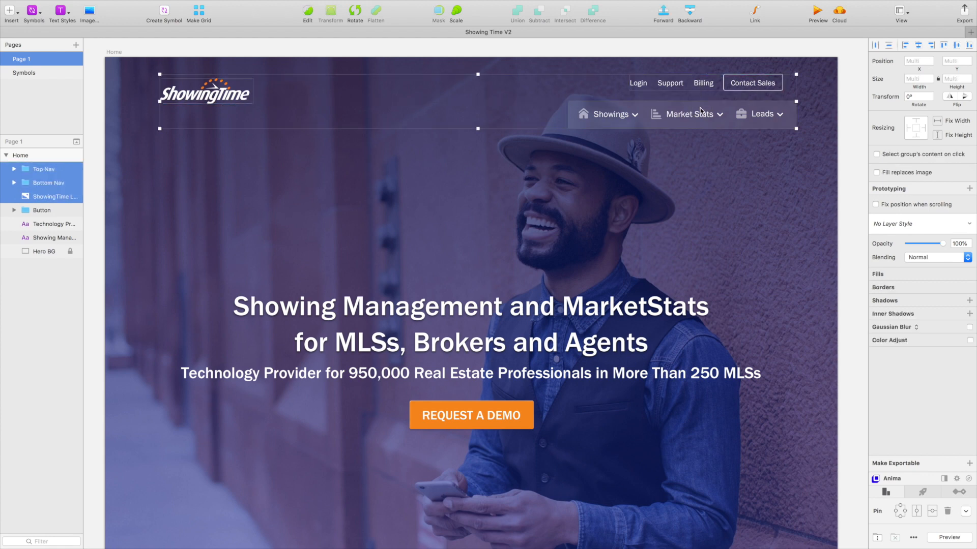
key(super+g)
double_click(38, 169)
text(Nav Bat)
key(Return)
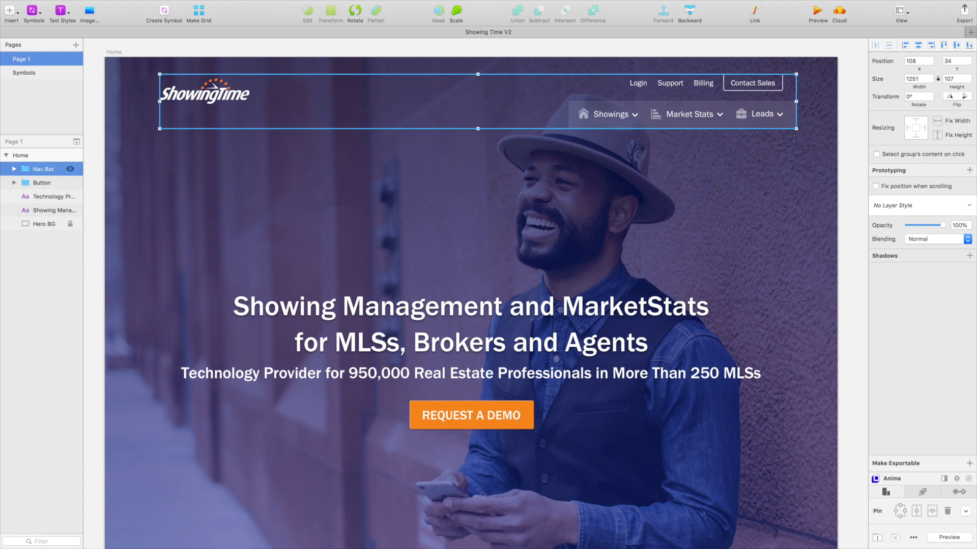
double_click(77, 175)
key(Right)
click(304, 191)
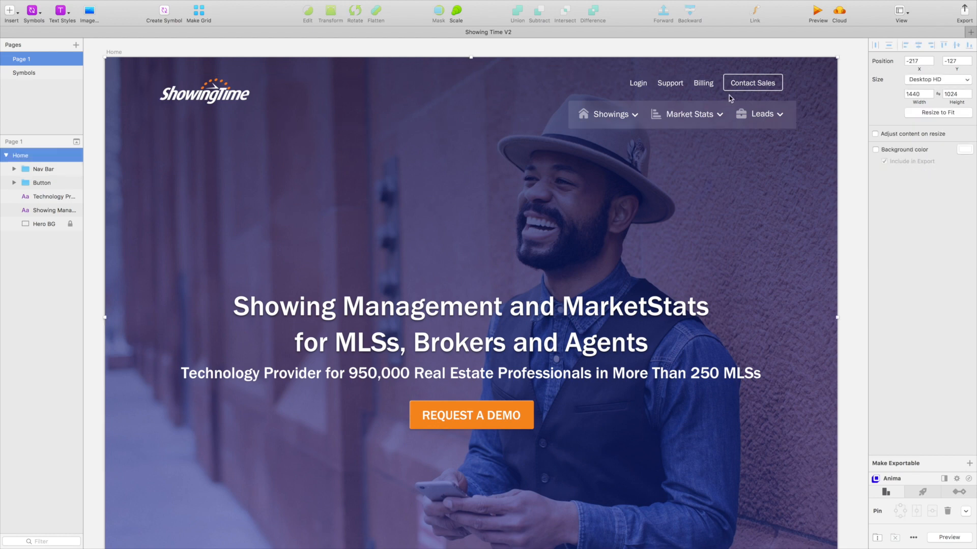
Move the whole Nav Bar group down to Y 40 to give the header more room above.
click(853, 86)
double_click(731, 82)
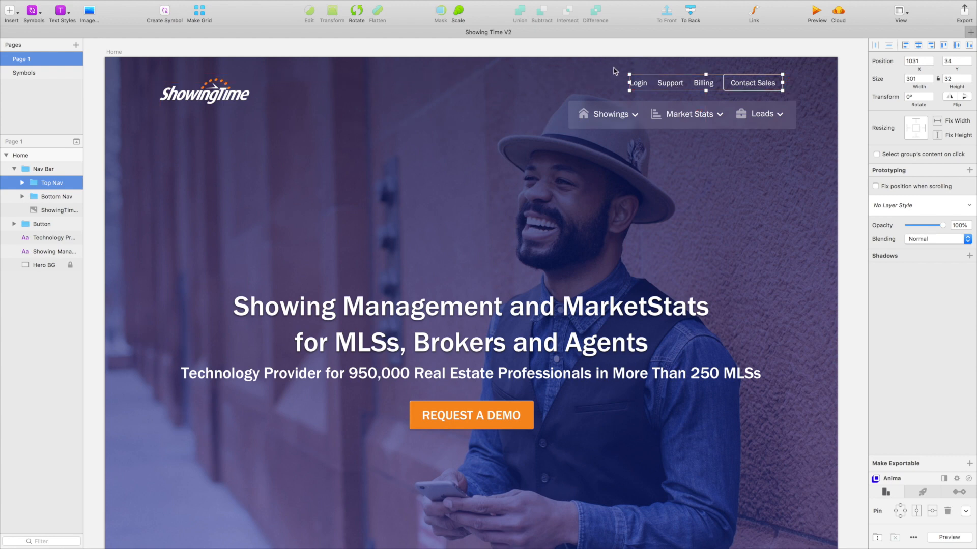
key(Escape)
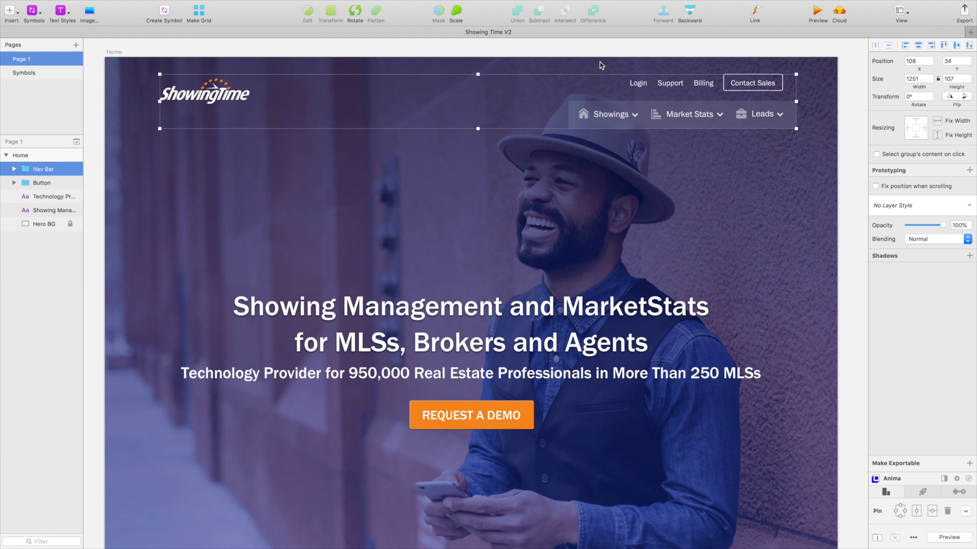
key(shift+Down)
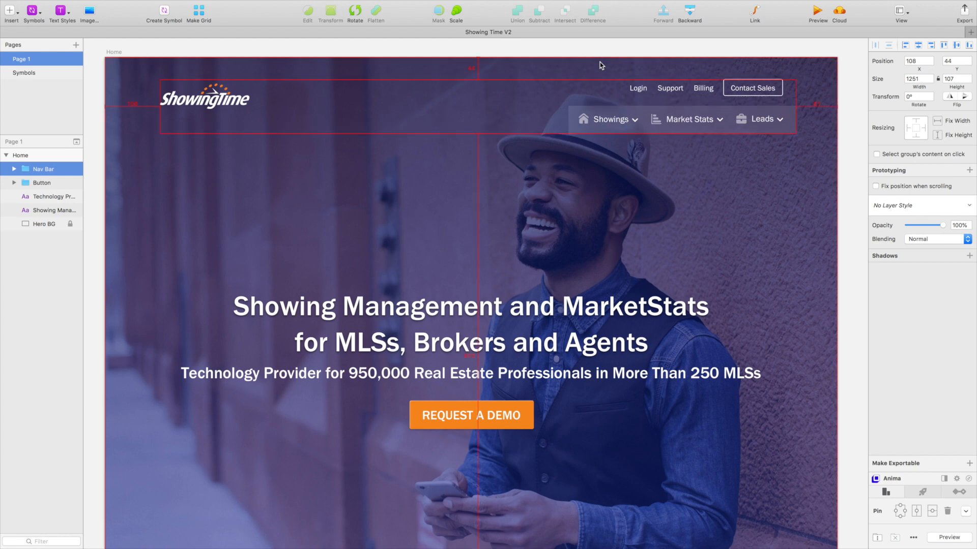
key(Down)
key(Down)
key(Down)
key(Down)
key(Down)
key(Down)
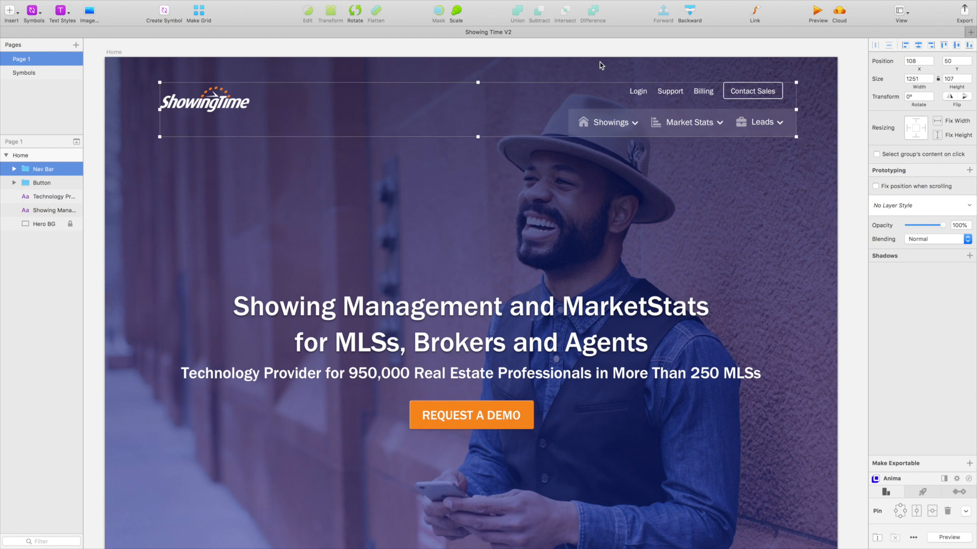
key(shift+Up)
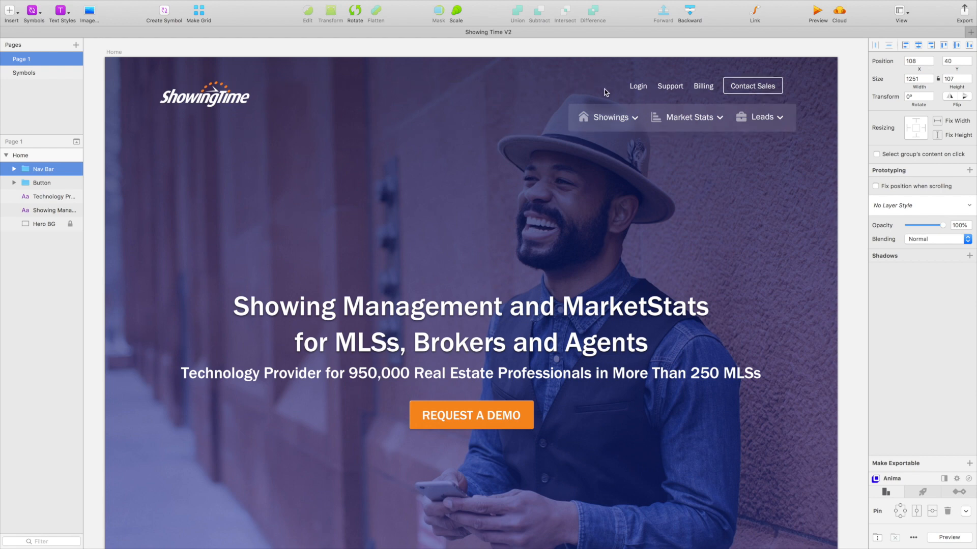
Align the top edges of the ShowingTime logo and the Top Nav group inside the Nav Bar.
double_click(235, 97)
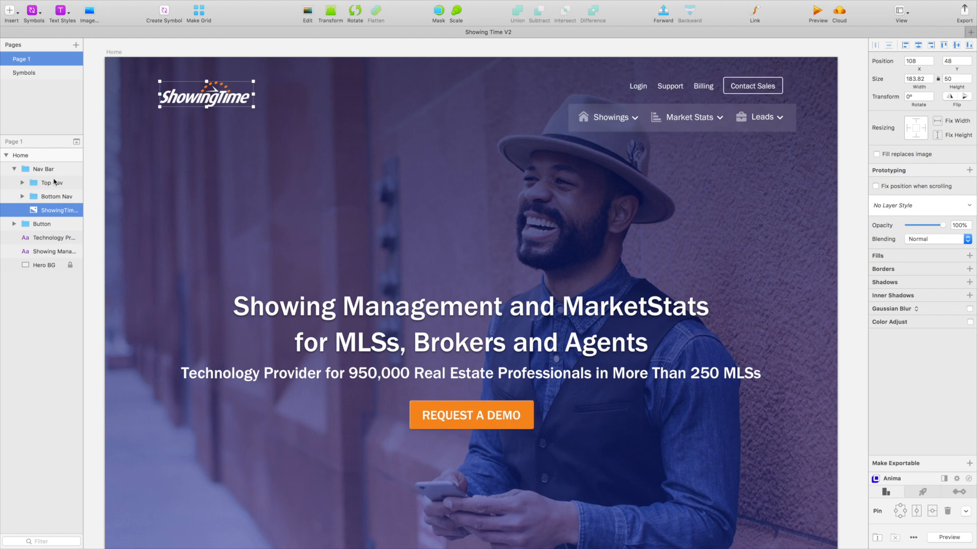
super+click(51, 183)
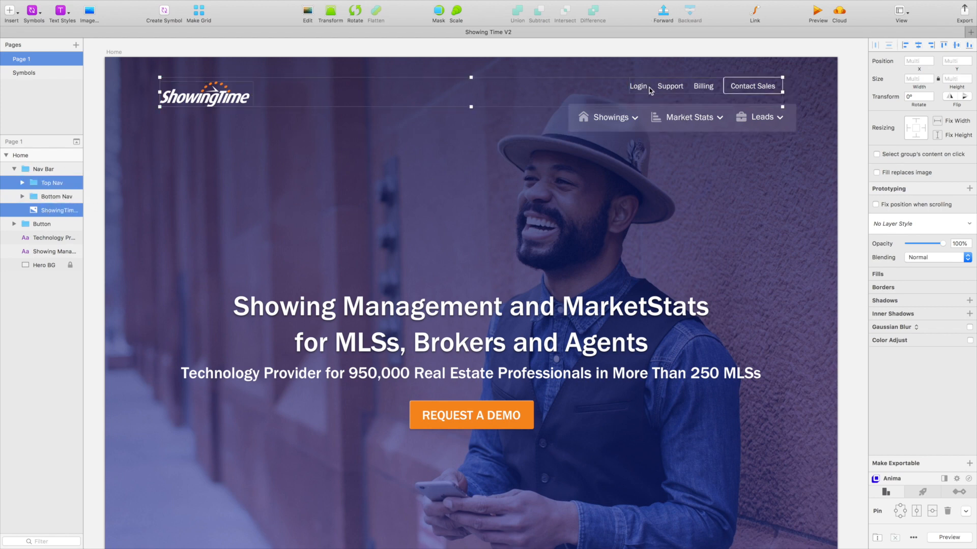
click(944, 45)
click(856, 113)
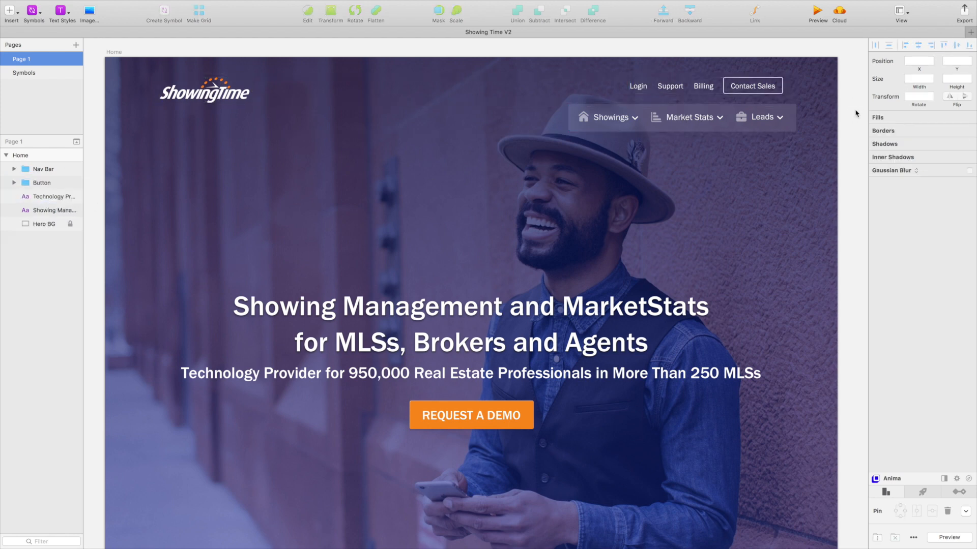
Left-align the two-line headline text and move the Request a Demo button down to free space below the subheading.
scroll(665, 159, down, 2)
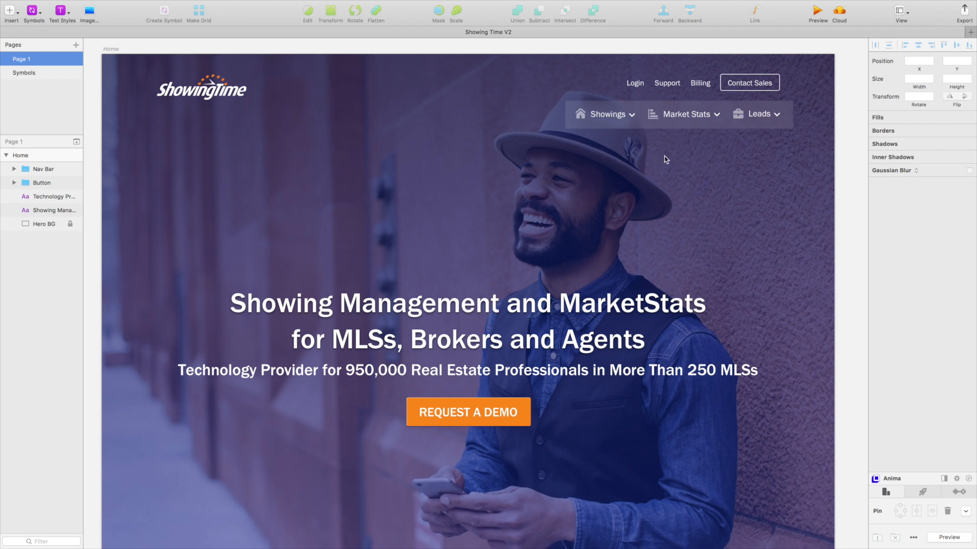
scroll(817, 173, down, 1)
scroll(817, 171, down, 3)
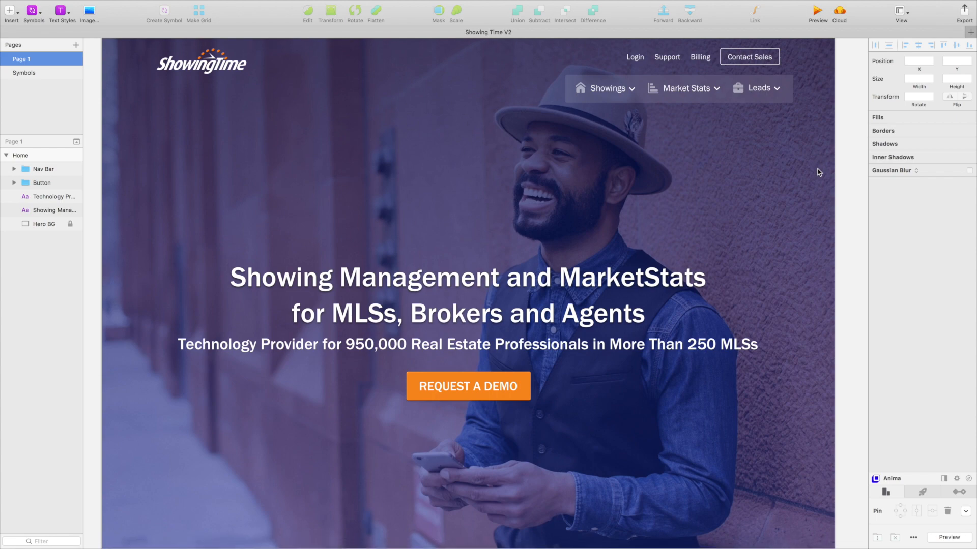
key(super+minus)
key(super+plus)
scroll(817, 168, up, 3)
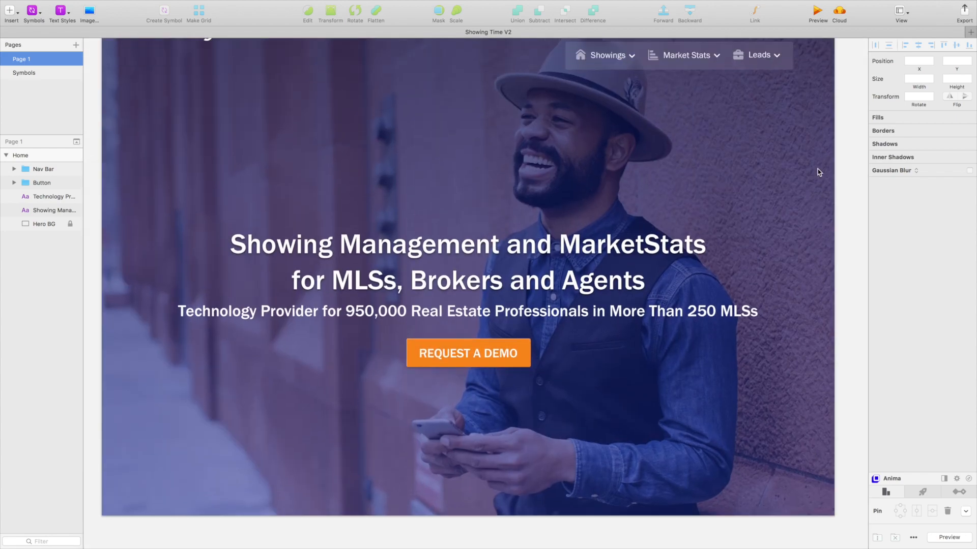
click(626, 250)
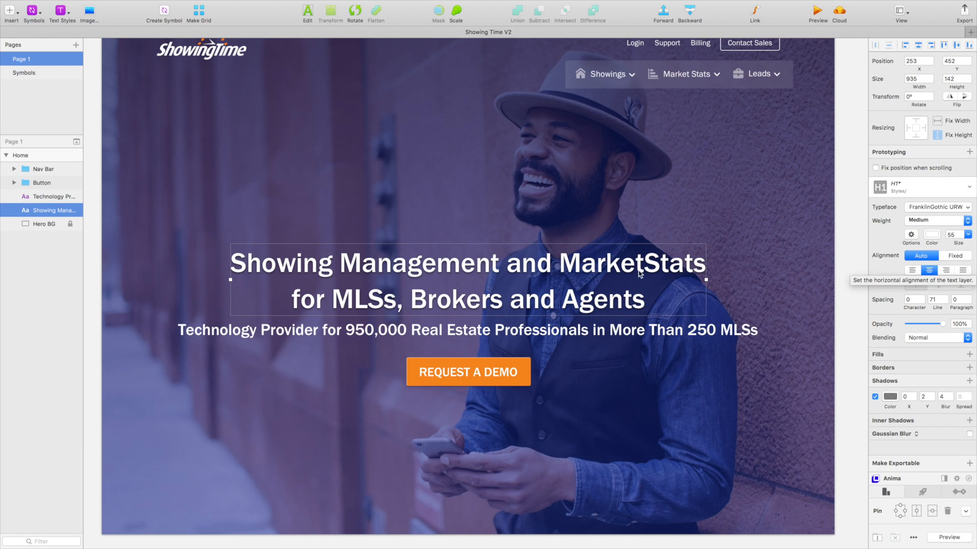
click(913, 271)
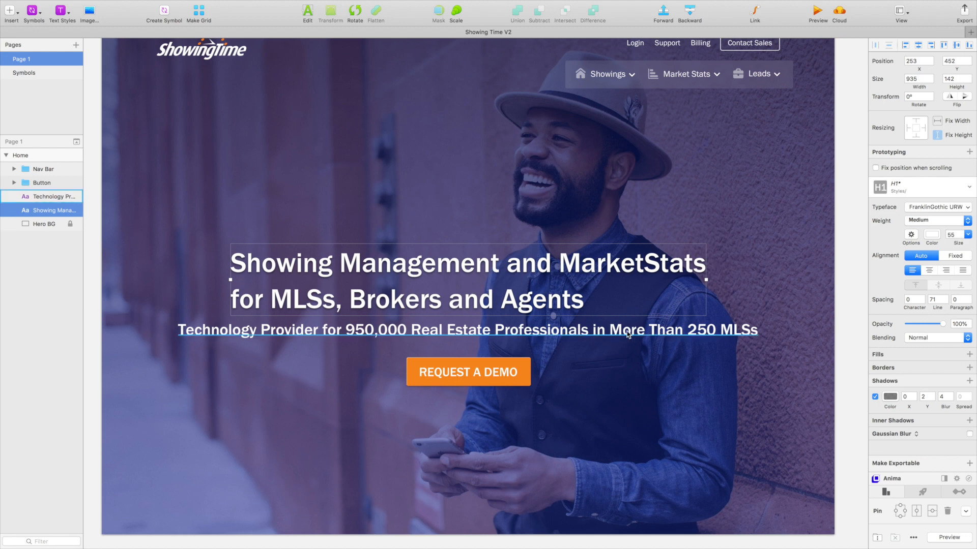
drag(494, 372, 495, 432)
Break the subheading onto a second line before "in More Than 250 MLSs" and left-align its text.
click(479, 338)
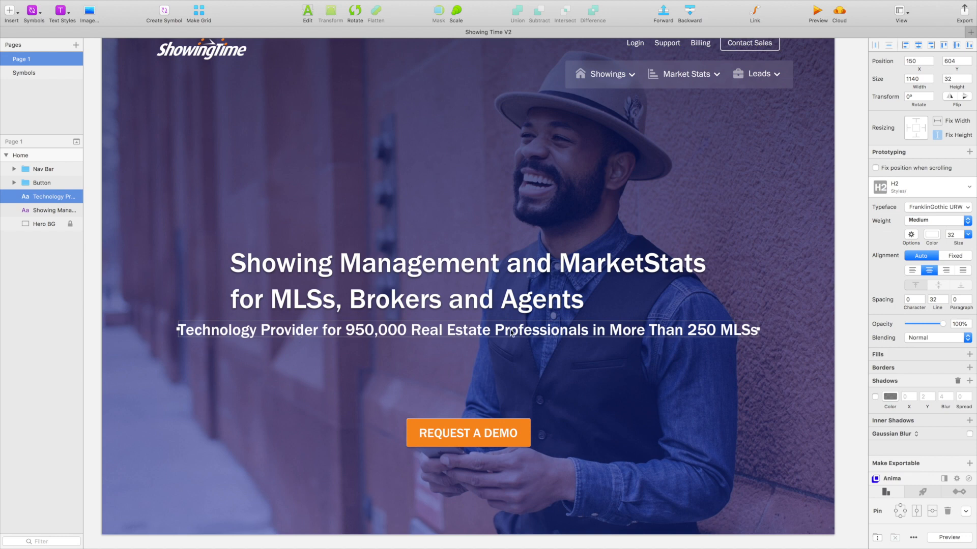
double_click(575, 331)
click(595, 332)
key(Return)
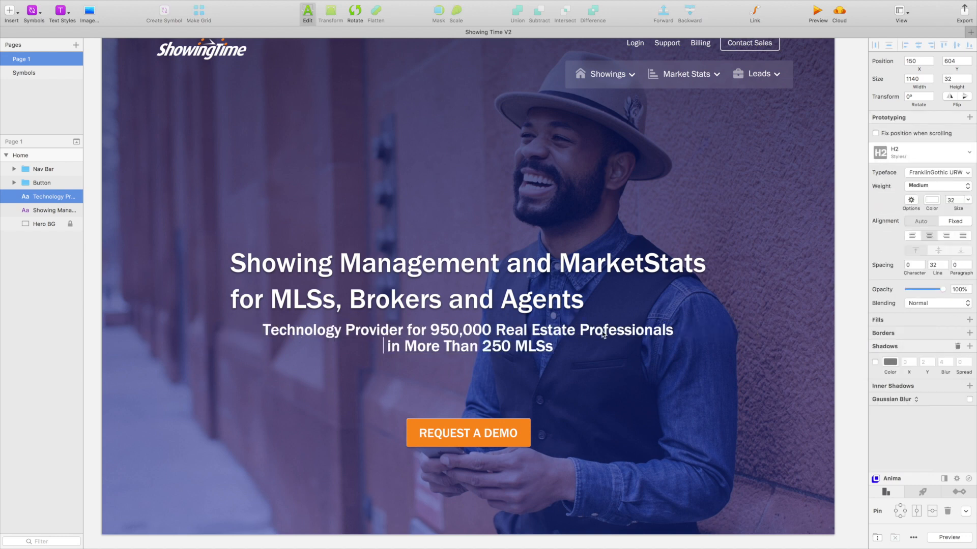
key(Escape)
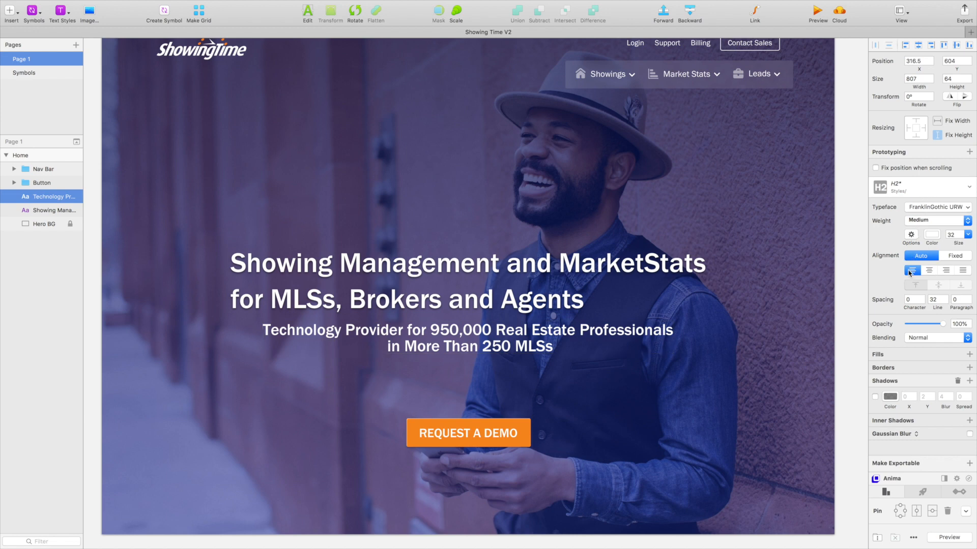
click(912, 270)
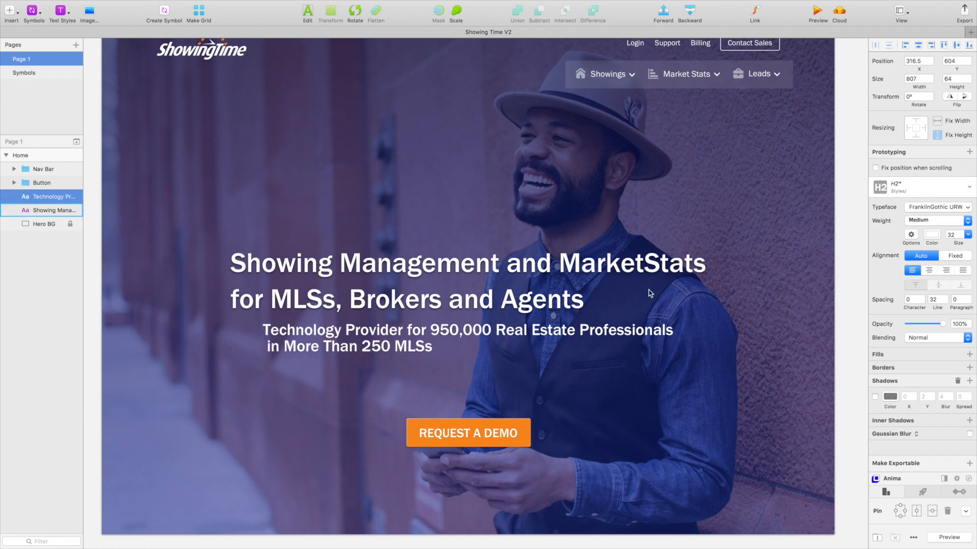
Increase the subheading's line spacing to 44.
click(935, 302)
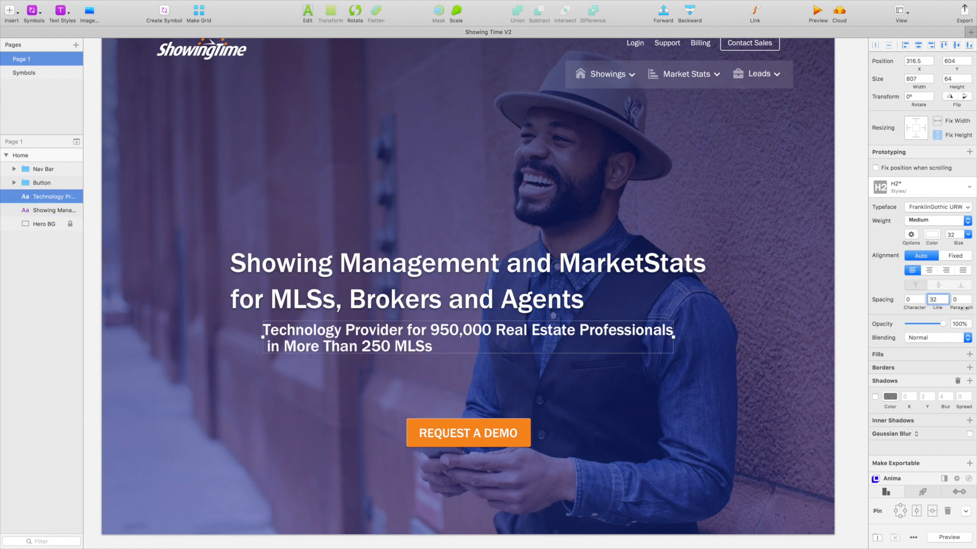
key(Up)
key(Up)
key(Up)
key(Up)
key(Up)
key(Up)
key(Up)
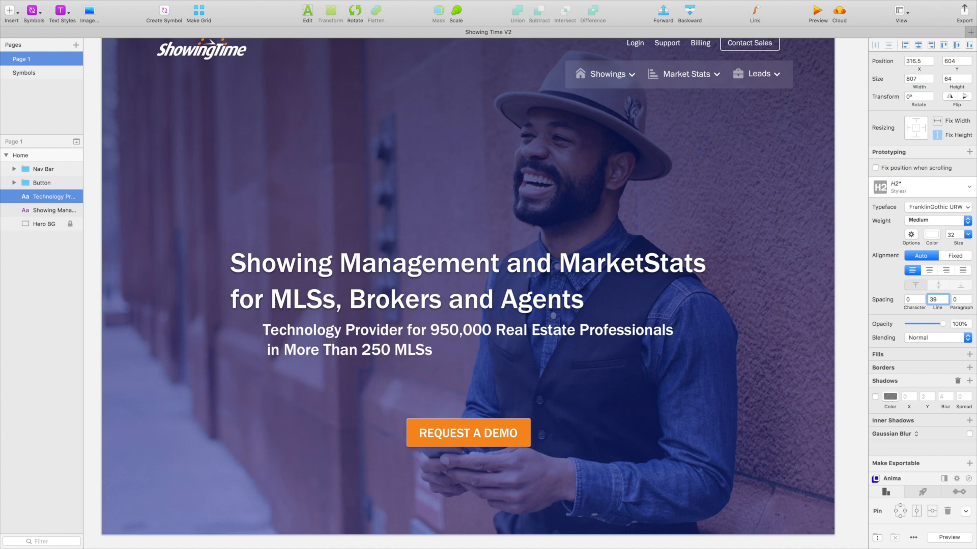
key(Up)
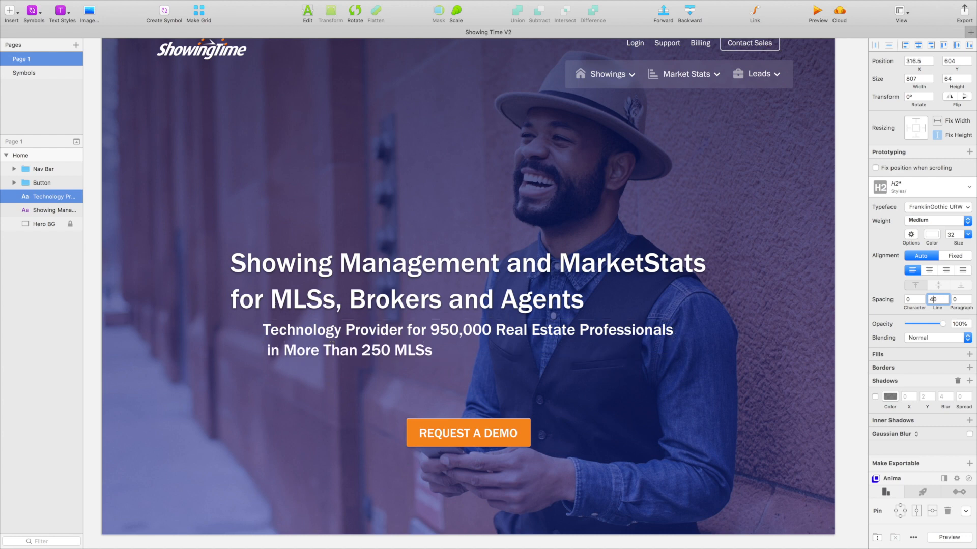
key(Up)
key(Up)
key(Up)
key(Up)
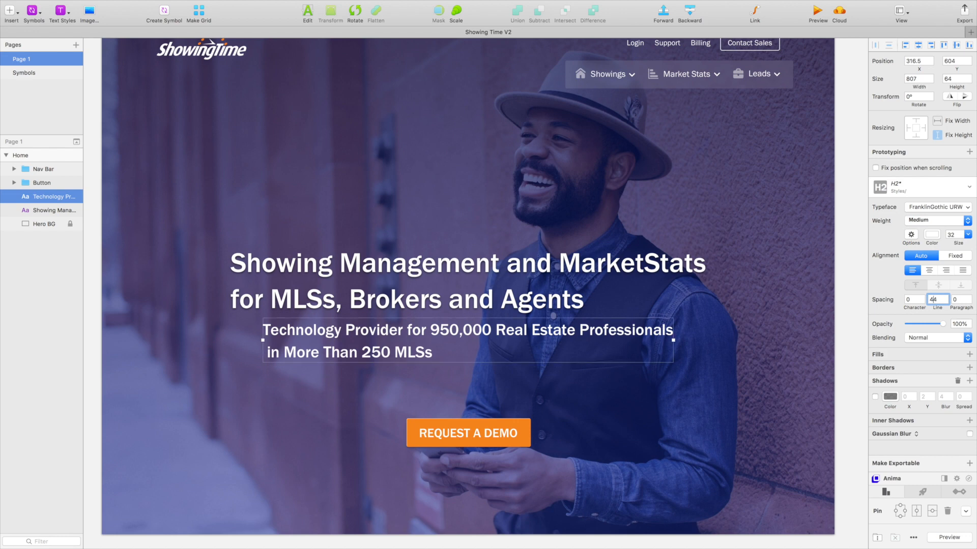
click(741, 364)
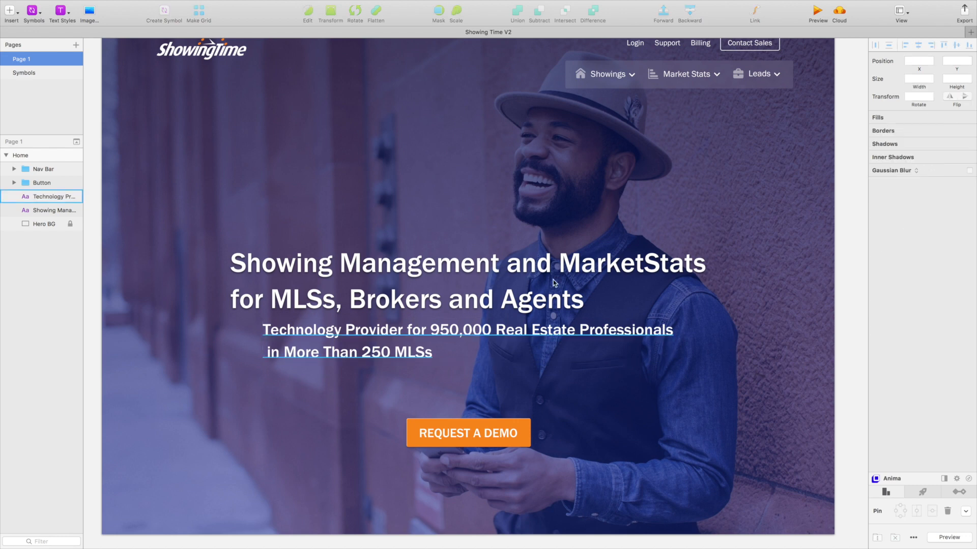
Move the headline to X 108, Y 346, lining up its left edge with the logo.
click(456, 261)
key(super+minus)
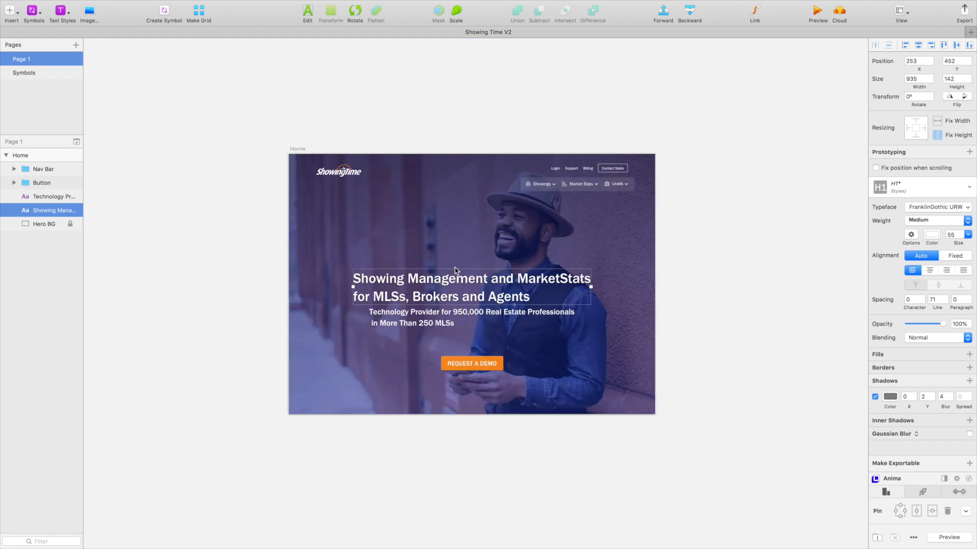
drag(410, 274, 396, 251)
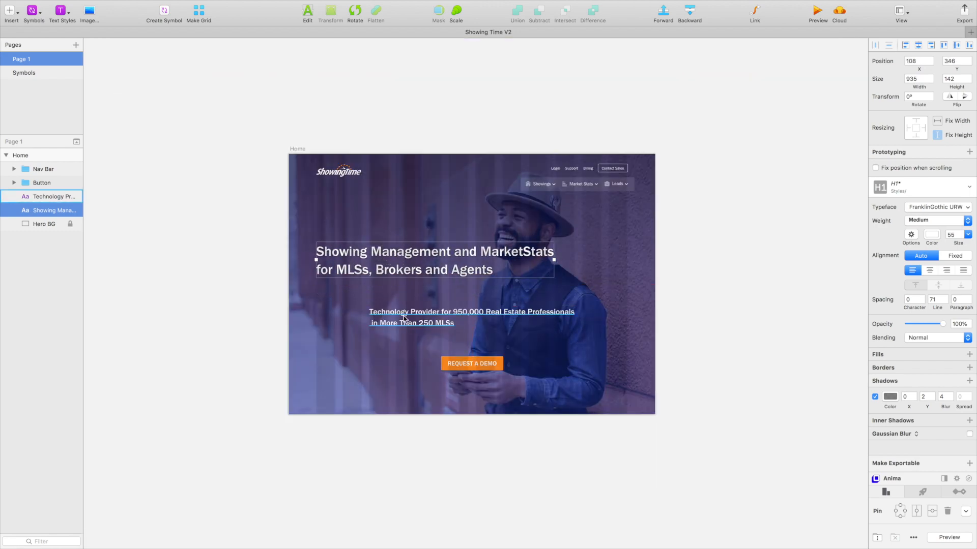
Align the subheading and Request a Demo button with the headline's left edge, placing the button below at X 108, Y 717.
drag(381, 317, 364, 300)
drag(473, 356, 362, 288)
drag(361, 296, 349, 349)
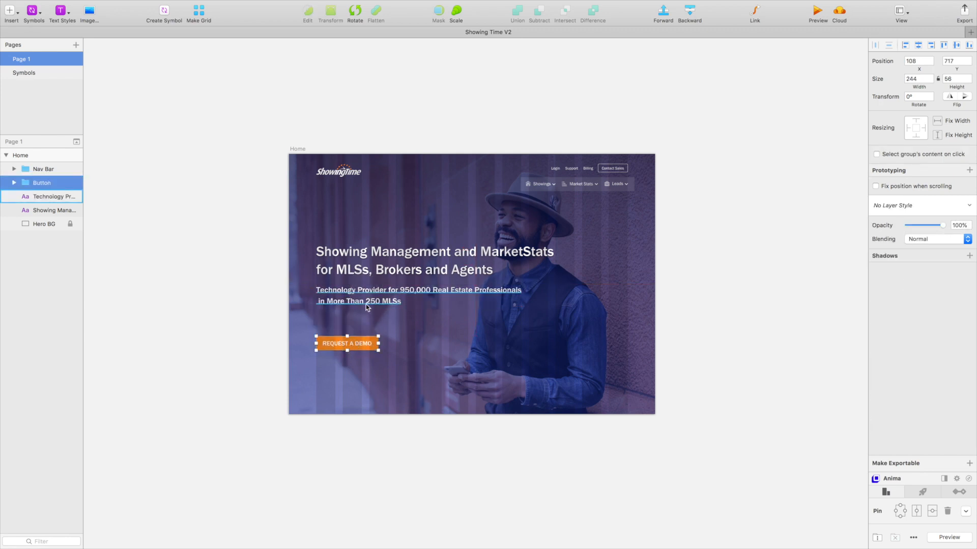
Move the subheading down to leave a wider gap between it and the headline.
click(365, 304)
drag(372, 309, 371, 320)
click(271, 274)
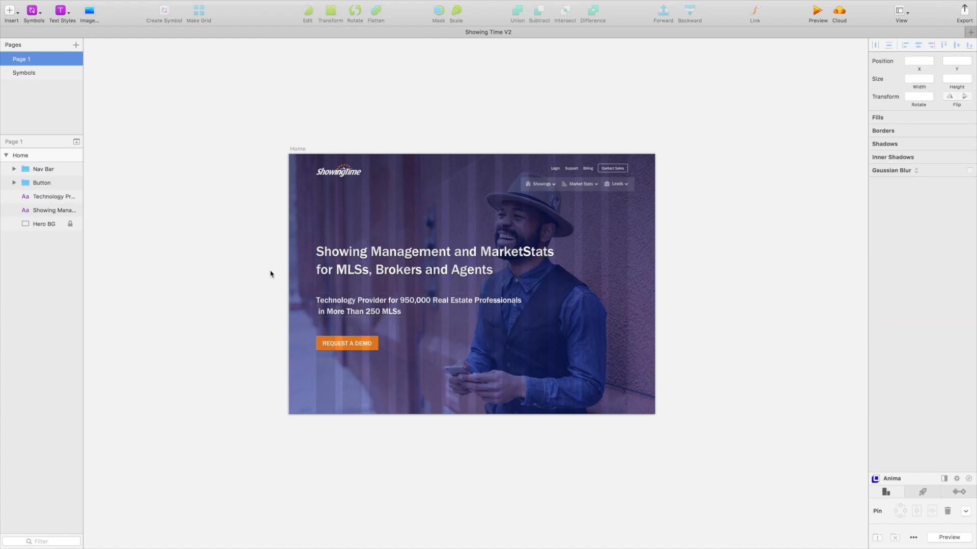
Set the hero headline's font size to 48.
key(super+plus)
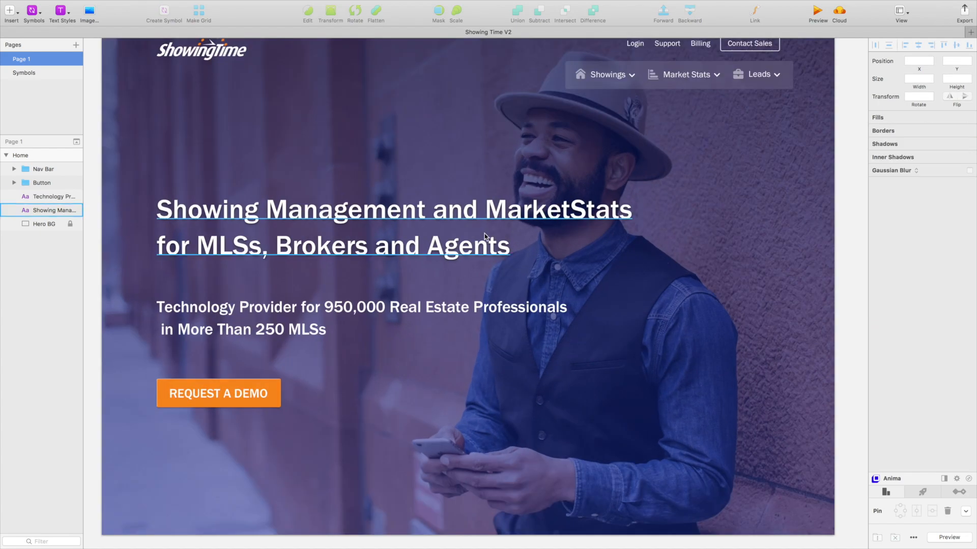
click(488, 203)
scroll(529, 214, up, 1)
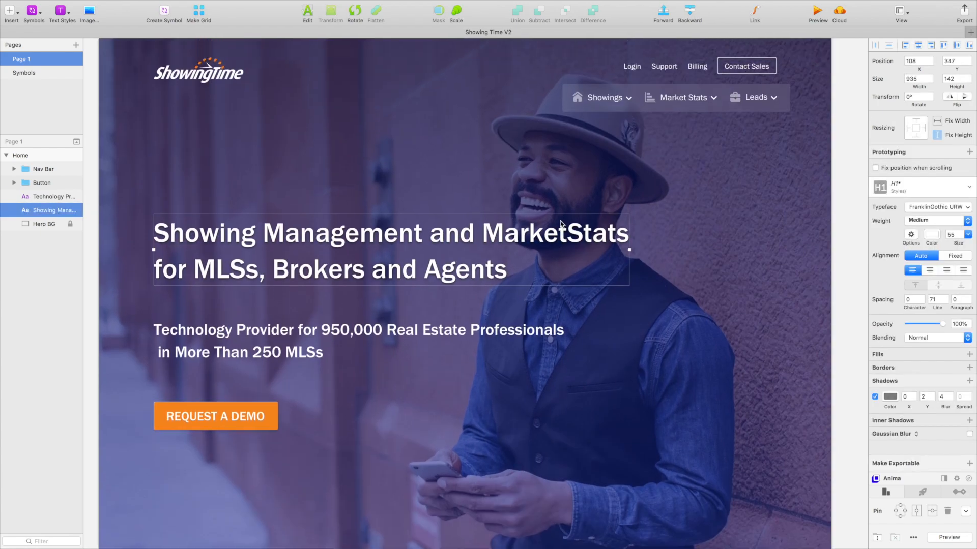
click(955, 234)
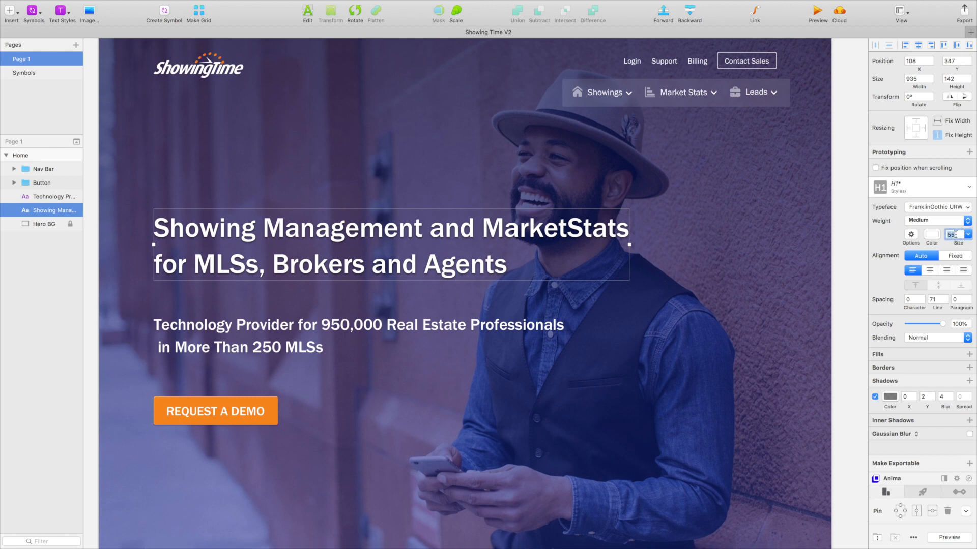
text(48)
key(Return)
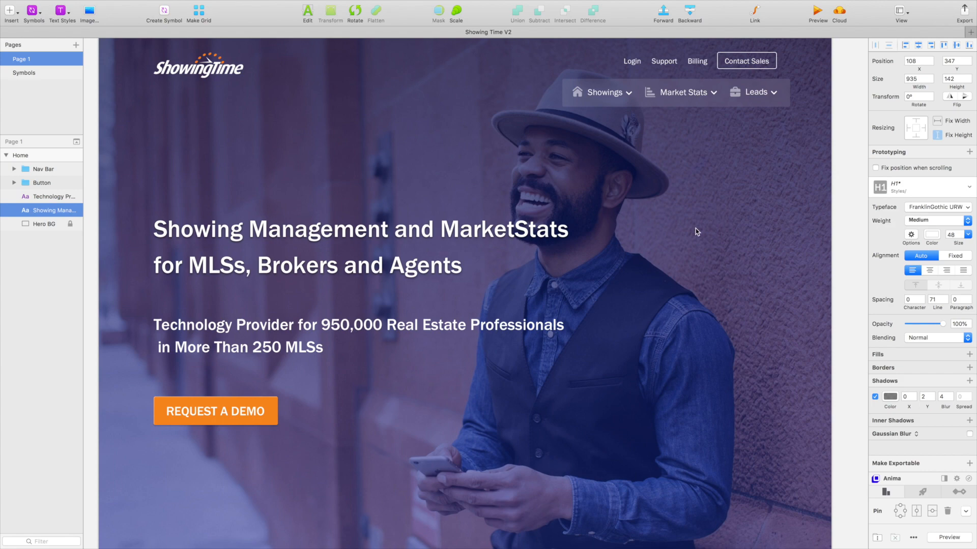
scroll(696, 228, up, 1)
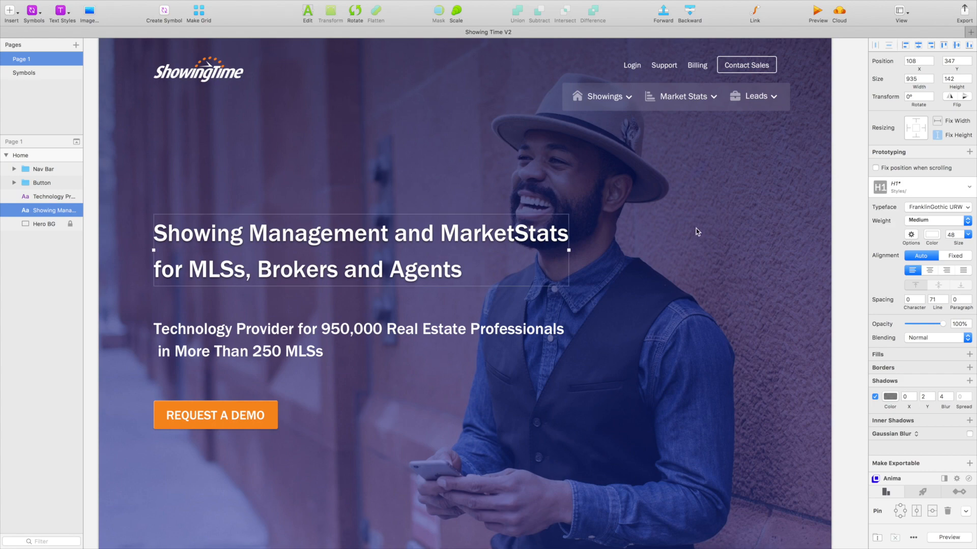
key(super+minus)
key(super+equal)
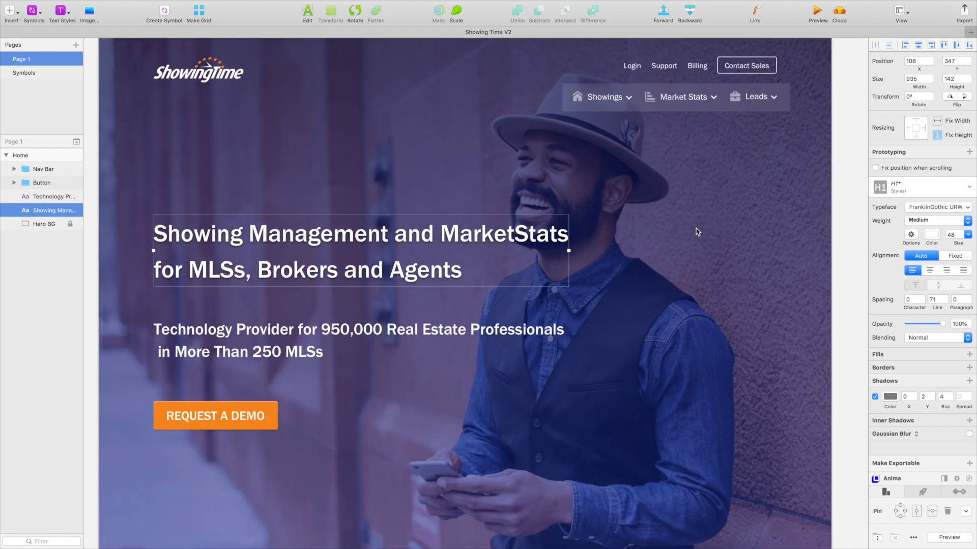
Compare the headline's MarketStats wording with the headline and navigation menu on the live ShowingTime website in the browser.
double_click(516, 248)
click(514, 239)
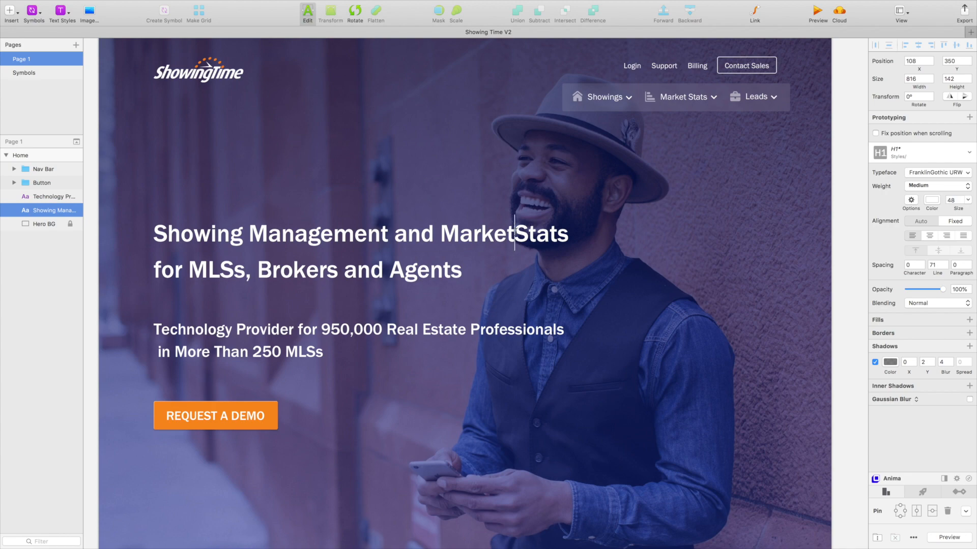
key(ctrl+Right)
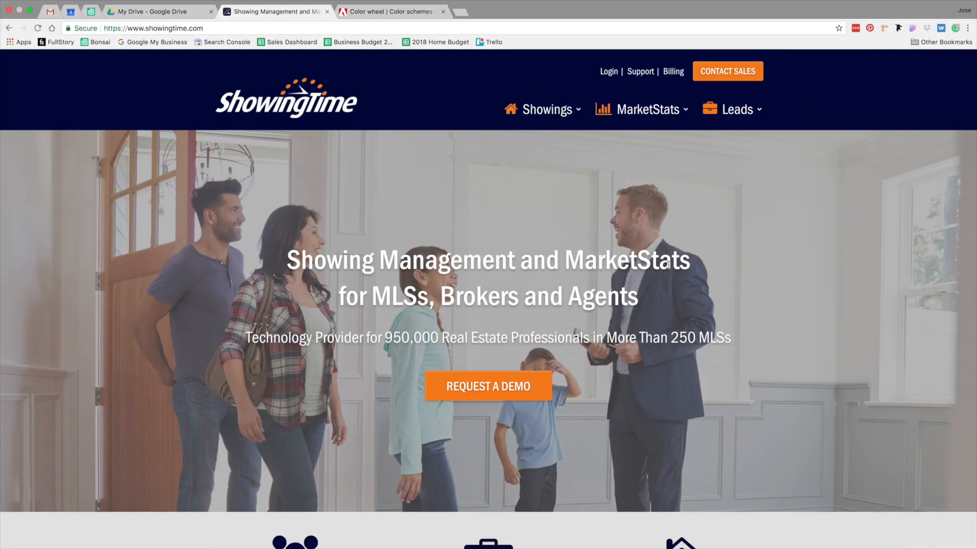
key(ctrl+Left)
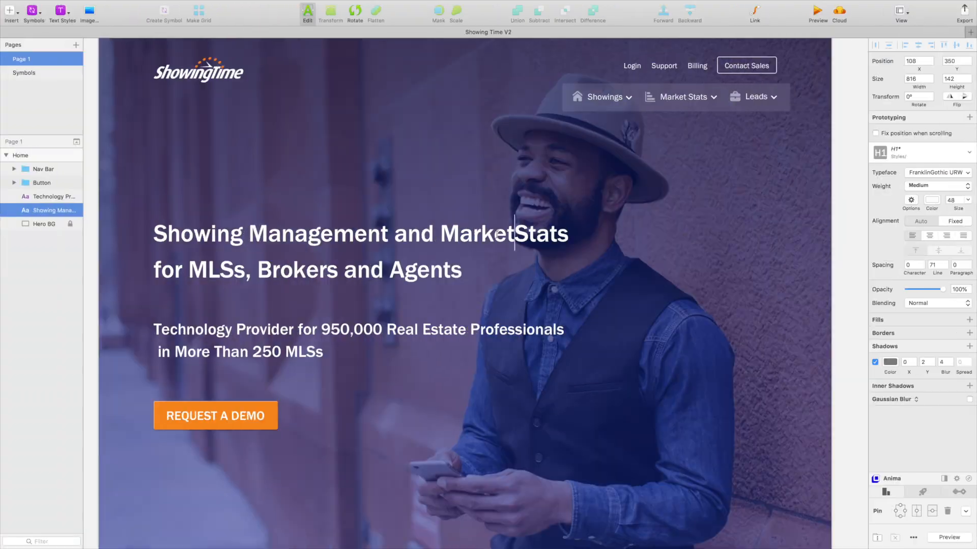
key(ctrl+Right)
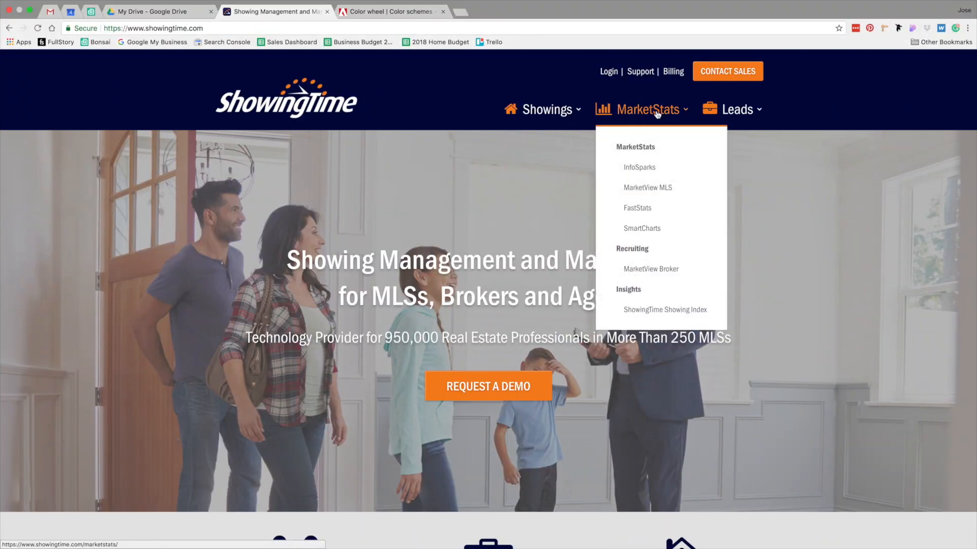
key(ctrl+Left)
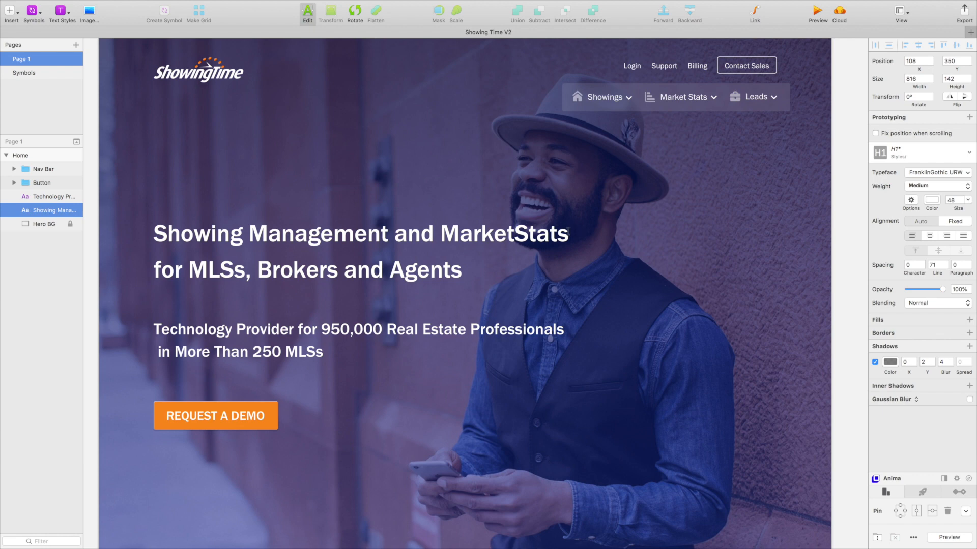
click(566, 232)
key(Escape)
click(671, 337)
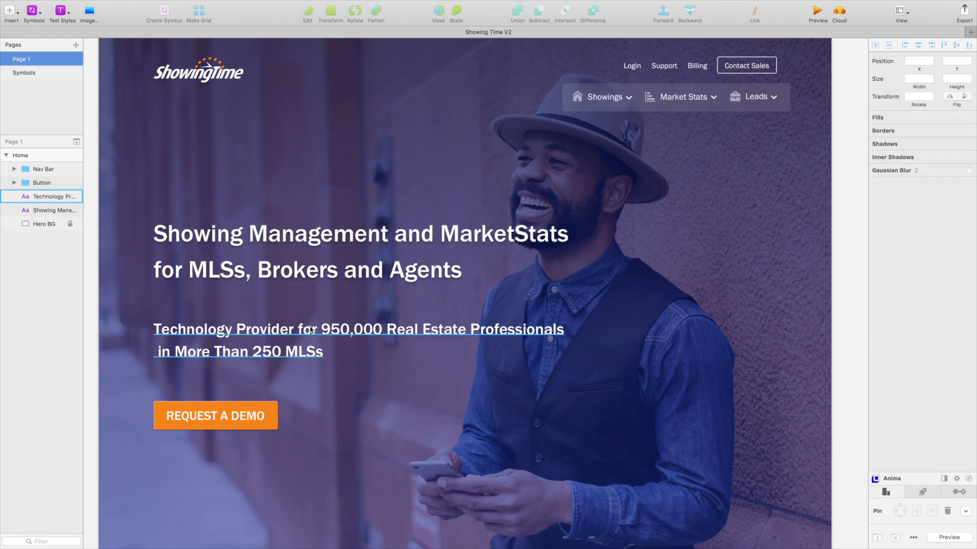
Try smaller font sizes down to 45 on the headline and return it to 48.
click(387, 247)
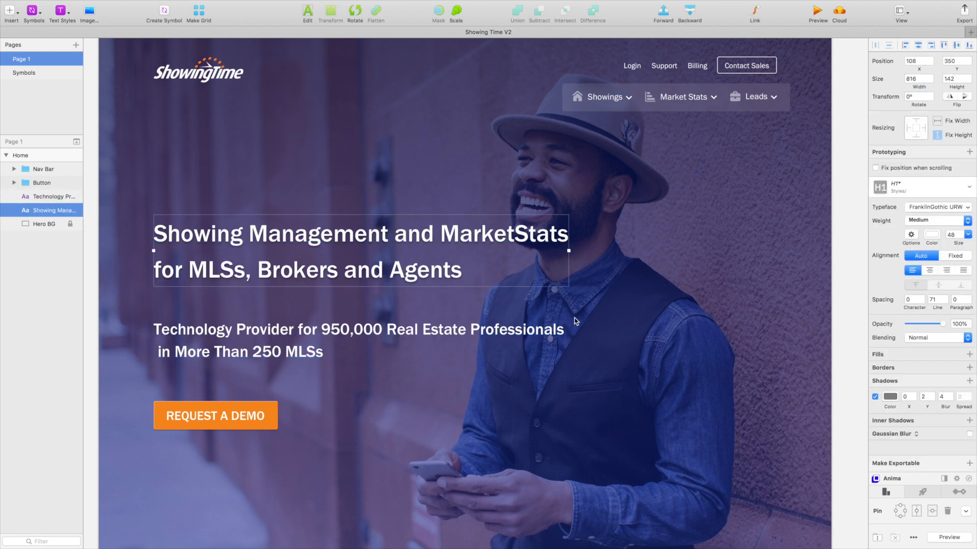
click(957, 235)
key(Down)
key(Down)
key(Down)
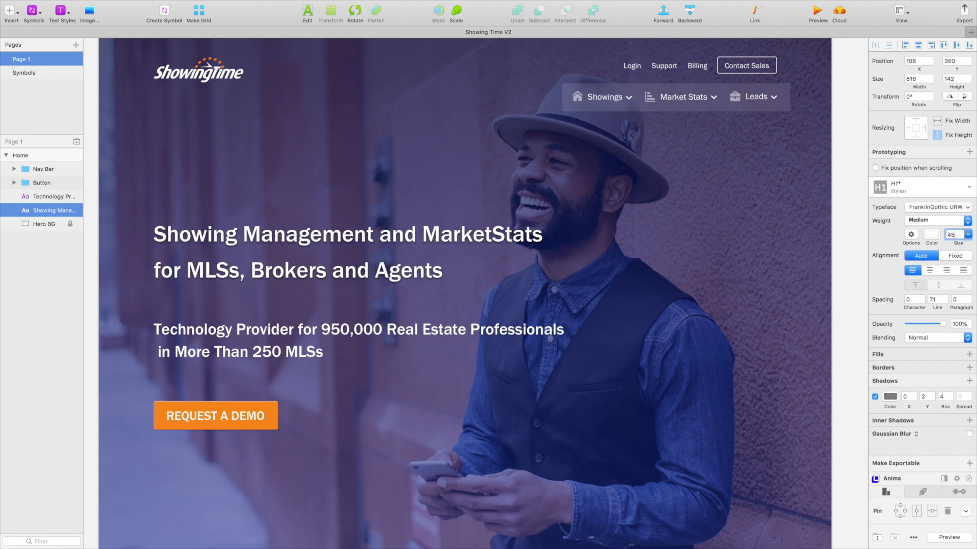
key(Up)
key(Up)
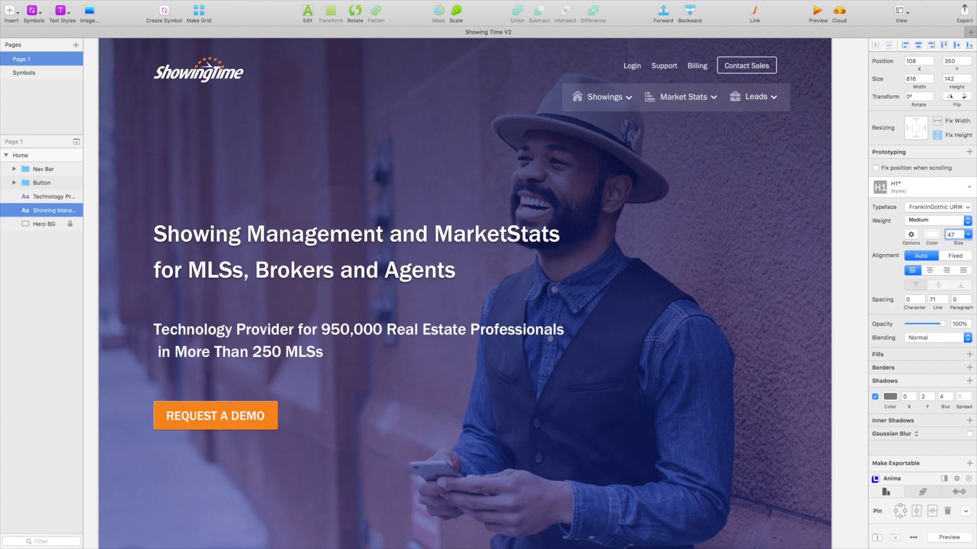
key(Up)
Set the headline's line spacing to 60, calculated as 48*1.25.
key(Tab)
key(Tab)
text(48)
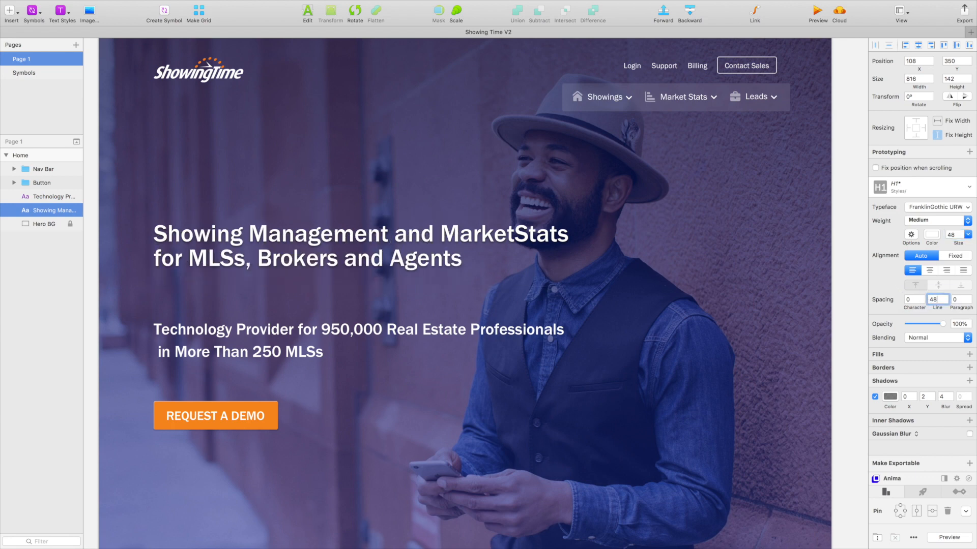
text(*1.25)
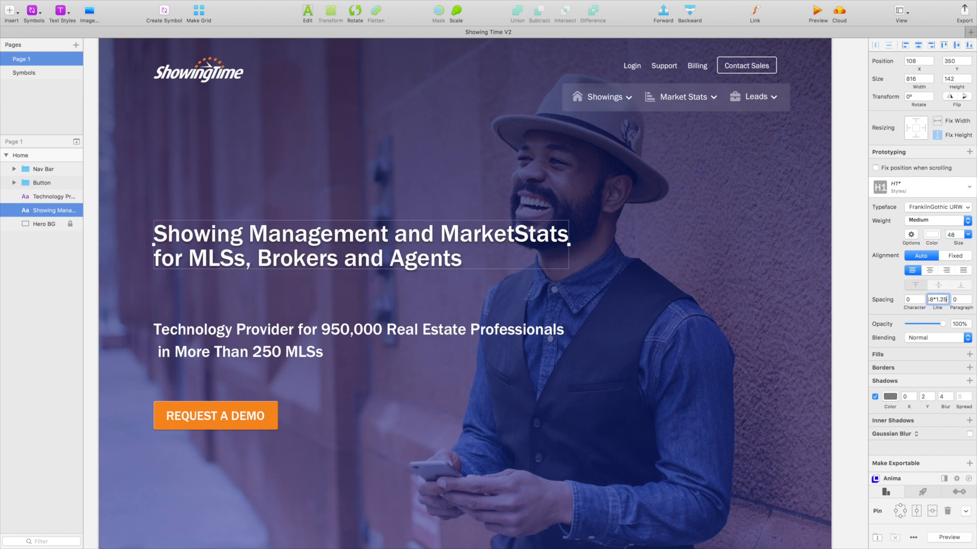
key(Tab)
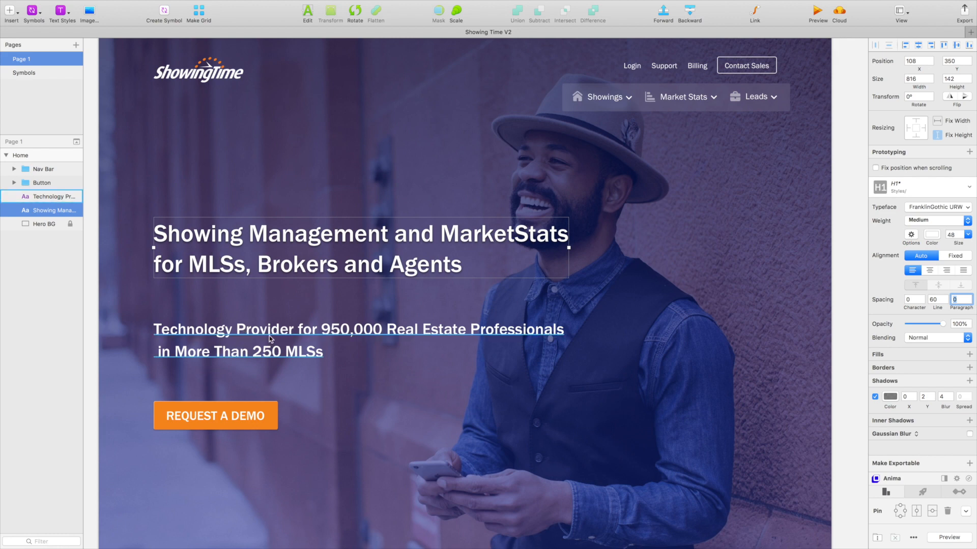
Move the subheading up to Y 485 directly beneath the headline and bring the Request a Demo button up below it with a small gap.
drag(269, 336, 271, 300)
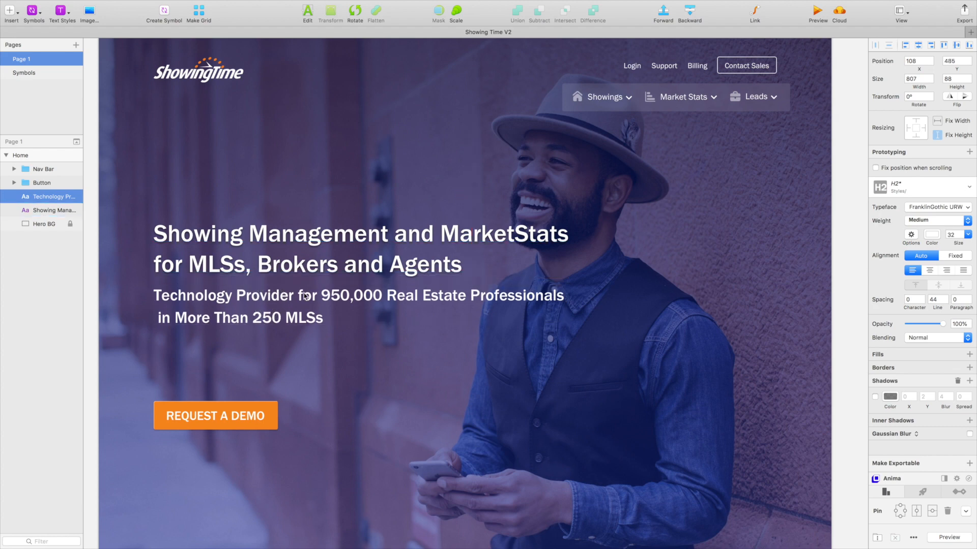
drag(253, 416, 257, 339)
key(shift+Down)
key(shift+Down)
key(Escape)
key(super+minus)
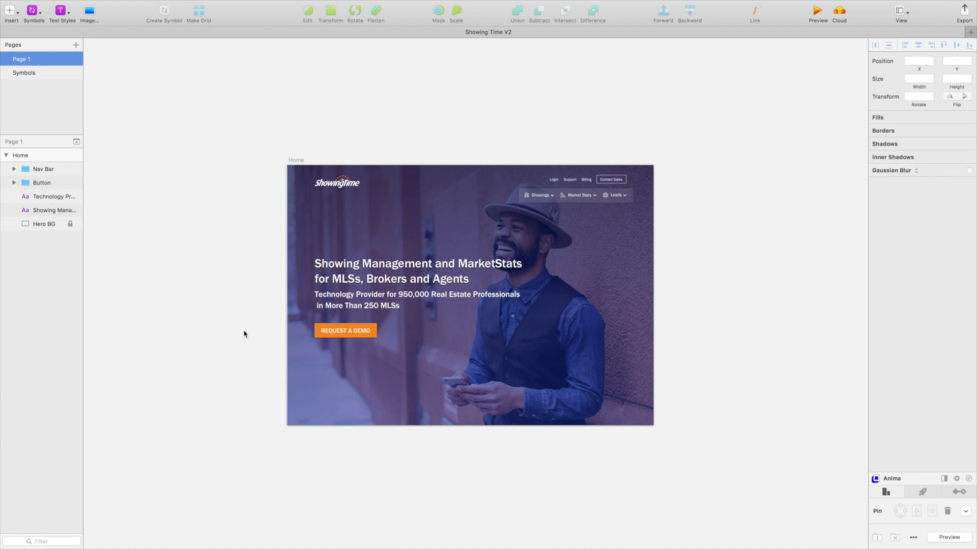
Set the subheading's font size to 24.
key(super+plus)
click(280, 309)
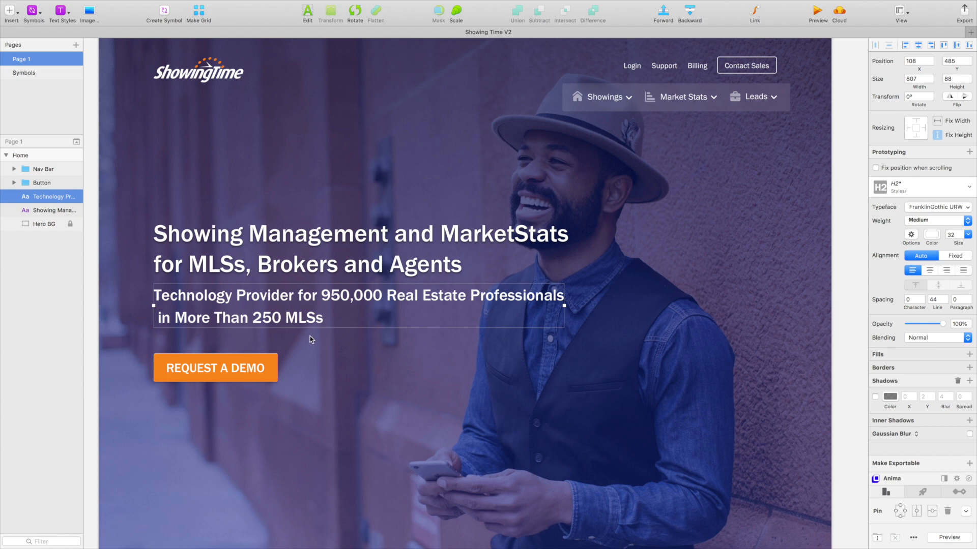
click(953, 235)
text(34)
key(Return)
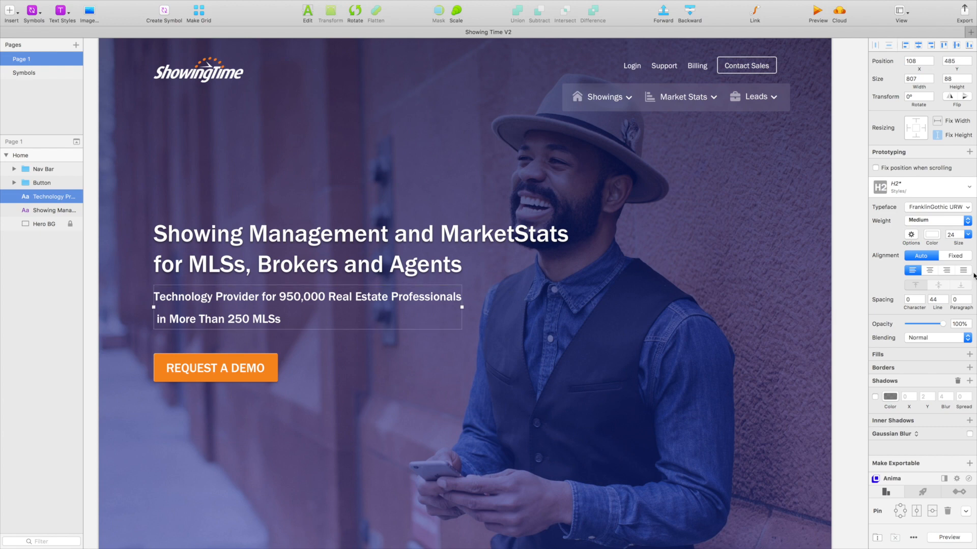
Try a line spacing of 24*1.75 on the subheading.
click(937, 299)
text(24)
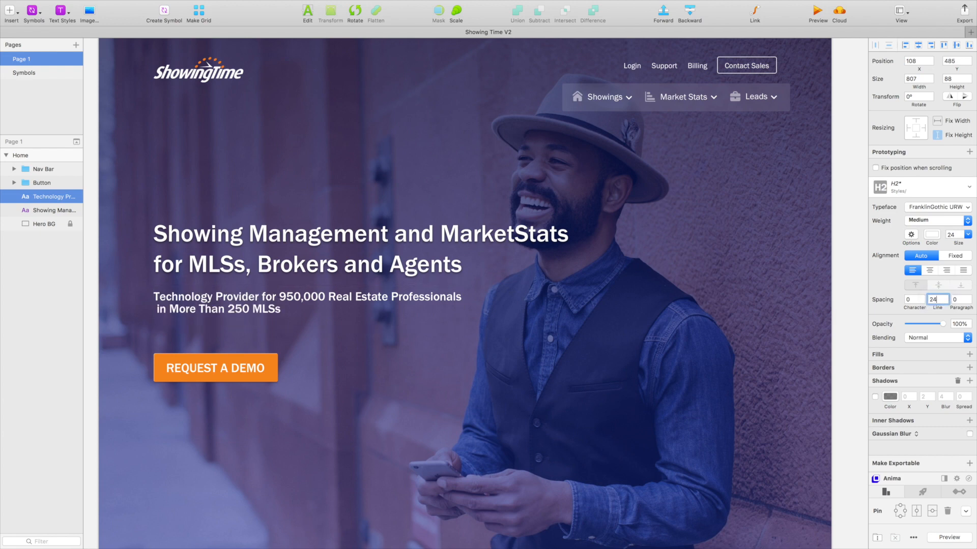
text(*1.75)
key(Tab)
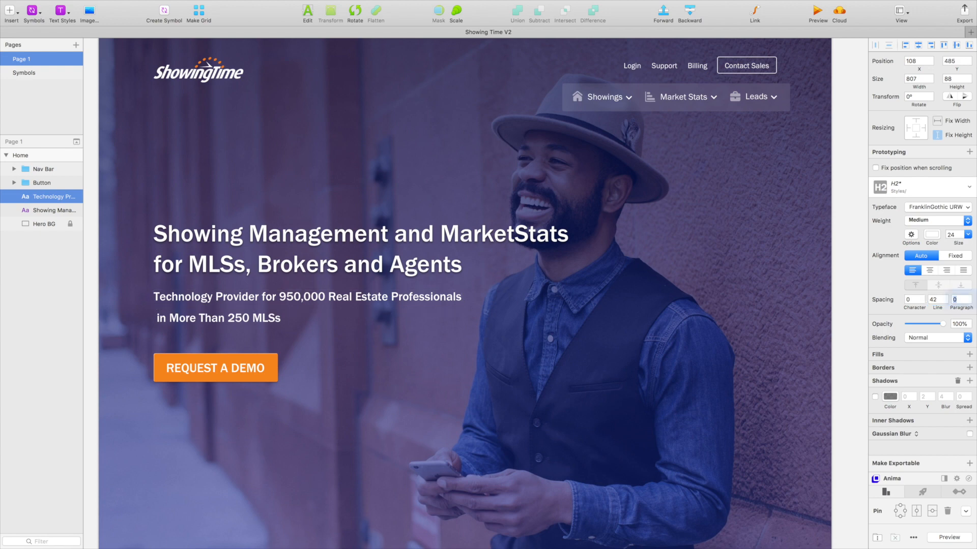
Set the subheading's line spacing to 36, calculated as 24*1.5.
key(shift+Tab)
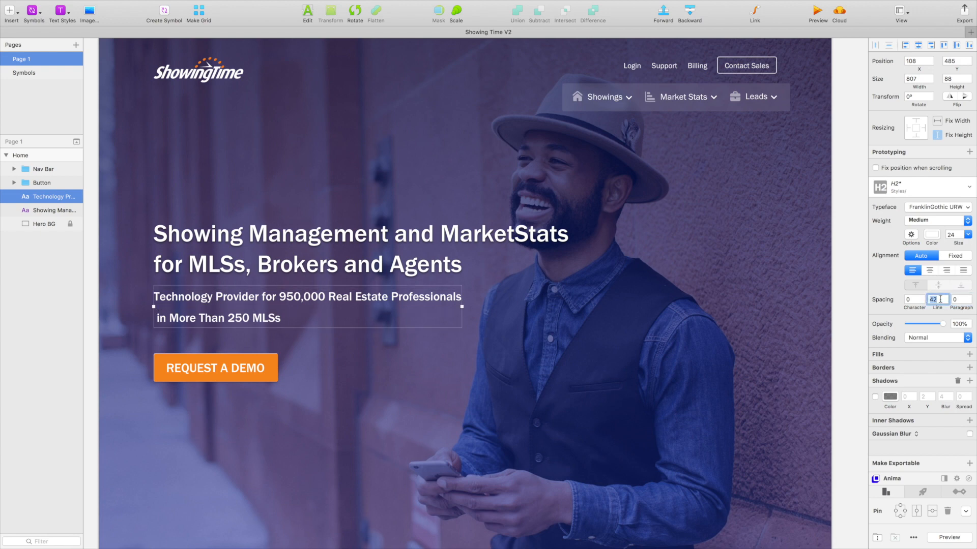
text(24*1.)
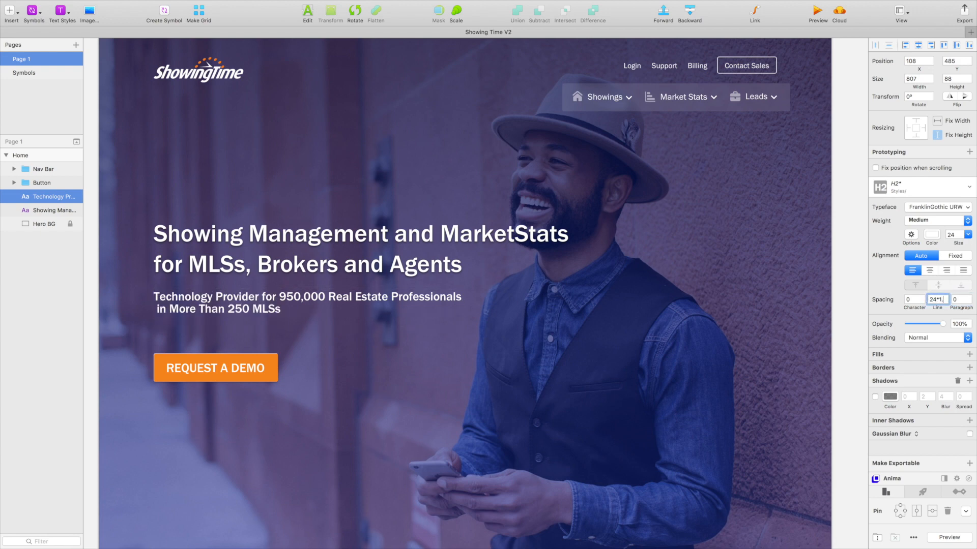
text(5)
key(Tab)
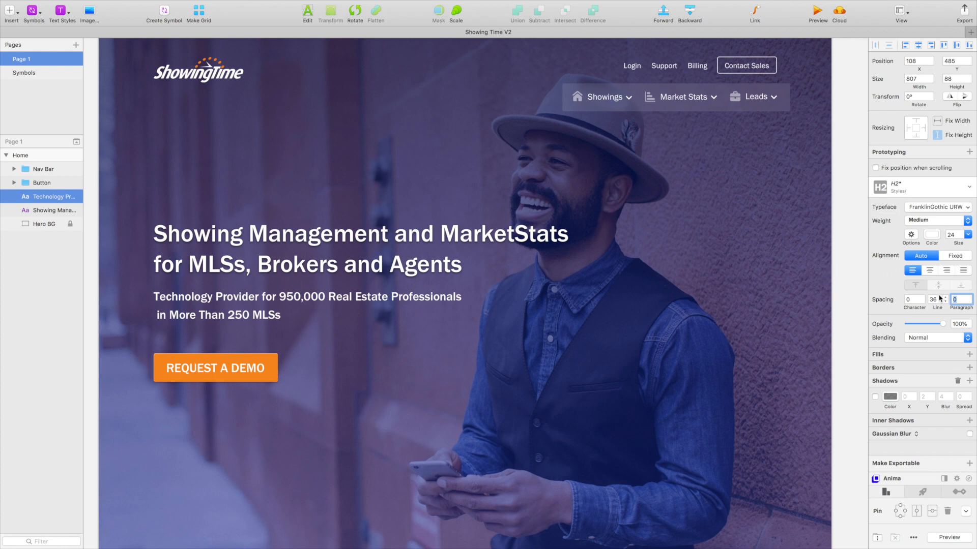
click(633, 321)
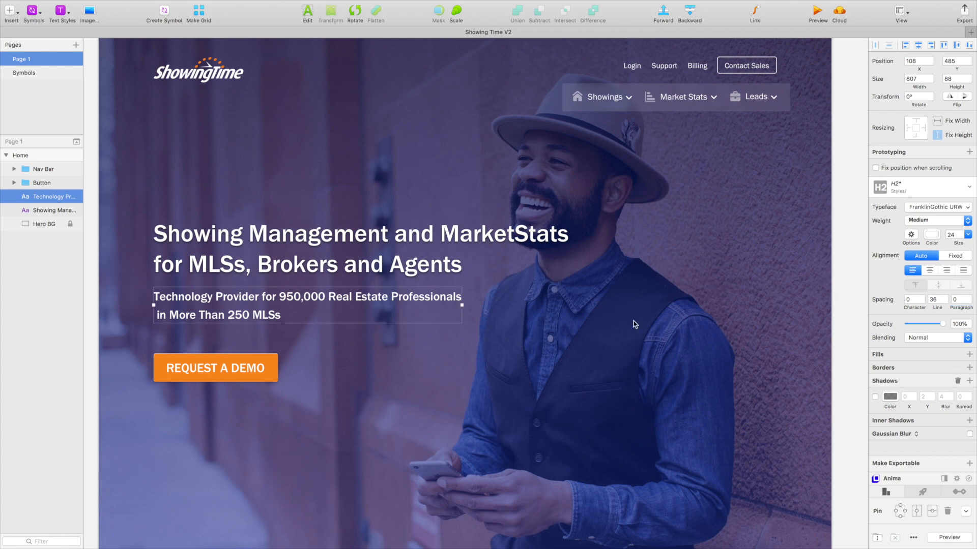
Nudge the subheading up to Y 485, closer beneath the headline, and deselect it.
click(265, 313)
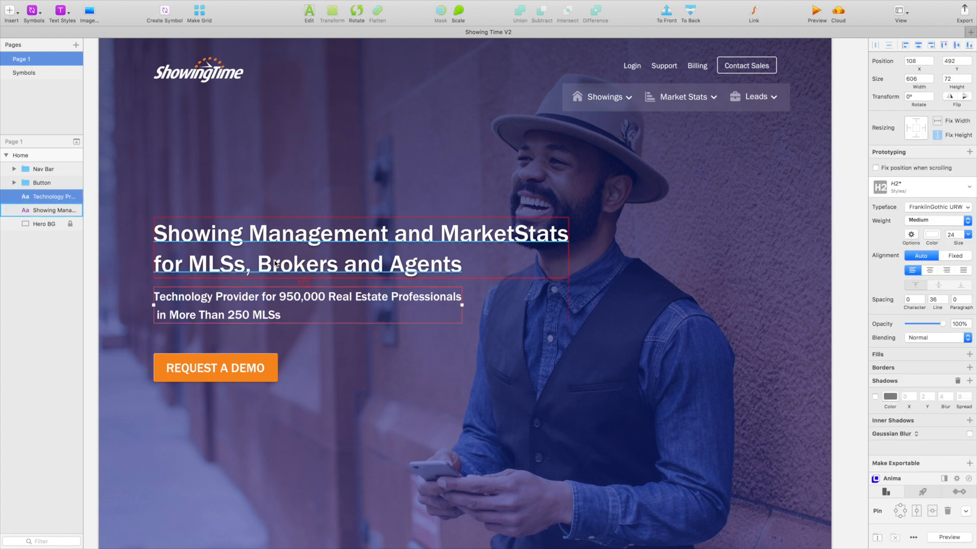
key(Up)
key(Up)
key(Up)
key(Up)
key(Up)
key(Up)
key(Up)
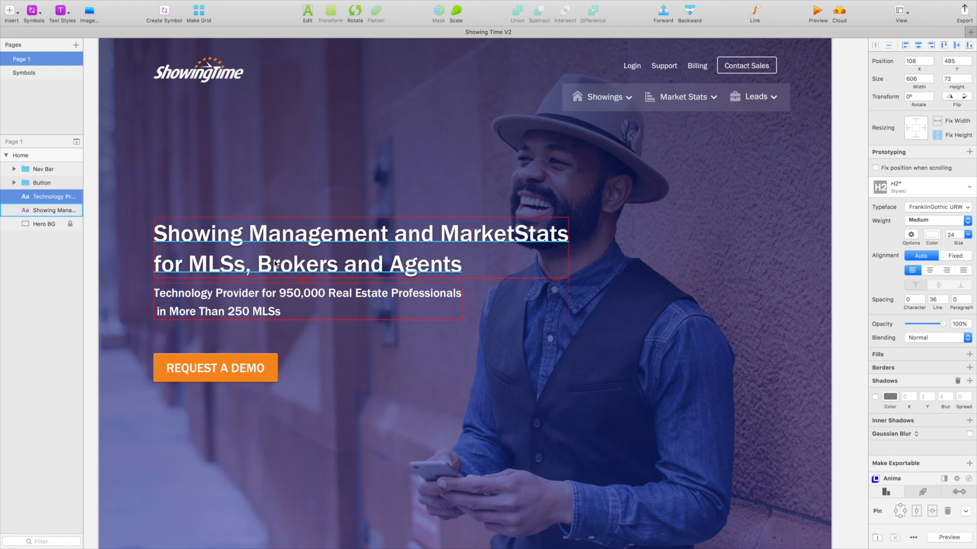
click(473, 366)
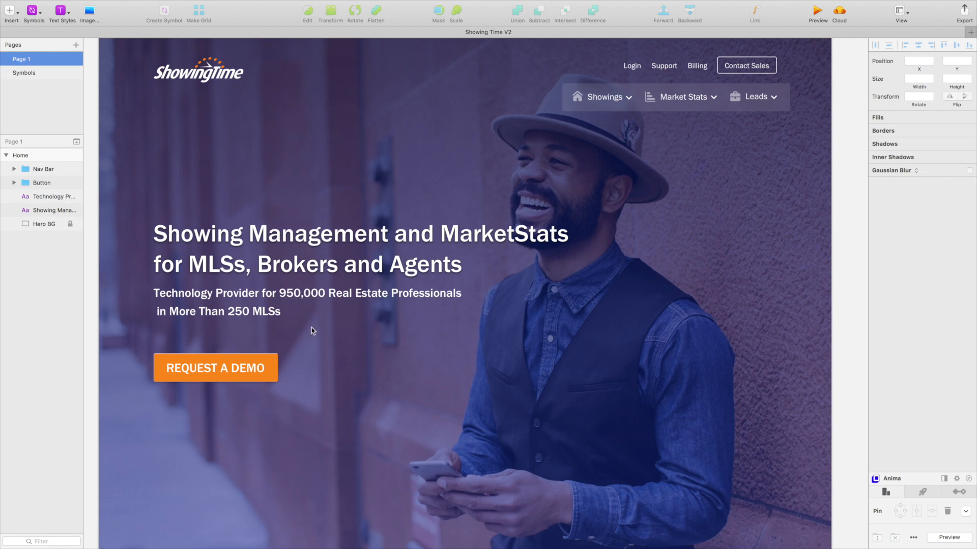
Inspect the text settings of the Request a Demo button label and the Showings navigation link.
scroll(313, 362, down, 1)
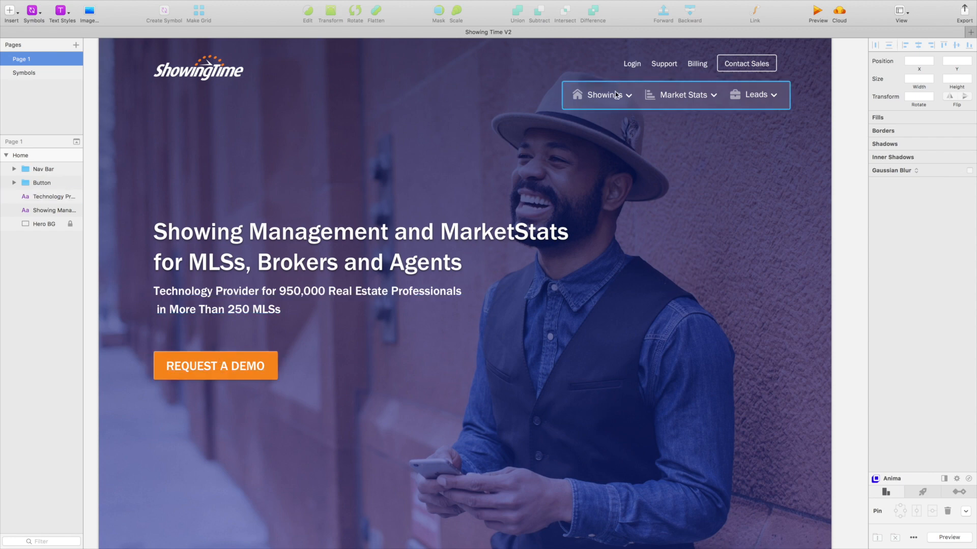
double_click(198, 369)
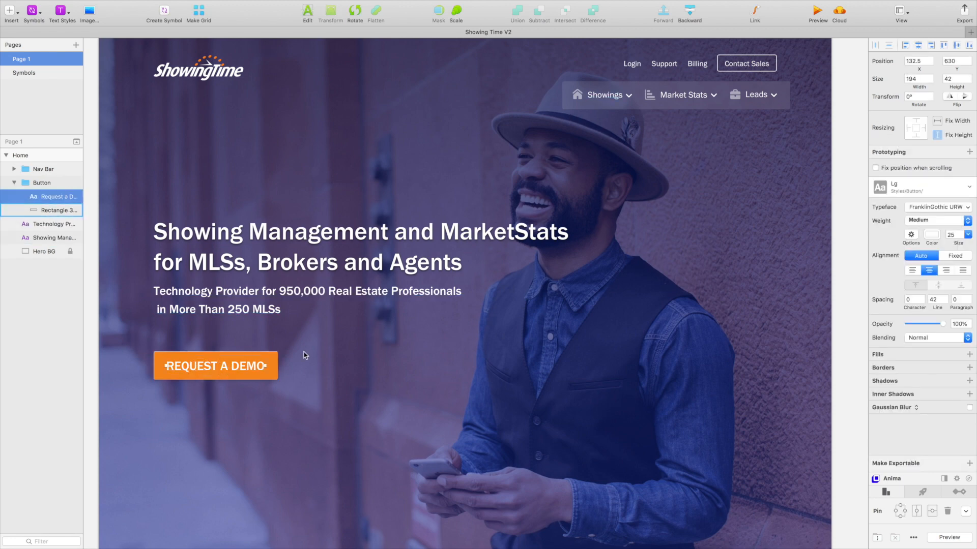
click(604, 95)
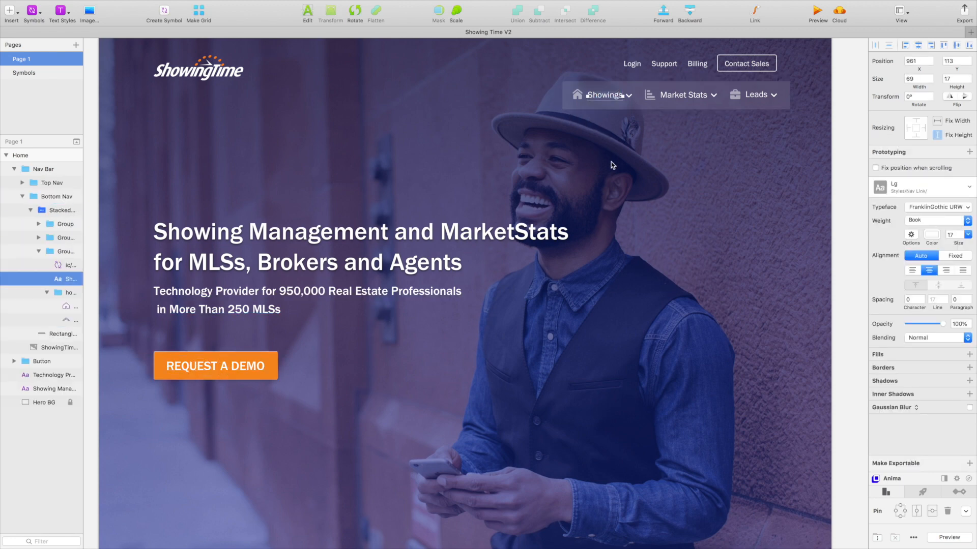
Apply the Nav Link/Lg text style to the Request a Demo button label.
double_click(232, 363)
click(924, 194)
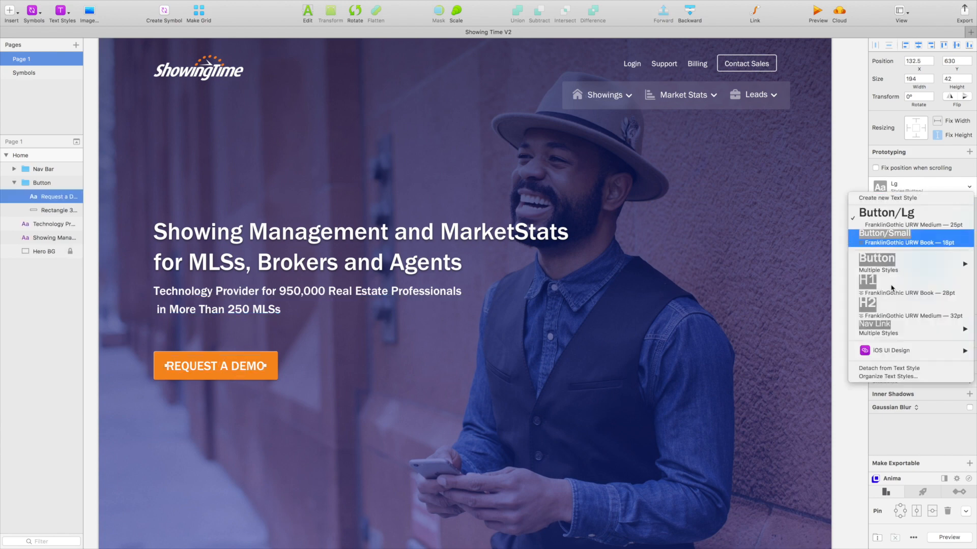
mouse_move(884, 328)
click(794, 335)
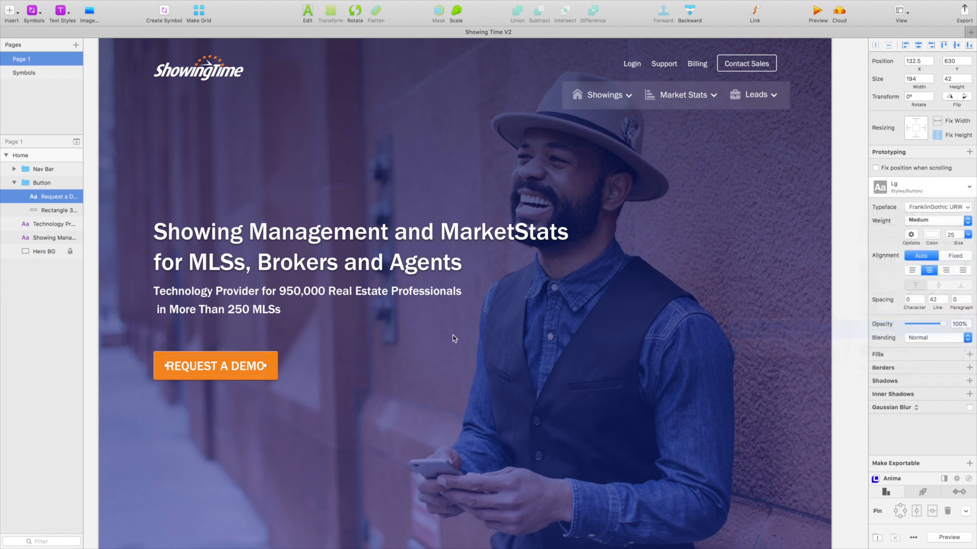
click(393, 339)
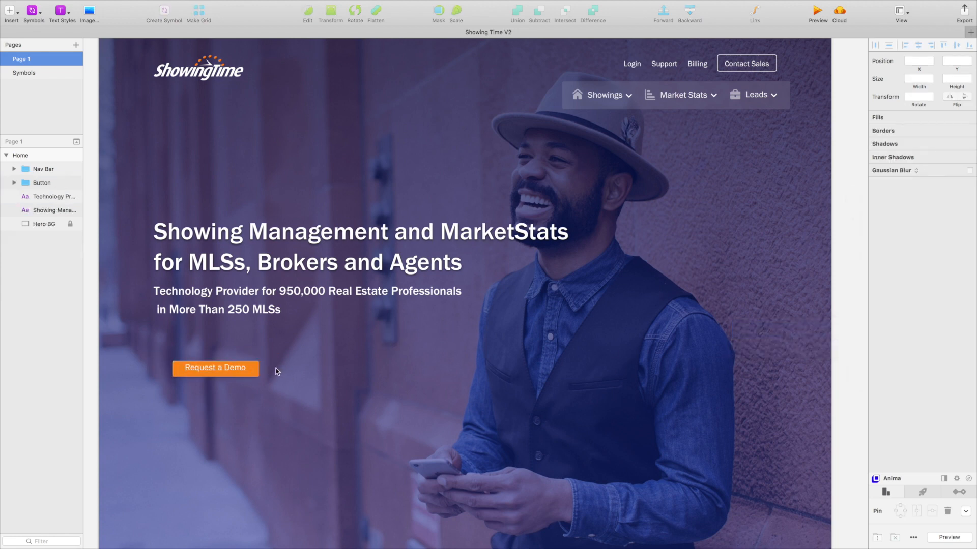
double_click(232, 367)
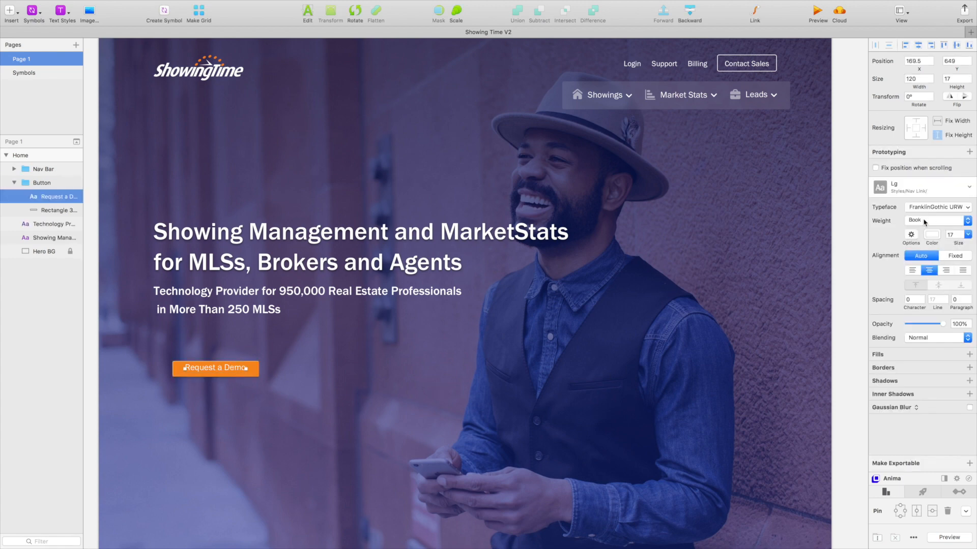
click(399, 379)
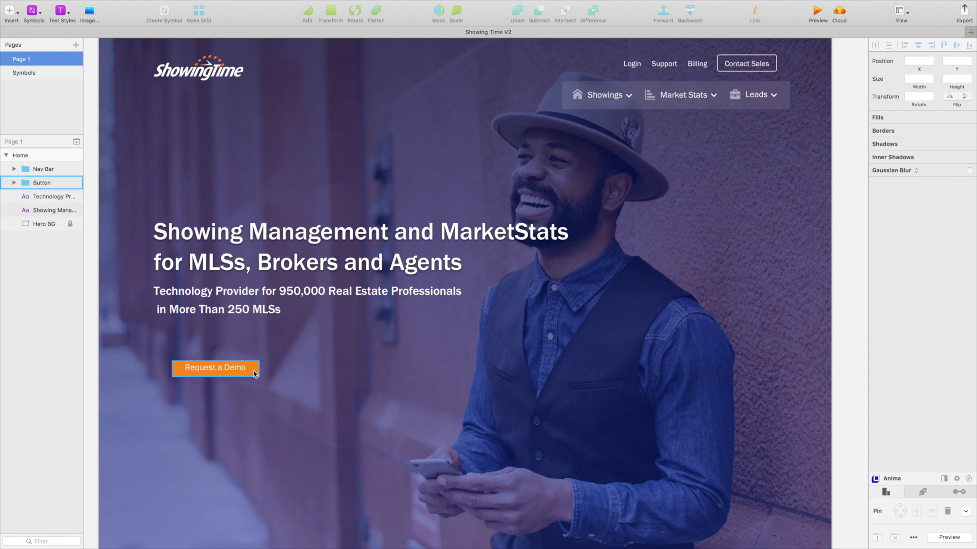
Change the Request a Demo label's font weight to Medium.
double_click(212, 373)
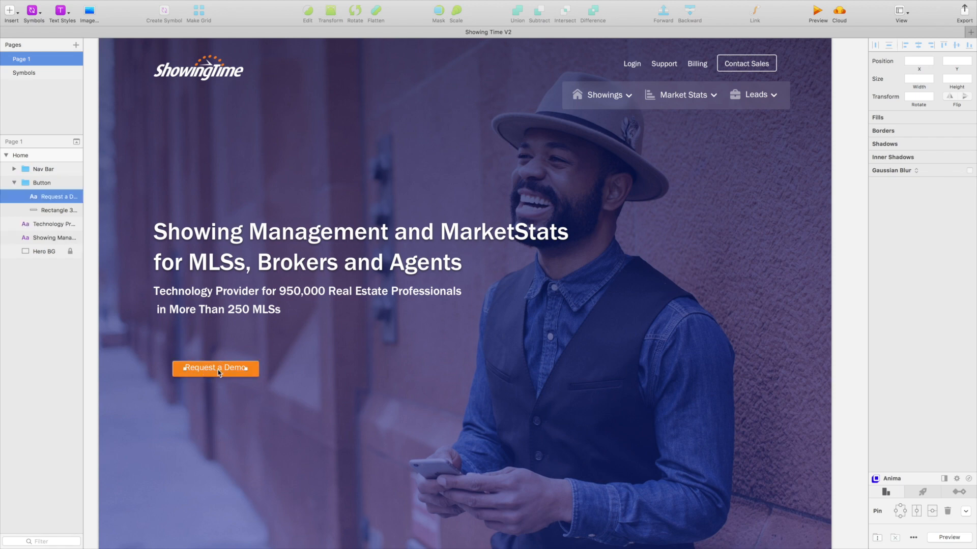
click(928, 221)
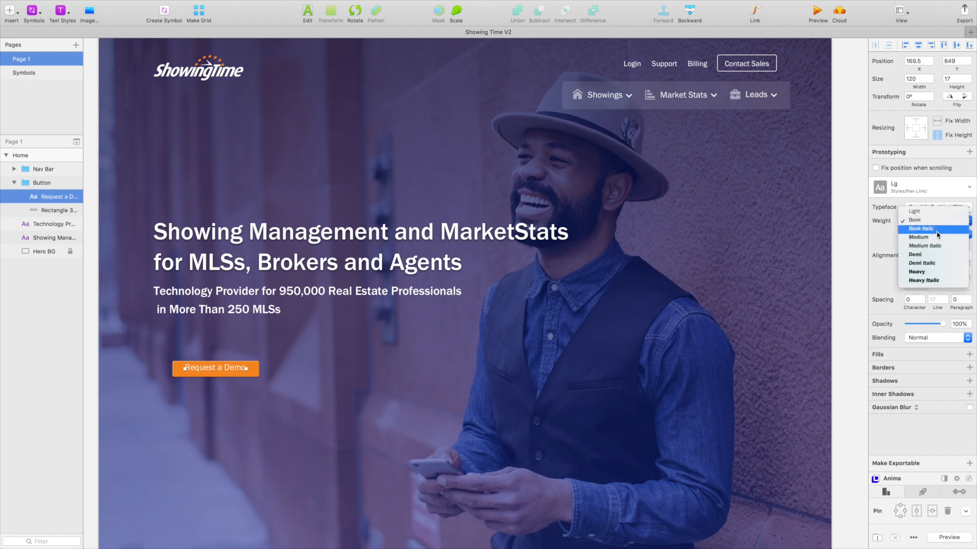
click(938, 228)
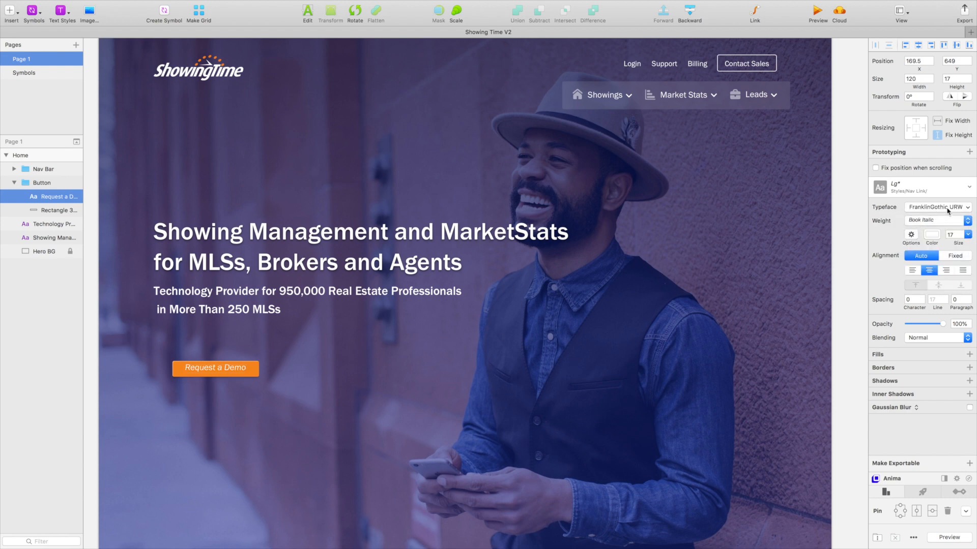
click(931, 219)
click(924, 232)
click(371, 361)
scroll(370, 361, down, 1)
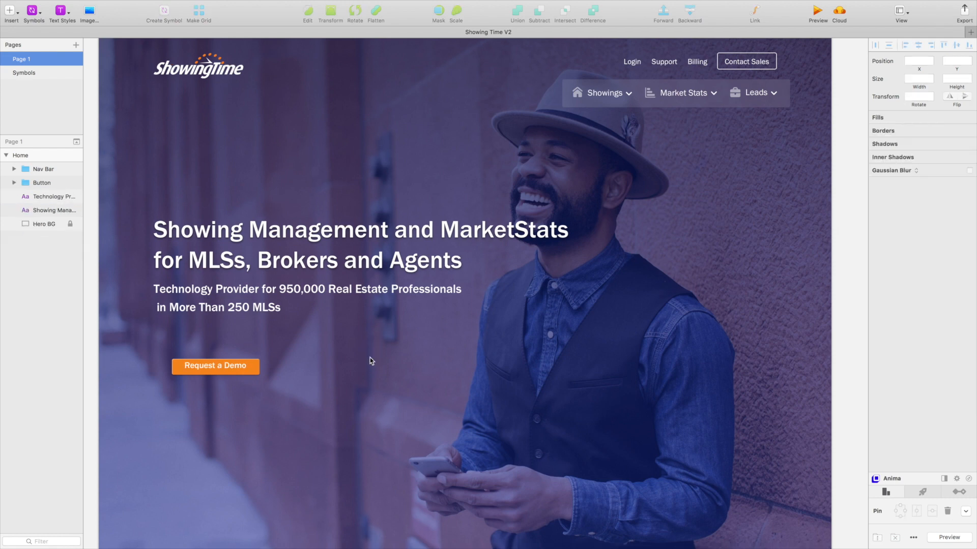
Apply Paddy padding of 15 30 10 to the Request a Demo button group.
click(253, 370)
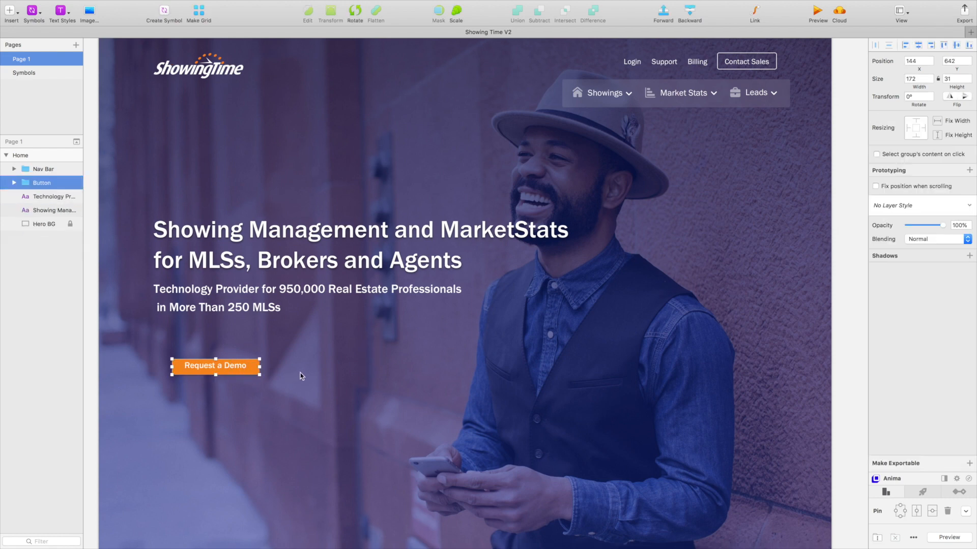
click(368, 377)
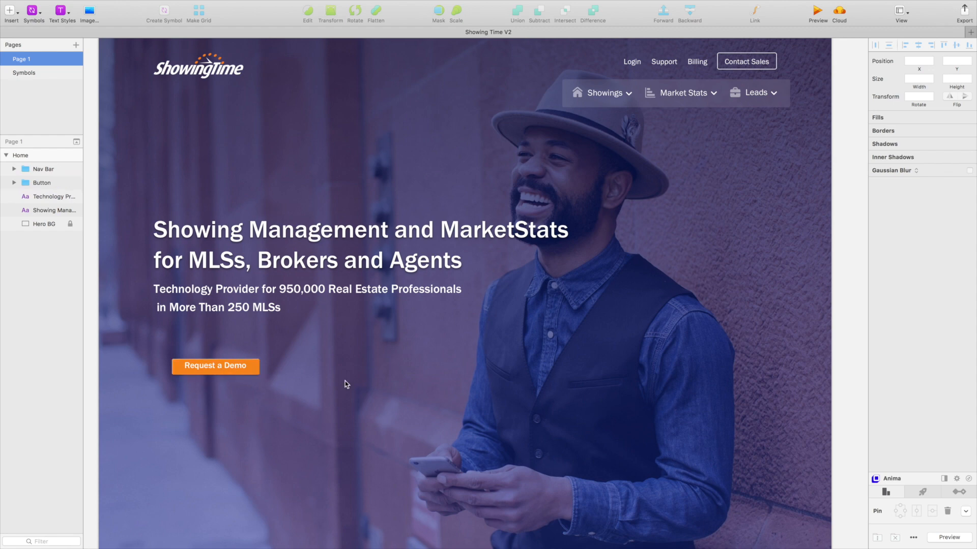
click(256, 373)
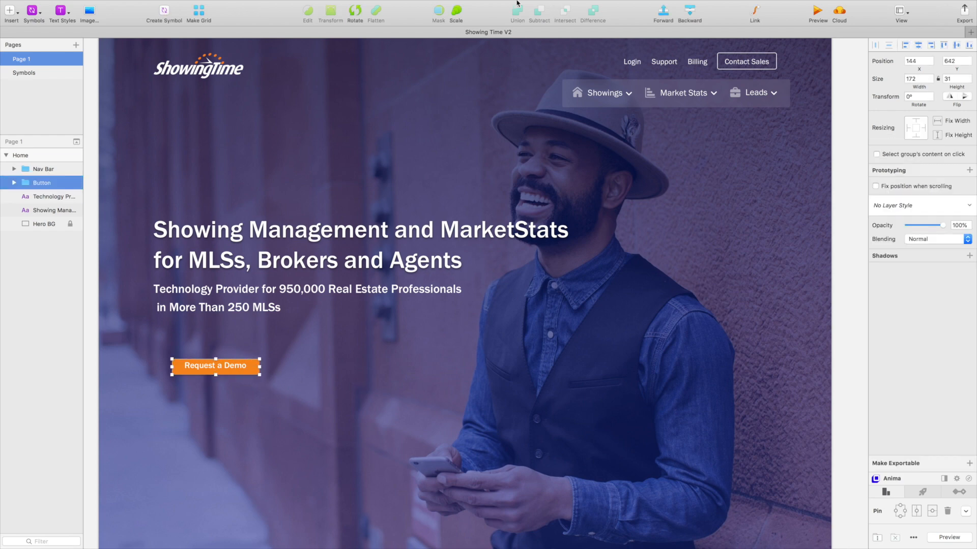
mouse_move(451, 2)
click(278, 5)
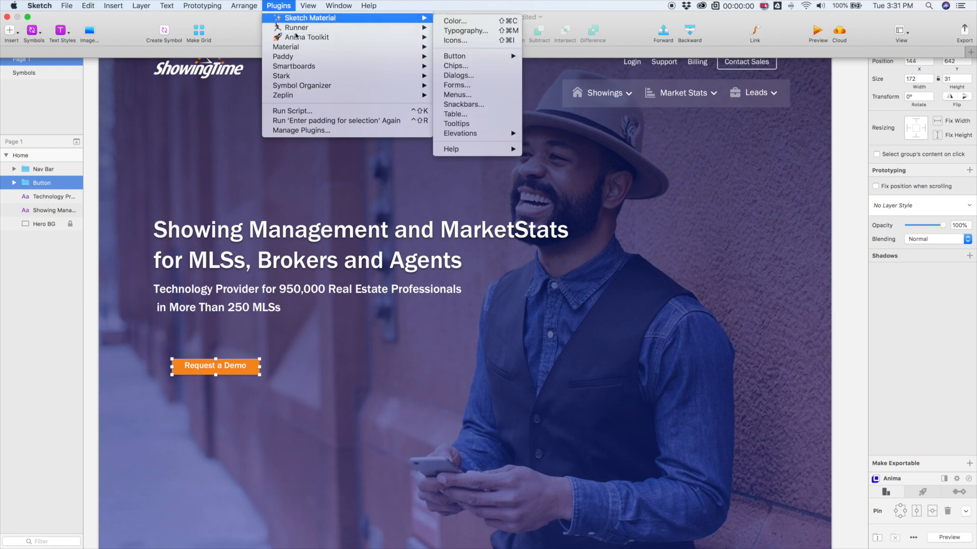
mouse_move(300, 56)
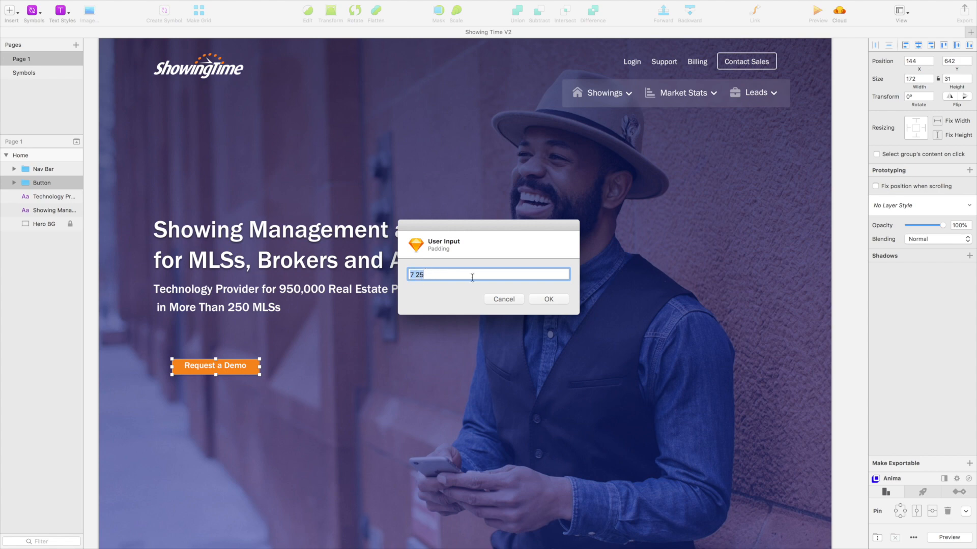
text(15 30 10)
click(549, 299)
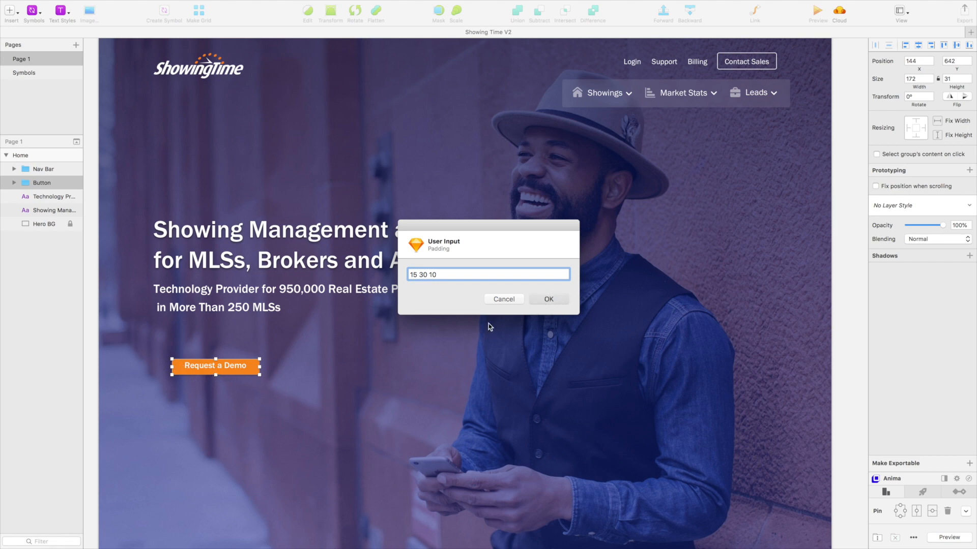
click(412, 392)
scroll(417, 394, down, 1)
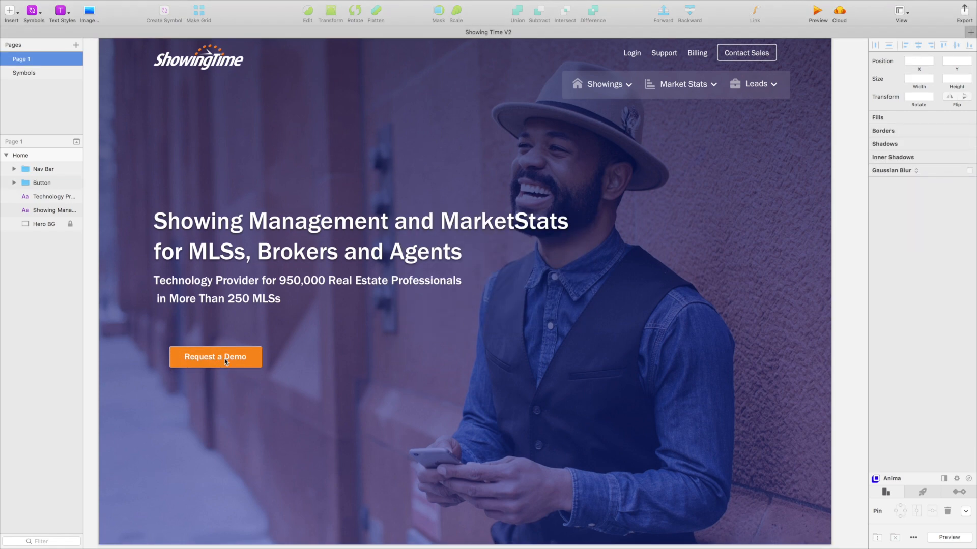
Move the Request a Demo button to X 108, aligned with the hero text's left edge and spaced slightly beneath the subheading.
click(227, 361)
drag(212, 354, 198, 317)
key(shift+Down)
key(shift+Down)
key(shift+Down)
key(shift+Down)
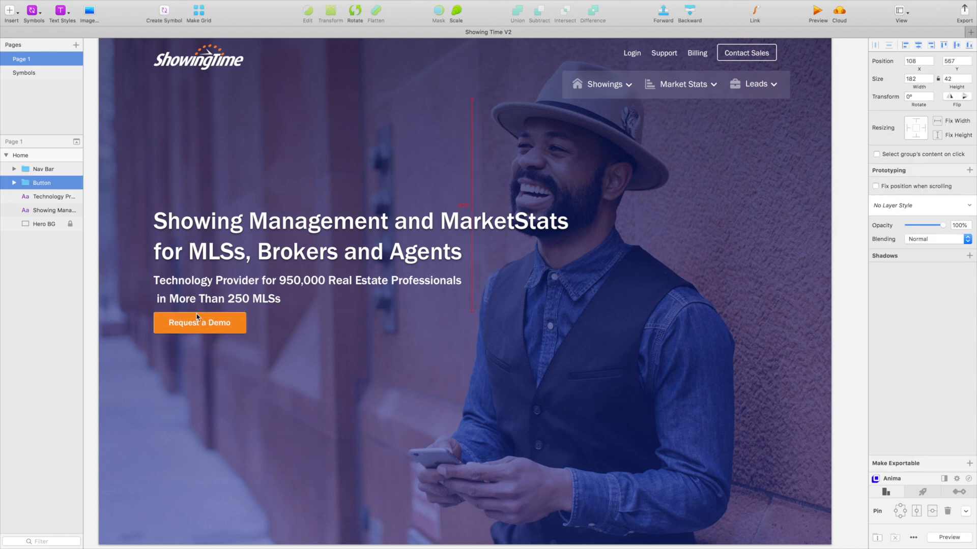
Group the headline, subheading and button, and name the group Hero Content.
key(super+minus)
drag(198, 317, 346, 287)
shift+click(357, 272)
key(super+g)
double_click(46, 182)
text(Hero Content)
key(Return)
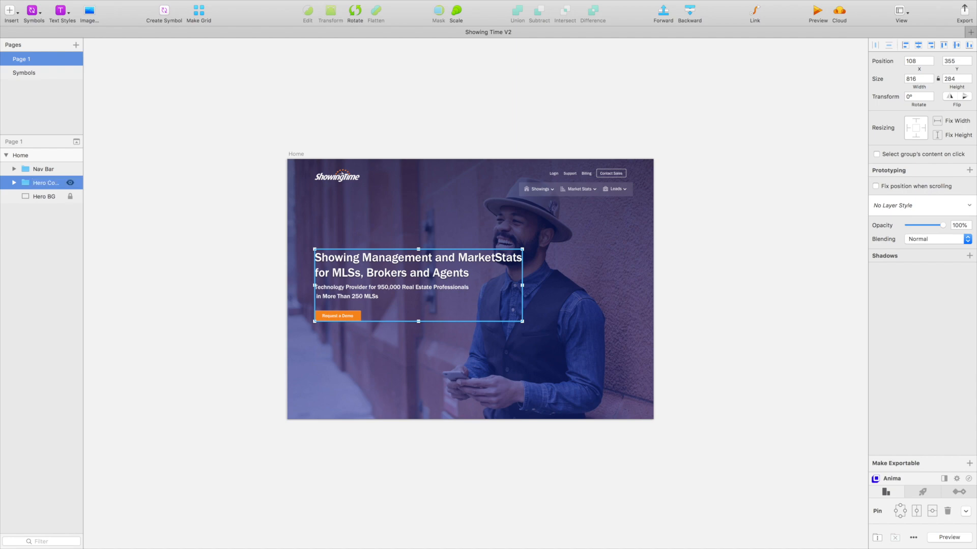
Centre the Hero Content group vertically on the artboard and deselect it.
click(956, 44)
click(825, 155)
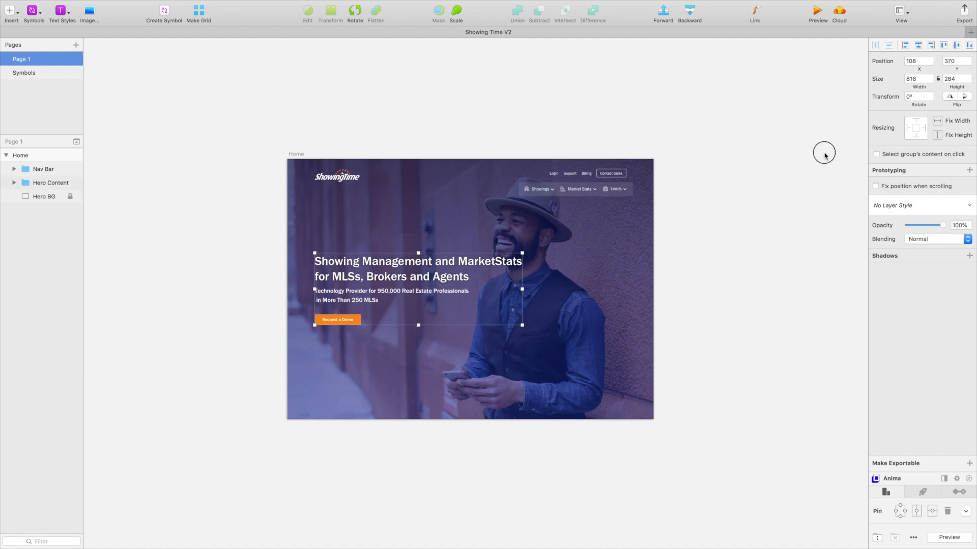
key(super+1)
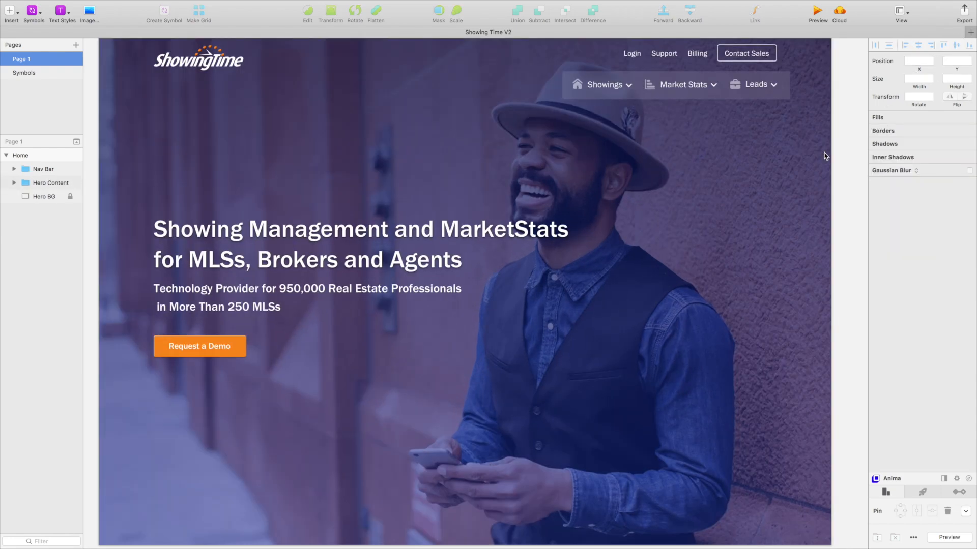
key(super+1)
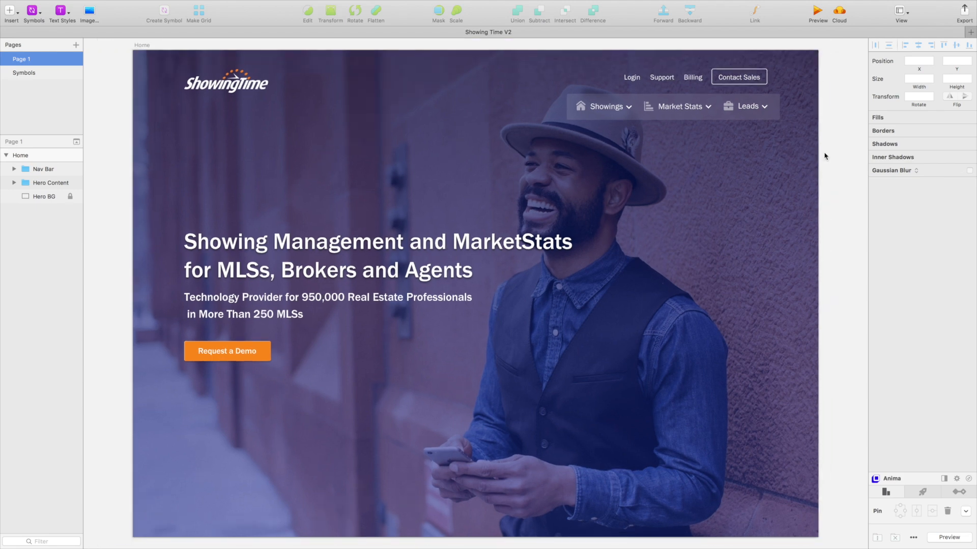
Review the whole hero design with the interface hidden, and examine the Showings item in the navigation bar.
key(super+period)
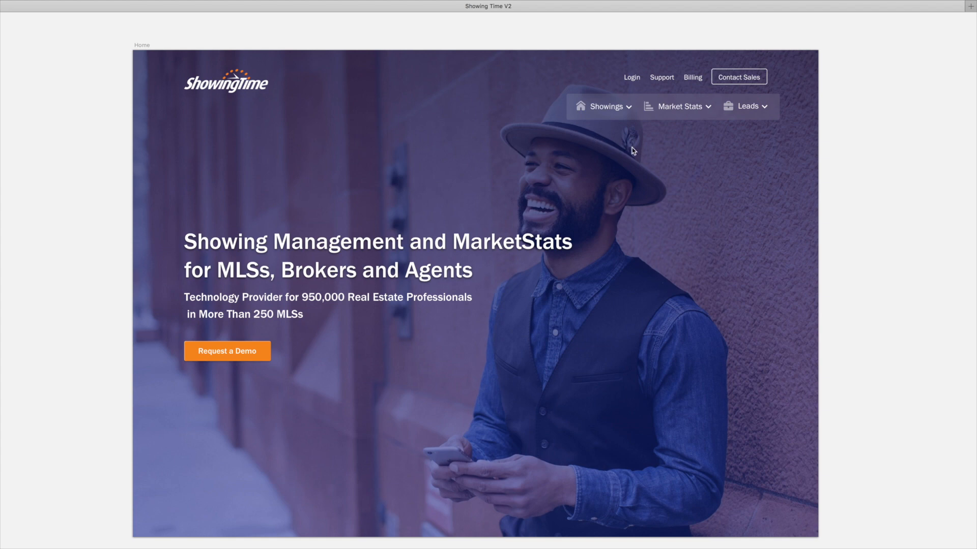
key(super+period)
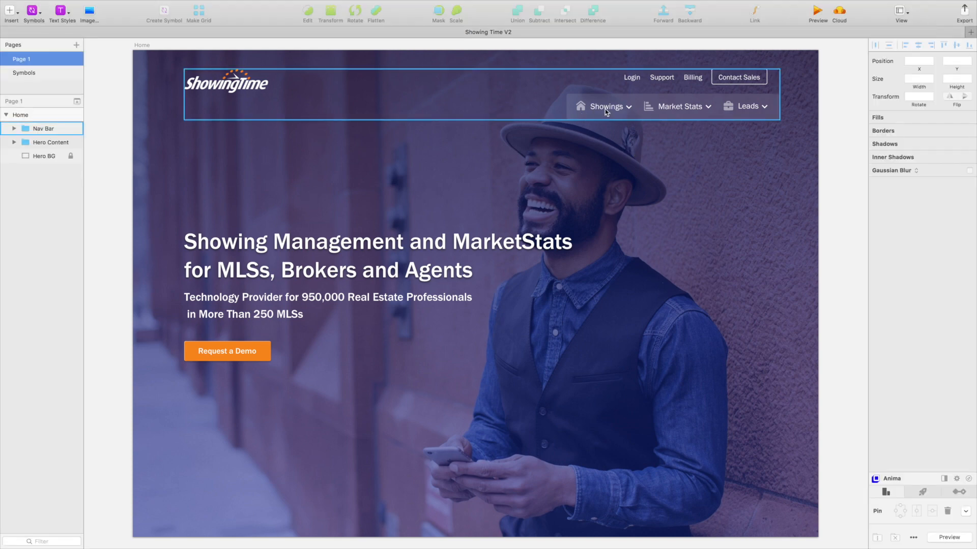
super+click(581, 105)
click(630, 145)
scroll(631, 143, down, 1)
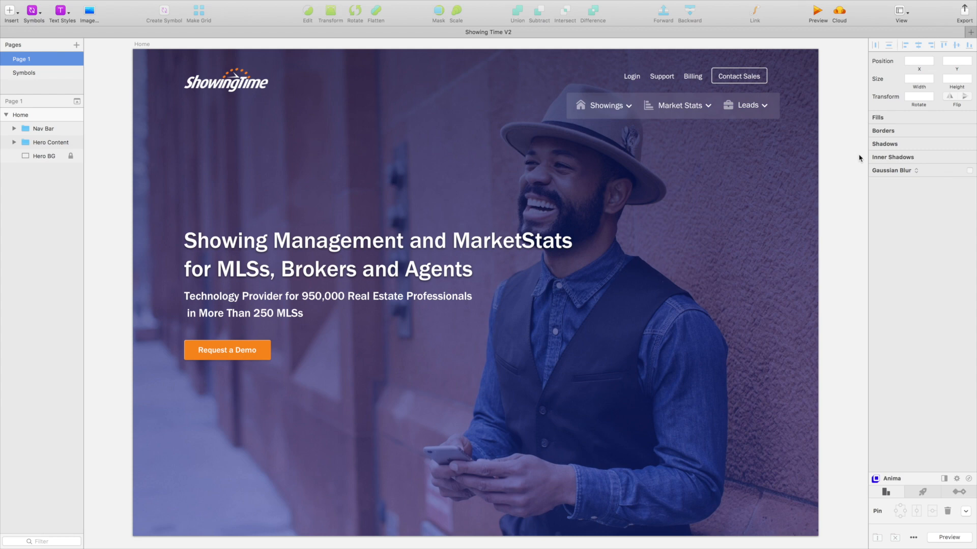
scroll(859, 158, right, 1)
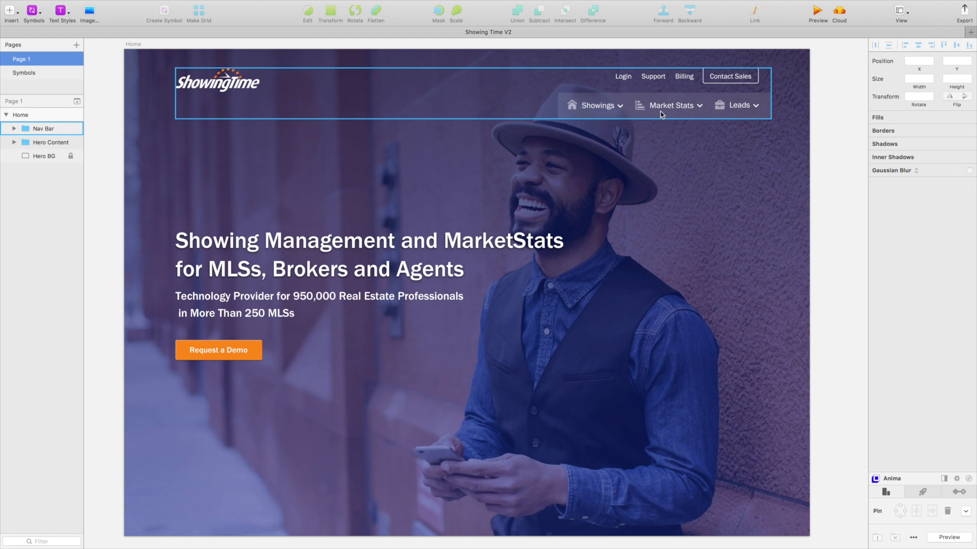
super+click(597, 108)
click(703, 178)
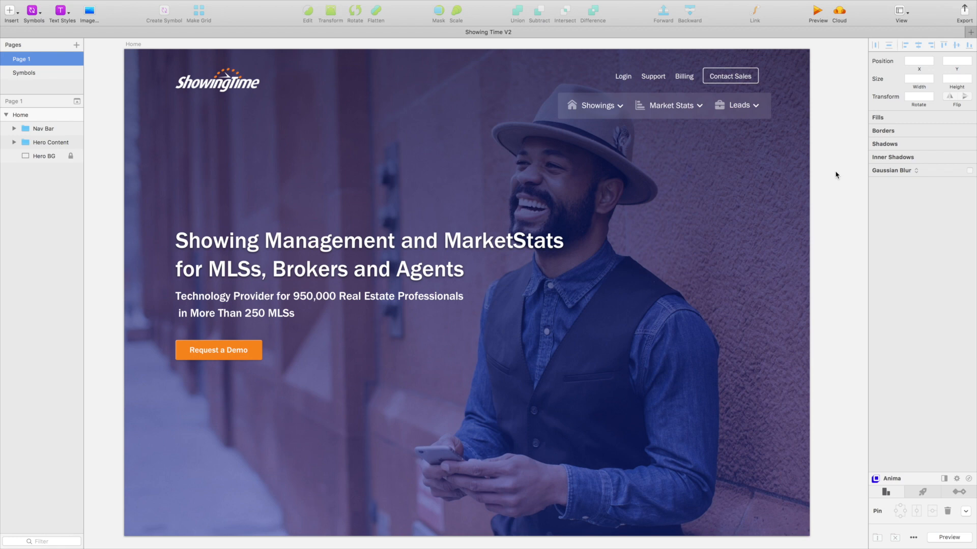
scroll(835, 172, down, 1)
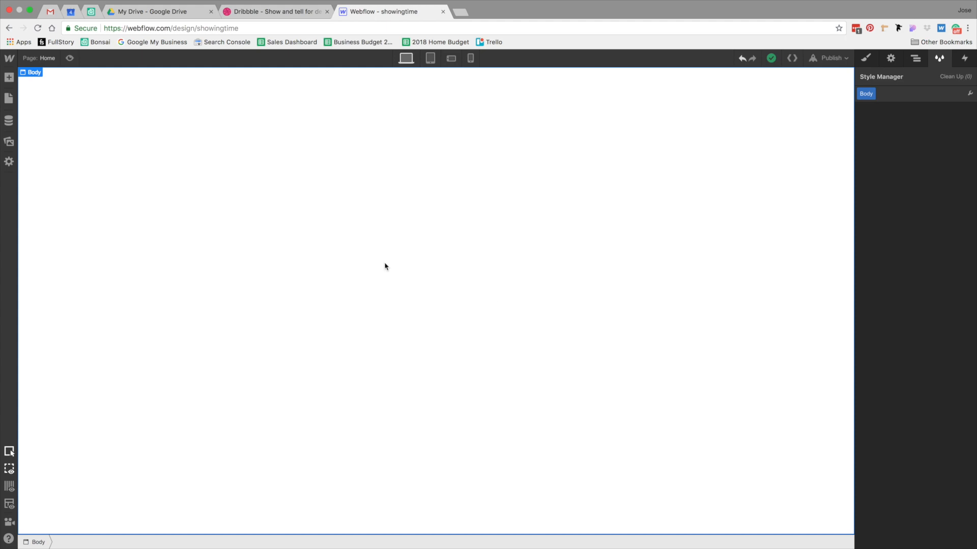
Switch to the showingtime project in Webflow, add a Section to the empty page and set its tag to Header.
click(9, 77)
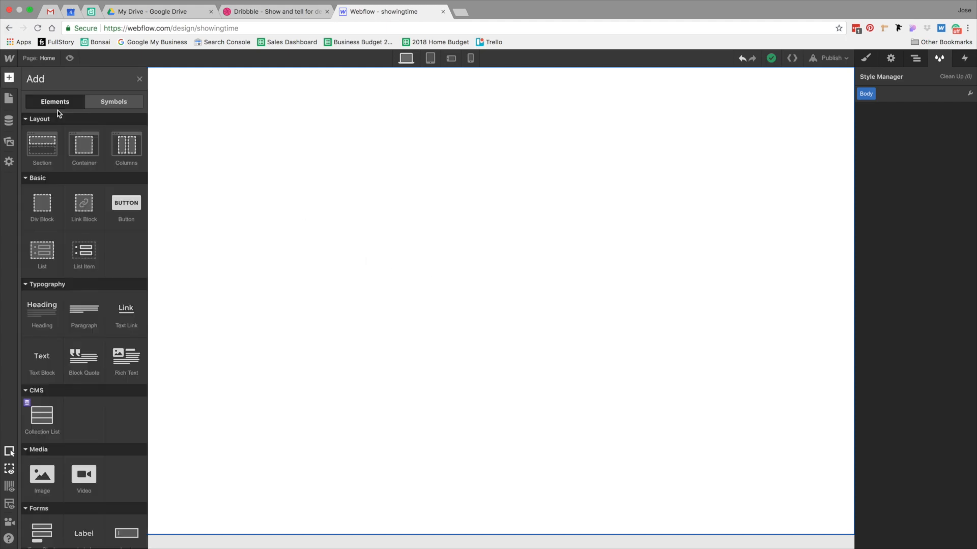
drag(49, 162, 382, 183)
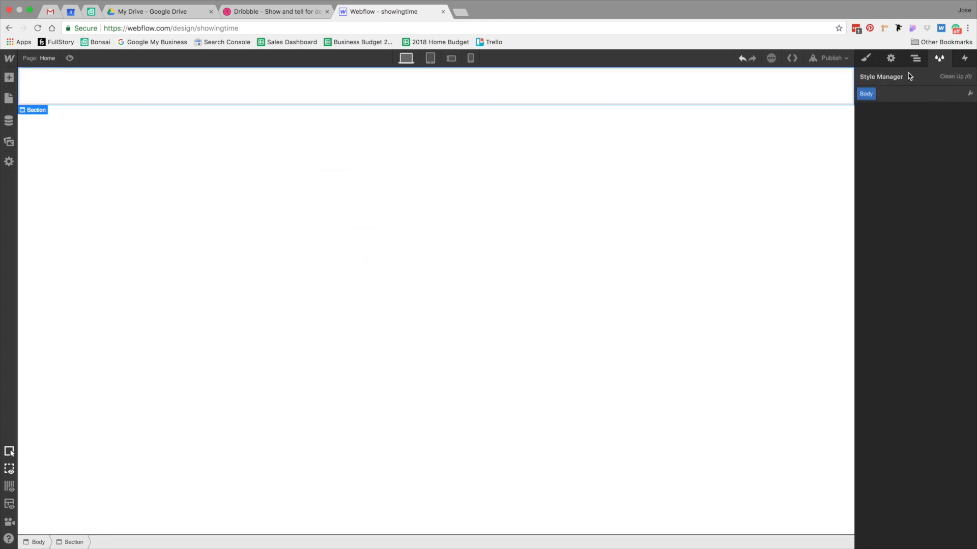
click(894, 61)
click(894, 110)
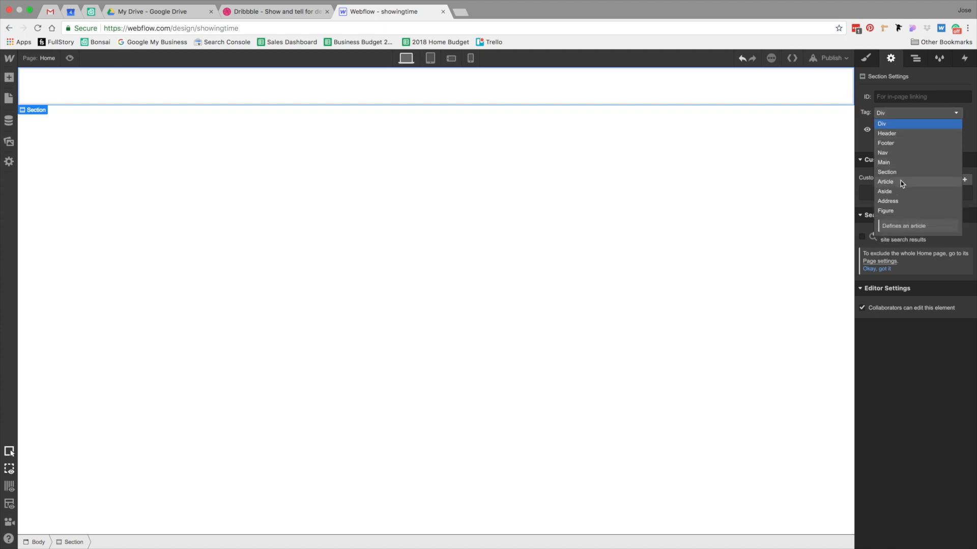
click(897, 134)
Give the new section a class named Hero.
click(866, 60)
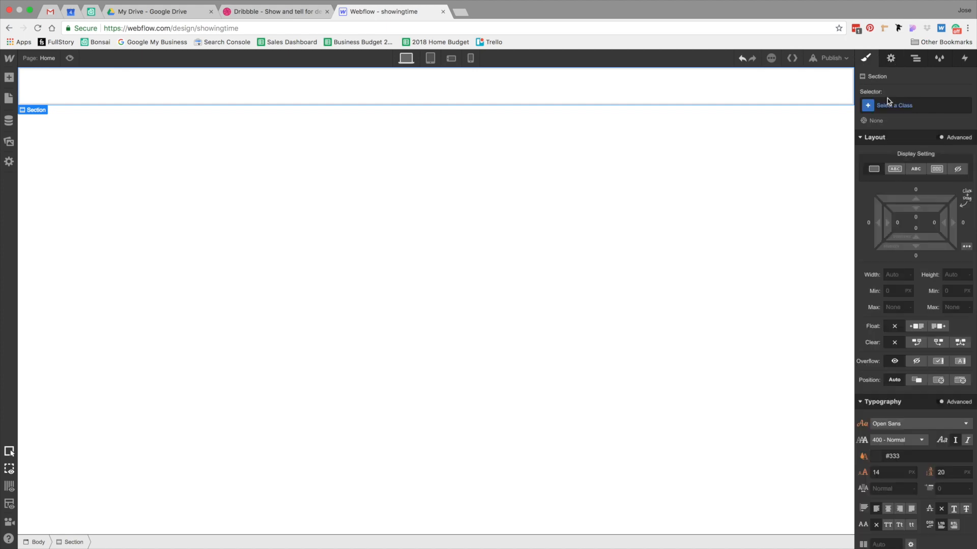
click(893, 106)
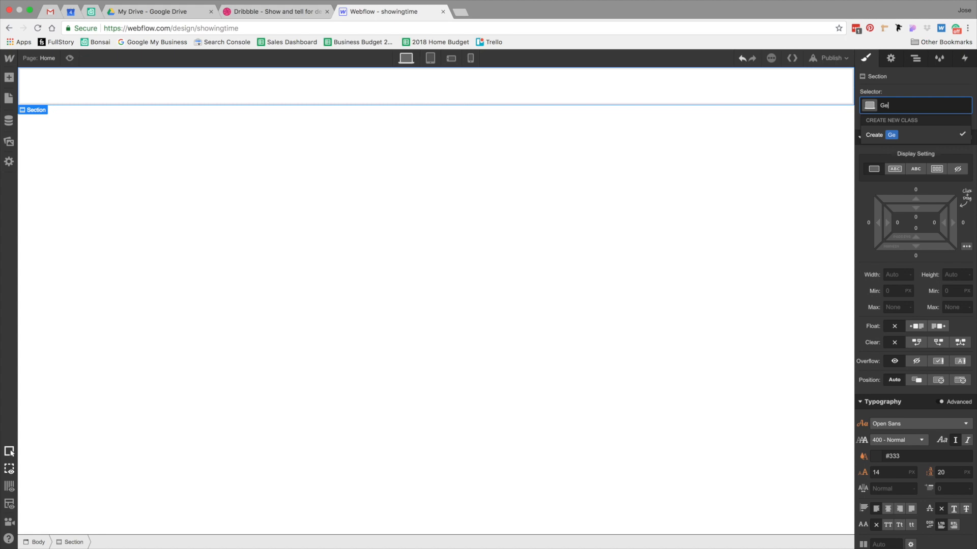
text(Hero)
key(Return)
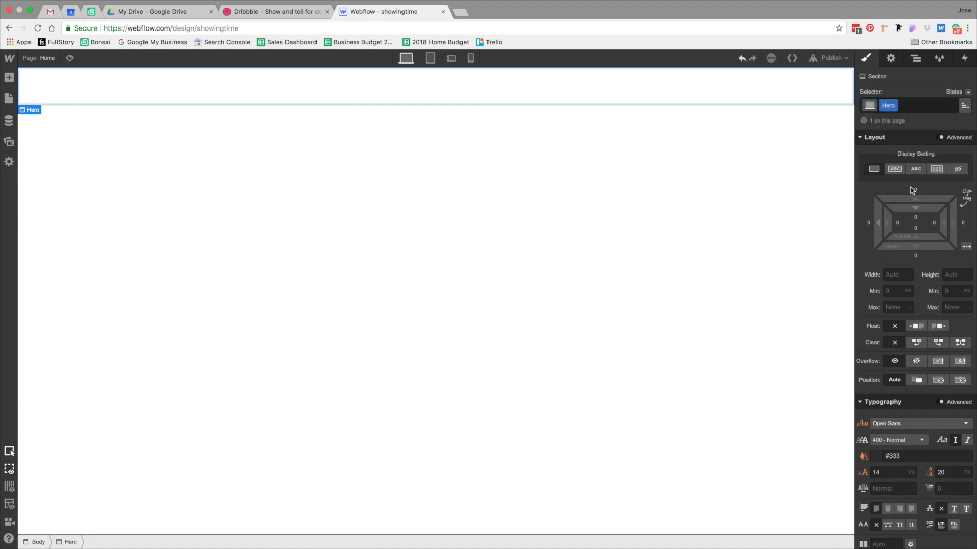
Add New Hero BG.jpg as the Hero section's background image and set its size to Cover.
scroll(958, 371, down, 3)
scroll(958, 372, down, 2)
click(933, 343)
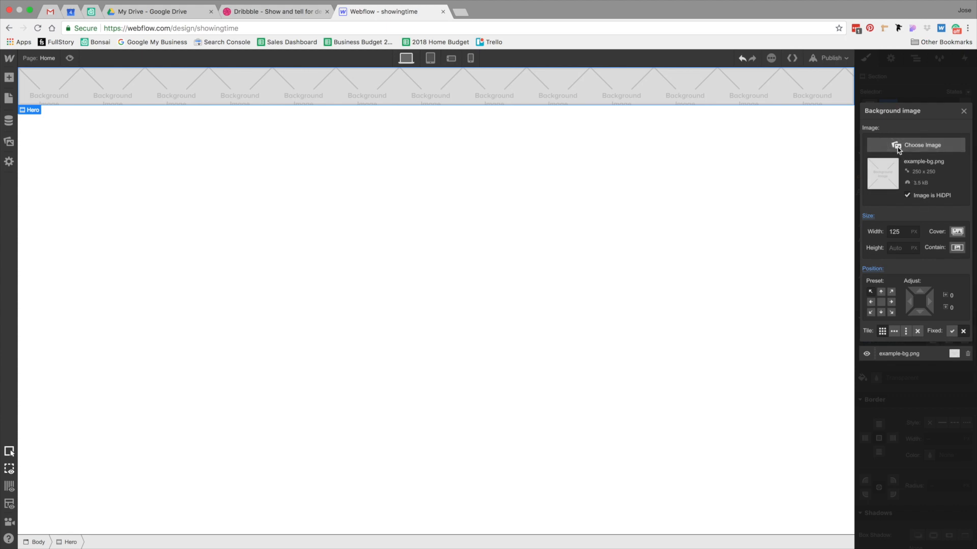
click(922, 145)
click(81, 189)
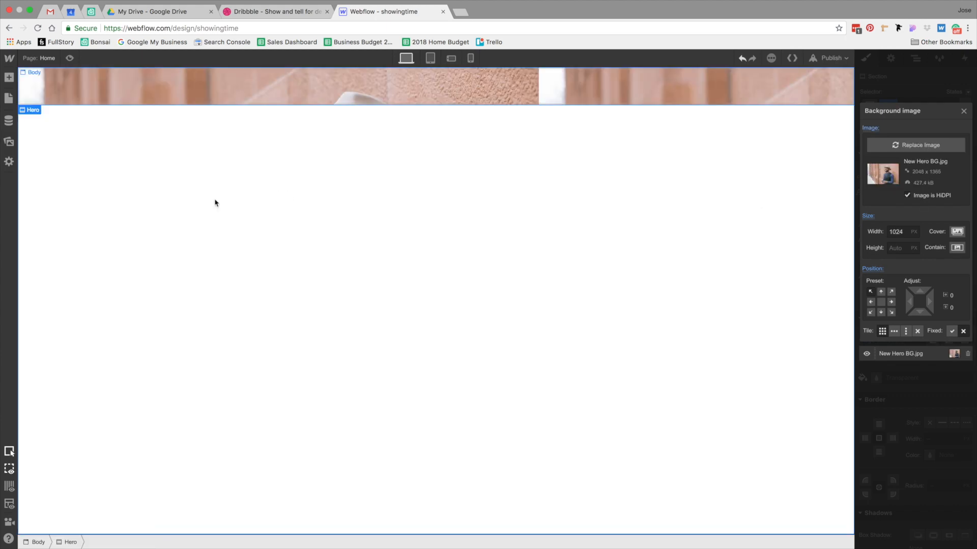
click(957, 233)
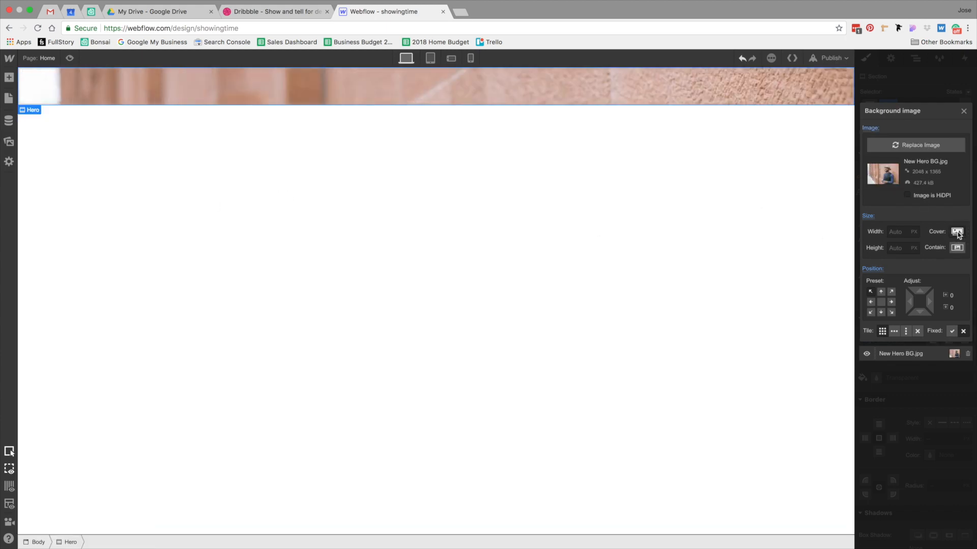
Center the Hero section's background image and turn off its tiling.
click(881, 304)
click(919, 333)
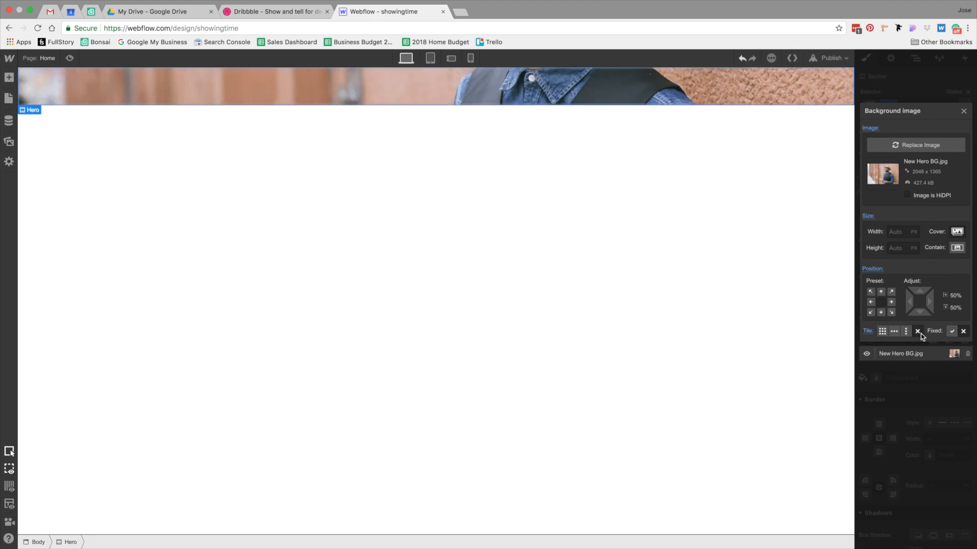
click(933, 407)
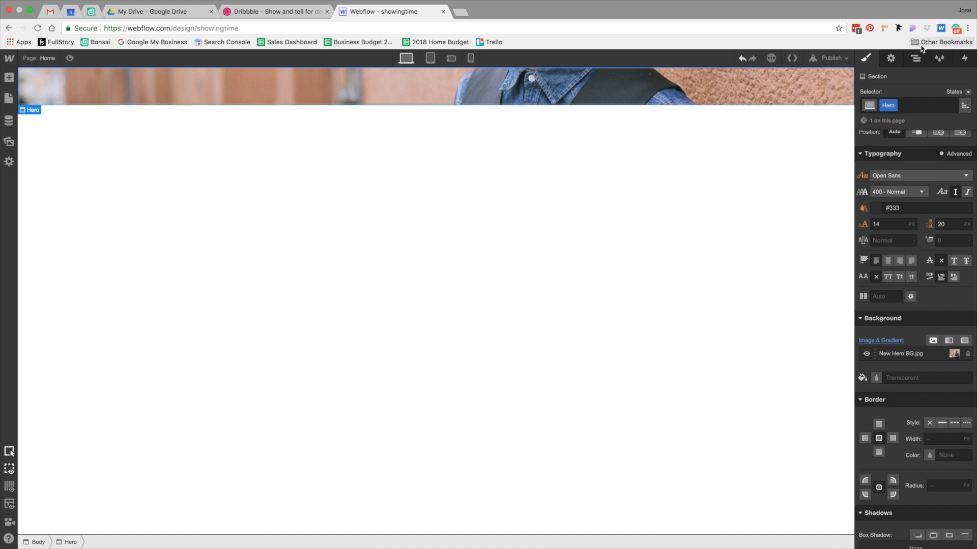
Set the Hero section's height to 100vh.
scroll(905, 259, up, 2)
scroll(905, 258, up, 4)
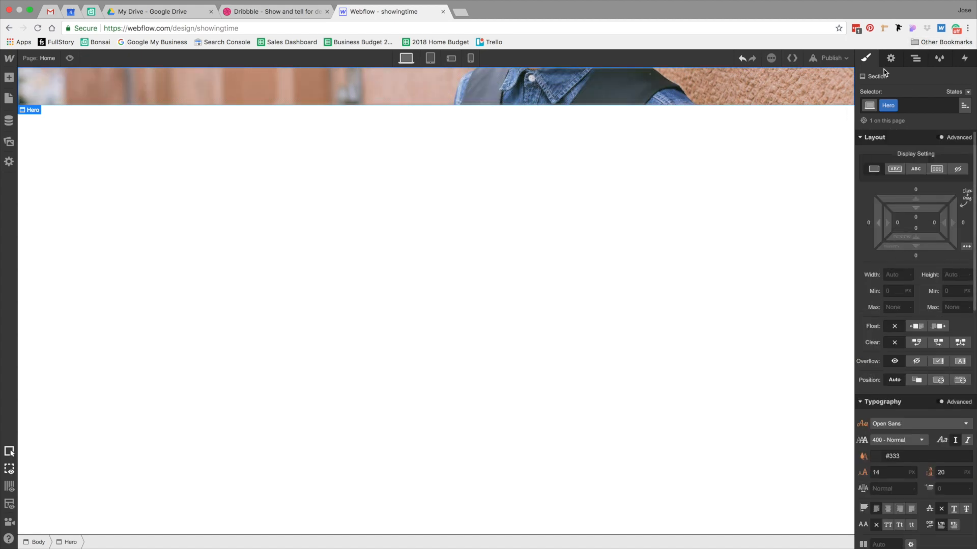
click(953, 275)
text(100vh)
key(Return)
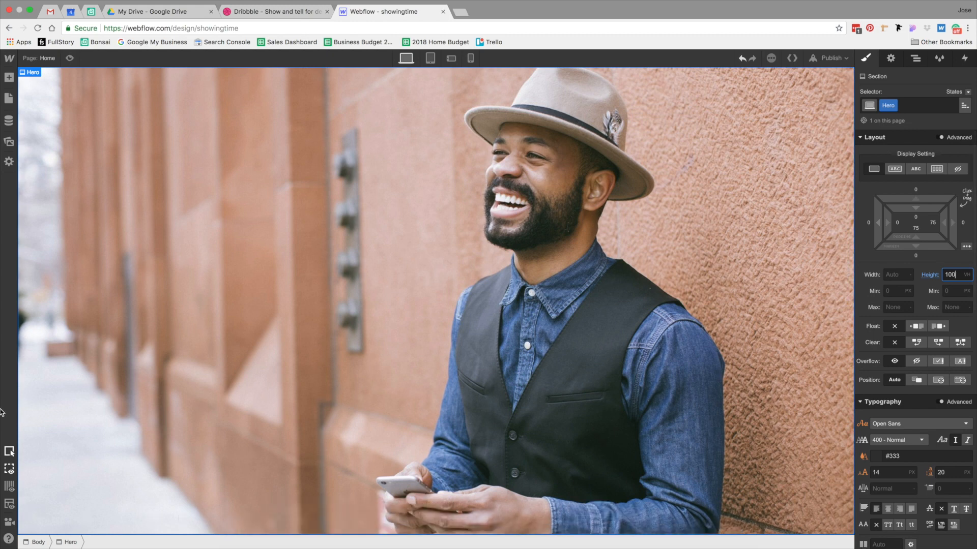
Add a linear gradient over the Hero background image and set its starting stop to the dark navy swatch at 70% opacity.
scroll(941, 301, down, 5)
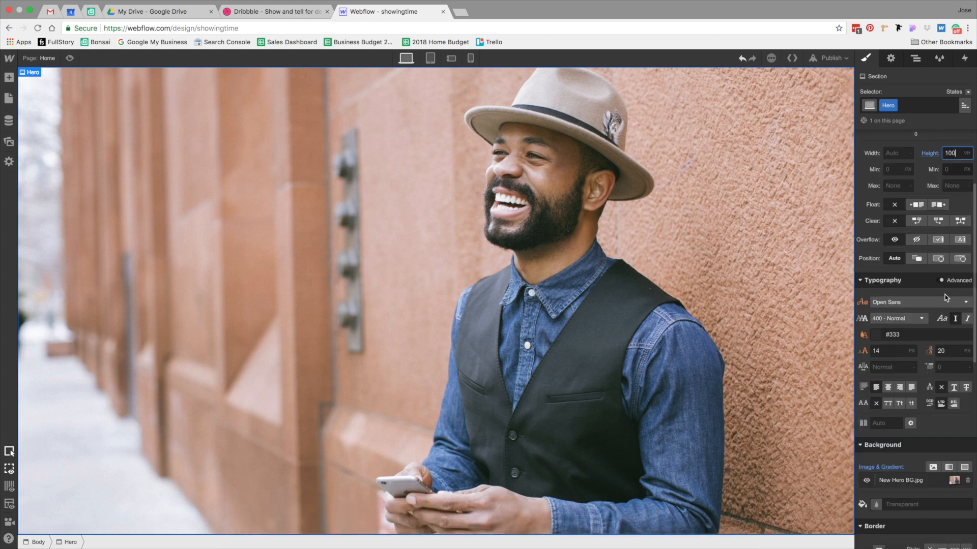
scroll(940, 302, down, 3)
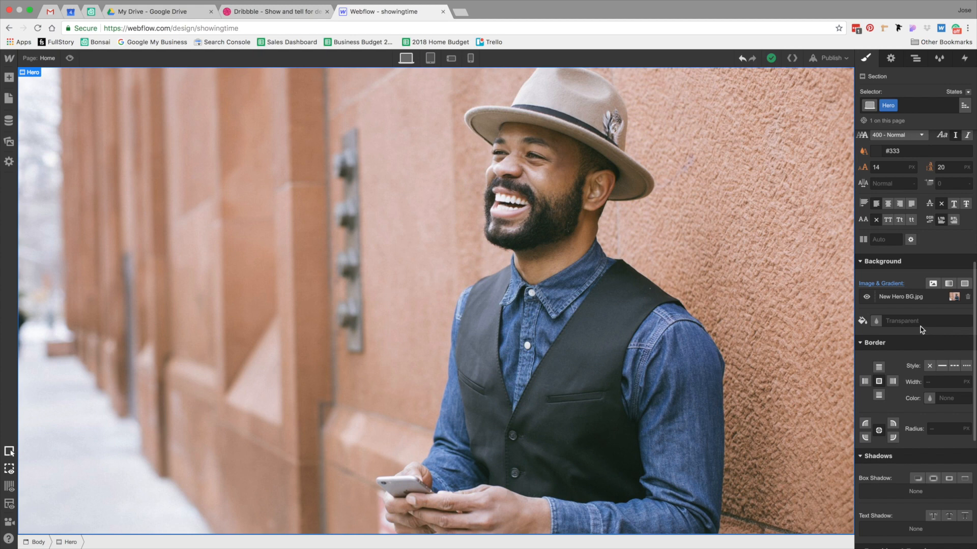
click(960, 283)
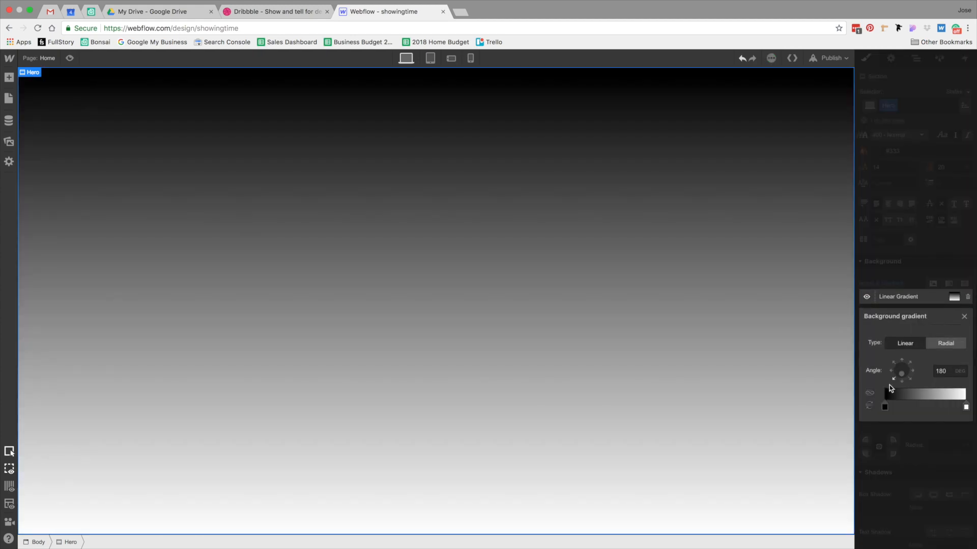
click(884, 405)
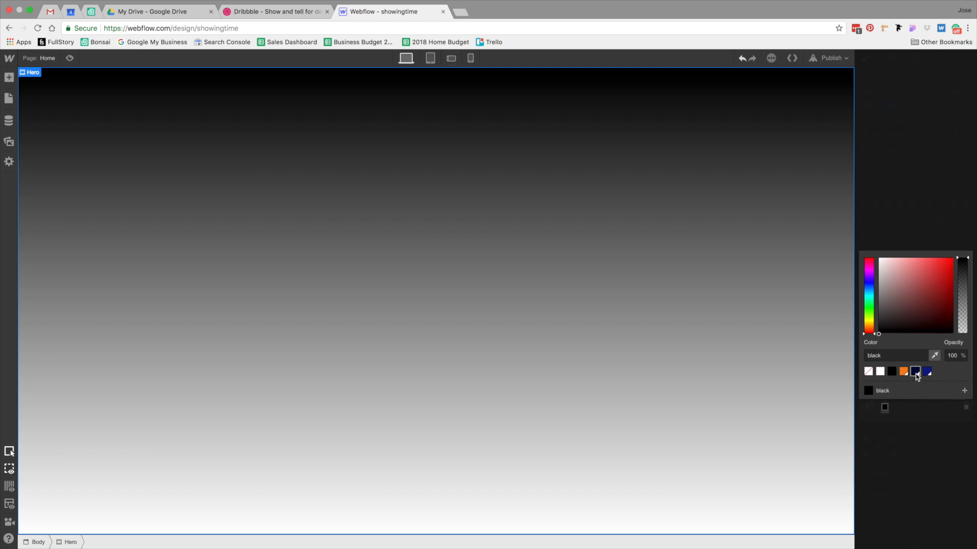
click(917, 375)
click(953, 356)
text(70)
key(Return)
click(948, 461)
Set the gradient's end stop to the Gradient Blue swatch at 50% opacity.
click(959, 408)
click(927, 372)
click(952, 355)
text(50)
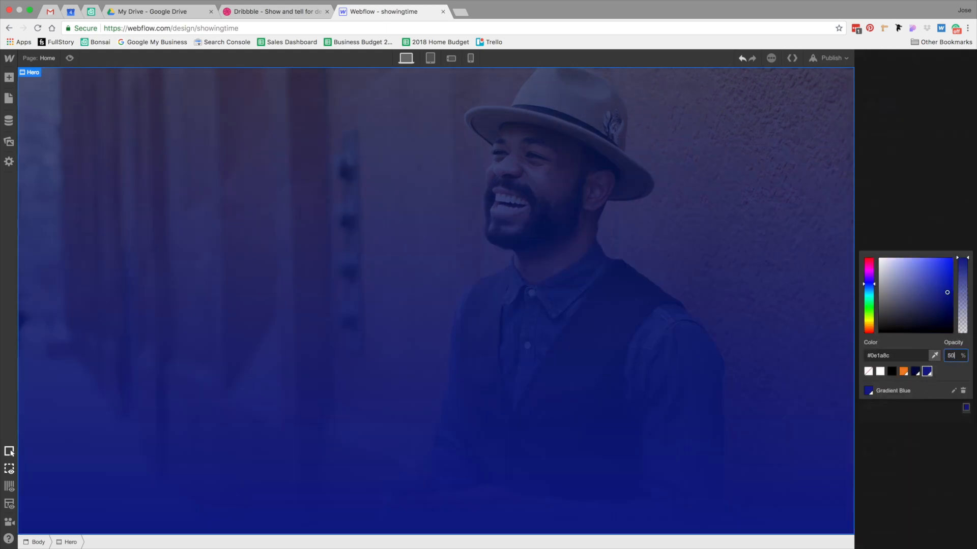
key(Return)
click(941, 481)
click(783, 402)
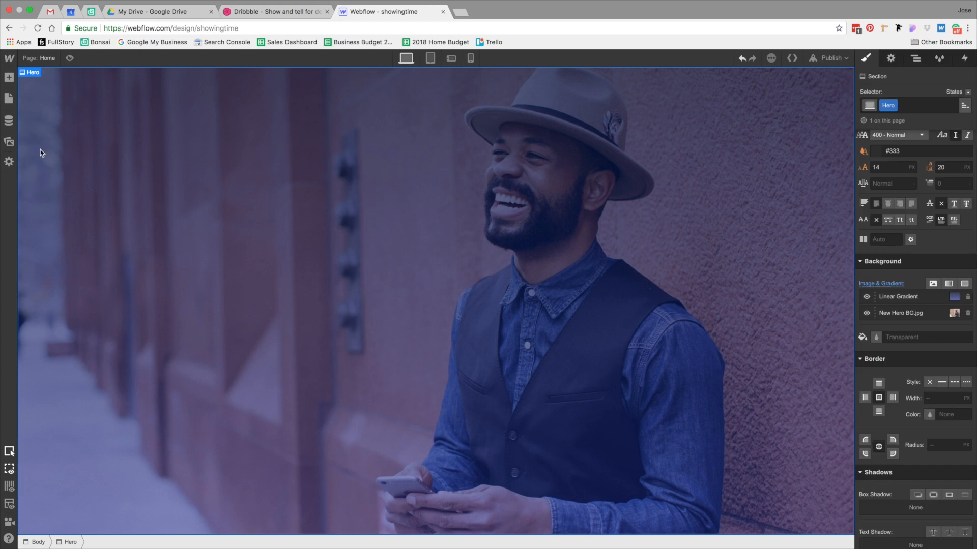
Try to place a Navbar component on the Hero section.
click(8, 77)
scroll(75, 270, down, 3)
scroll(74, 270, down, 5)
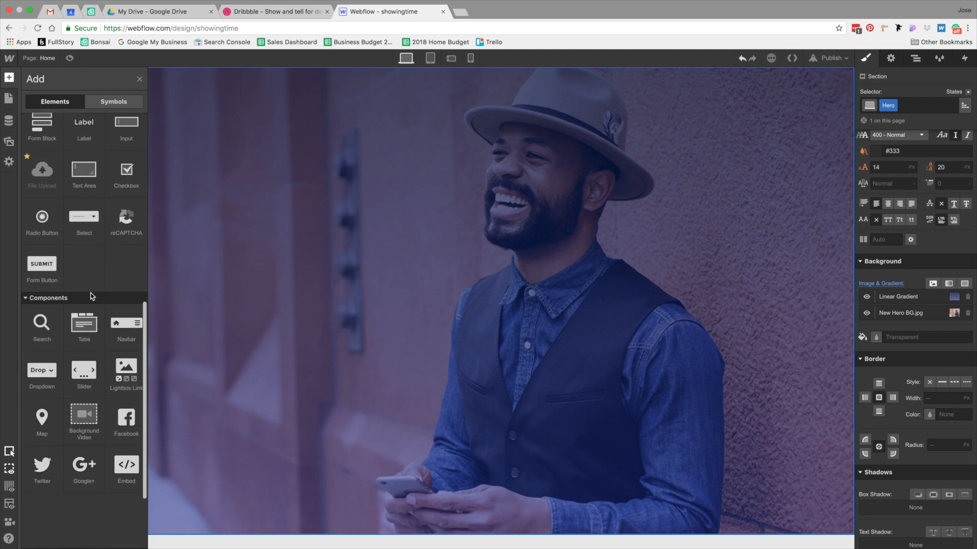
drag(122, 330, 319, 283)
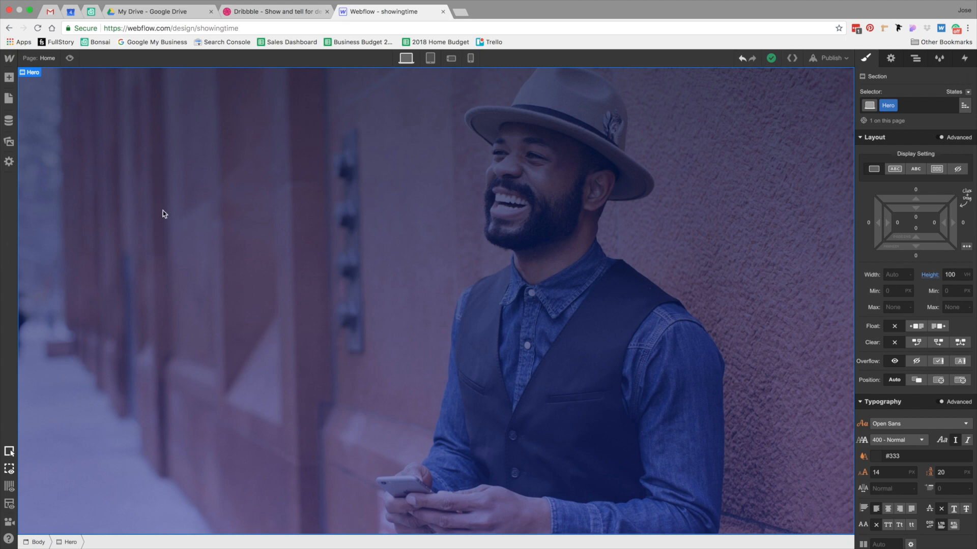
Add a Navbar component inside the Hero section, with the page structure shown in the Navigator.
click(915, 58)
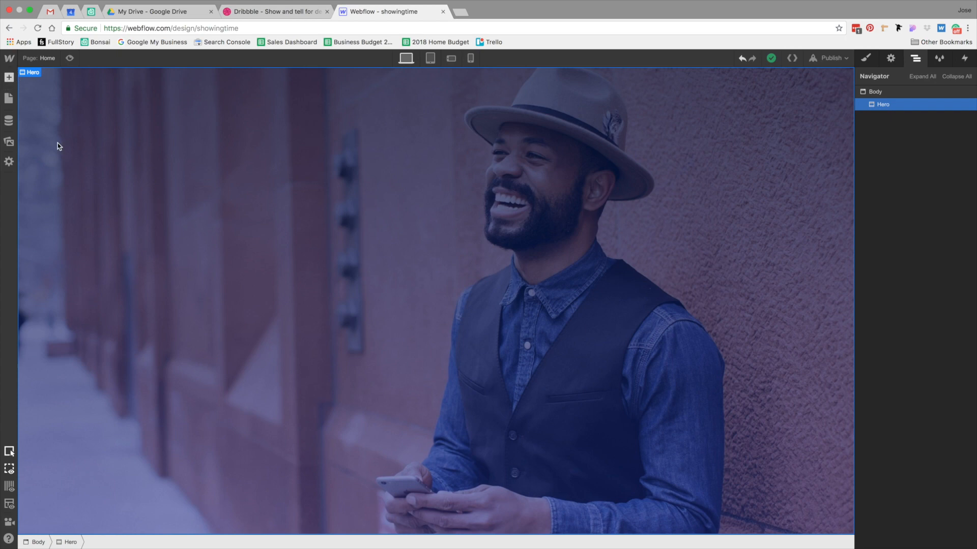
key(a)
scroll(121, 352, down, 10)
scroll(121, 352, down, 5)
drag(126, 293, 442, 285)
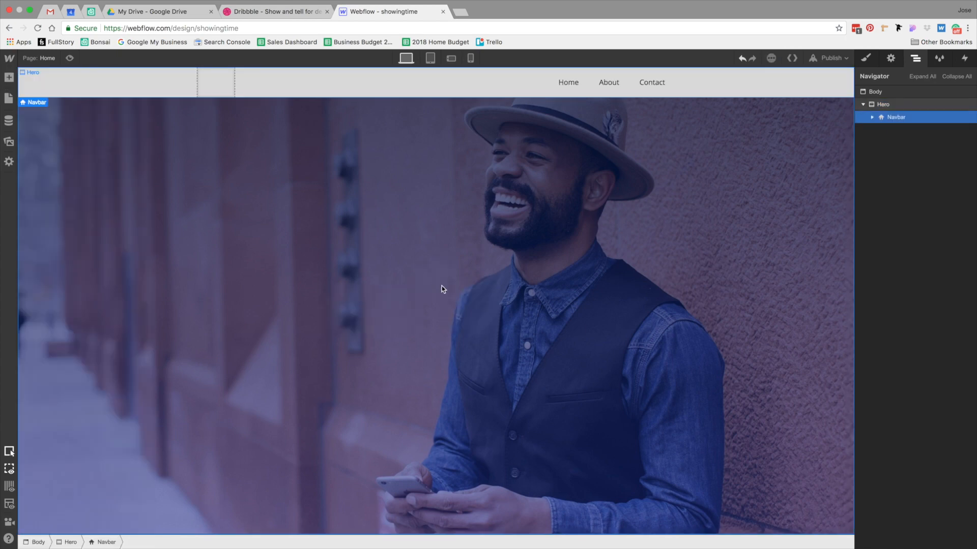
Make the Navbar's background color transparent.
click(874, 60)
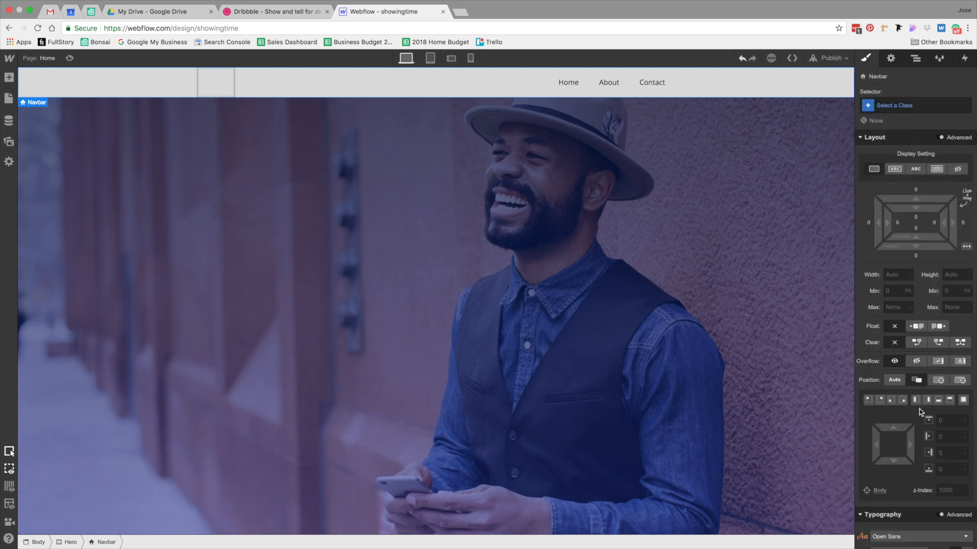
scroll(919, 409, down, 10)
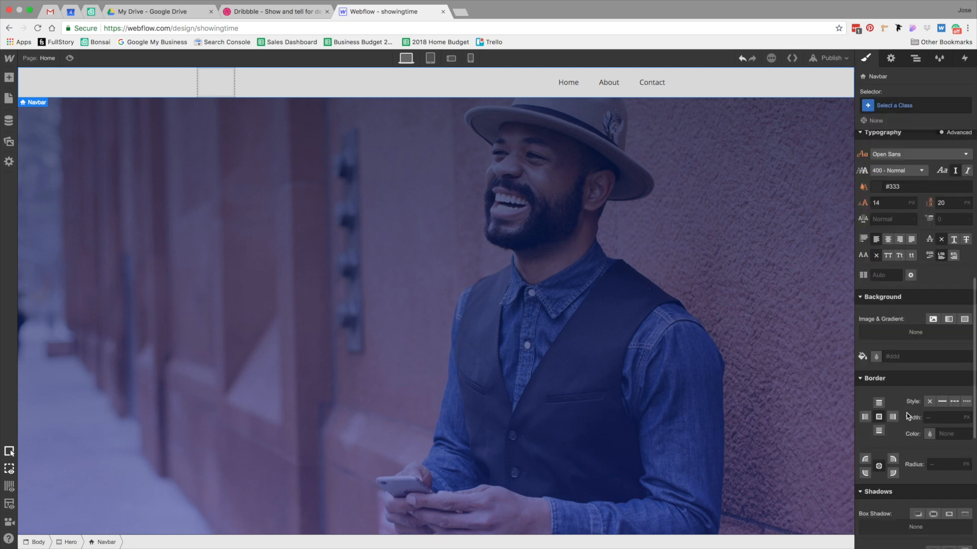
click(879, 360)
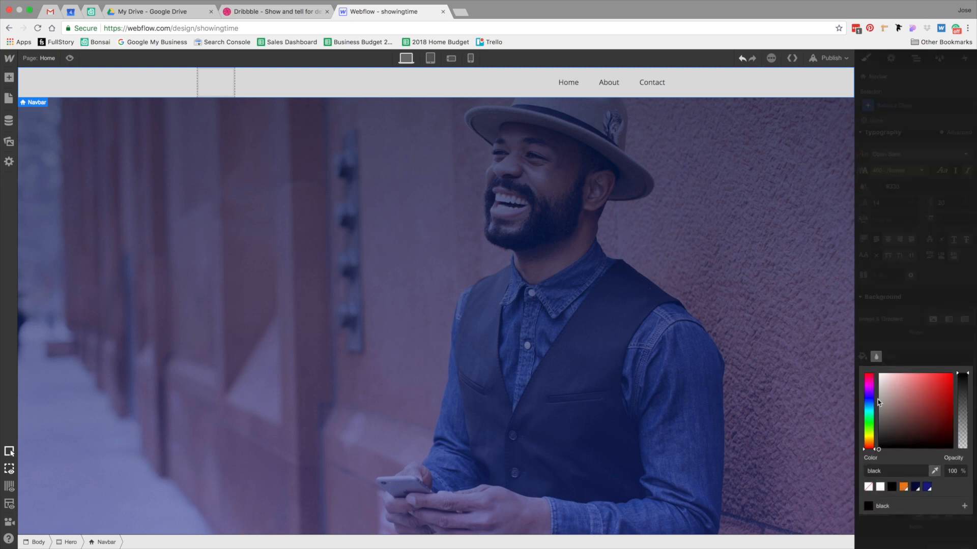
click(870, 486)
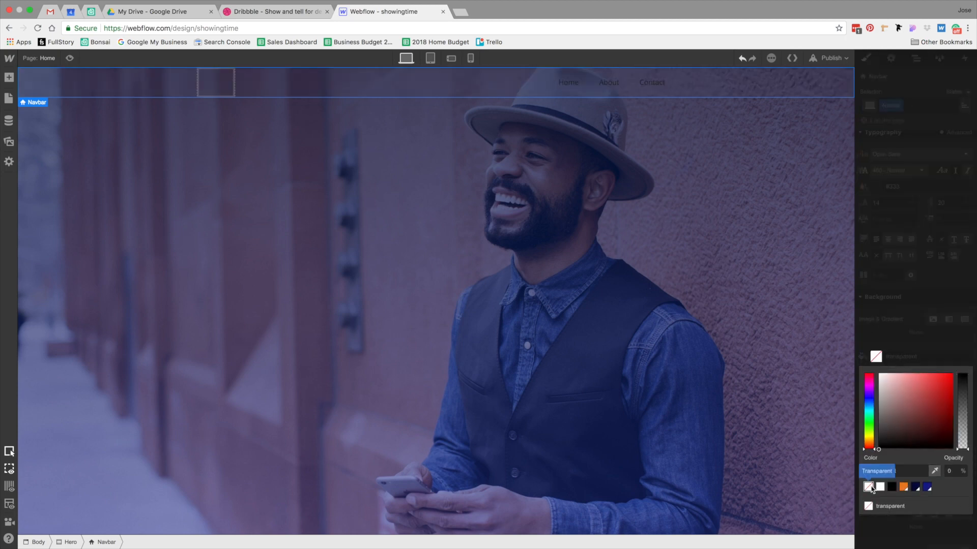
click(907, 353)
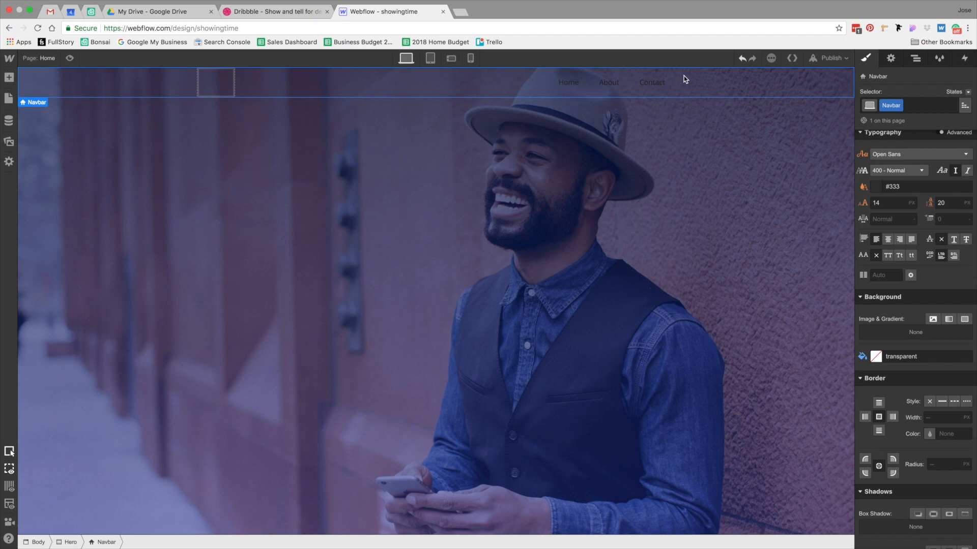
Move the Brand, Nav Menu and Menu Button directly under the Navbar and delete its default container.
click(915, 58)
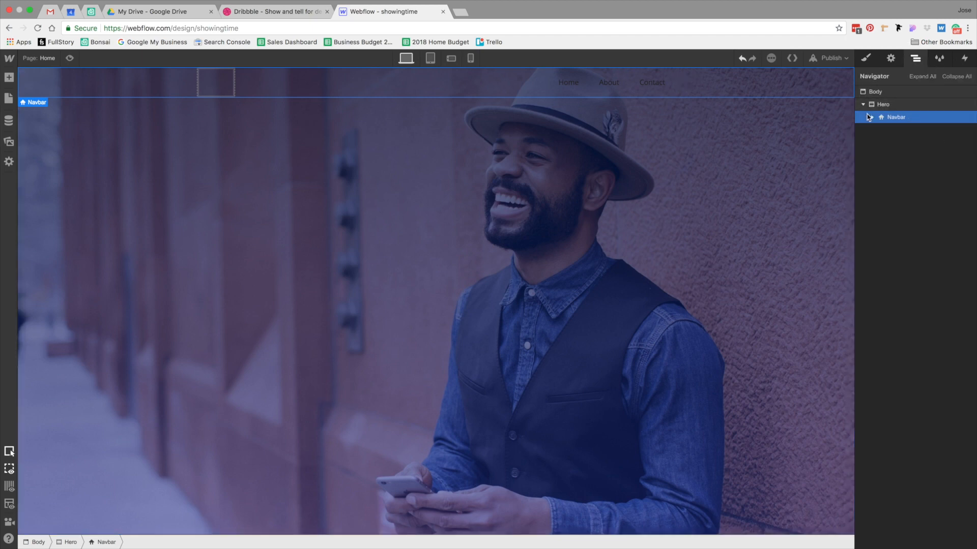
click(879, 131)
mouse_move(900, 144)
mouse_down()
mouse_move(915, 139)
mouse_move(902, 126)
mouse_move(877, 131)
mouse_move(914, 140)
mouse_move(907, 154)
mouse_up()
click(906, 170)
key(Delete)
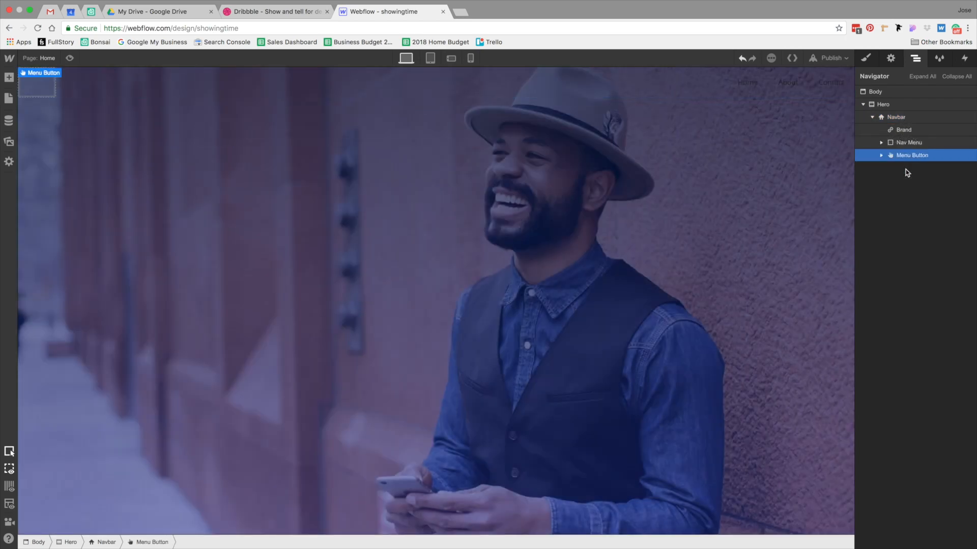
Add a Div Block inside the Navbar to hold its elements and give it the class Container.
click(9, 79)
drag(48, 206, 900, 139)
key(s)
click(892, 103)
text(Nav C)
key(BackSpace)
key(BackSpace)
key(super+a)
text(Container)
key(Return)
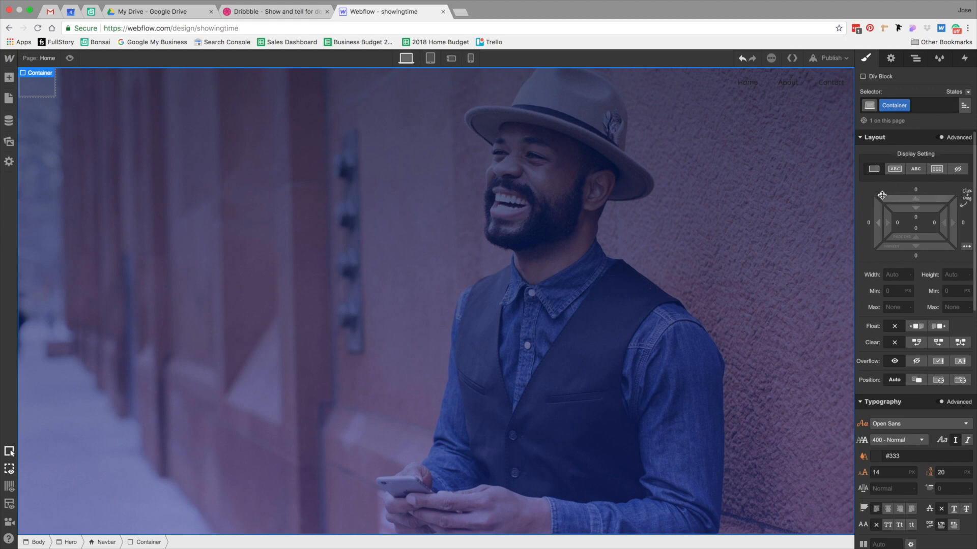
Set the Container to 85% width with automatic side margins and a maximum width of 1224 px.
click(892, 275)
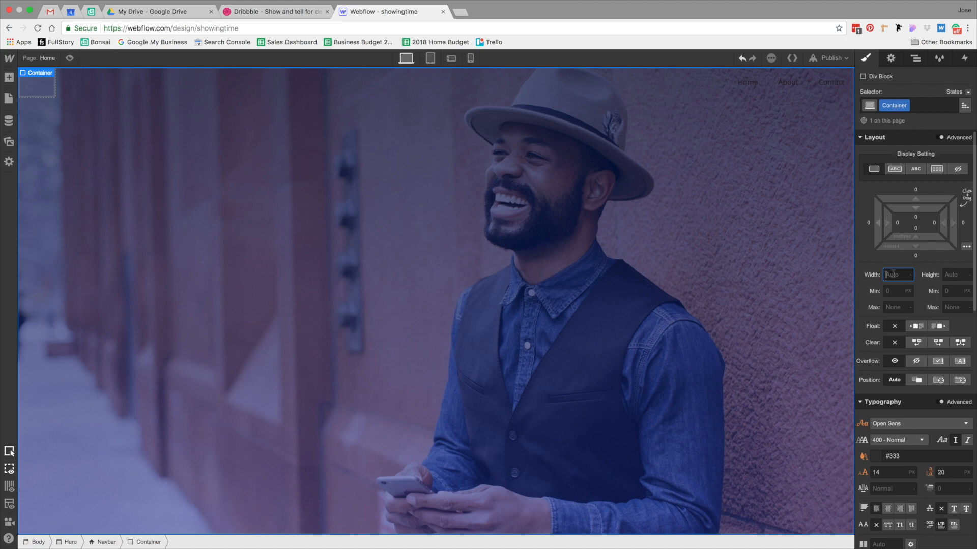
text(85%)
key(Return)
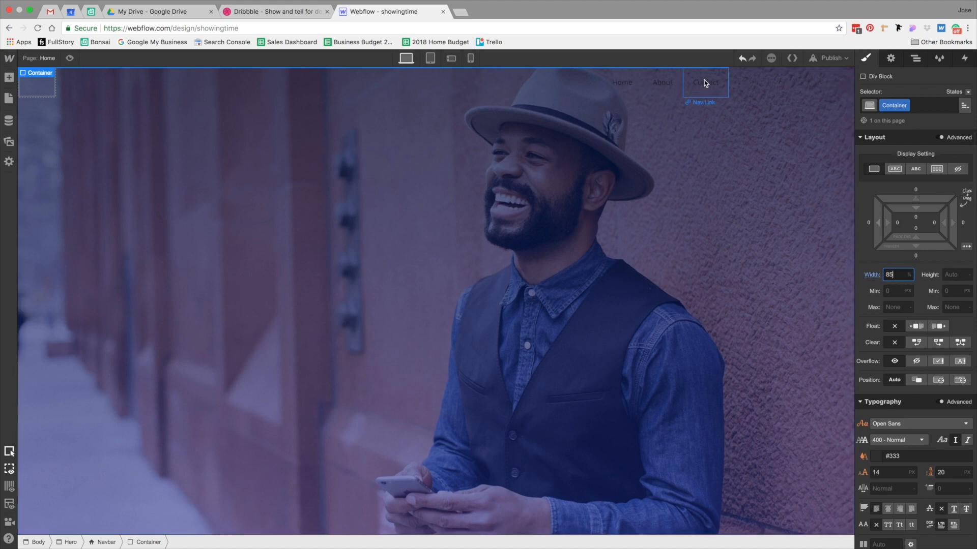
click(966, 246)
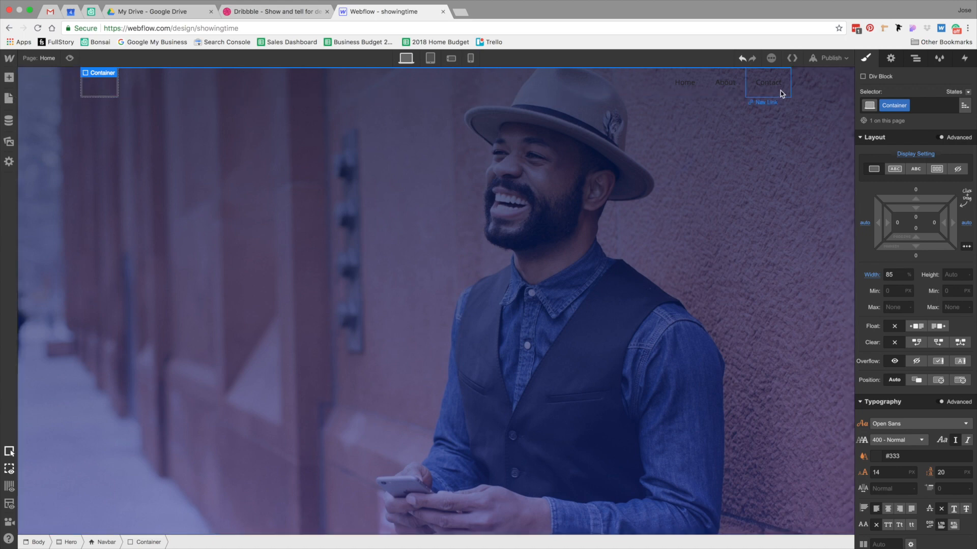
click(898, 307)
text(1224)
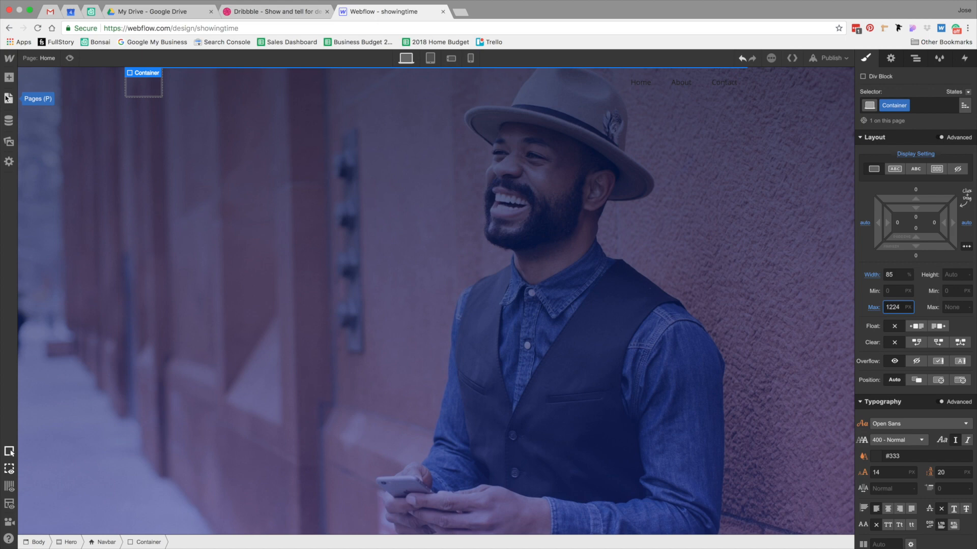
Place the ShowingTime logo image from the assets into the Navbar's Brand link and mark it as HiDPI.
click(8, 141)
drag(117, 194, 151, 84)
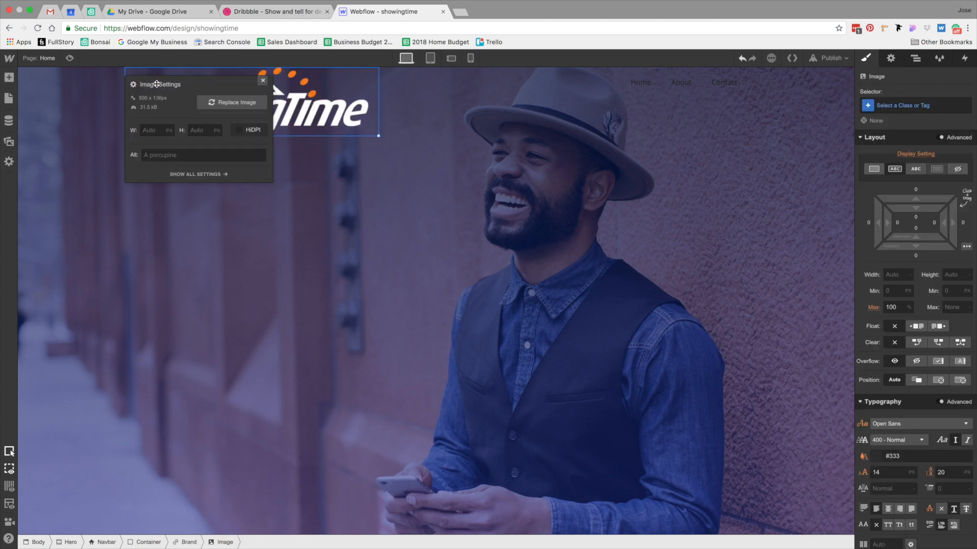
click(239, 131)
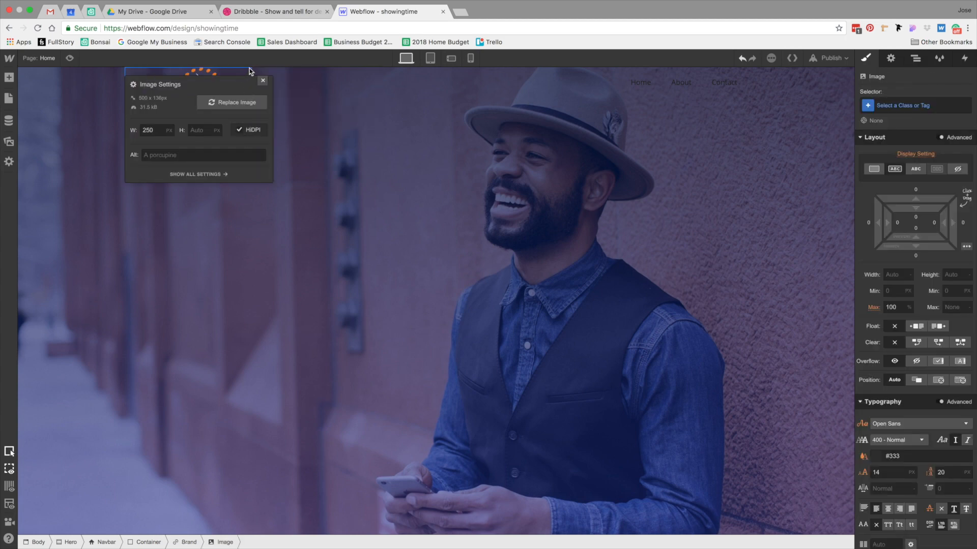
click(263, 81)
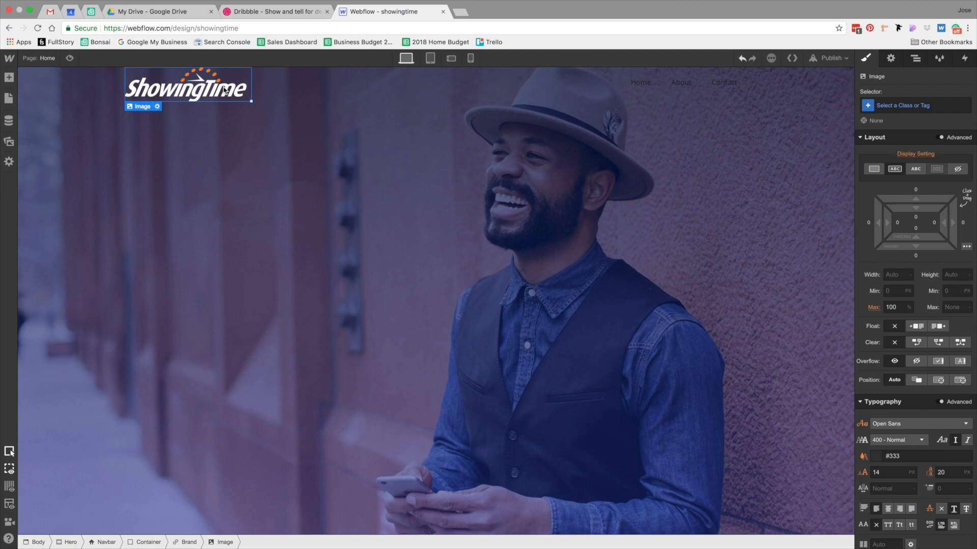
Give the logo image the class Logo and set its width to 183 px.
click(915, 105)
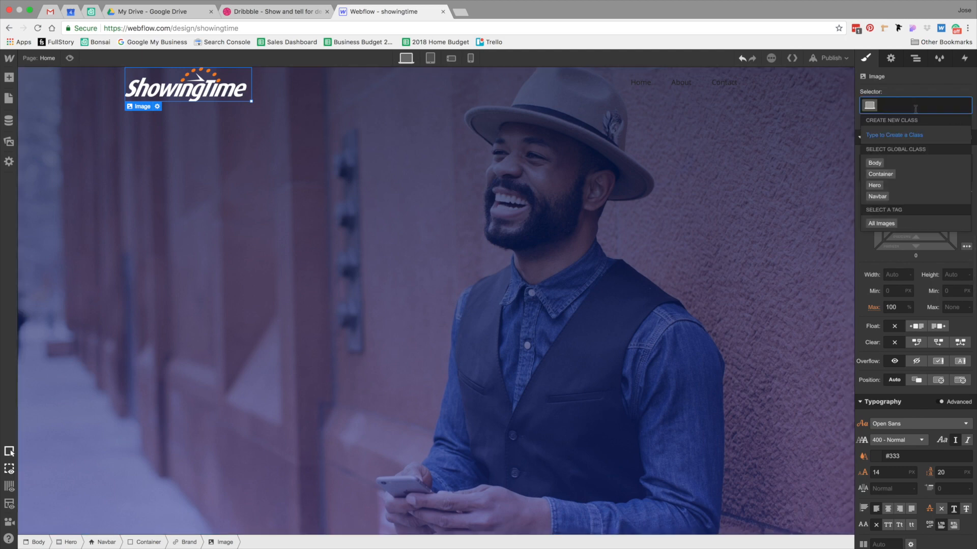
text(Logo)
key(Return)
click(897, 276)
text(183)
key(Return)
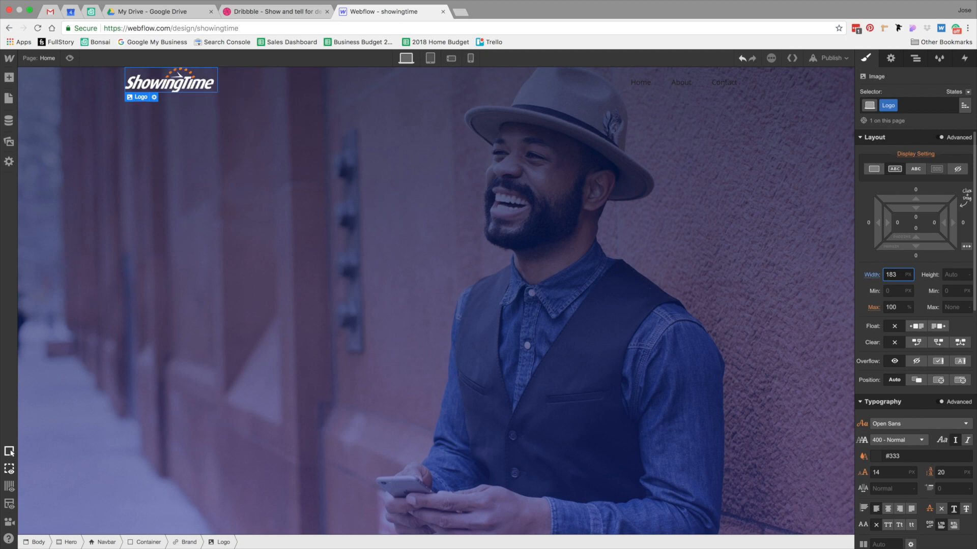
Set the Navbar's top padding to 40 px.
click(257, 80)
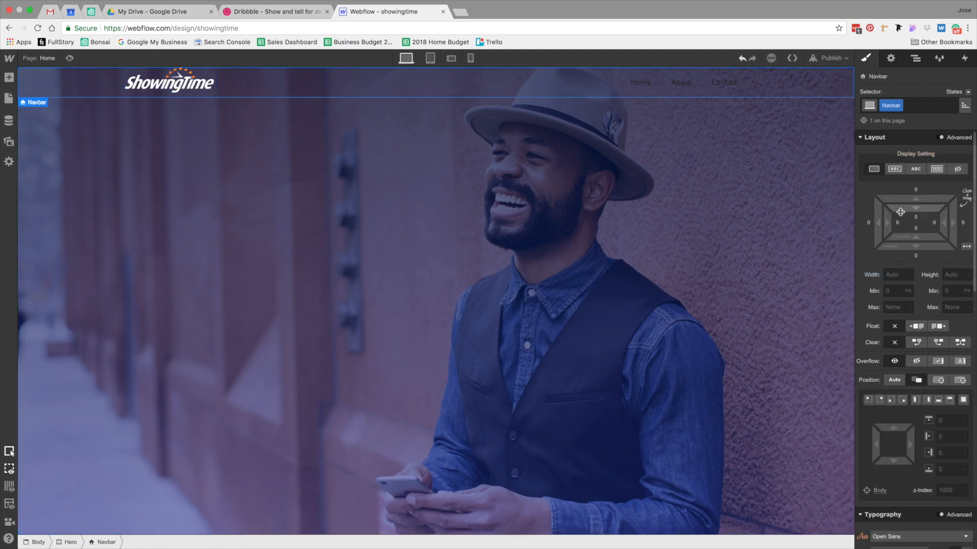
click(916, 221)
text(40)
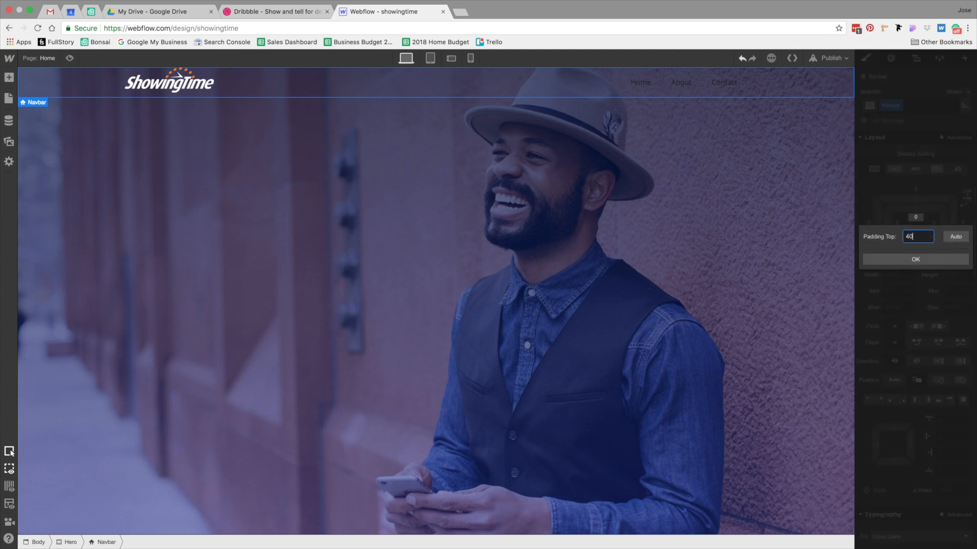
key(Return)
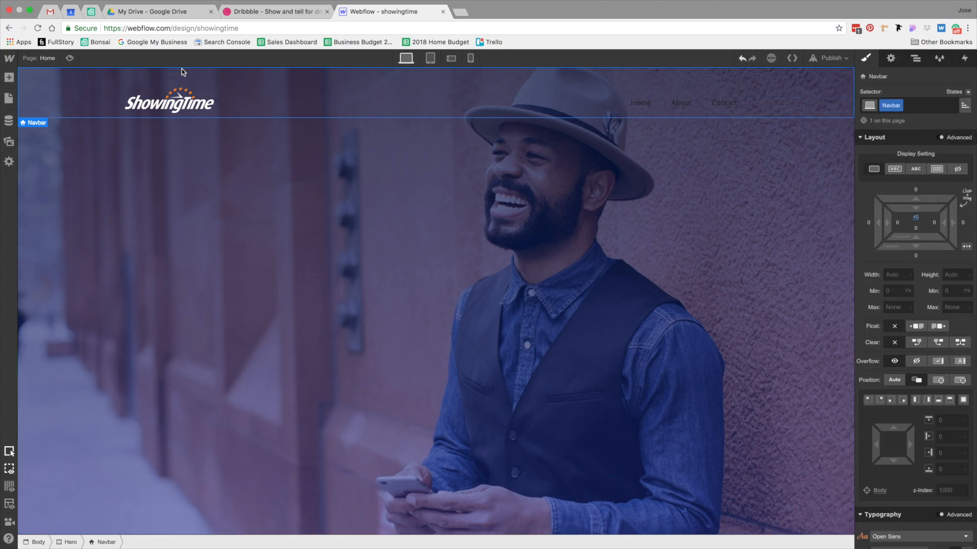
Delete the About and Contact links from the Navbar, keeping only the Home link.
click(669, 105)
key(Delete)
key(Delete)
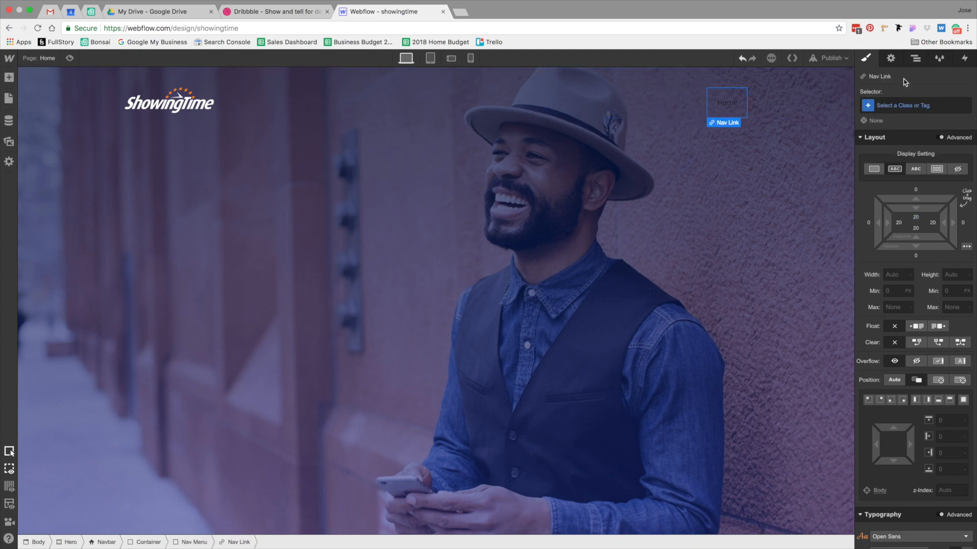
Add two div blocks inside the Nav Menu and nest the Home link in the first one.
click(914, 60)
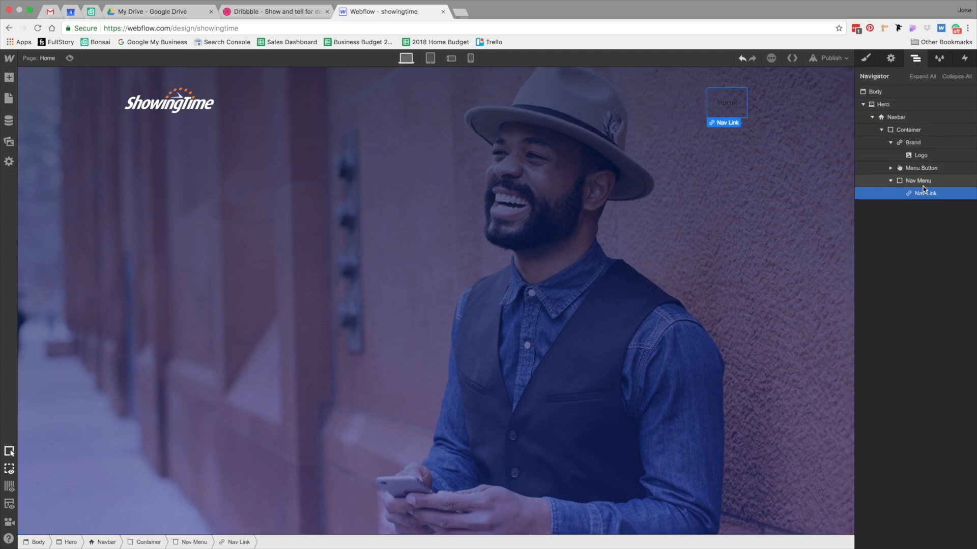
click(9, 77)
drag(39, 206, 922, 199)
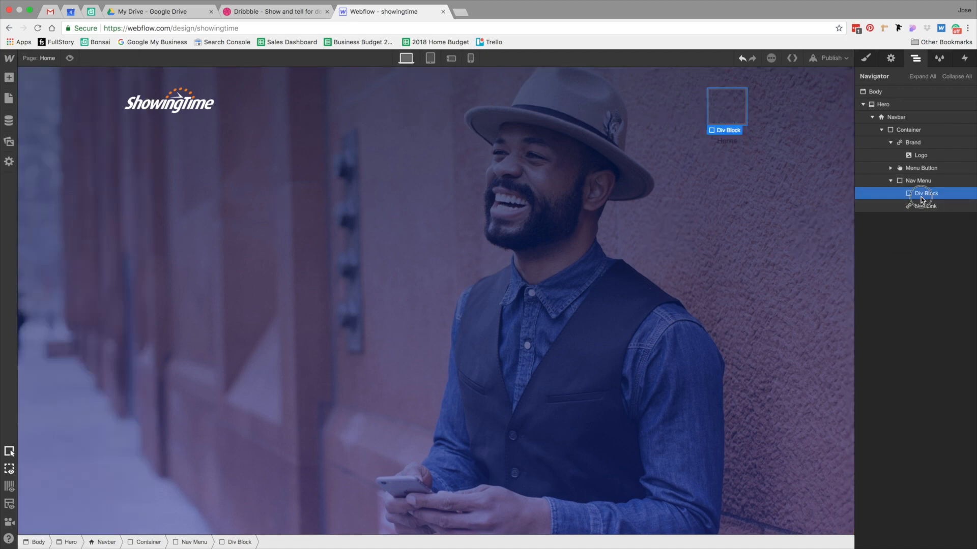
drag(923, 221, 924, 198)
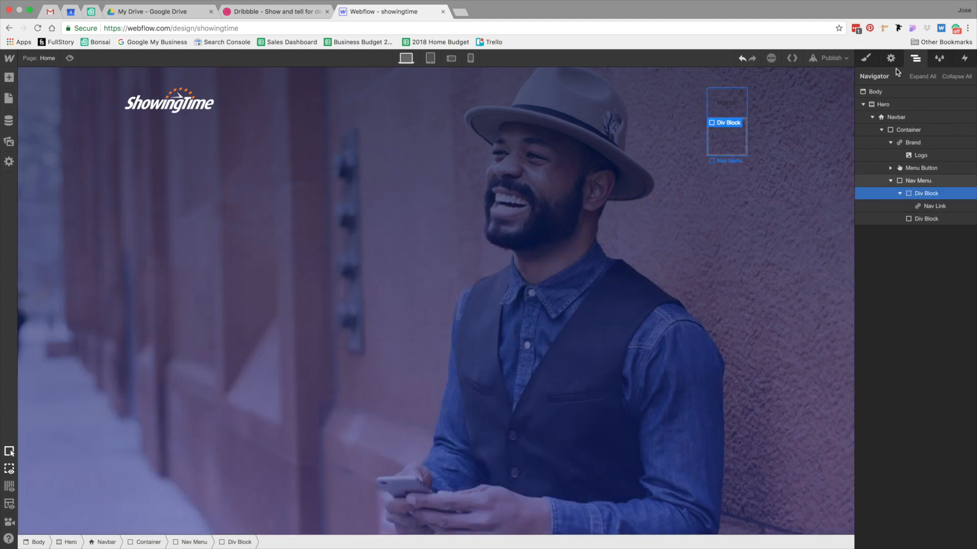
Give the div block that holds the Home link the class Top Nav.
key(s)
click(899, 106)
text(To)
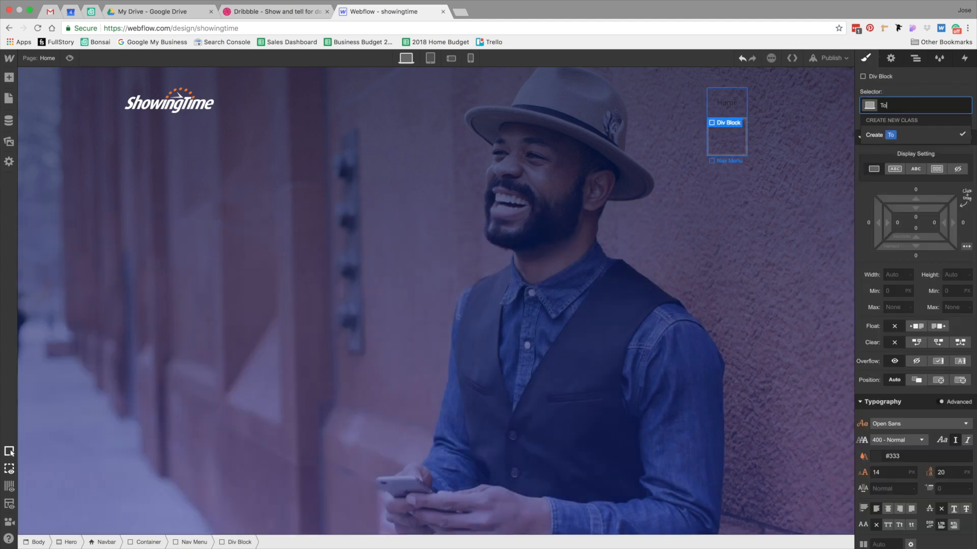
text(p Nav)
key(Return)
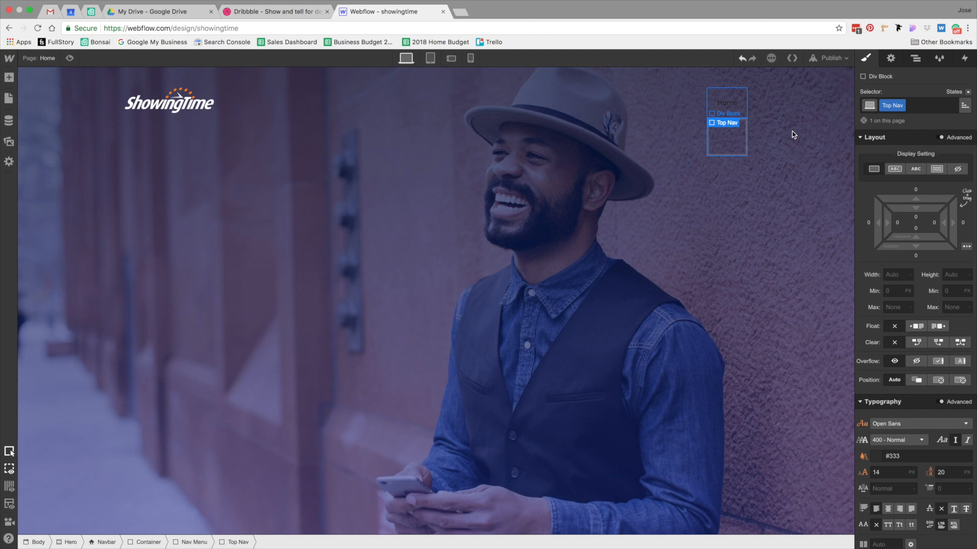
Give the empty div block below Top Nav the class Bottom Nav.
key(BackSpace)
click(923, 104)
text(Bottom)
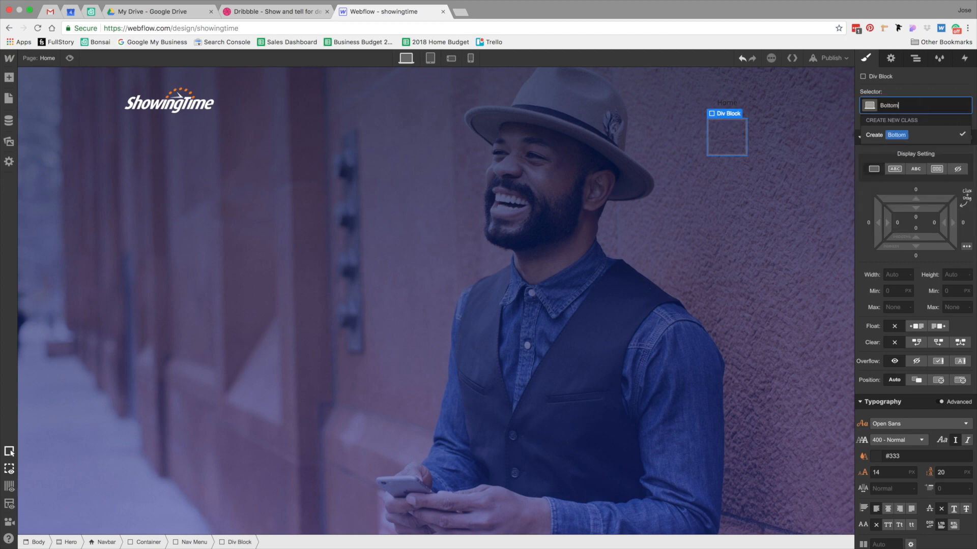
text( Nav)
key(Return)
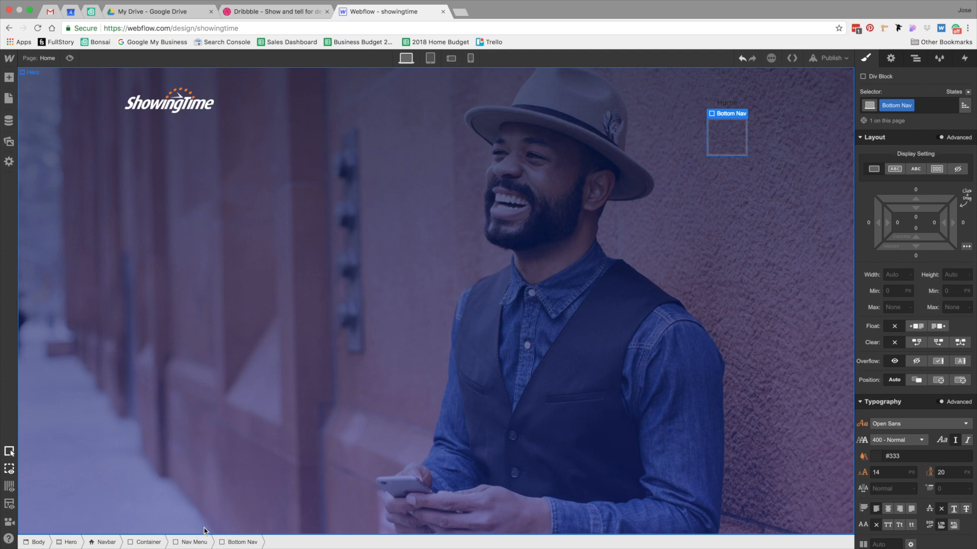
Make the Nav Menu a vertical flex layout with its children justified to the start and aligned to the right.
click(194, 541)
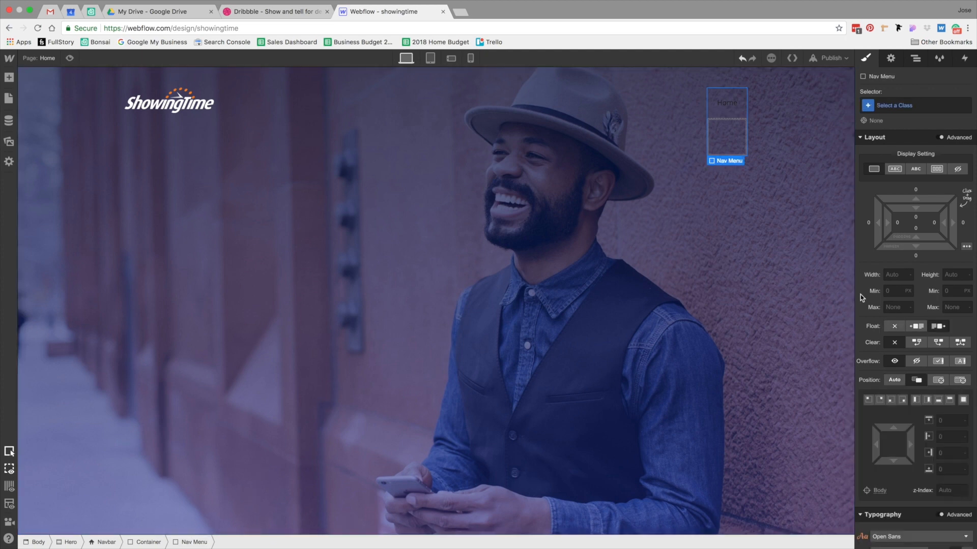
click(937, 170)
click(911, 210)
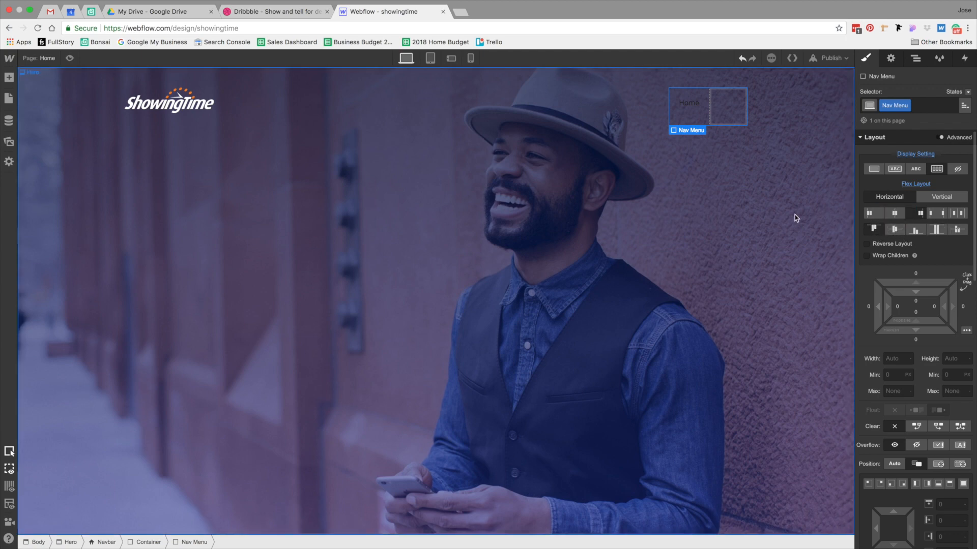
click(944, 198)
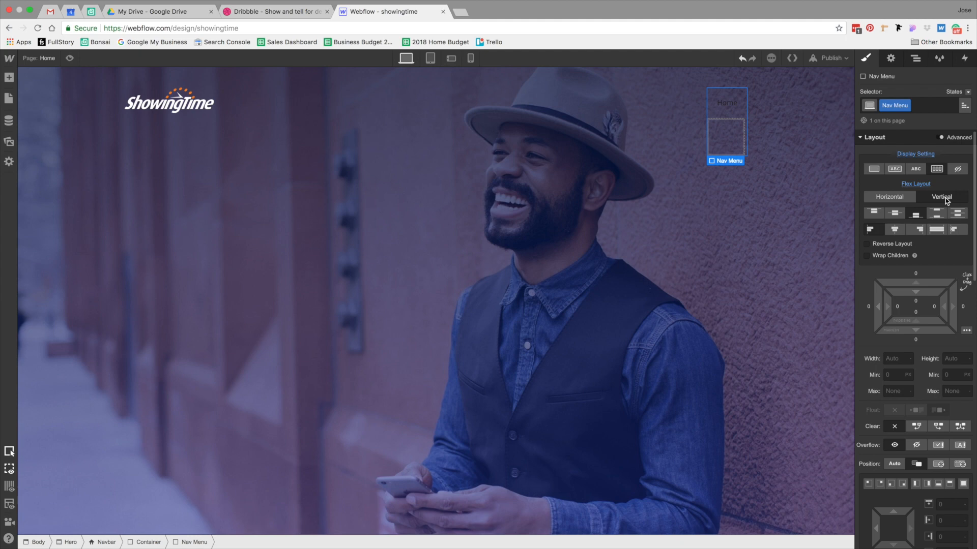
click(882, 212)
click(910, 231)
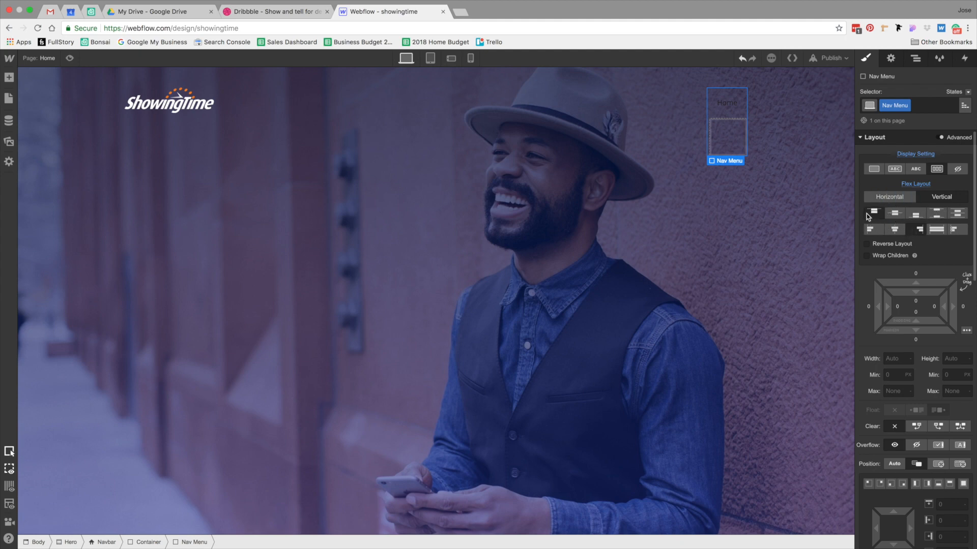
Set the Home link's padding to 0 on all four sides.
click(726, 105)
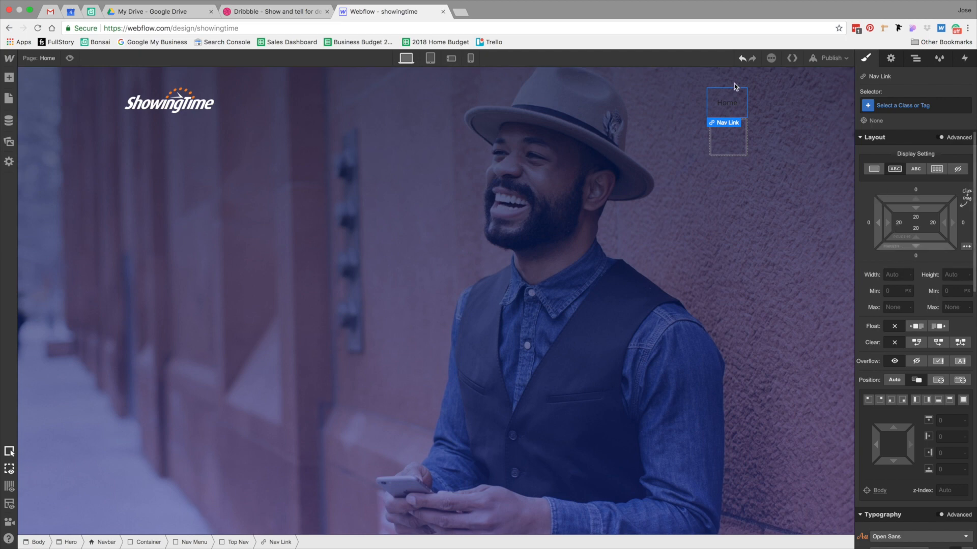
scroll(923, 304, down, 1)
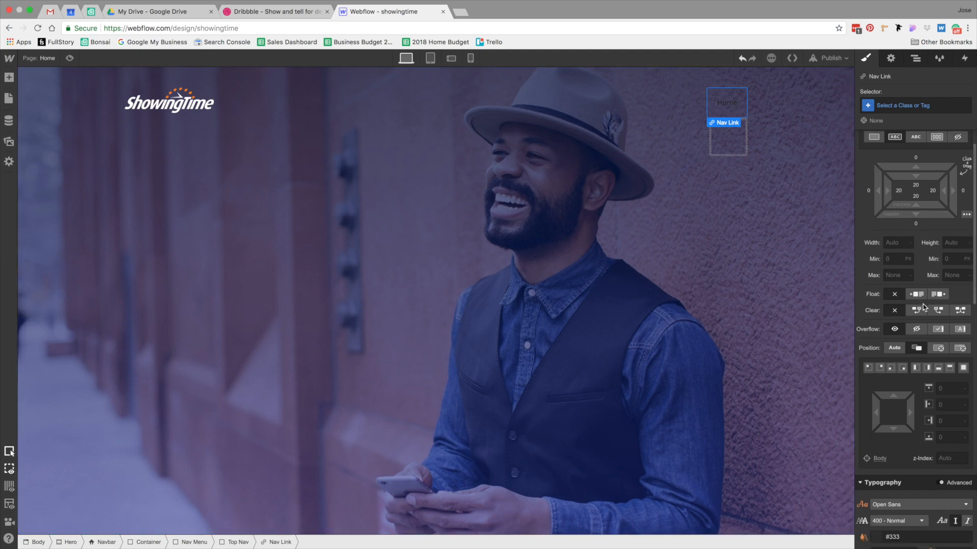
click(915, 190)
text(0)
key(Return)
click(932, 194)
text(0)
key(Return)
click(915, 200)
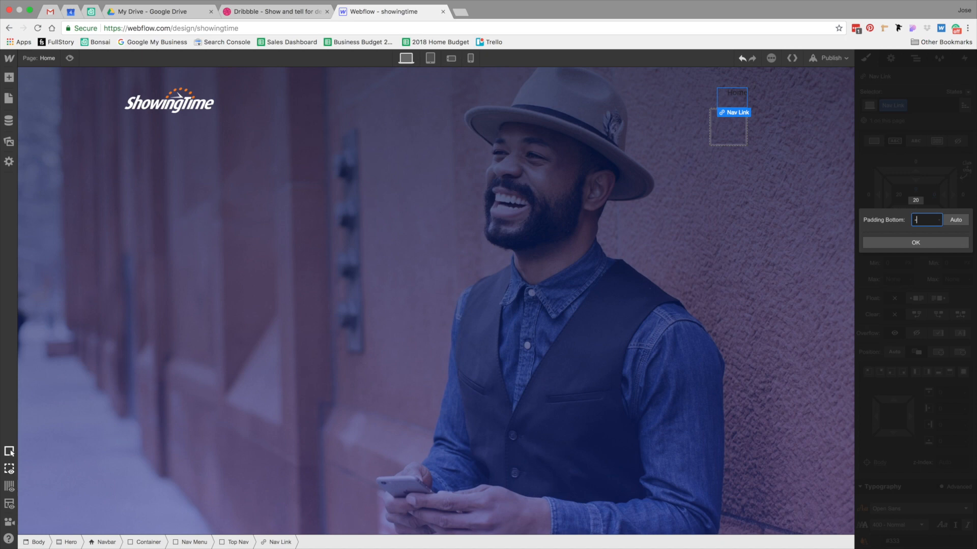
text(0)
key(Return)
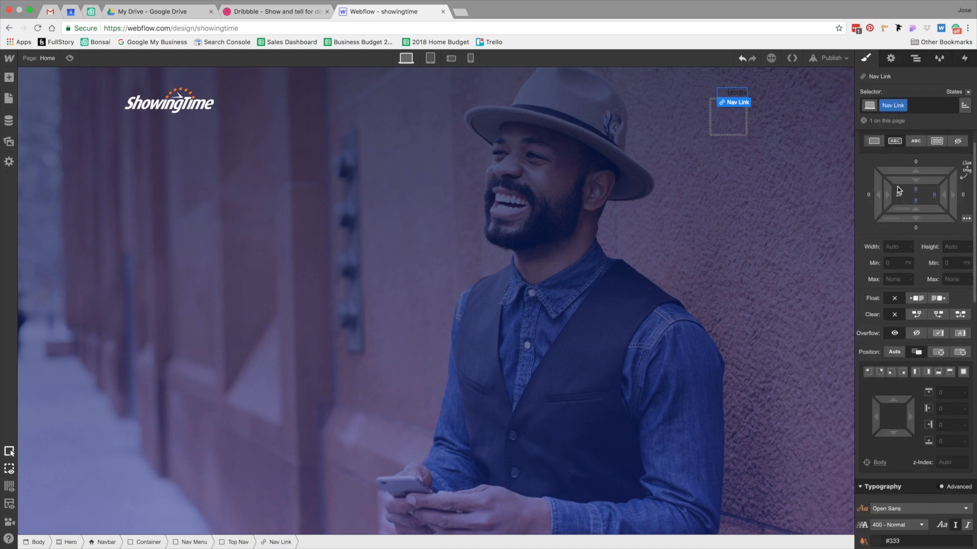
click(898, 194)
text(0)
key(Return)
Set the Home link's left margin to 20 px and duplicate the link three times within Top Nav.
click(871, 196)
text(20)
key(Return)
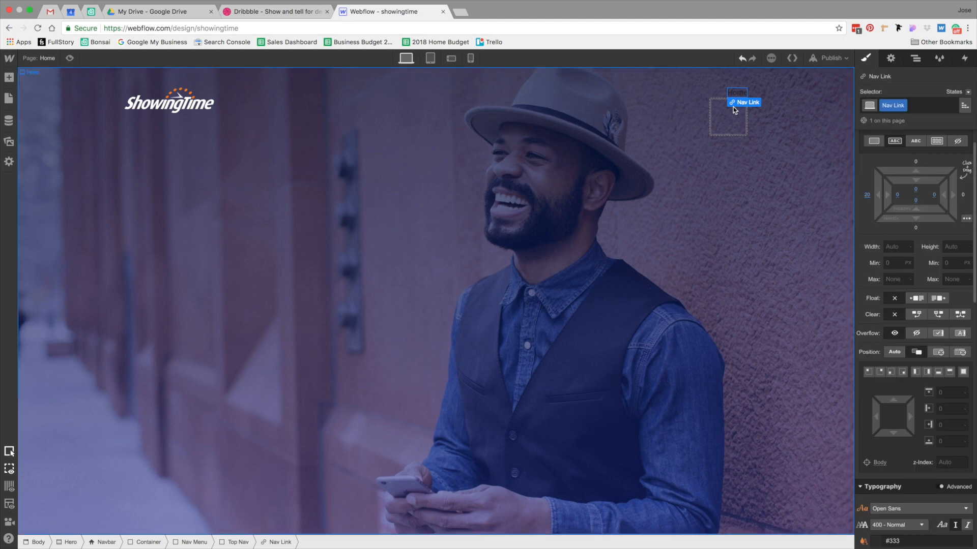
click(921, 300)
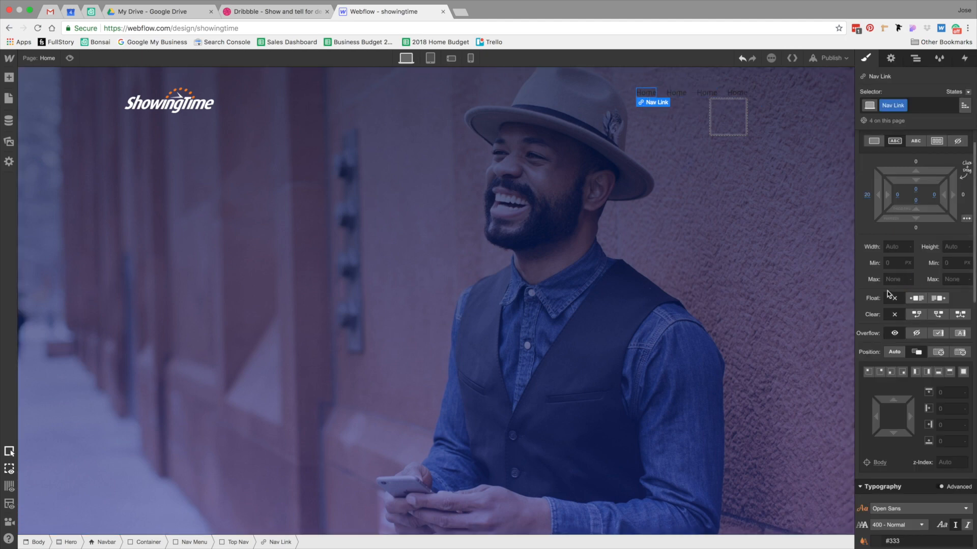
Set the text colour of the Nav Link class to white.
scroll(949, 383, down, 3)
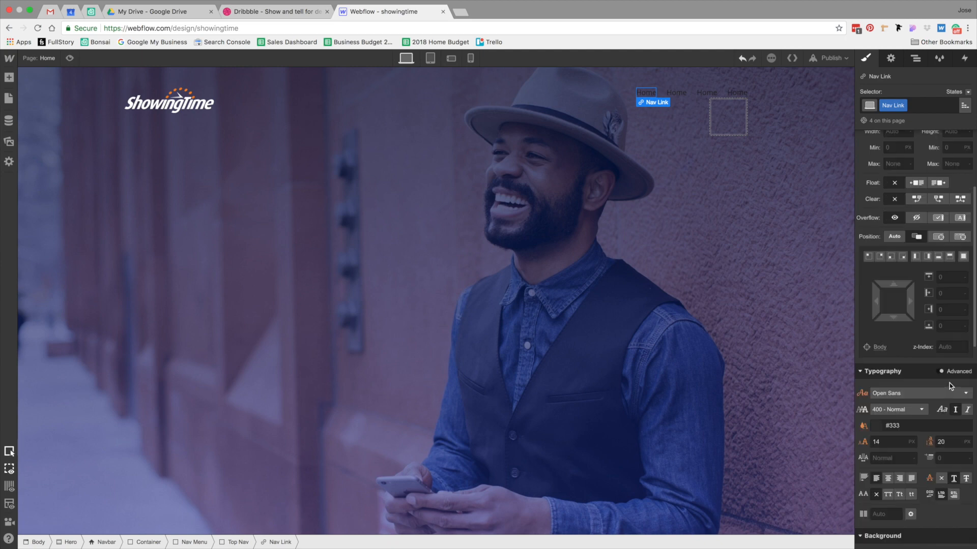
click(876, 426)
click(879, 390)
click(904, 280)
click(880, 389)
click(899, 173)
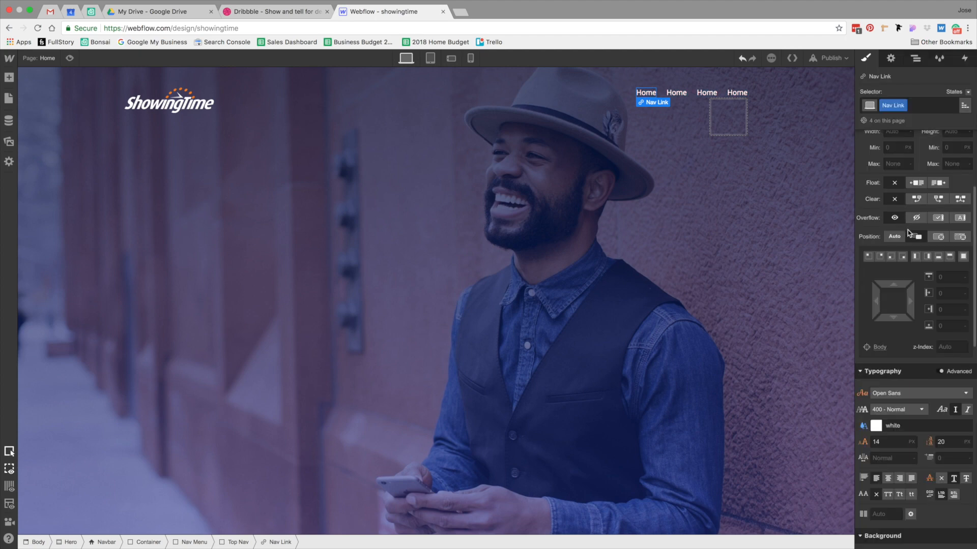
click(667, 224)
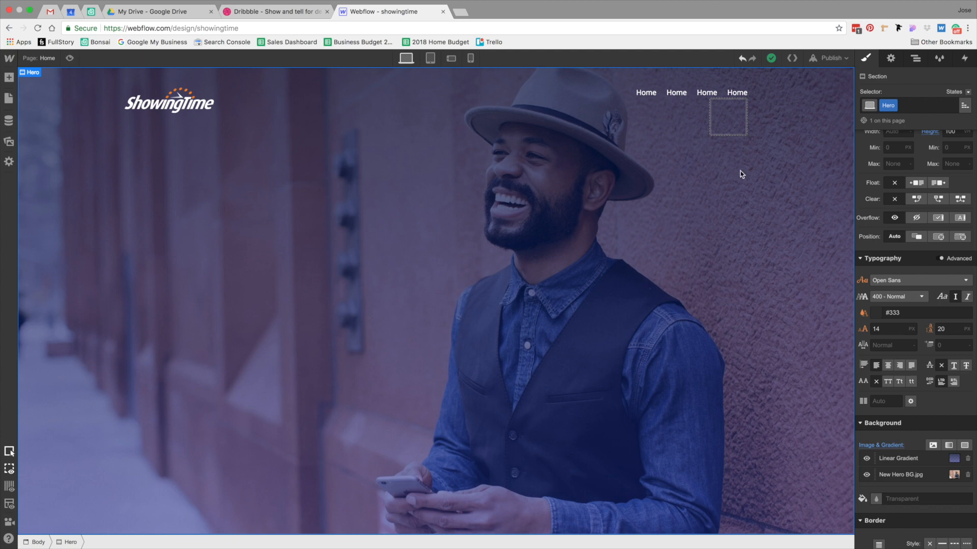
Set the Nav Link font size to 15 px and its line height to 1 em.
click(648, 96)
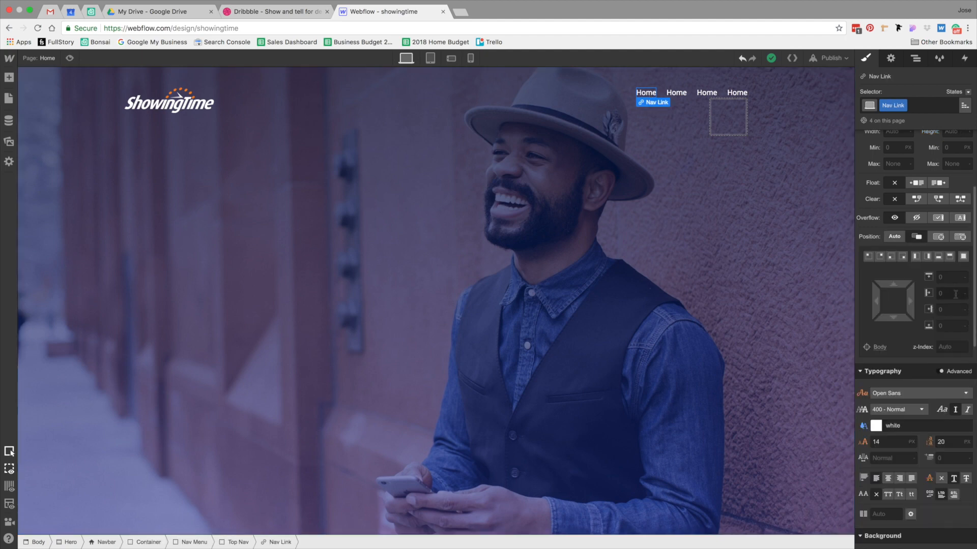
scroll(956, 294, down, 3)
click(895, 366)
key(super+a)
text(15)
key(Tab)
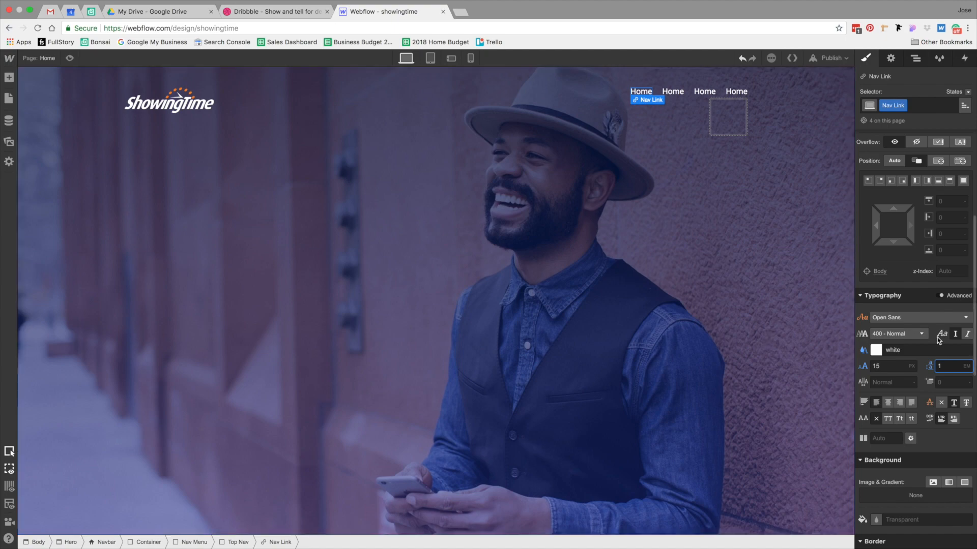
Rename the four Top Nav links, in order, to Login, Support, Billing and Contact Sales.
scroll(929, 375, up, 2)
scroll(929, 376, up, 3)
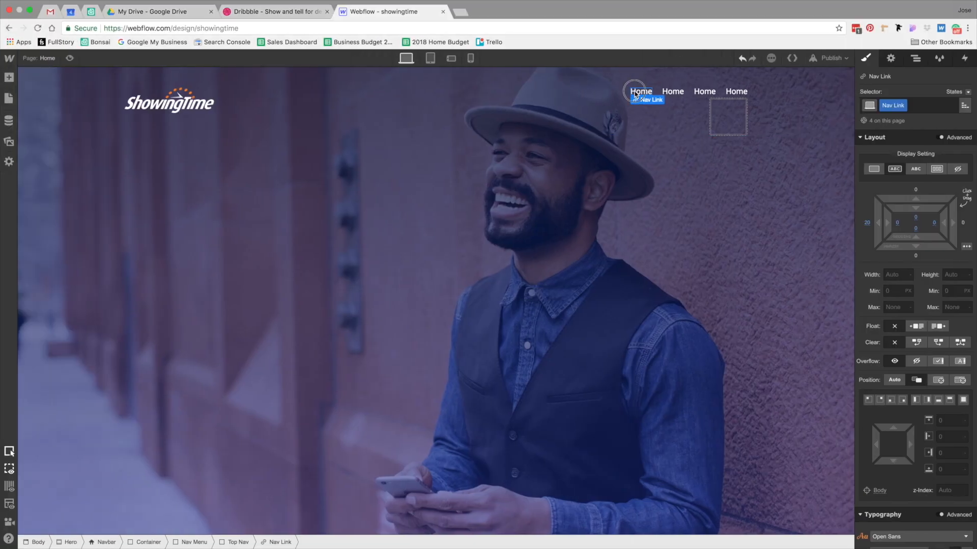
double_click(634, 91)
text(Login)
click(677, 93)
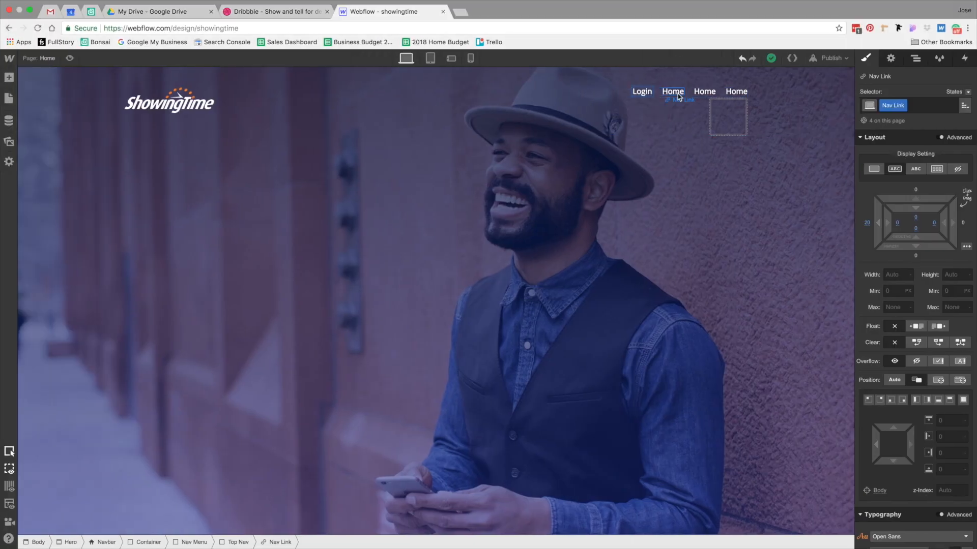
double_click(677, 94)
text(Support)
click(715, 92)
double_click(715, 93)
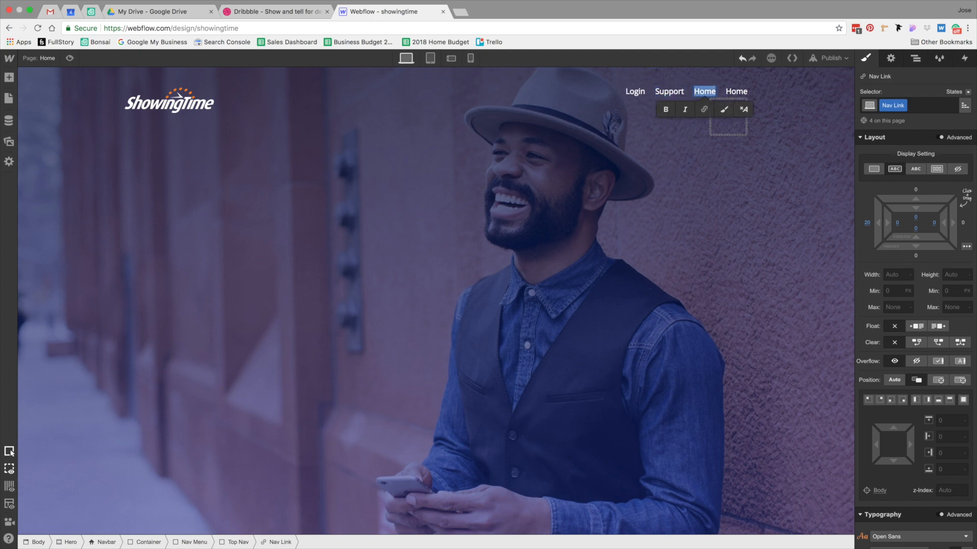
text(Billing)
click(738, 93)
double_click(738, 93)
text(Contact Sales)
key(Escape)
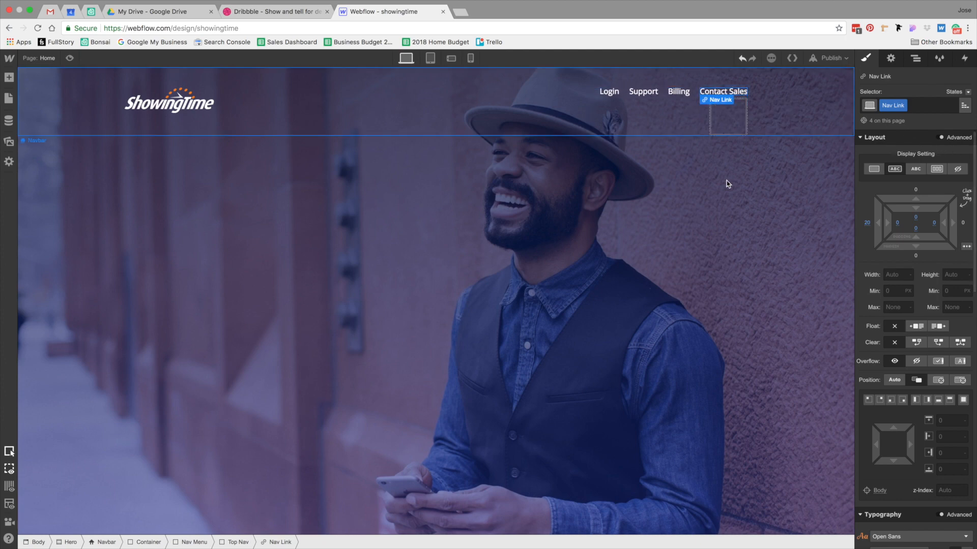
Set the Top Nav block's bottom margin to 20 px.
click(242, 542)
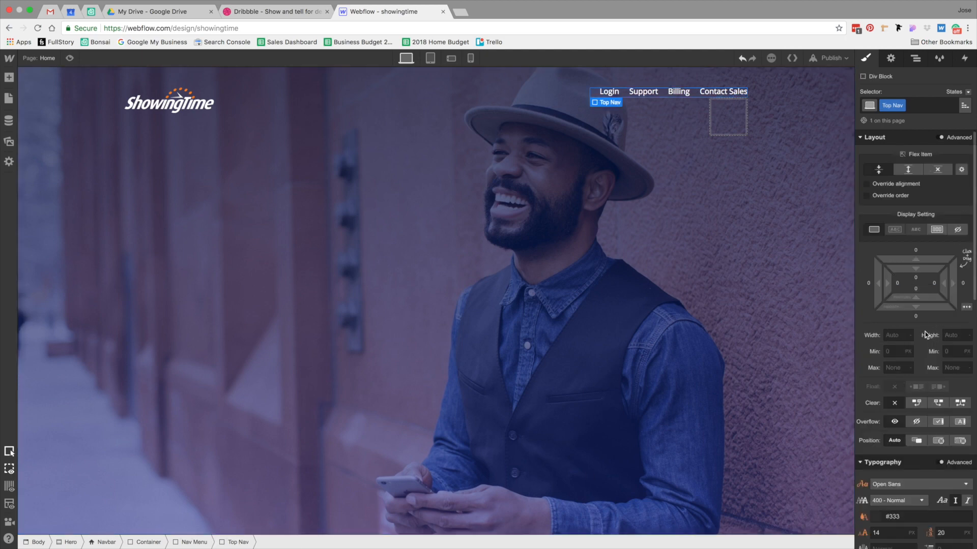
click(916, 317)
text(20)
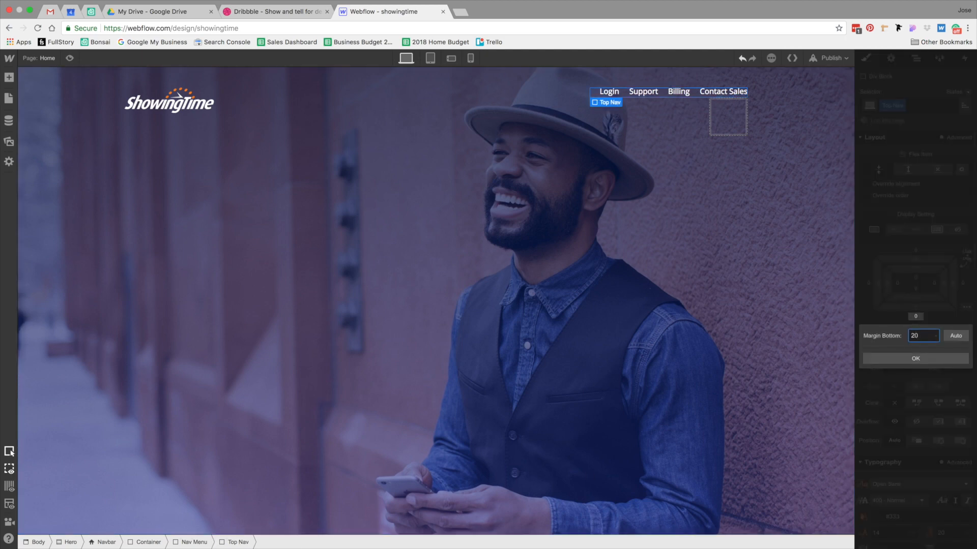
key(Return)
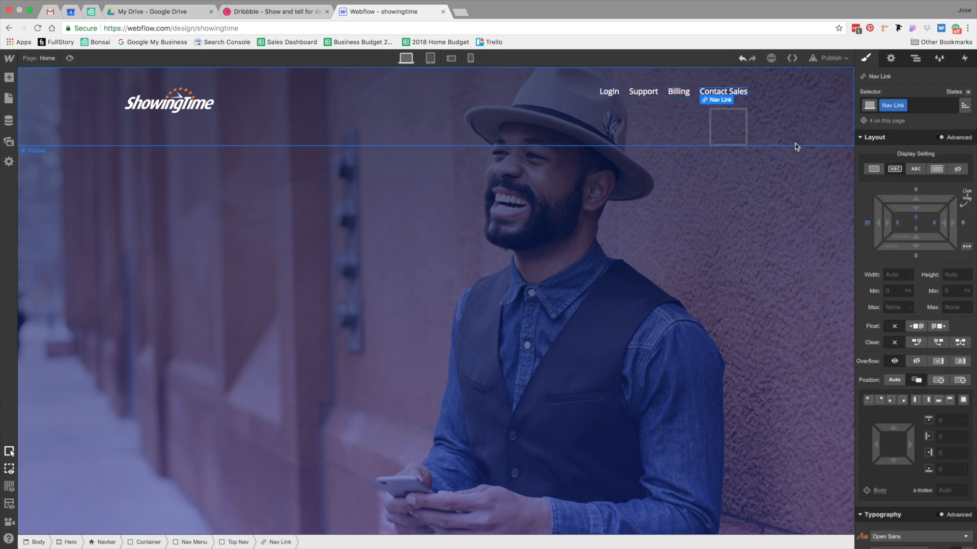
Add the combo class Top Nav Buton to the Contact Sales link, with 7 px vertical and 14 px horizontal padding.
click(915, 104)
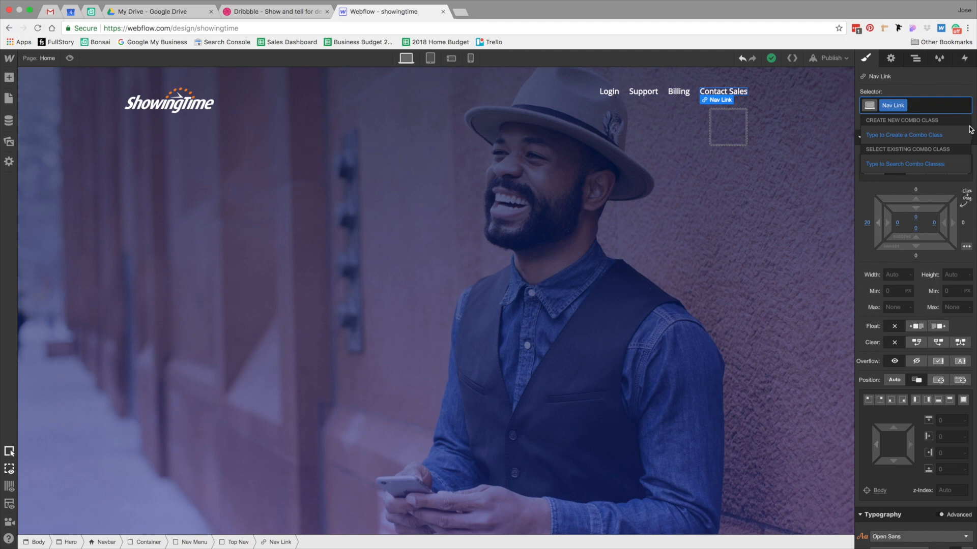
text(Top Nav Buto)
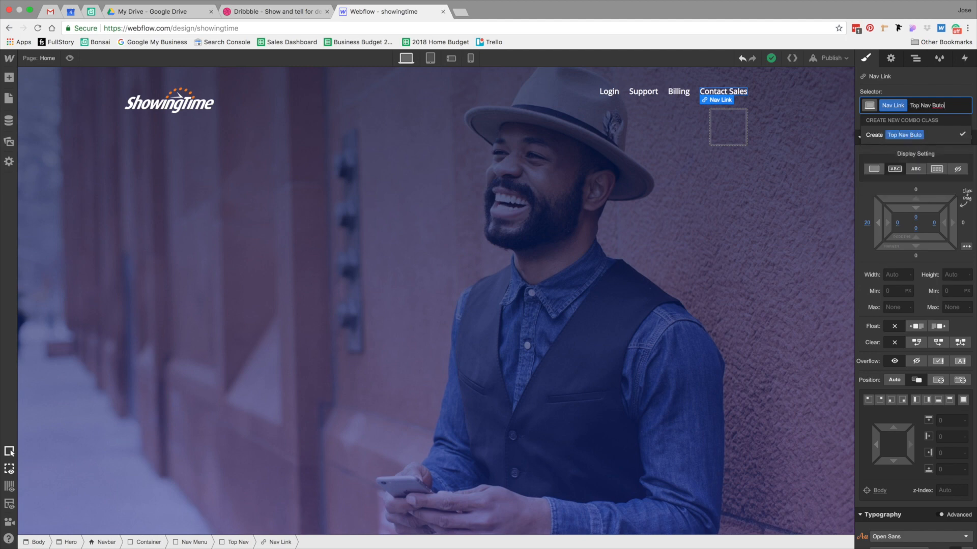
key(Return)
drag(922, 220, 912, 223)
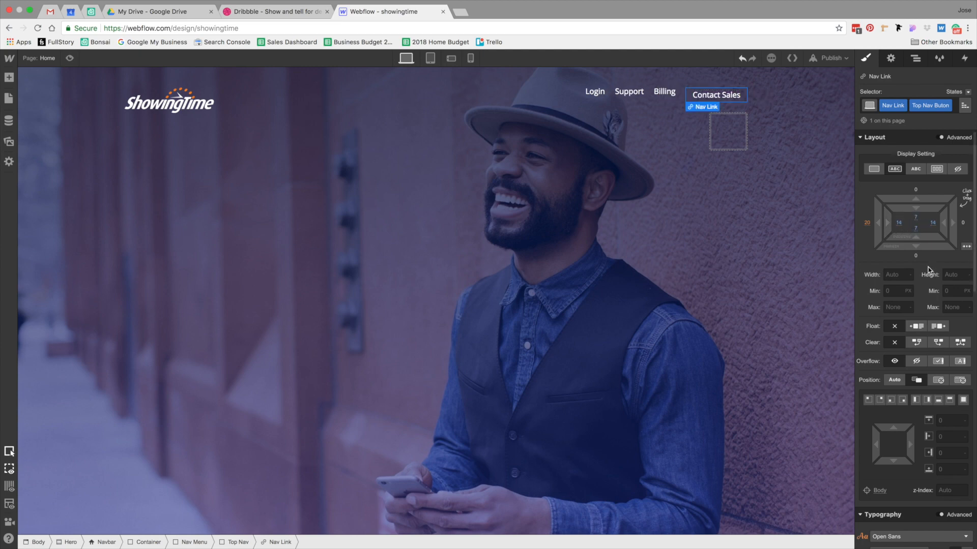
Give the Contact Sales link a solid white border.
scroll(928, 267, down, 10)
scroll(929, 270, down, 1)
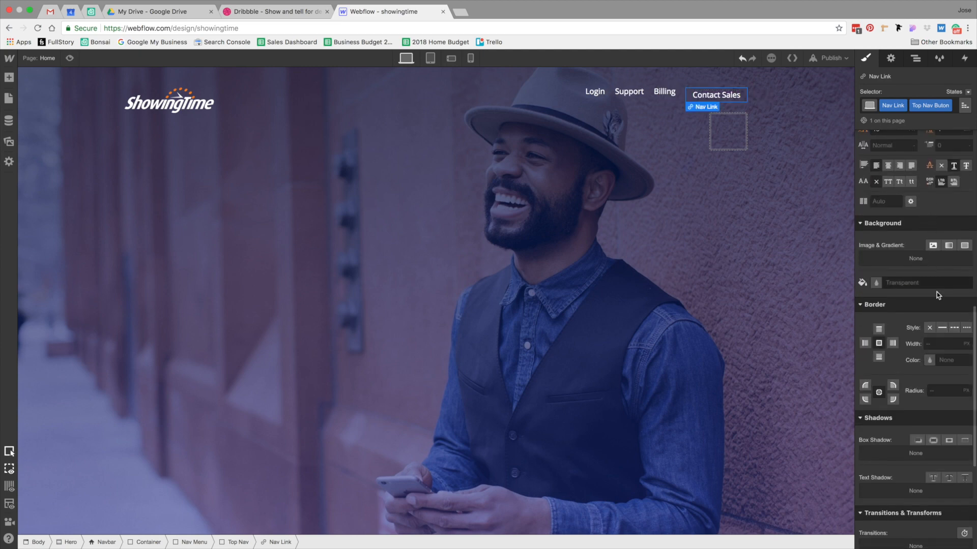
click(942, 329)
click(934, 362)
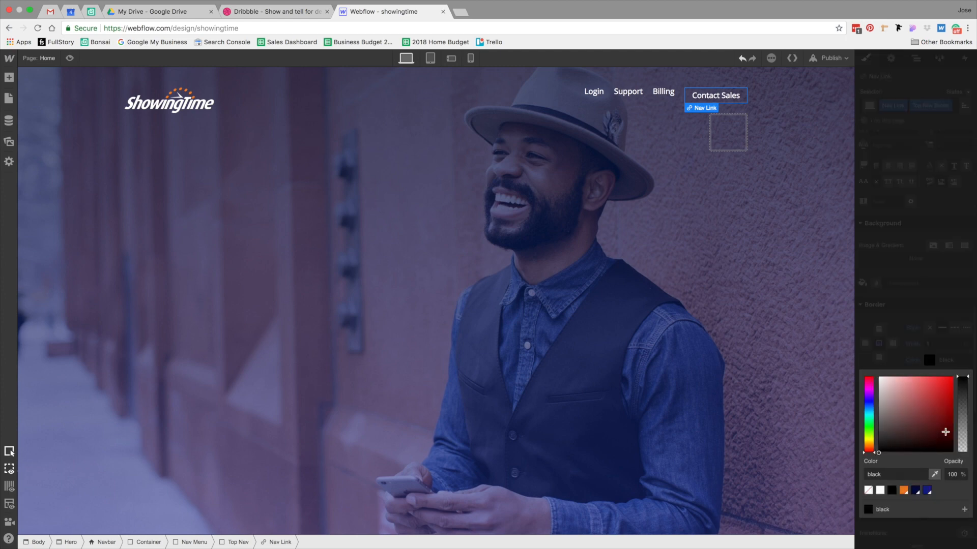
click(883, 489)
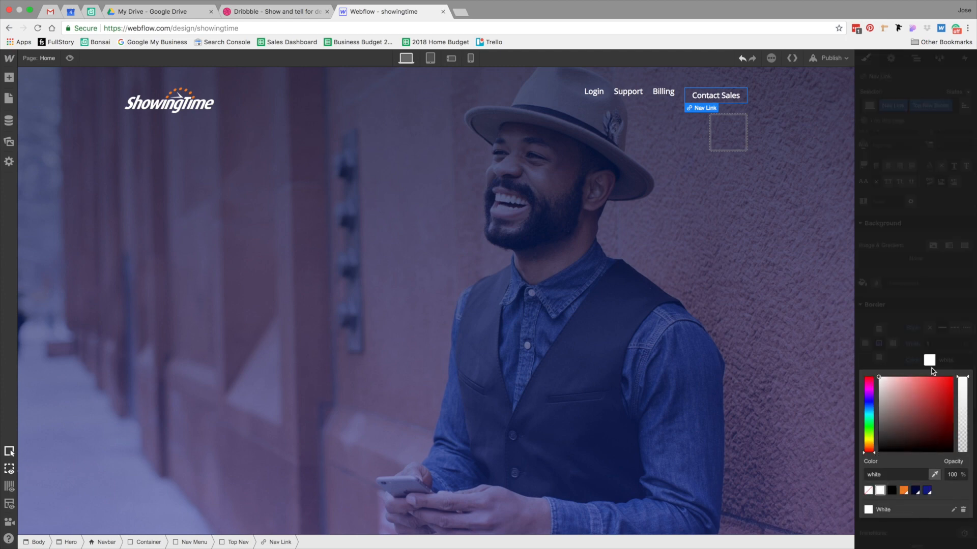
Round the corners of the Contact Sales link's border with a 3 px radius.
click(911, 374)
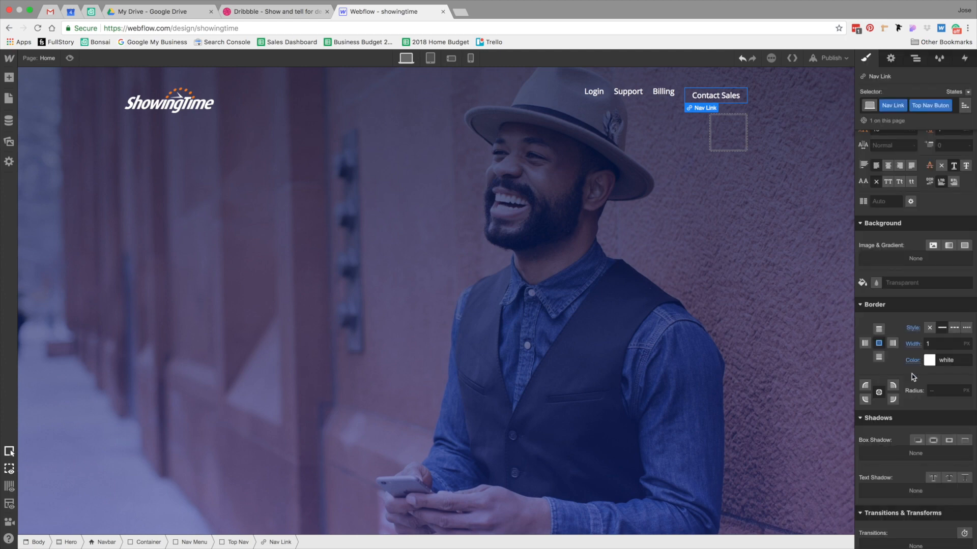
click(942, 390)
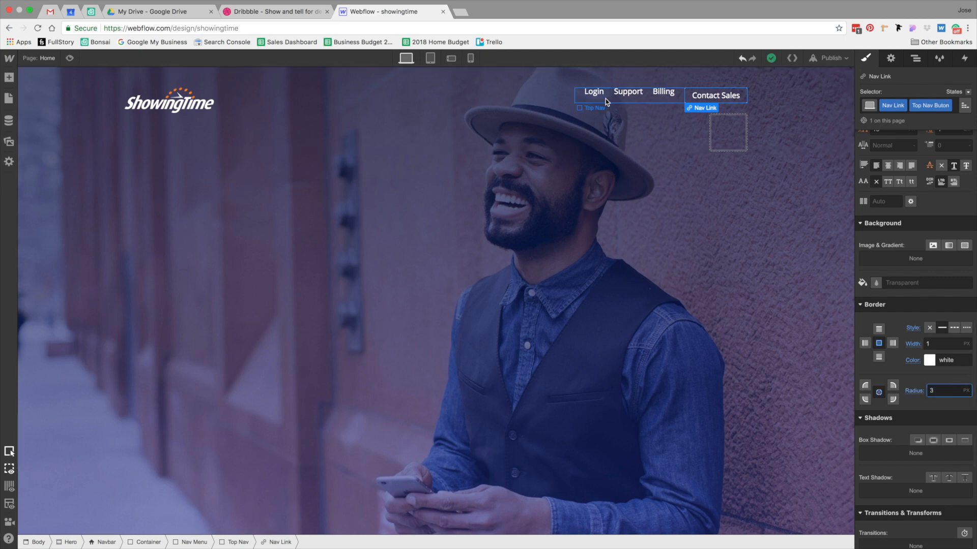
click(711, 179)
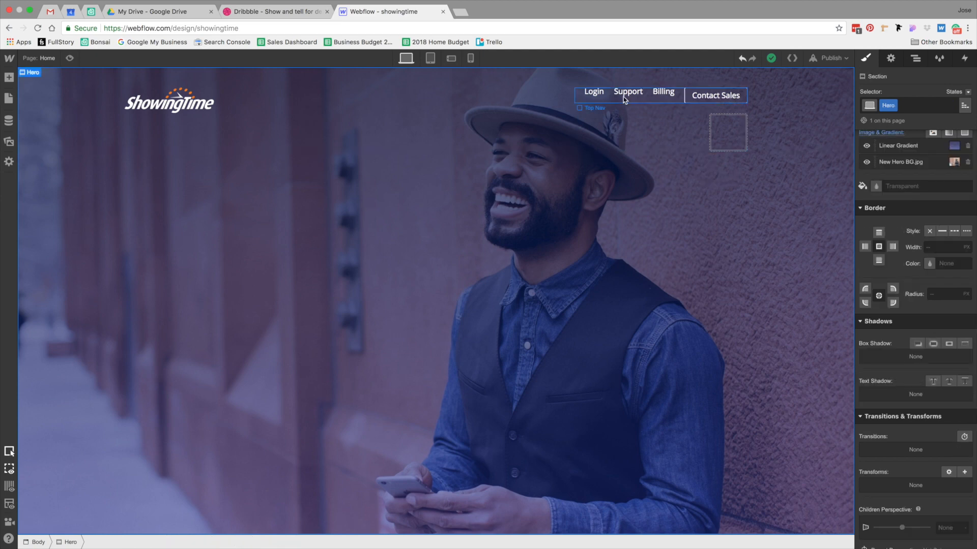
Give the Top Nav block a horizontal flex layout with its links vertically centered.
click(579, 96)
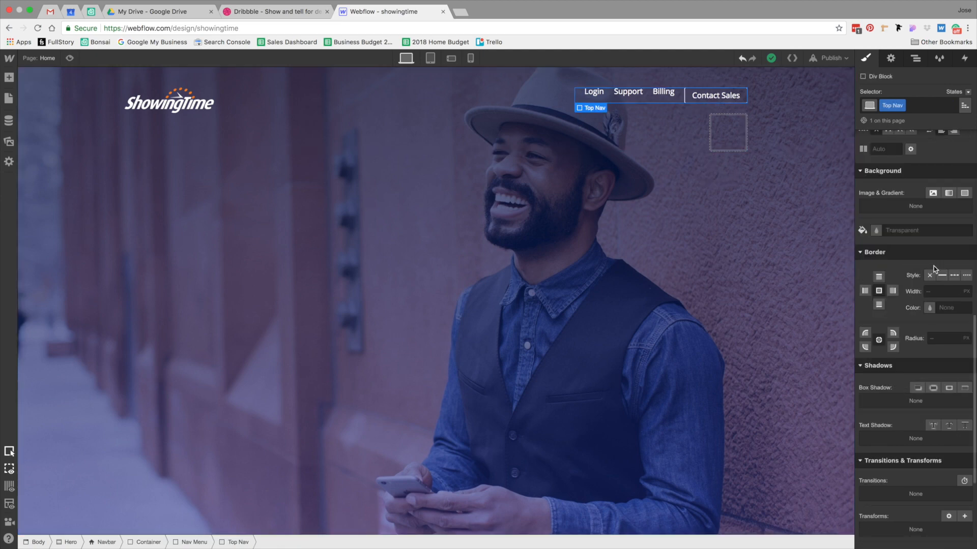
scroll(933, 267, up, 10)
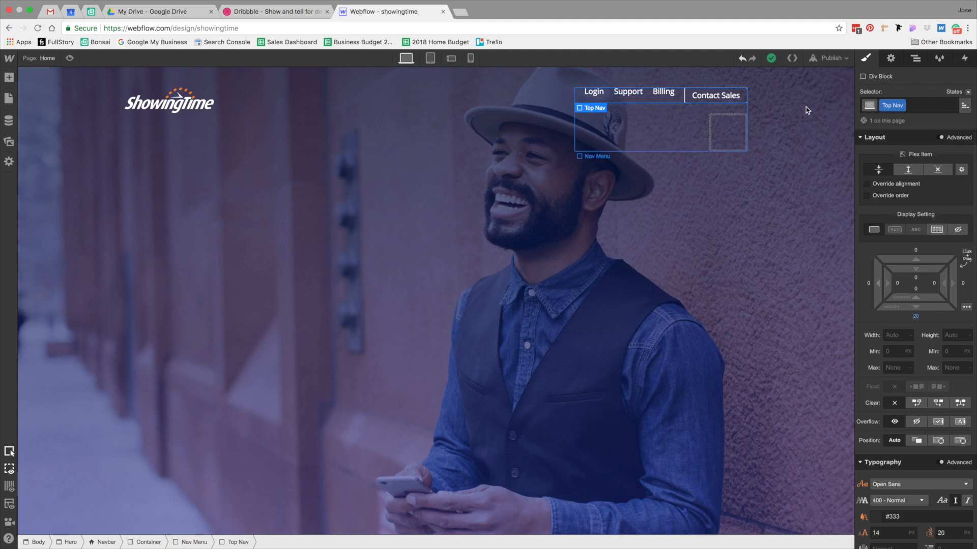
click(936, 230)
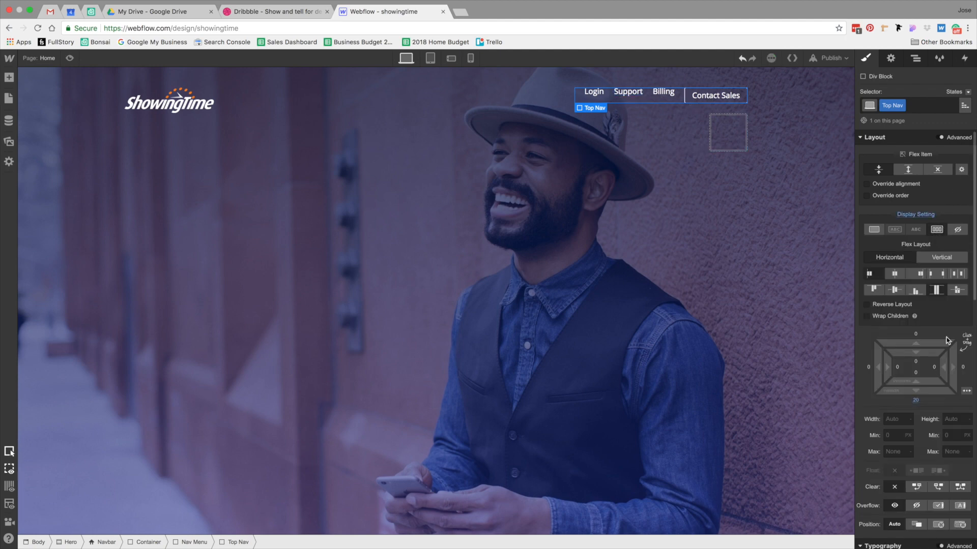
click(895, 293)
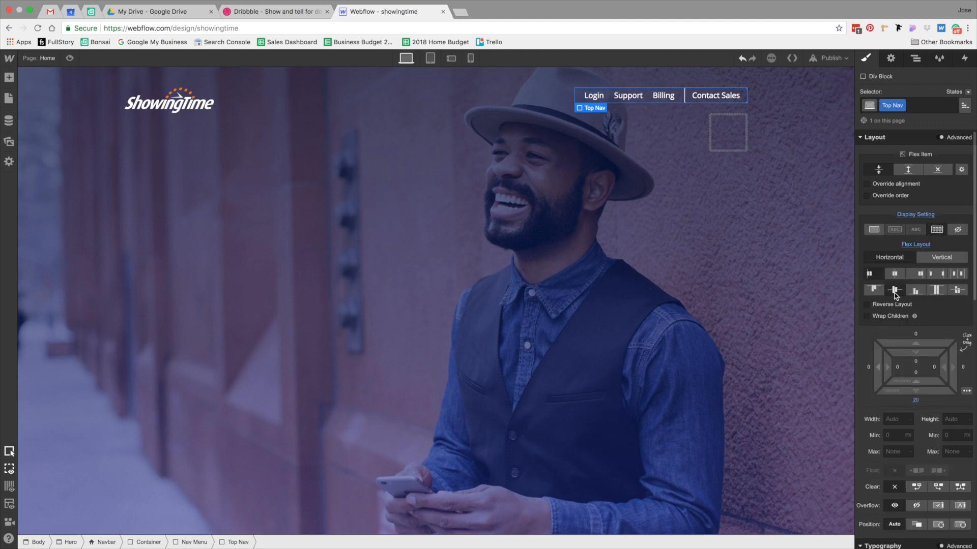
click(768, 313)
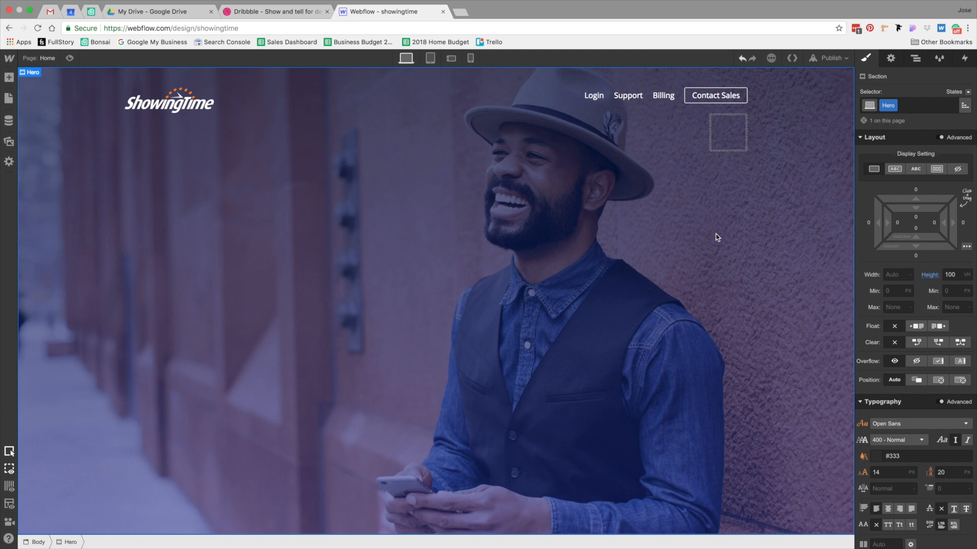
Add a Dropdown component inside the empty Bottom Nav block.
click(715, 122)
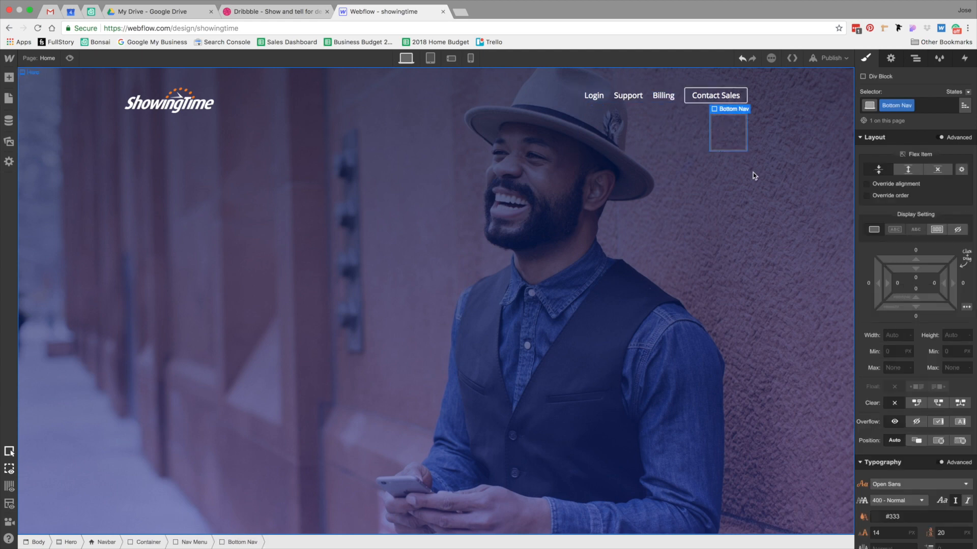
click(5, 79)
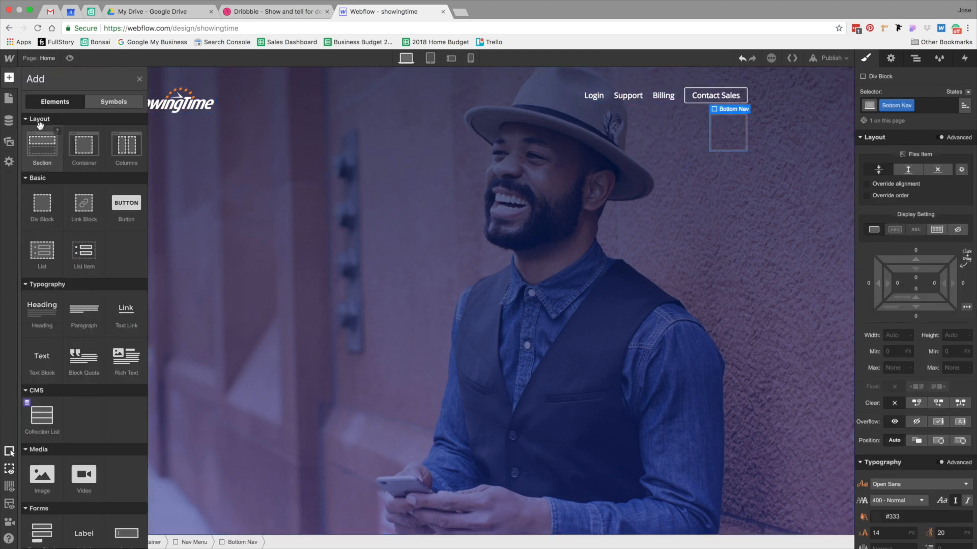
scroll(84, 432, down, 5)
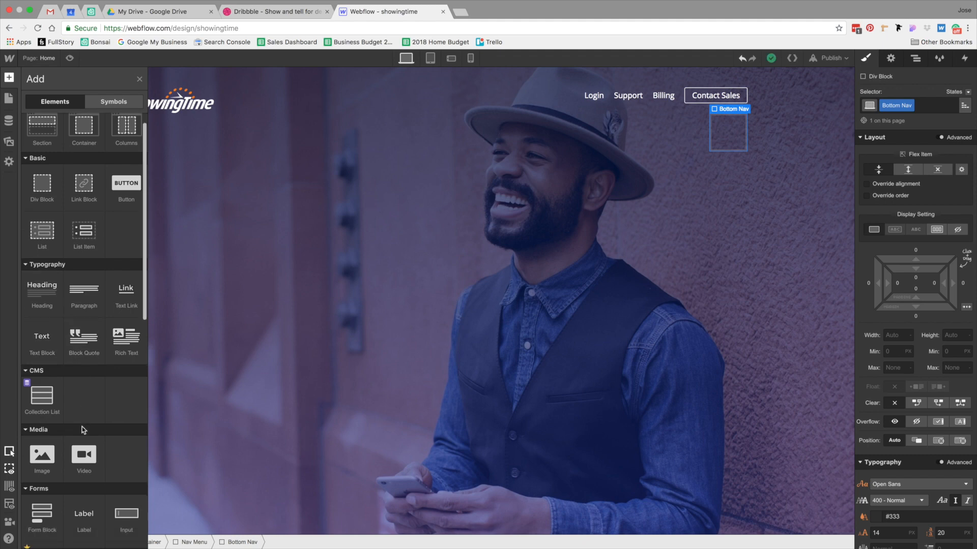
scroll(86, 418, down, 2)
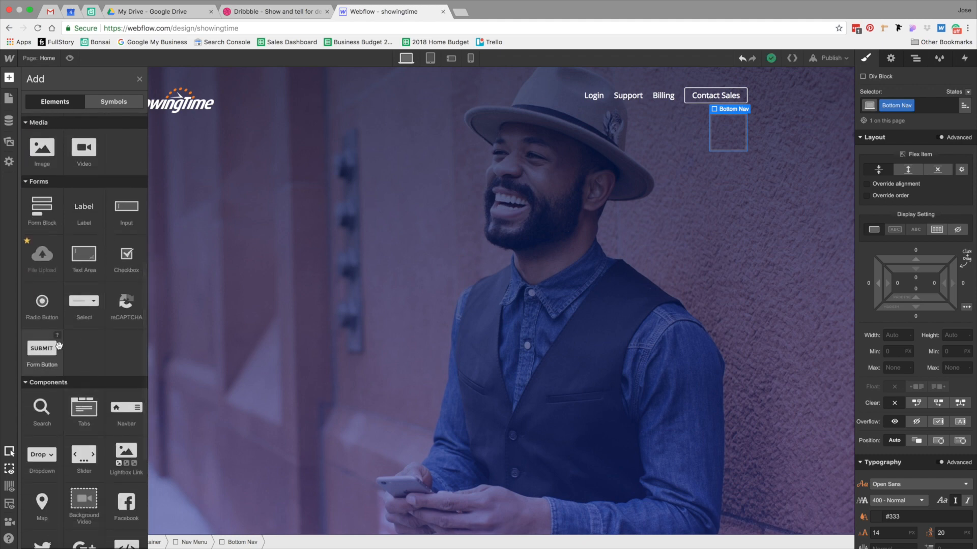
scroll(101, 356, down, 3)
drag(632, 151, 725, 131)
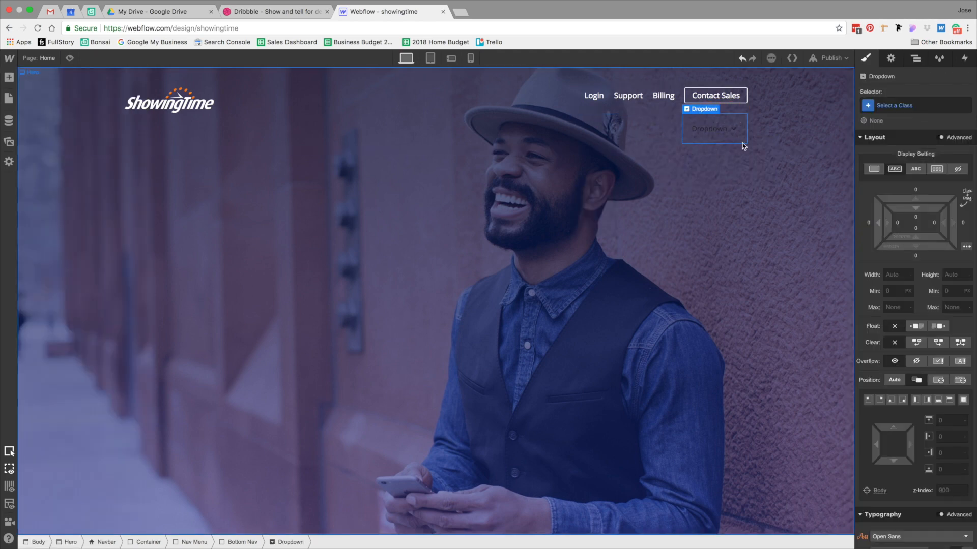
Style the Dropdown's text in white with a 17 px font size and a line height of 1 em.
scroll(923, 285, down, 3)
scroll(923, 286, down, 2)
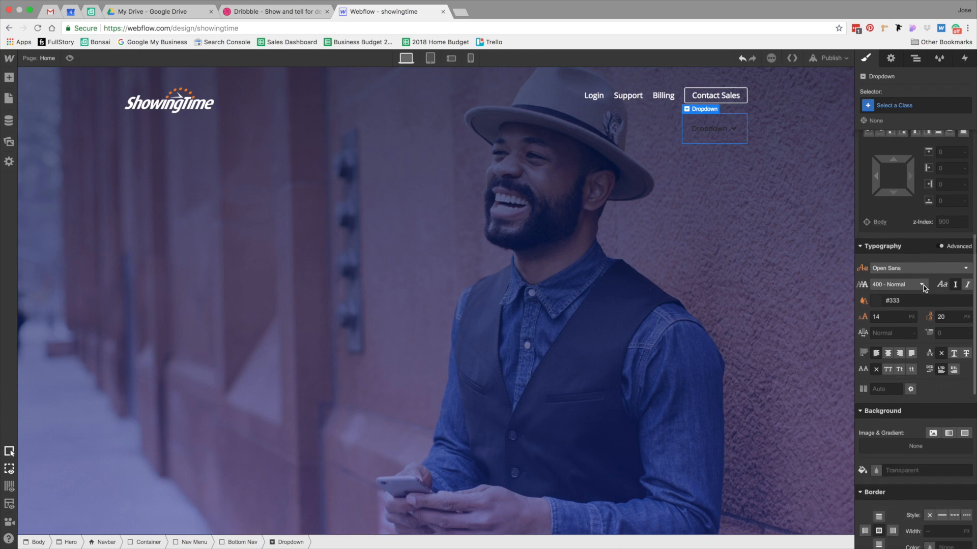
click(875, 300)
click(881, 432)
click(935, 282)
click(888, 316)
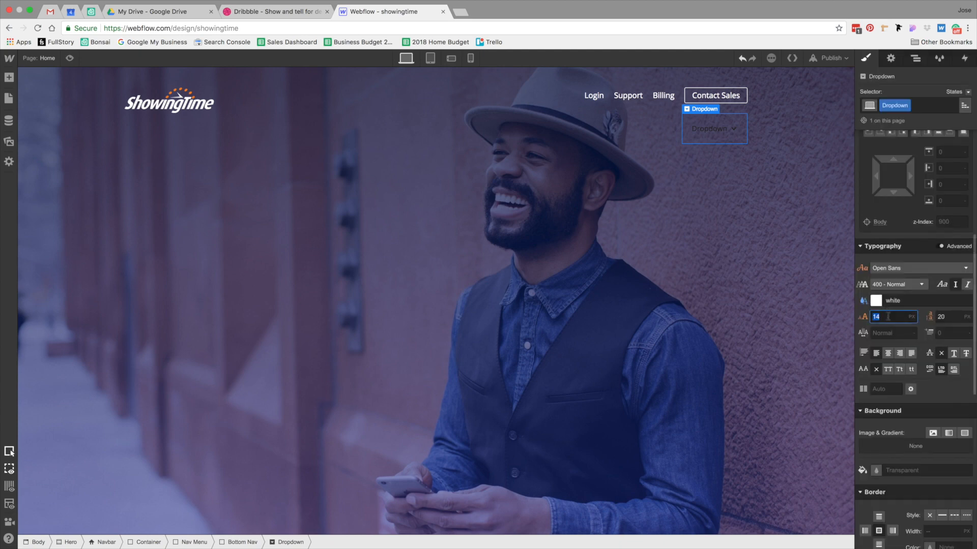
text(7)
key(Tab)
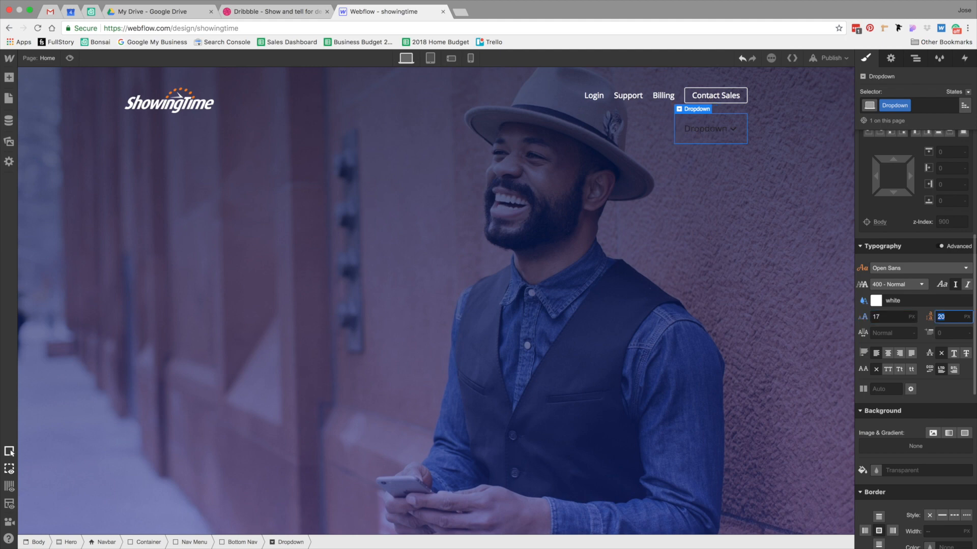
key(Return)
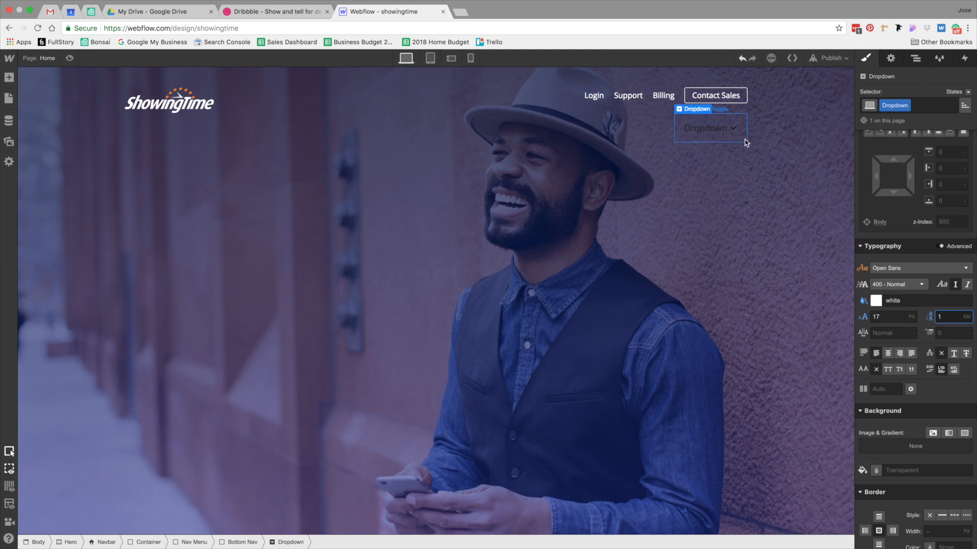
Clear the text color set on the Dropdown element.
click(878, 305)
click(873, 299)
alt+click(864, 300)
click(699, 129)
click(919, 108)
text(Dorpdown Te)
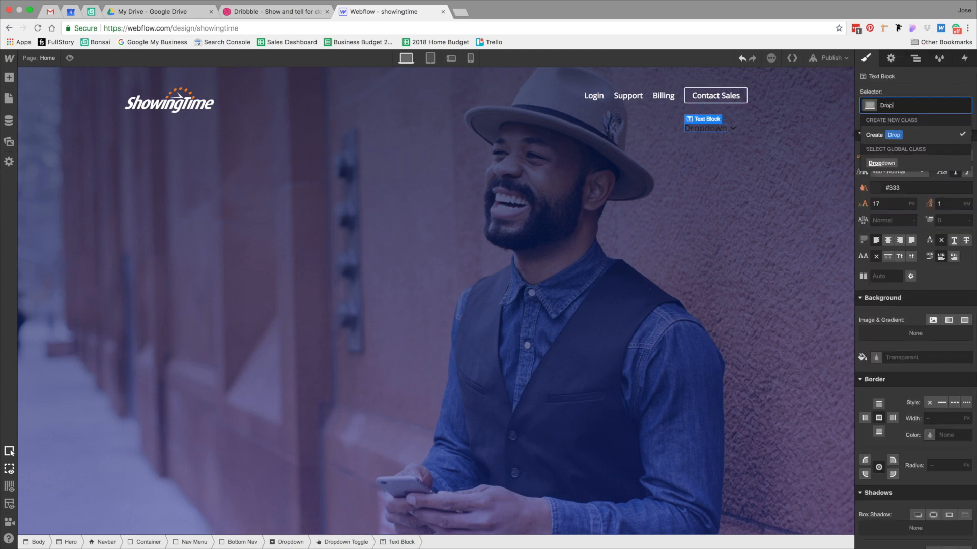
key(Escape)
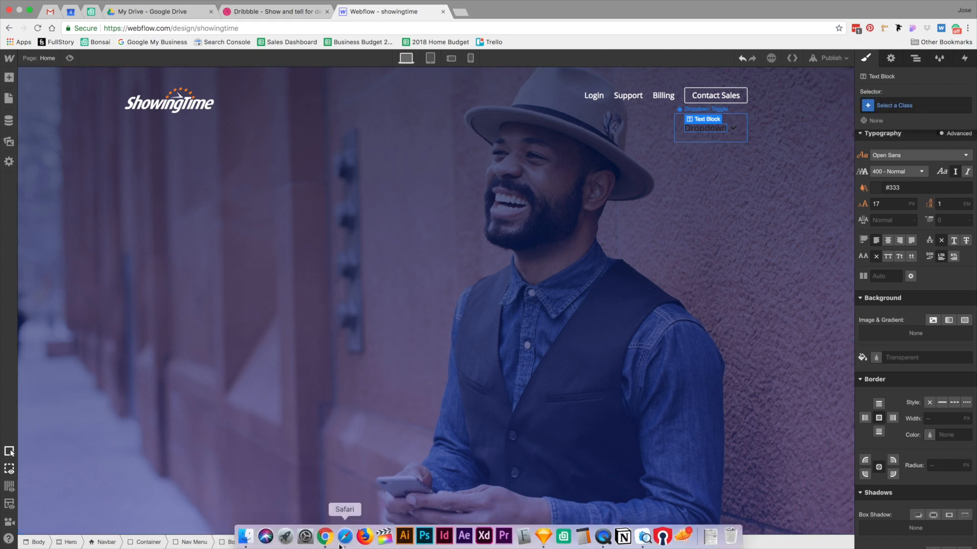
click(345, 536)
key(ctrl+Right)
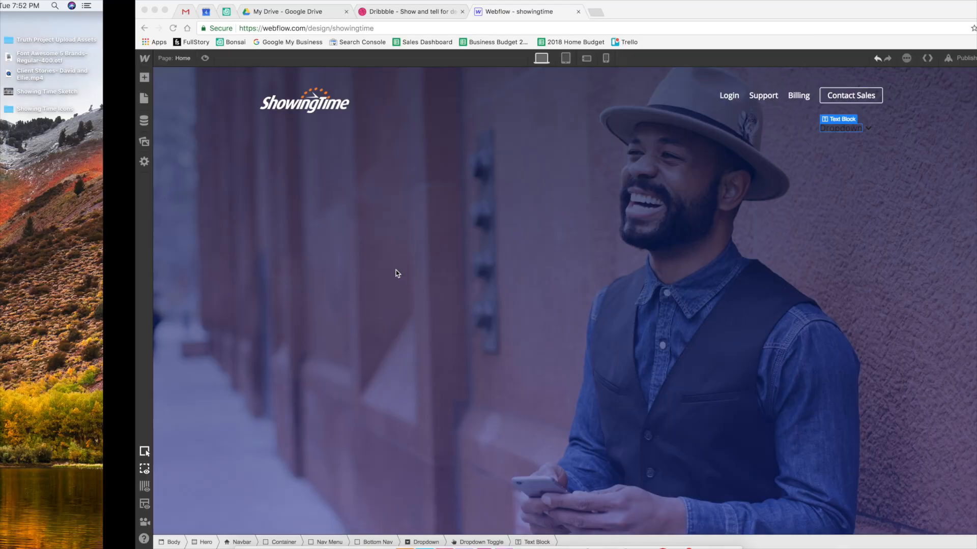
Try the red #f11 as the Dropdown Toggle's text color.
click(339, 543)
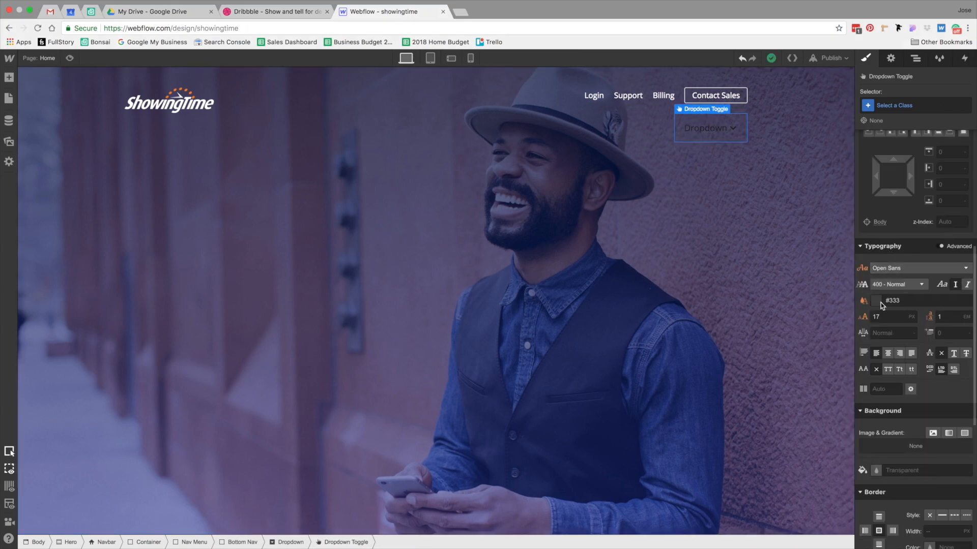
click(881, 303)
drag(885, 324, 950, 209)
click(949, 209)
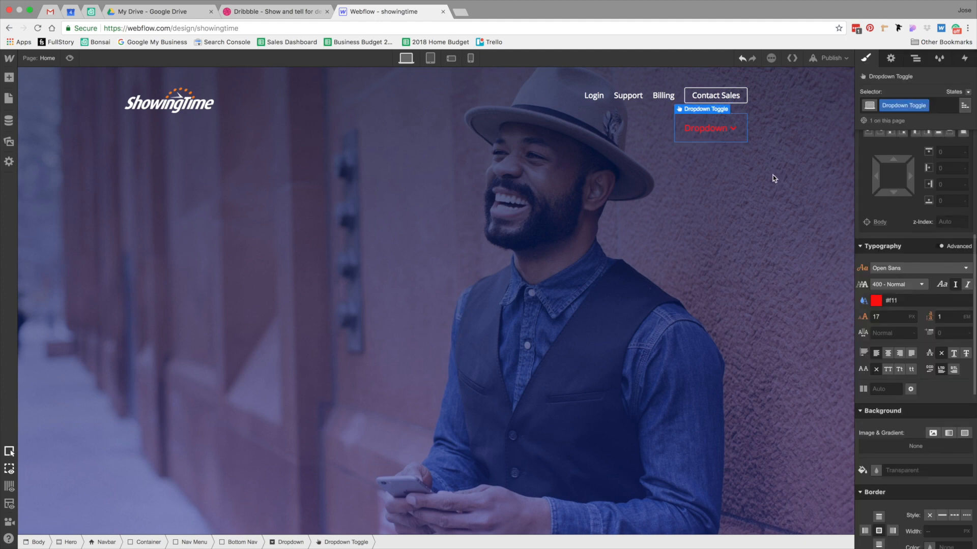
Set the Dropdown Toggle's text color to the white swatch.
click(876, 300)
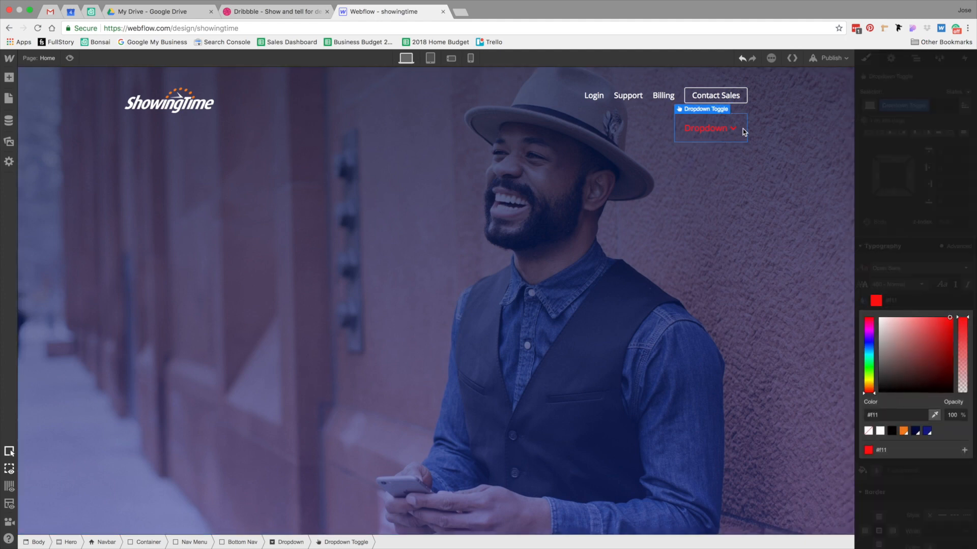
click(880, 431)
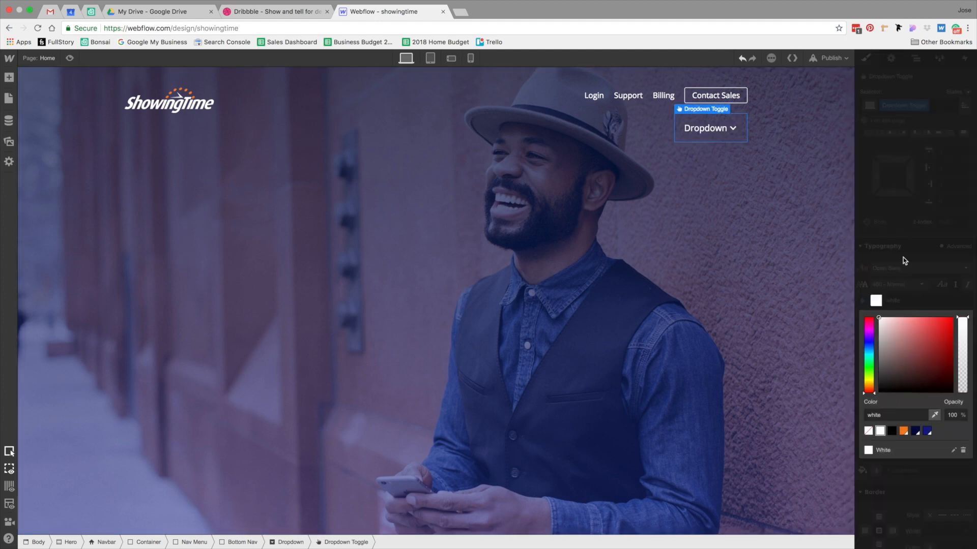
click(894, 253)
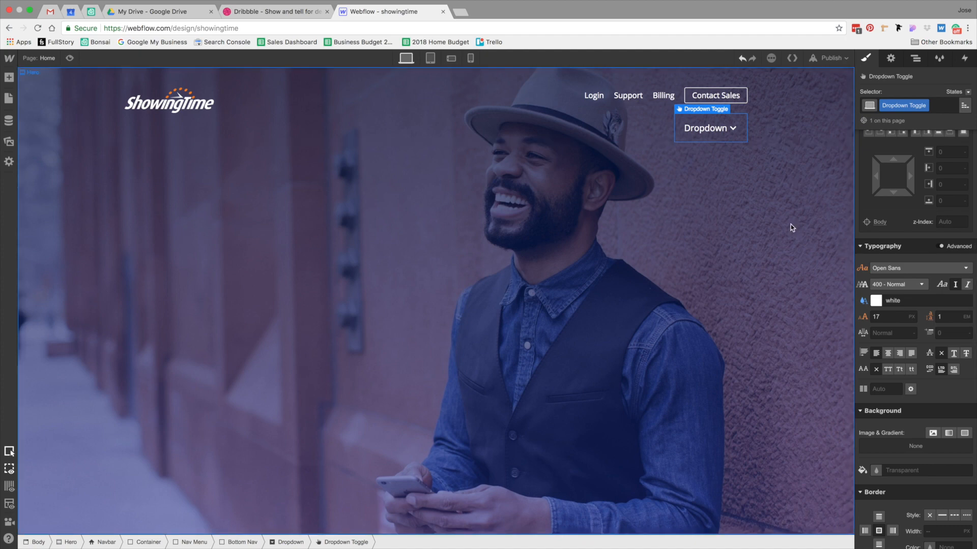
Remove the Dropdown Toggle's padding by setting all four sides to 0.
scroll(916, 206, up, 2)
scroll(915, 205, up, 8)
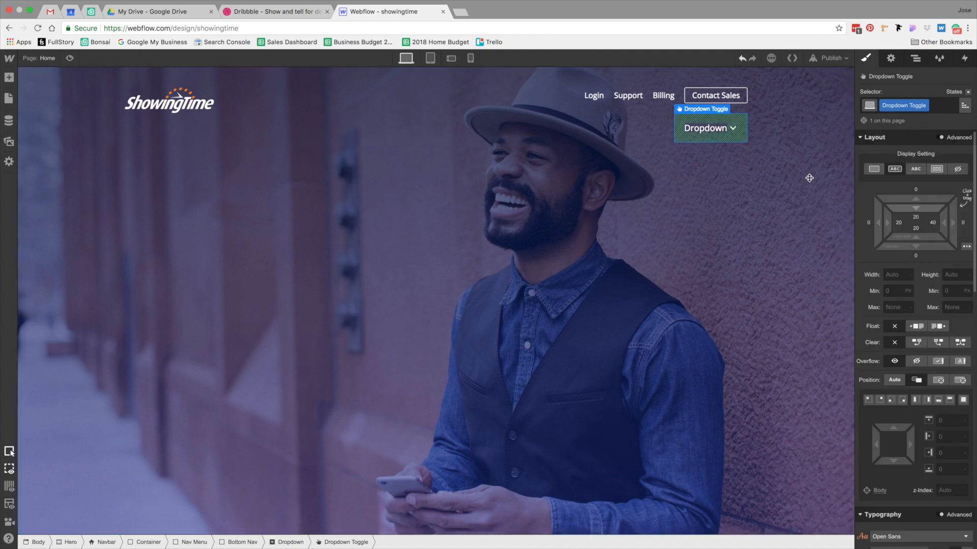
click(916, 216)
text(9)
text(0)
key(Return)
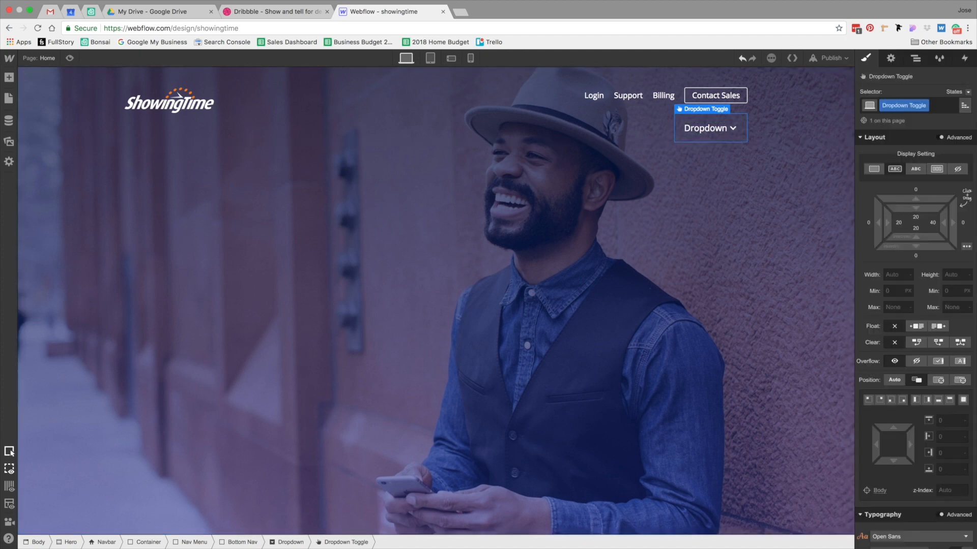
click(932, 223)
text(0)
key(Return)
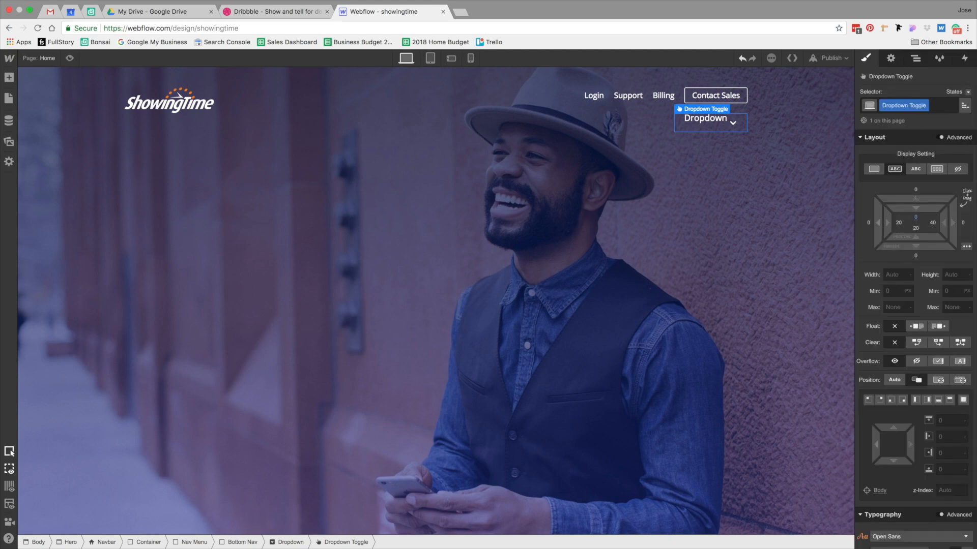
click(896, 224)
text(0)
key(Return)
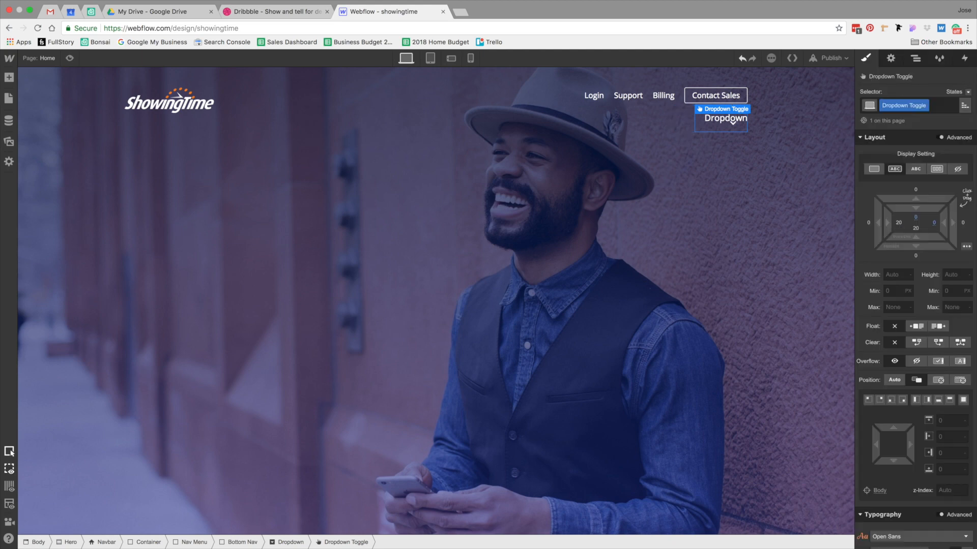
click(916, 229)
text(0)
key(Return)
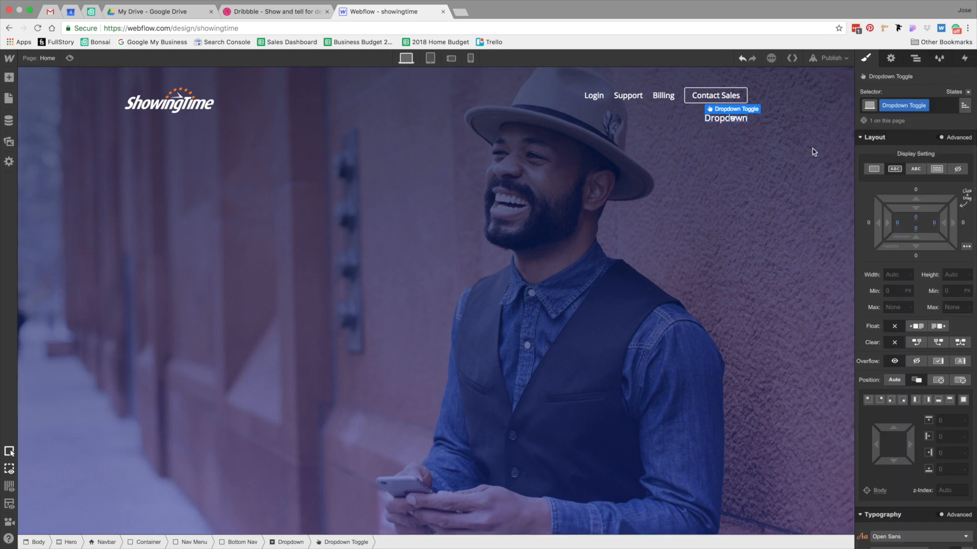
Set the dropdown arrow icon's position to Auto and its right margin to 0.
click(737, 121)
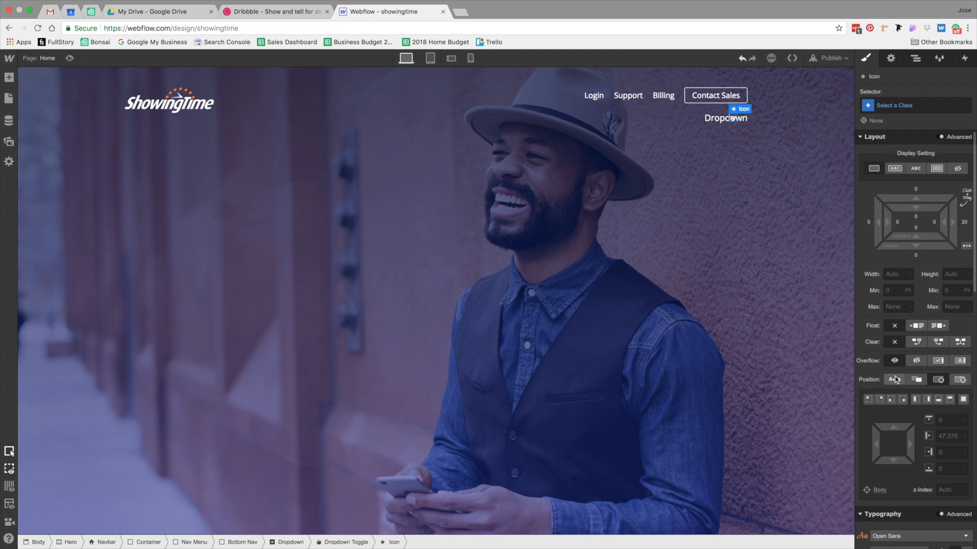
click(894, 380)
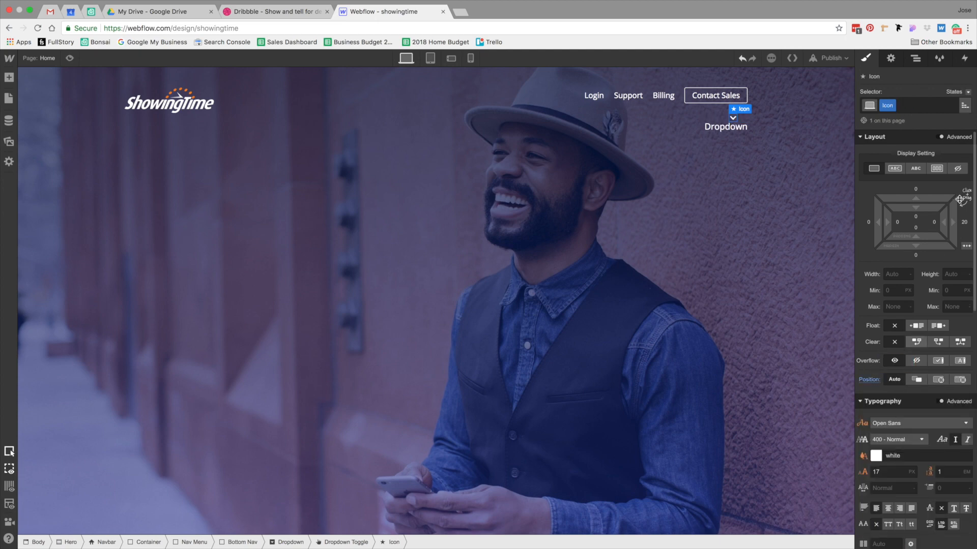
click(964, 222)
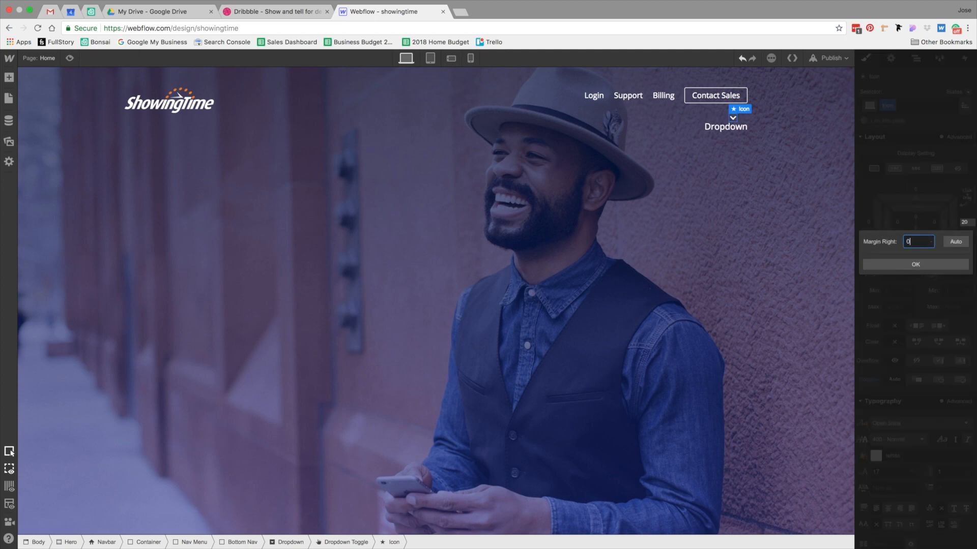
key(Return)
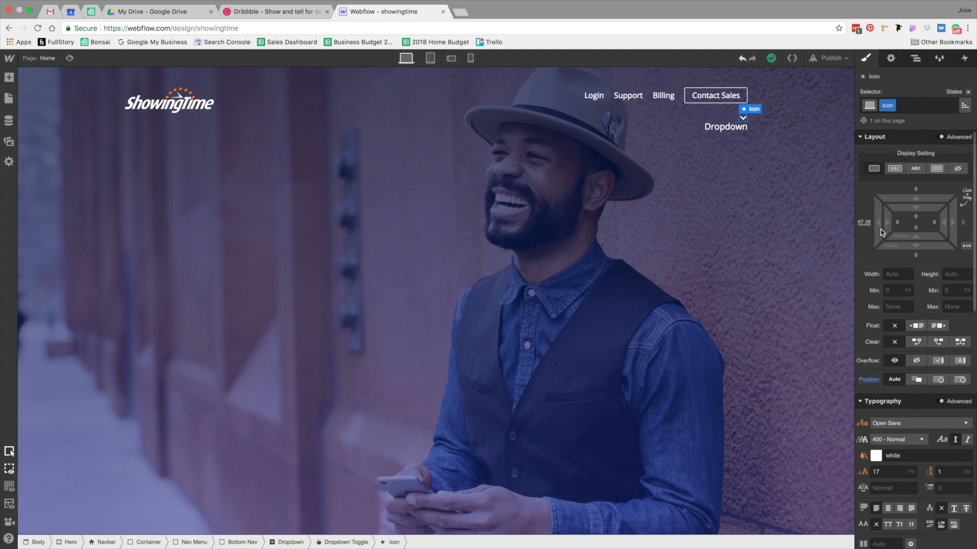
Set the dropdown arrow icon's left margin to 7.
click(880, 230)
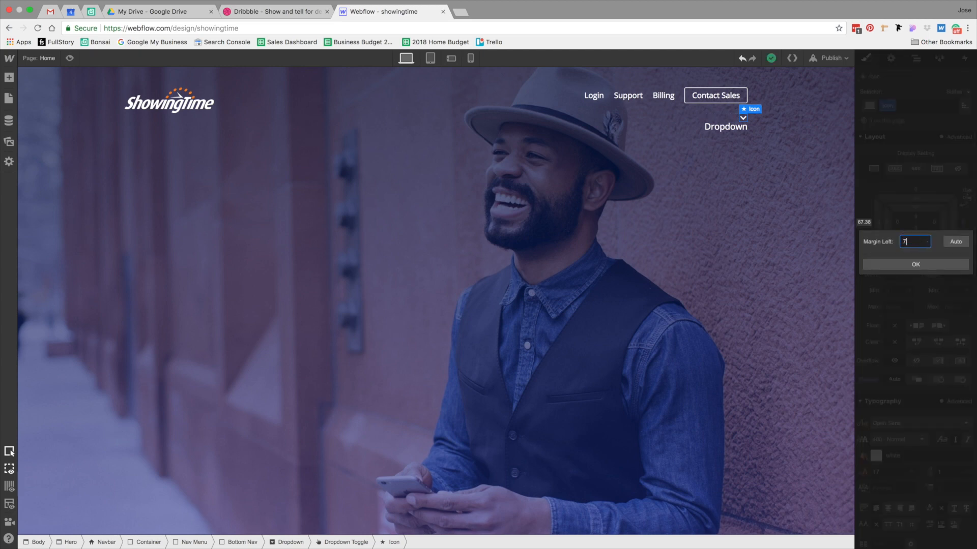
text(7)
key(Return)
scroll(941, 251, down, 1)
scroll(939, 254, up, 1)
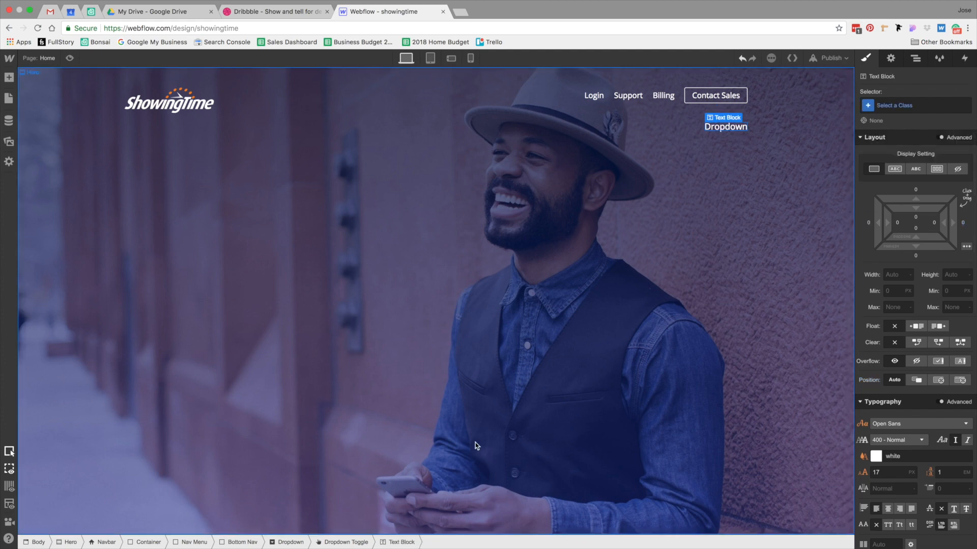
Change the Dropdown Toggle's display to a horizontal flex layout with its children aligned to the center.
click(351, 543)
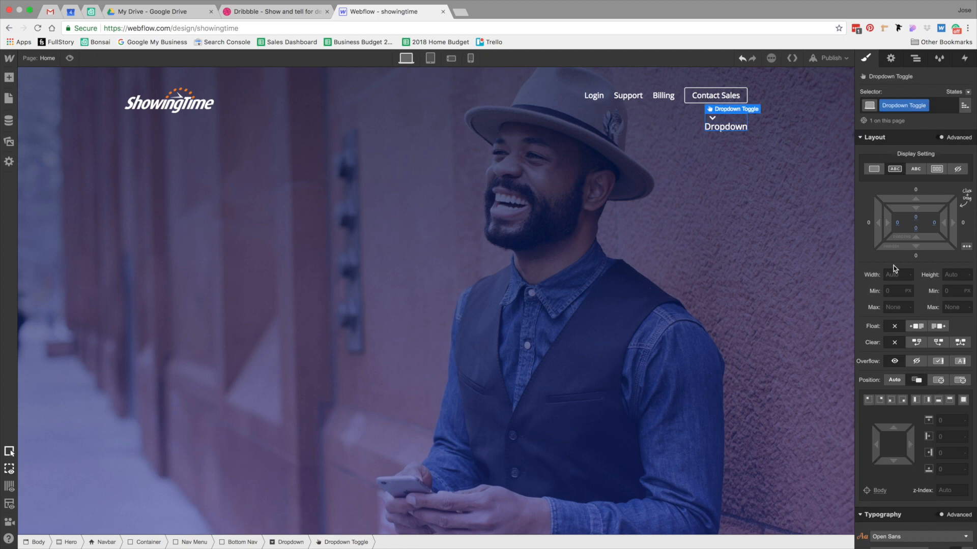
click(936, 169)
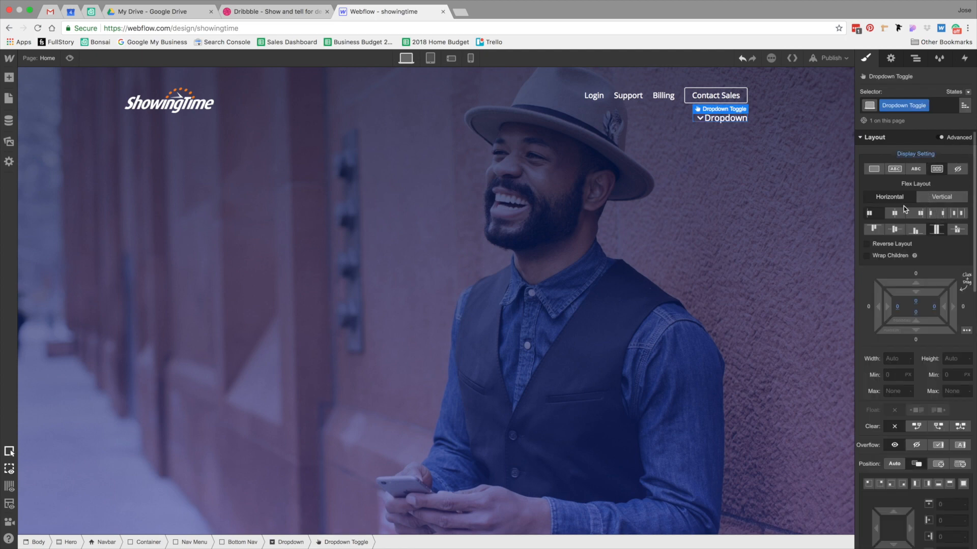
click(894, 230)
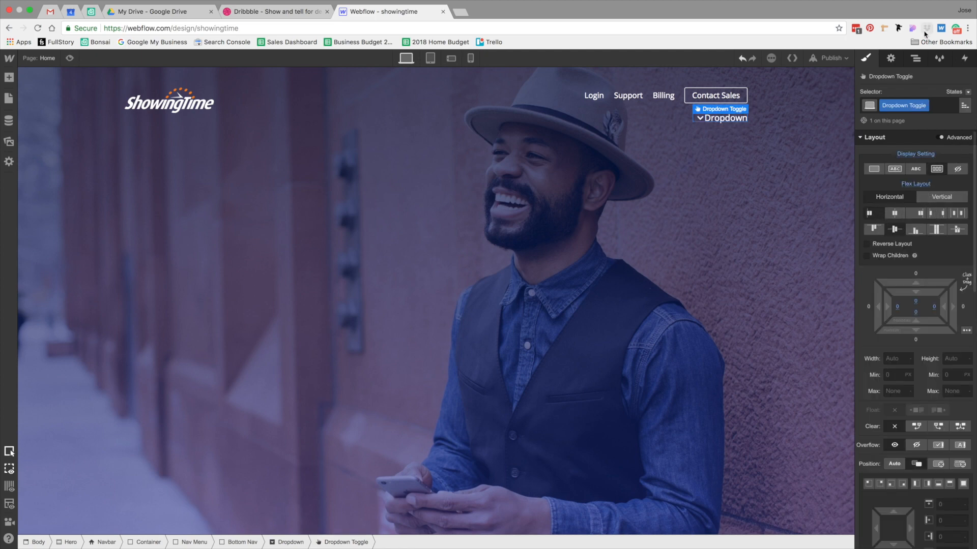
Reorder the Dropdown Toggle's children so the Text Block comes before the arrow Icon.
click(915, 59)
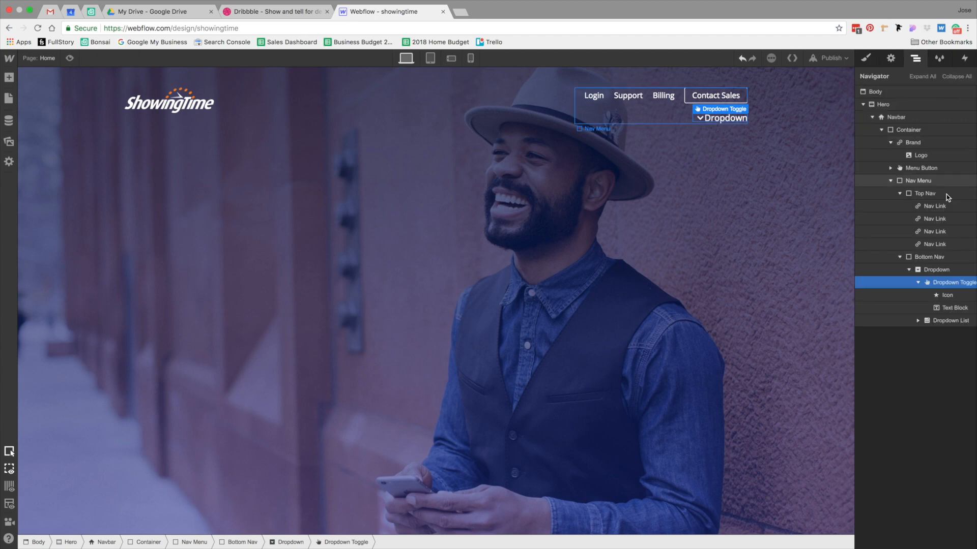
drag(947, 306, 946, 294)
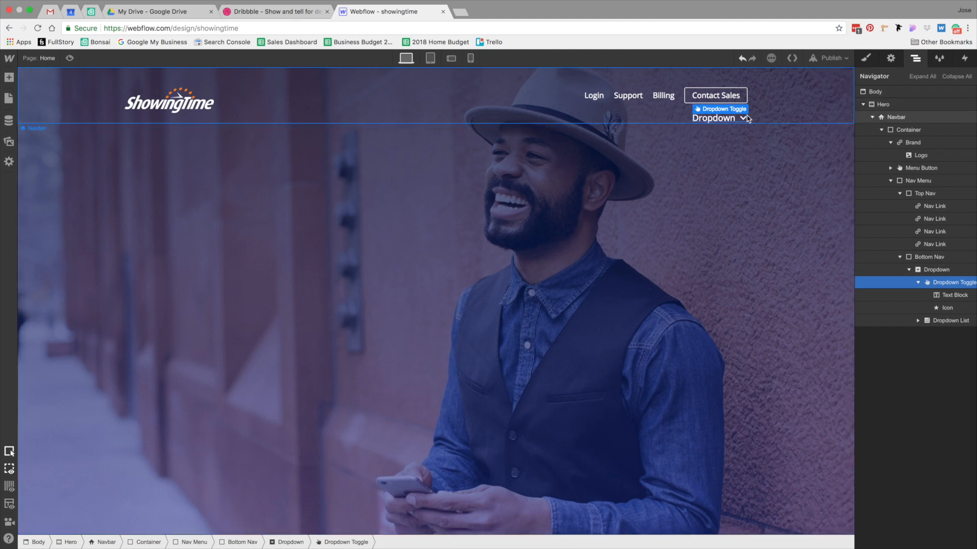
click(866, 59)
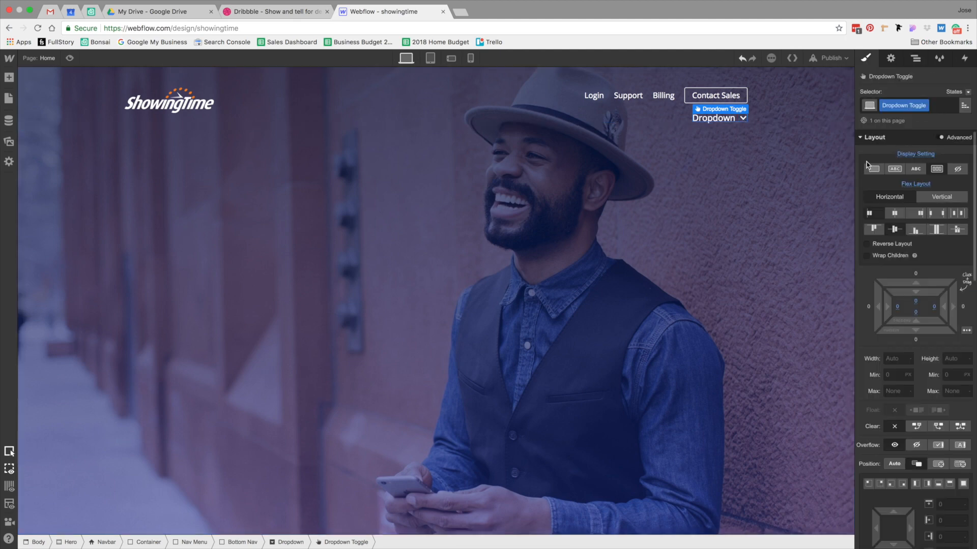
click(738, 201)
Place the house icon image from the assets before the label inside the Dropdown Toggle.
click(700, 116)
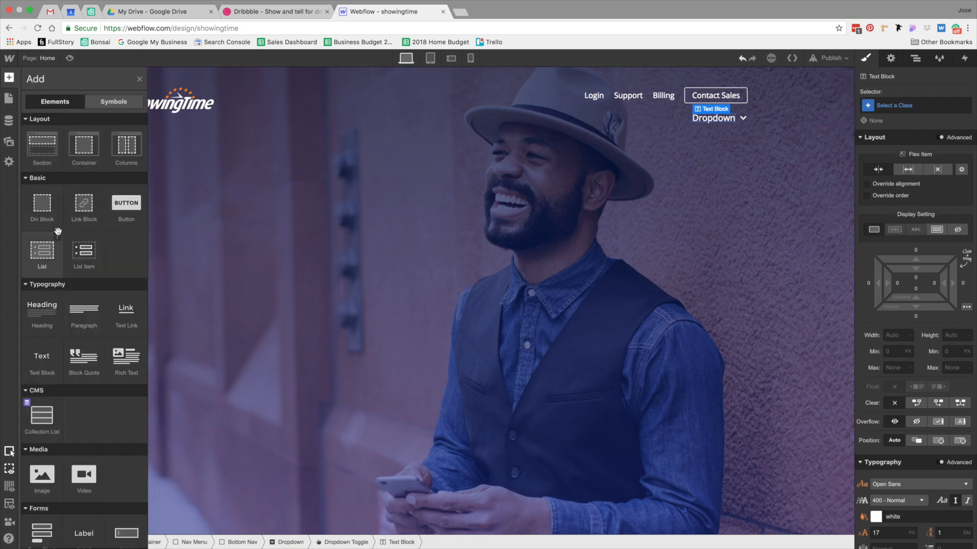
click(8, 141)
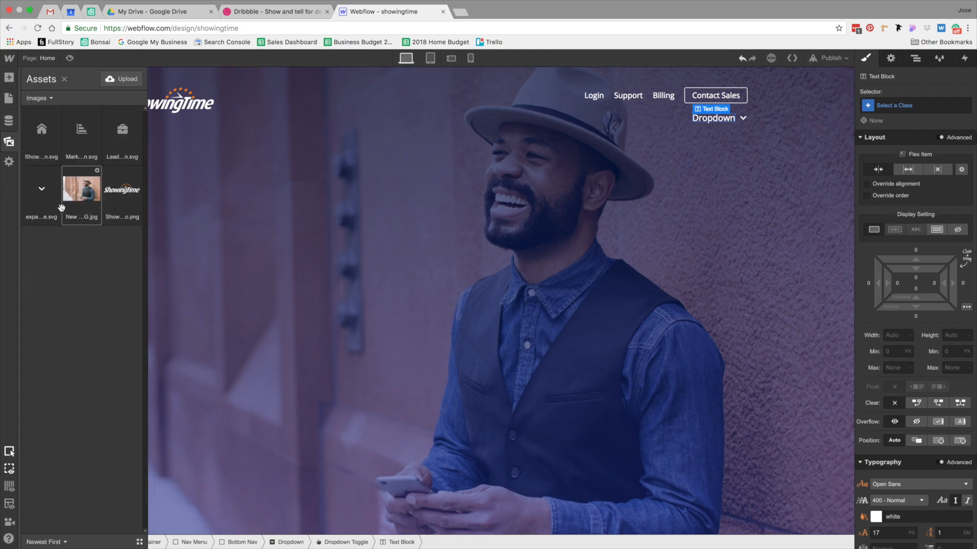
drag(42, 129, 711, 118)
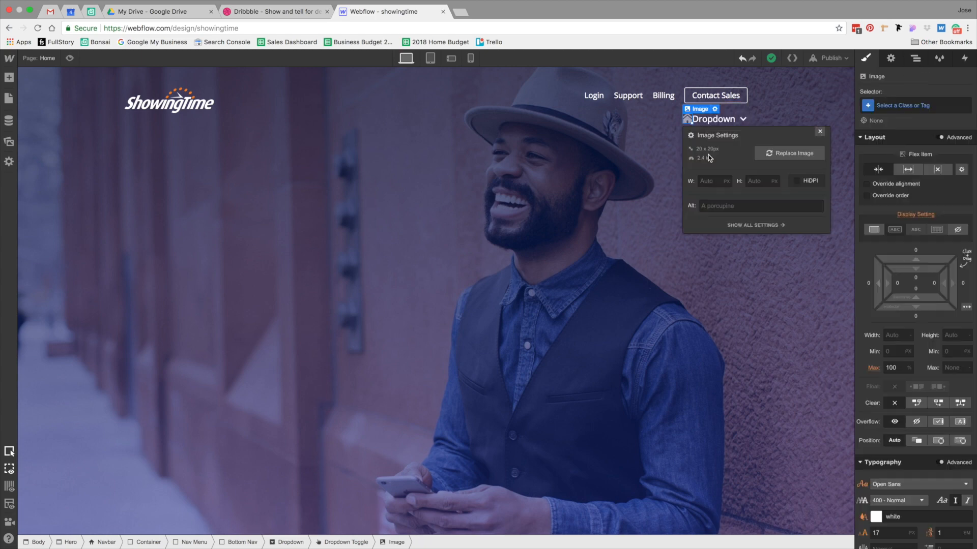
click(820, 132)
Give the house image the new class Dropdown Icon and set its right margin to 10.
click(890, 105)
text(Dropdow)
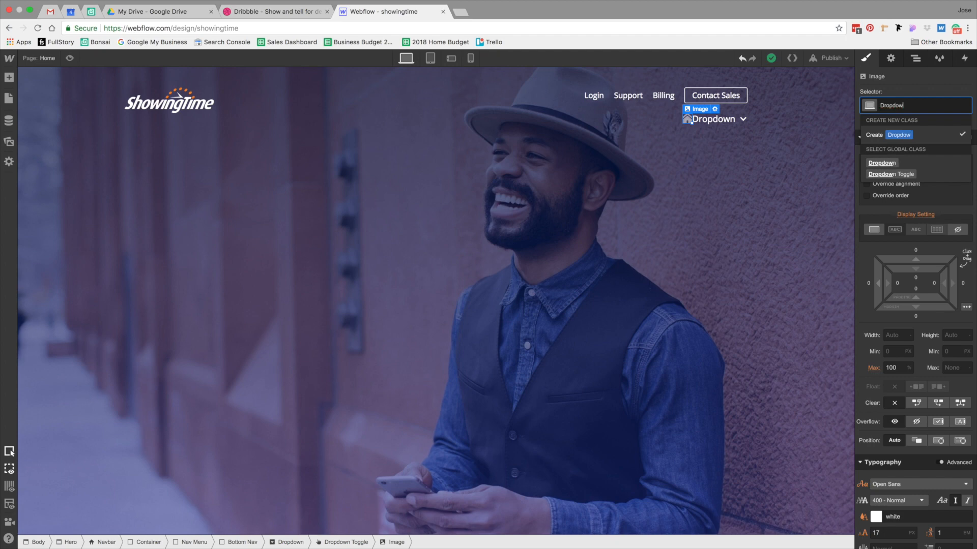
text(n Icon)
key(Return)
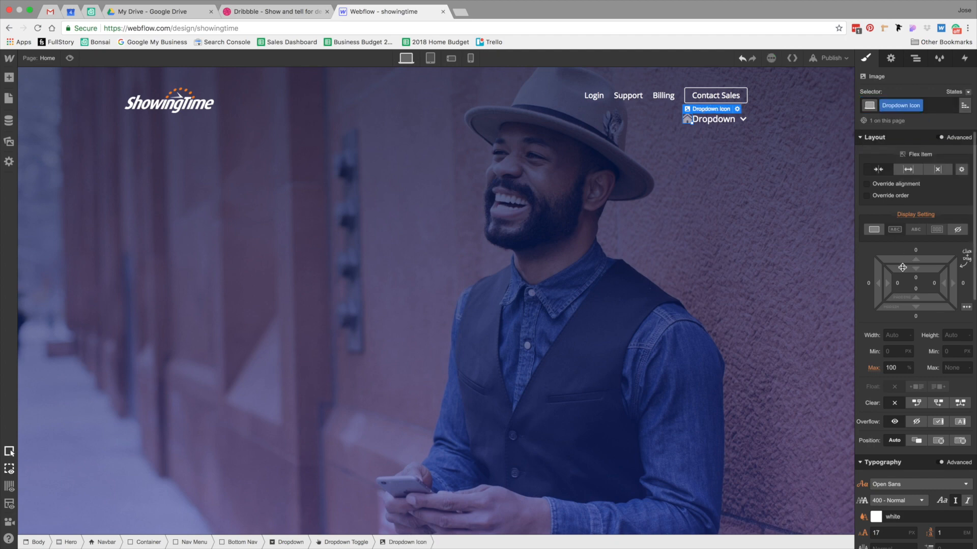
click(963, 283)
text(10)
key(Return)
Change the dropdown's label text to Showings.
click(783, 212)
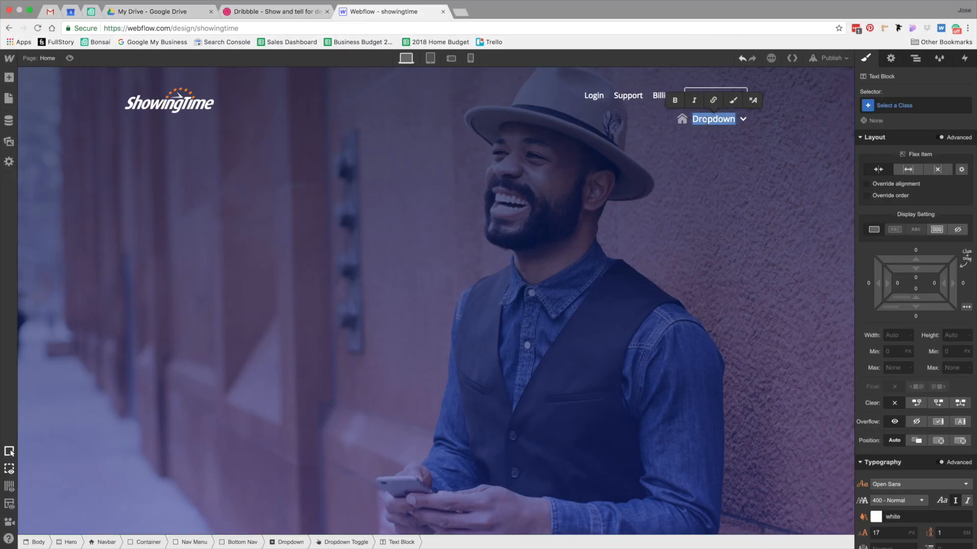
text(Showings)
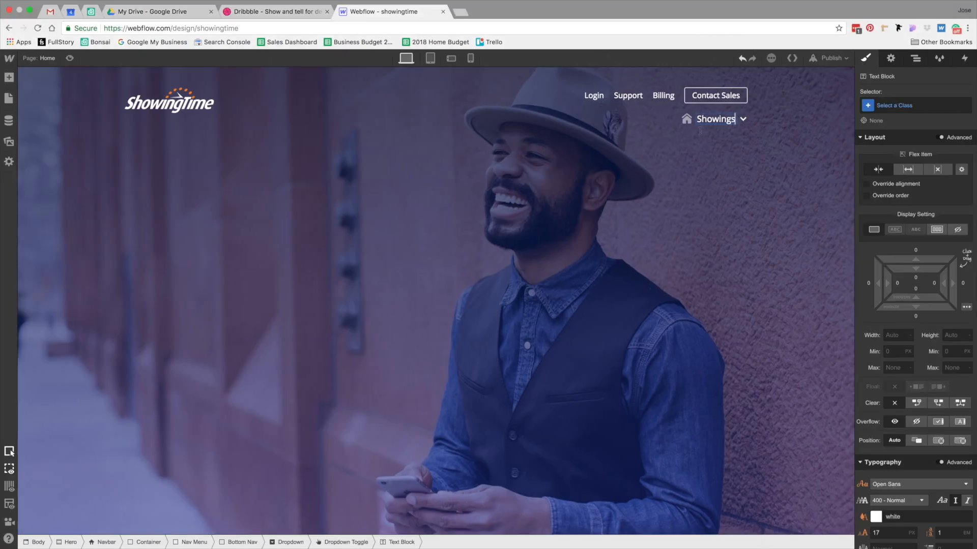
key(Escape)
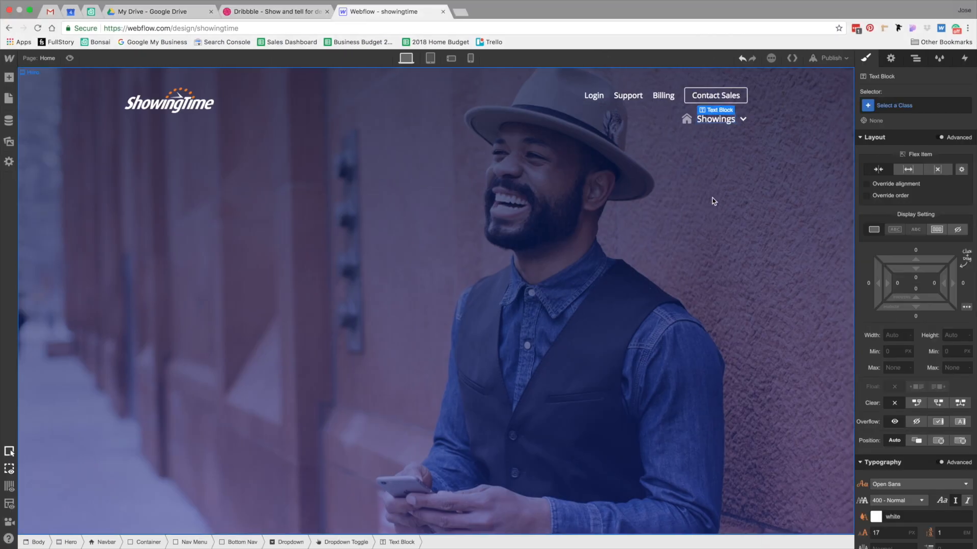
Set the font weight of the top Nav Link class to 300 - Light.
click(594, 95)
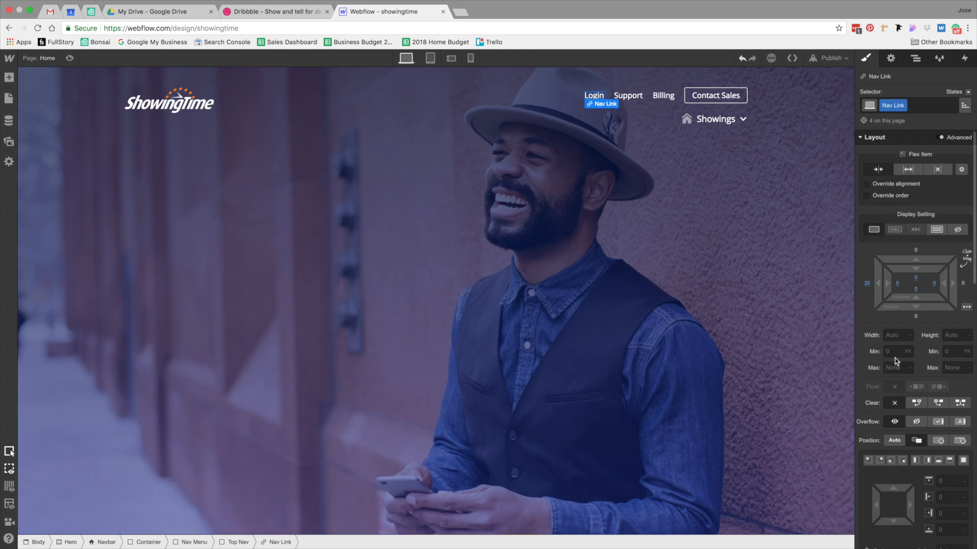
scroll(911, 362, down, 5)
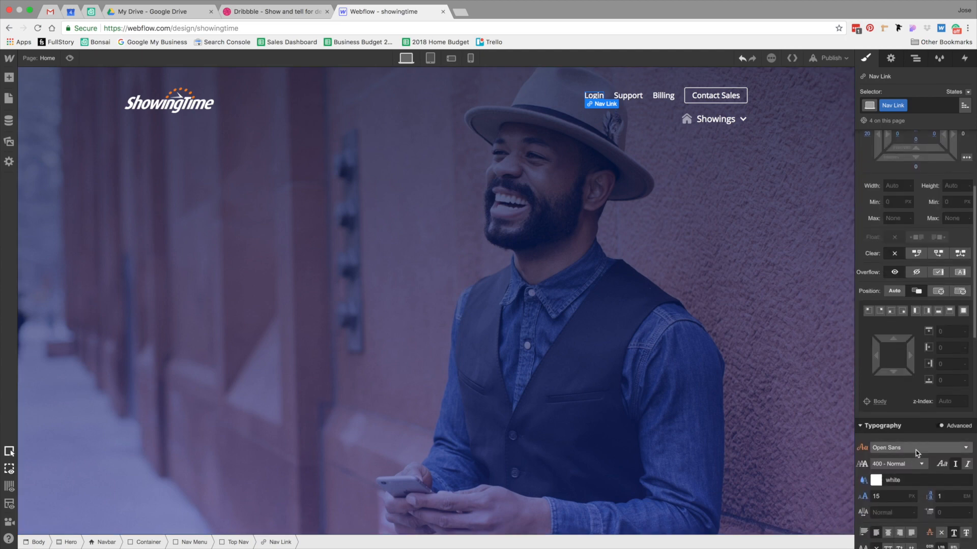
scroll(916, 450, down, 2)
click(904, 418)
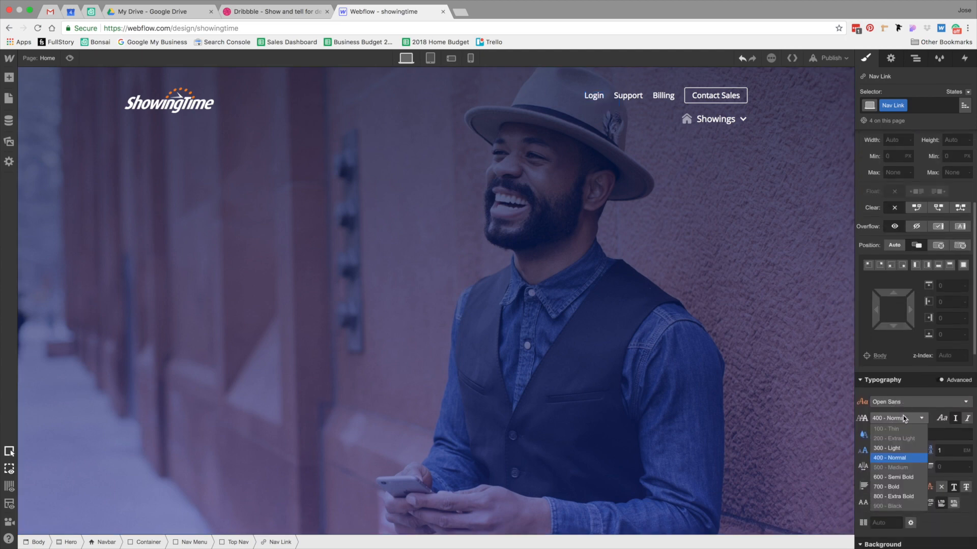
click(898, 448)
Set the font weight of the Showings text block to 300 - Light.
click(711, 124)
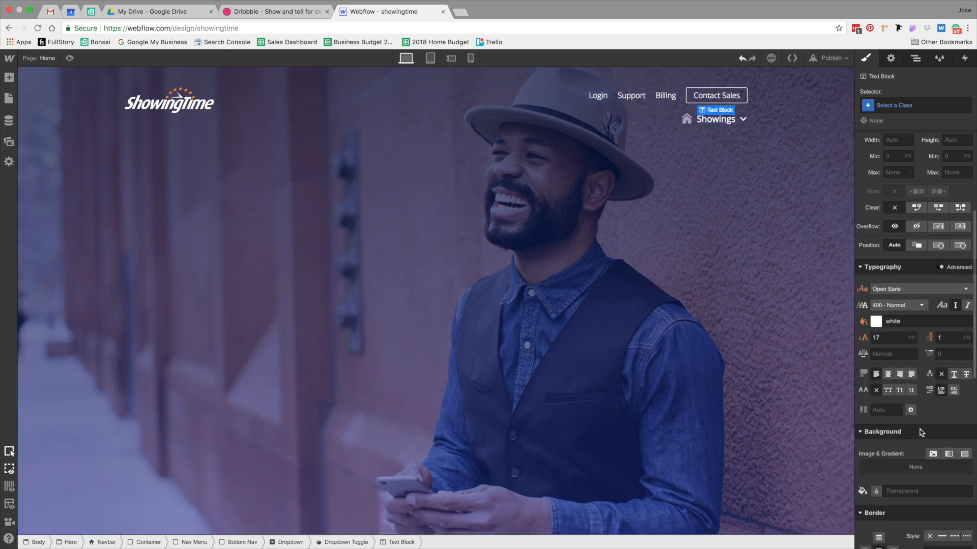
click(895, 306)
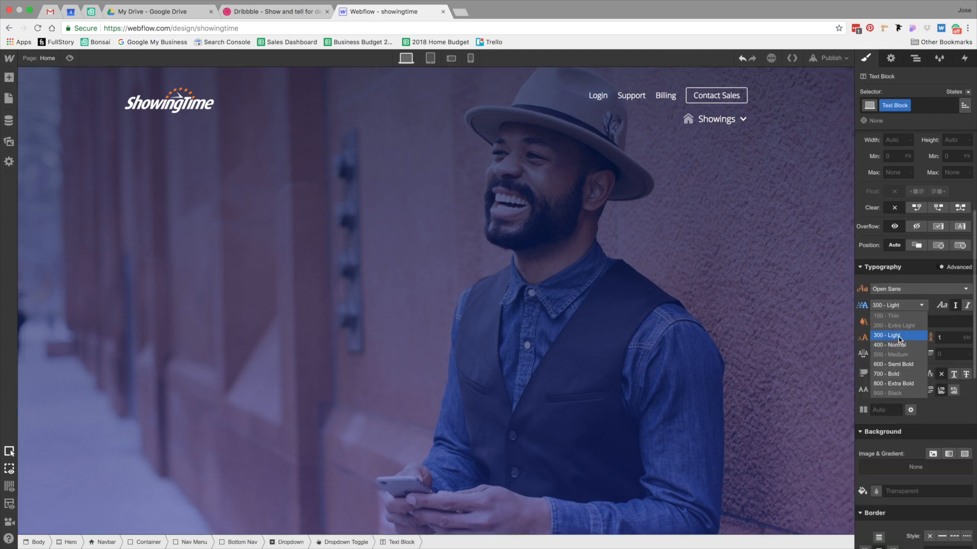
click(889, 335)
click(718, 282)
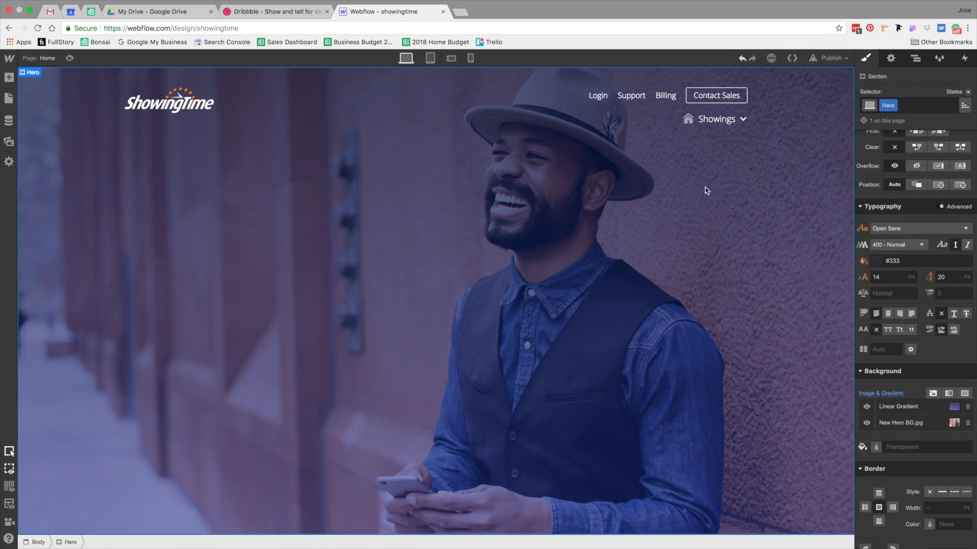
Duplicate the whole Showings Dropdown twice within the Bottom Nav.
click(741, 124)
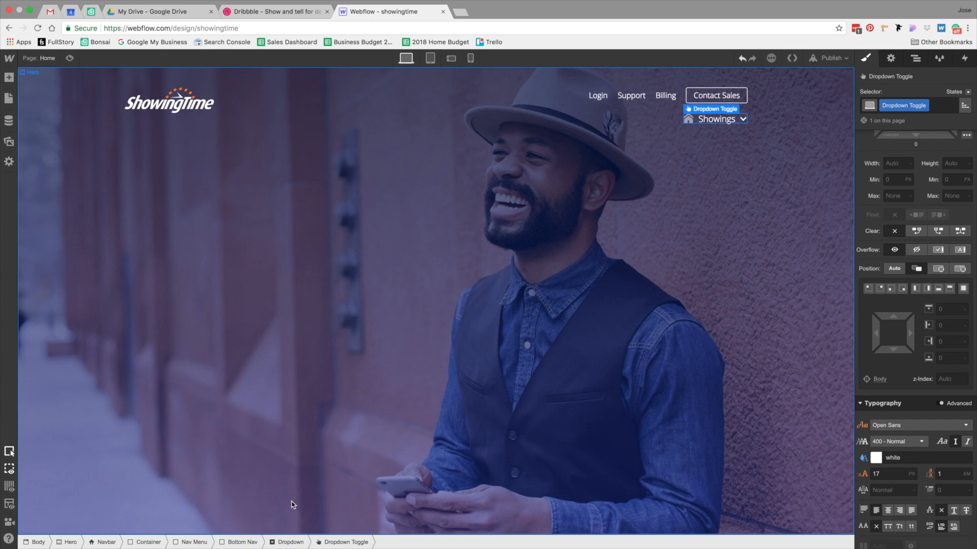
click(289, 542)
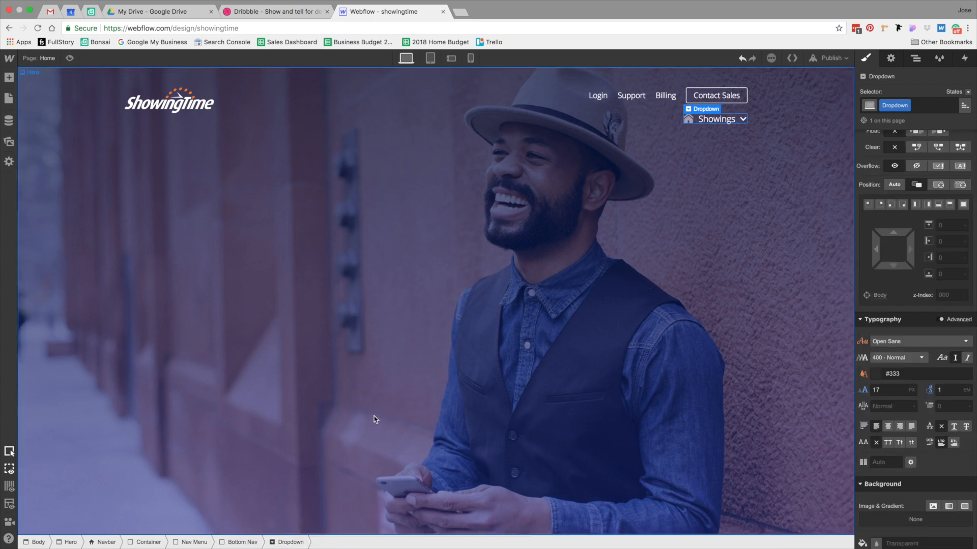
key(super+d)
key(super+d)
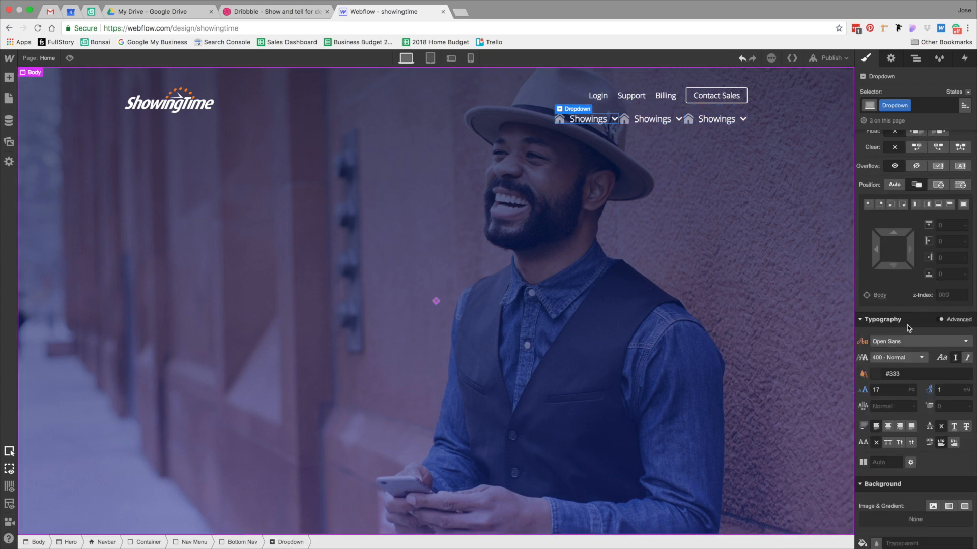
Set the Dropdown Toggle's left margin to 20 to space out the three dropdowns.
scroll(907, 328, up, 5)
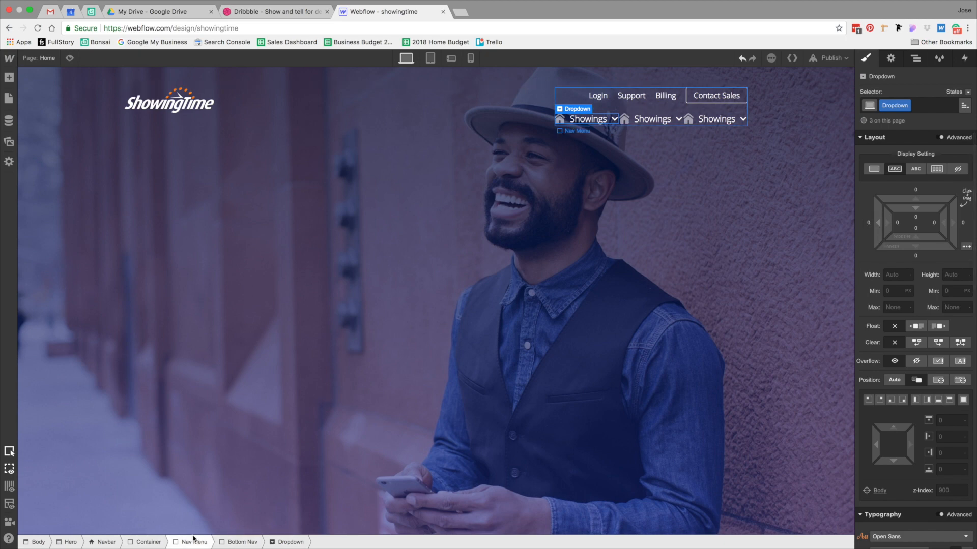
click(590, 121)
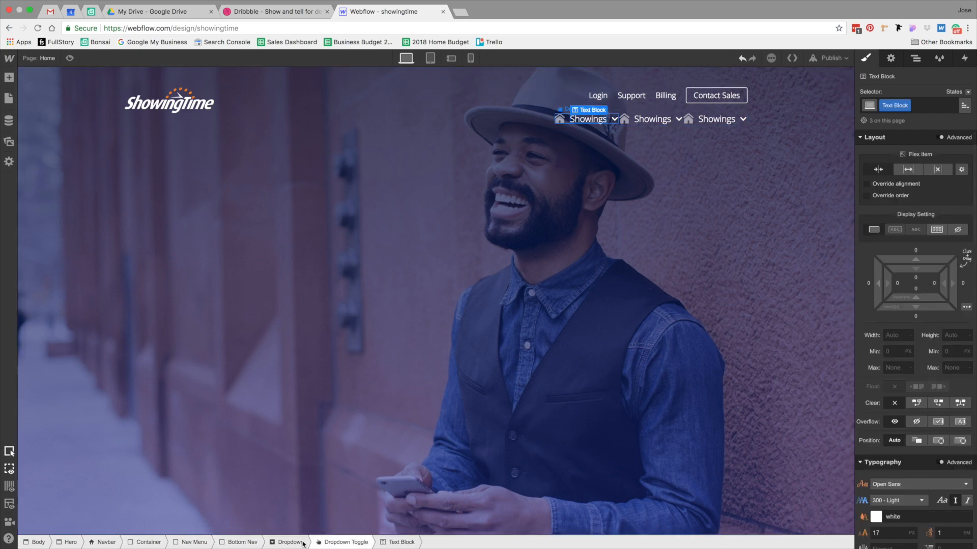
click(333, 543)
click(869, 306)
text(20)
key(Return)
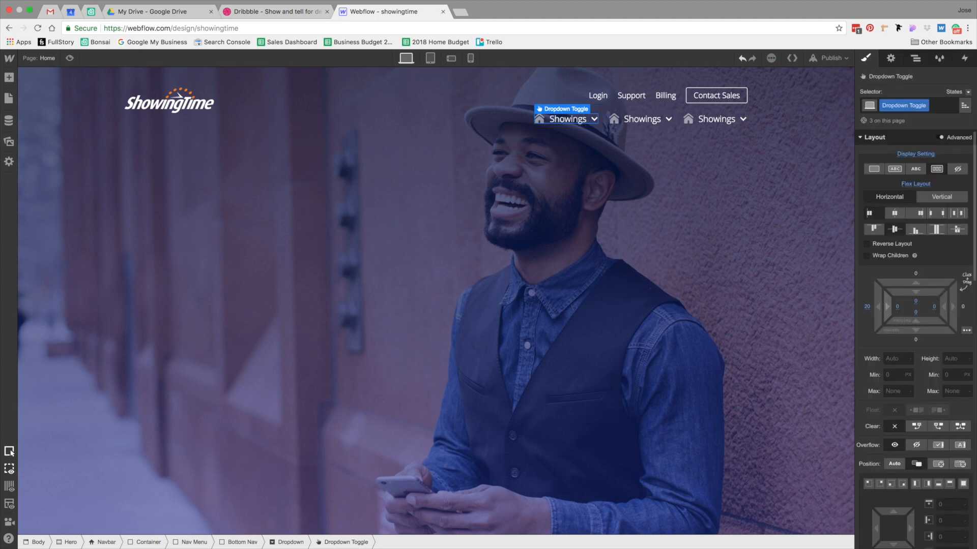
click(771, 203)
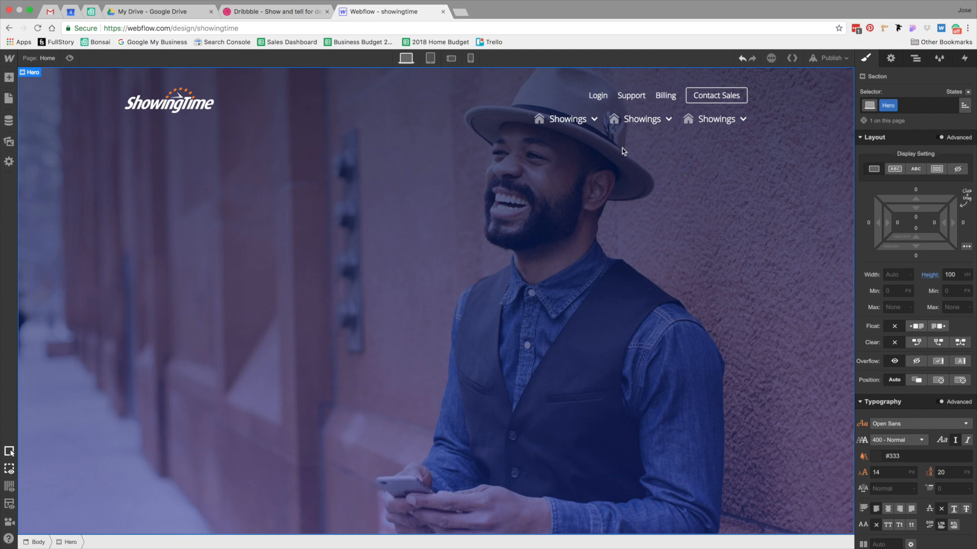
Replace the middle dropdown's house icon with the bar chart SVG from the assets.
click(614, 118)
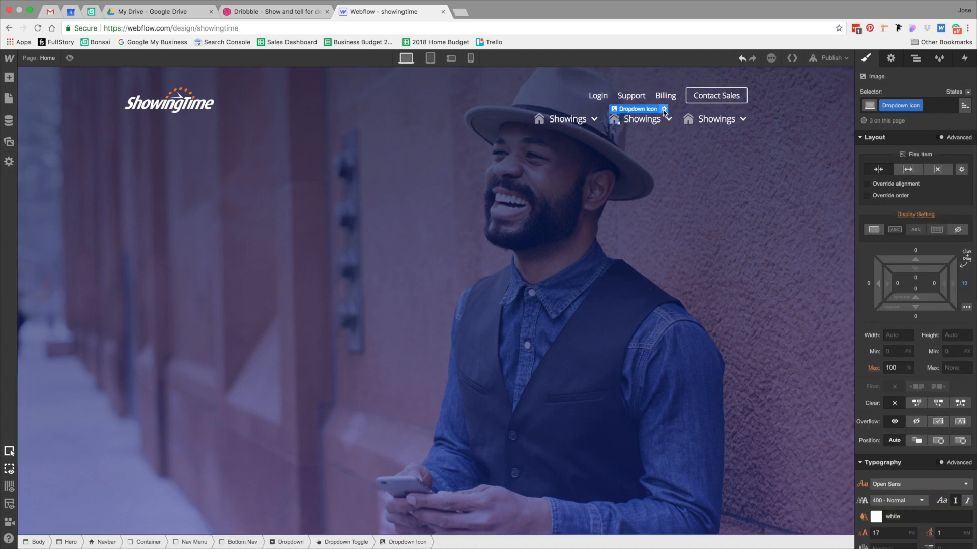
click(664, 109)
click(717, 153)
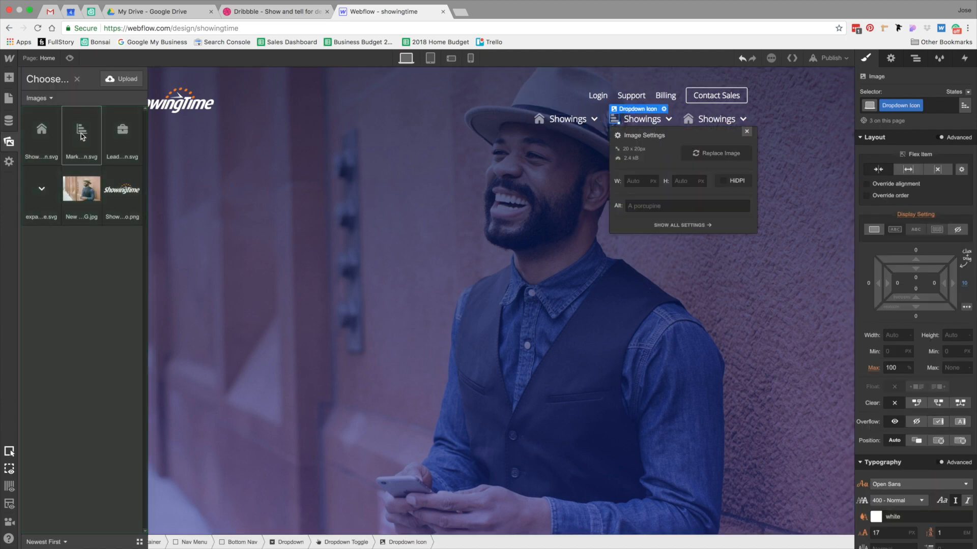
click(81, 136)
Replace the last dropdown's house icon with the briefcase SVG from the assets.
click(688, 119)
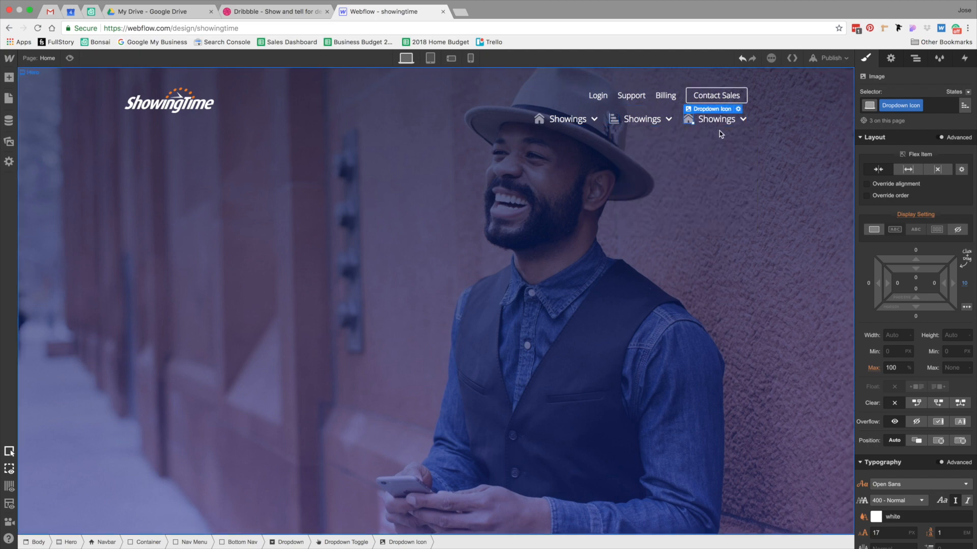
click(739, 109)
click(773, 159)
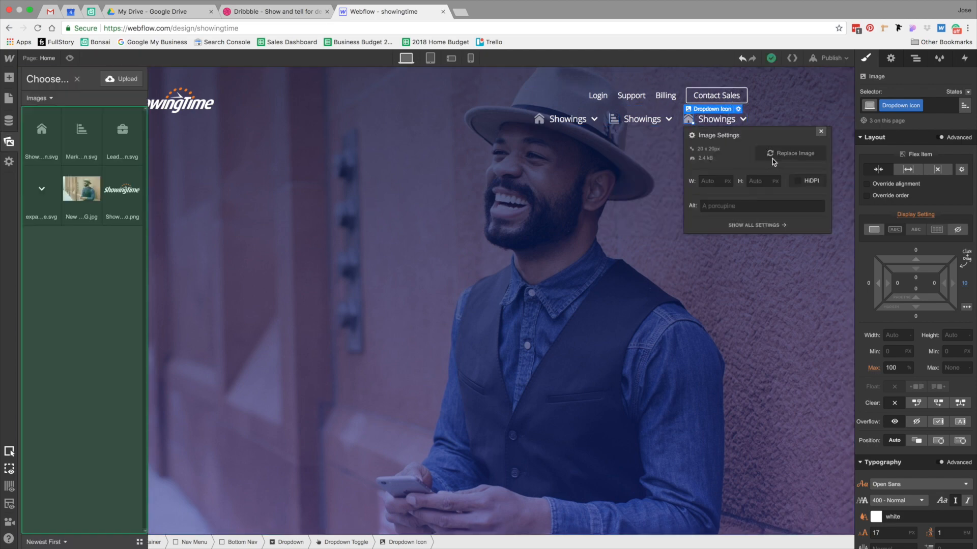
click(122, 136)
click(581, 129)
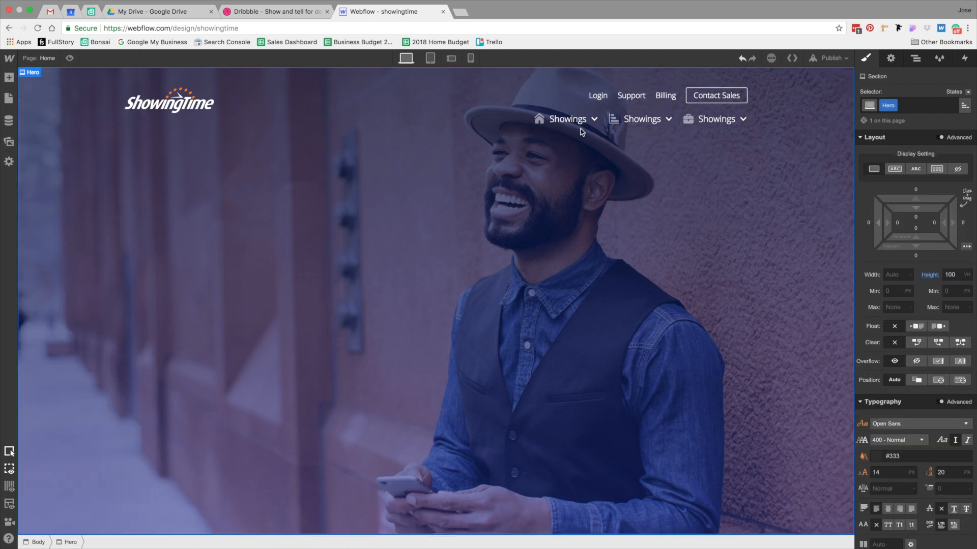
Rename the middle bottom-nav dropdown label to MarketStats and the last dropdown label to Leads.
double_click(654, 120)
text(MarketStats)
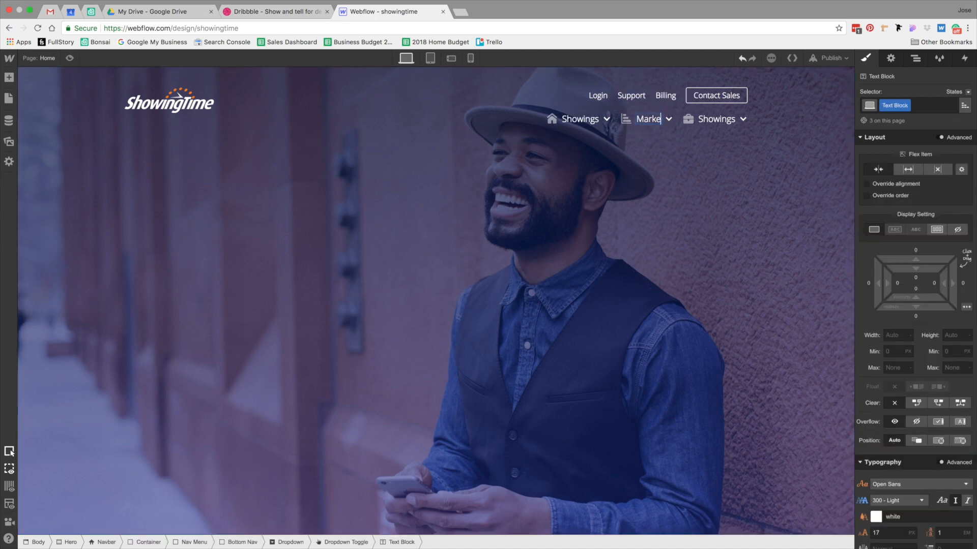
double_click(717, 120)
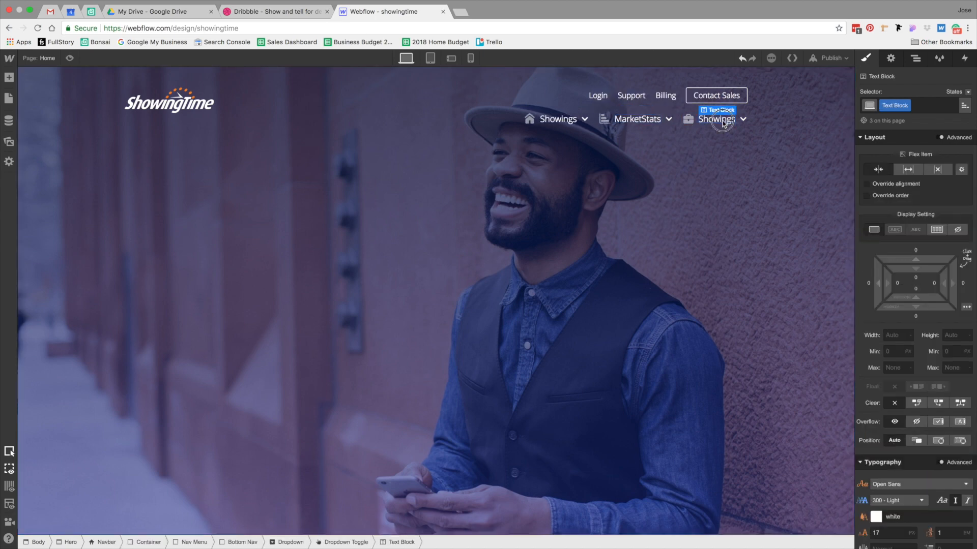
text(Leads)
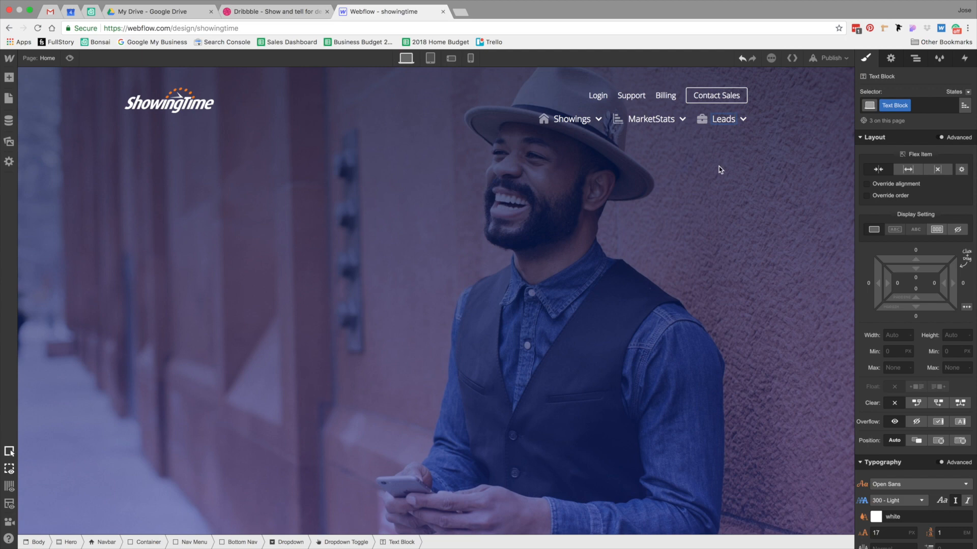
click(719, 167)
click(703, 121)
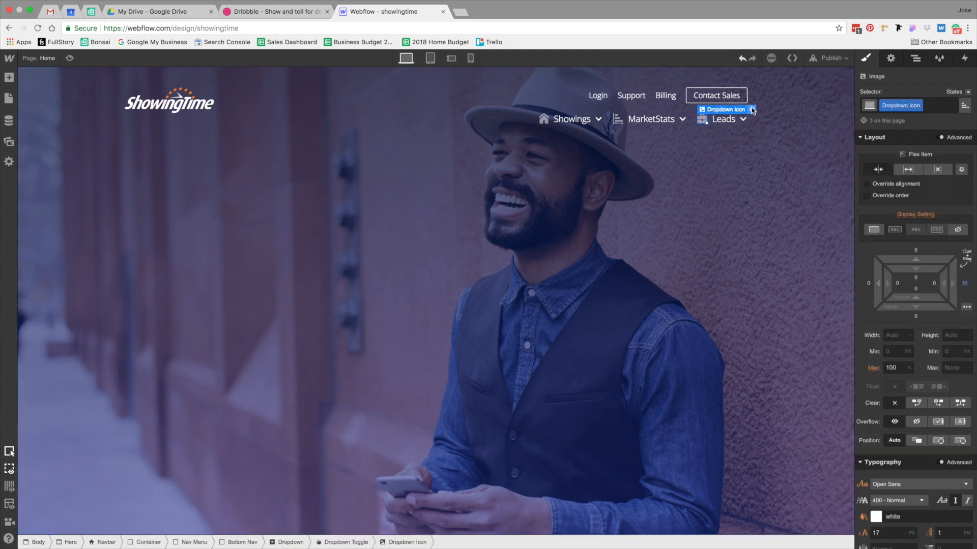
click(752, 110)
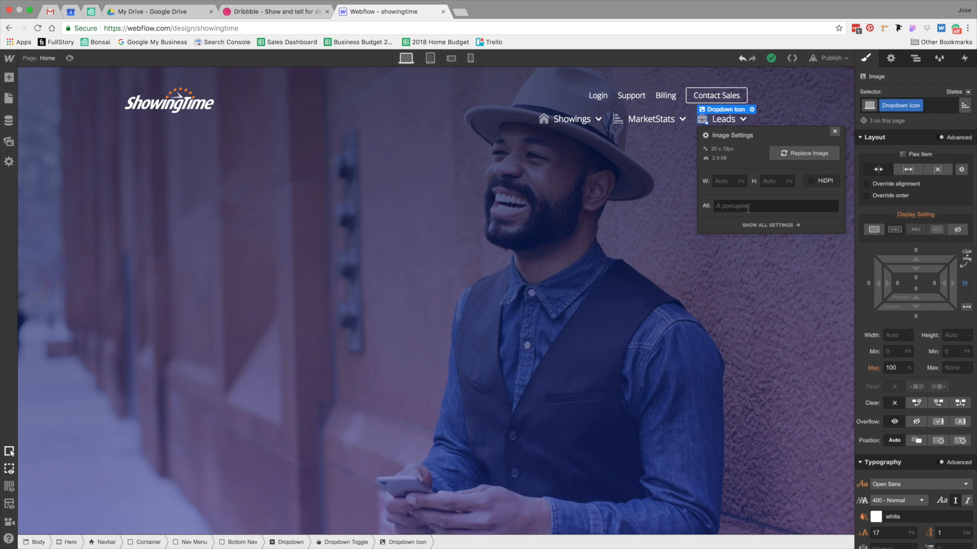
click(538, 223)
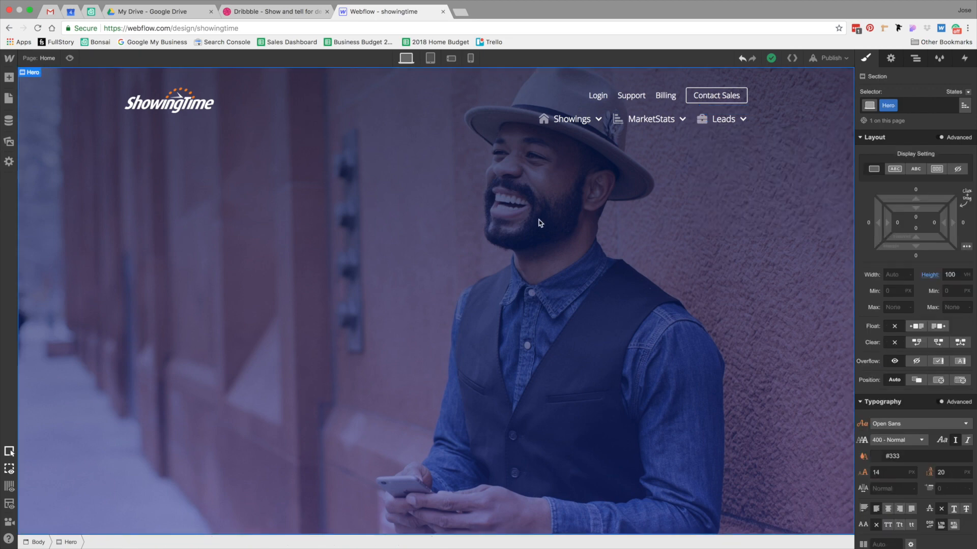
Add equal padding on all four sides of the Bottom Nav div.
click(534, 121)
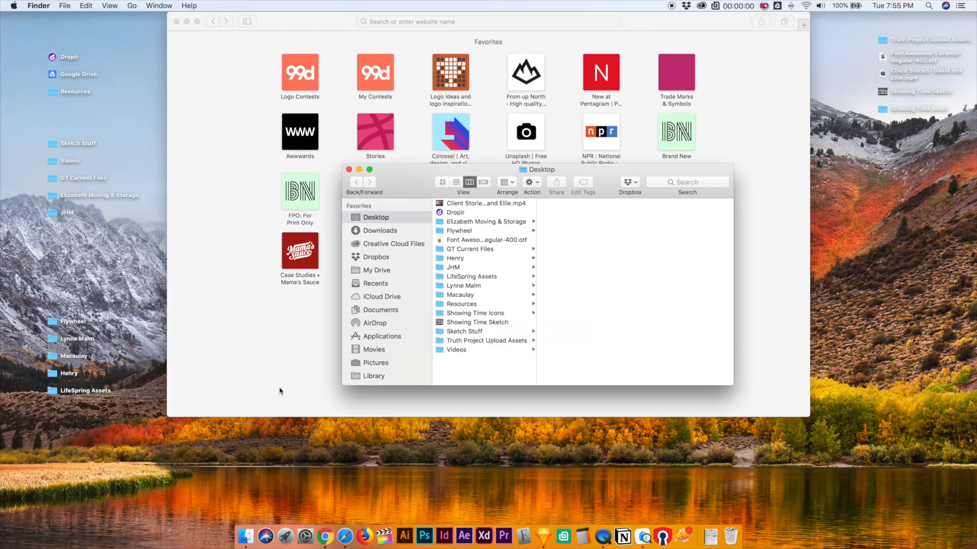
key(ctrl+Right)
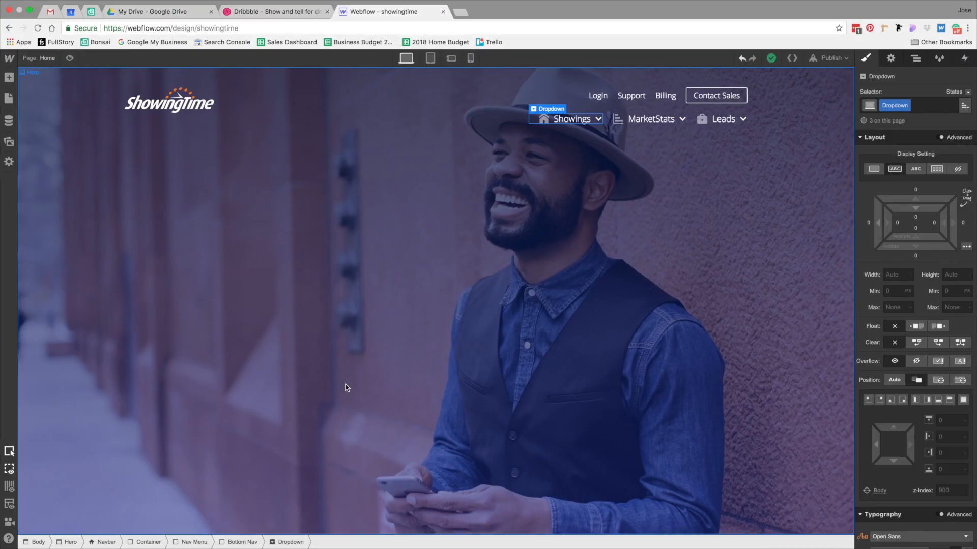
click(241, 542)
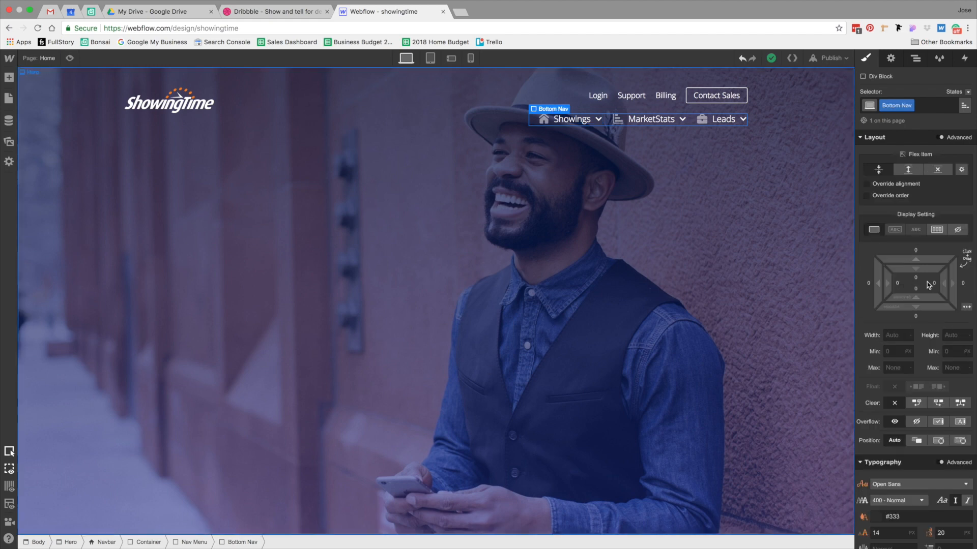
drag(922, 269, 922, 297)
Give the Bottom Nav a white background color at 10% opacity.
scroll(916, 331, down, 10)
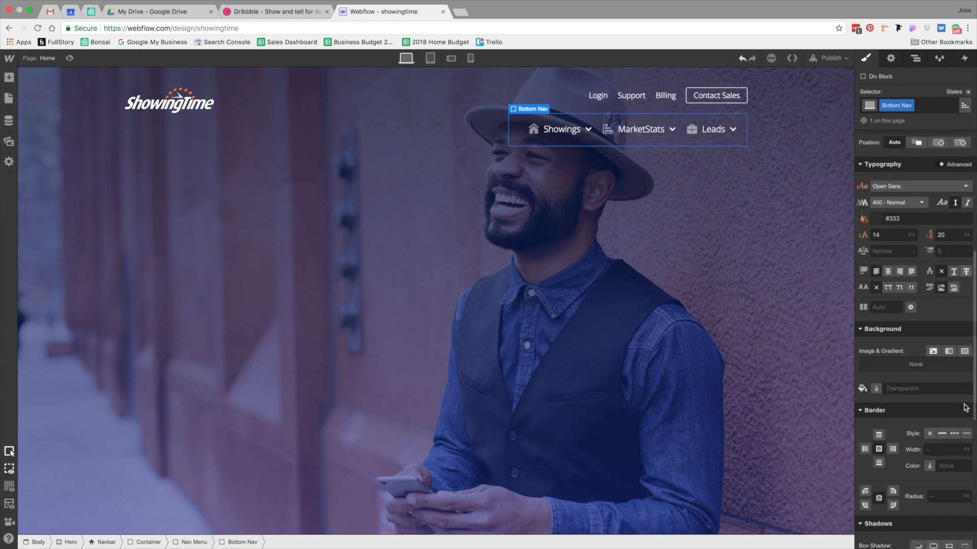
click(877, 389)
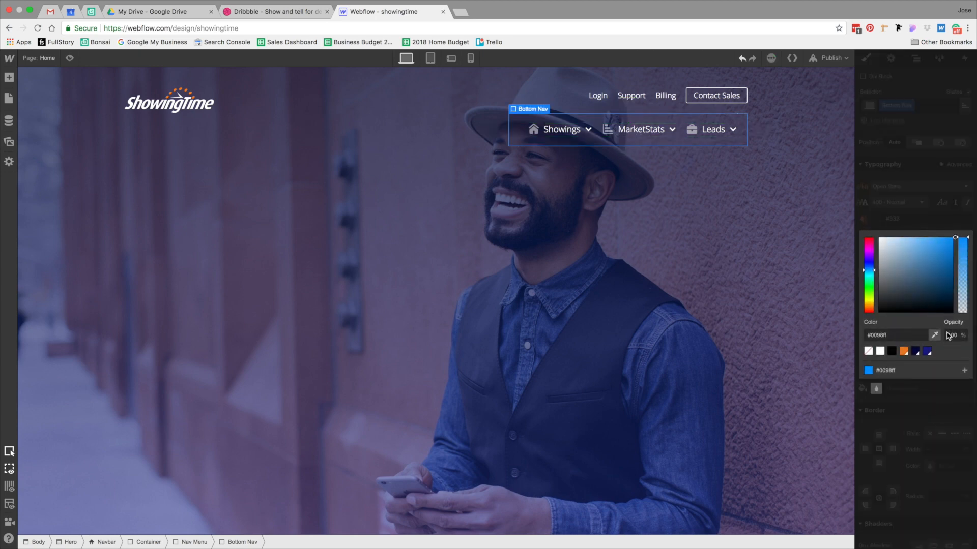
click(880, 351)
click(954, 335)
text(10)
key(Return)
click(669, 294)
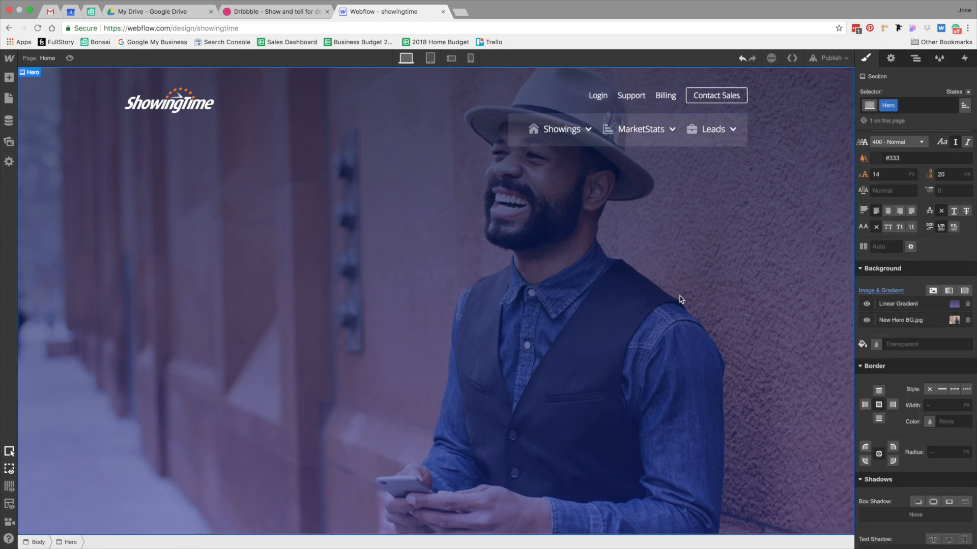
Check the bottom nav's rectangle in the Sketch mockup, and round the Bottom Nav's corners in Webflow with a radius of 3.
key(ctrl+Right)
super+click(730, 124)
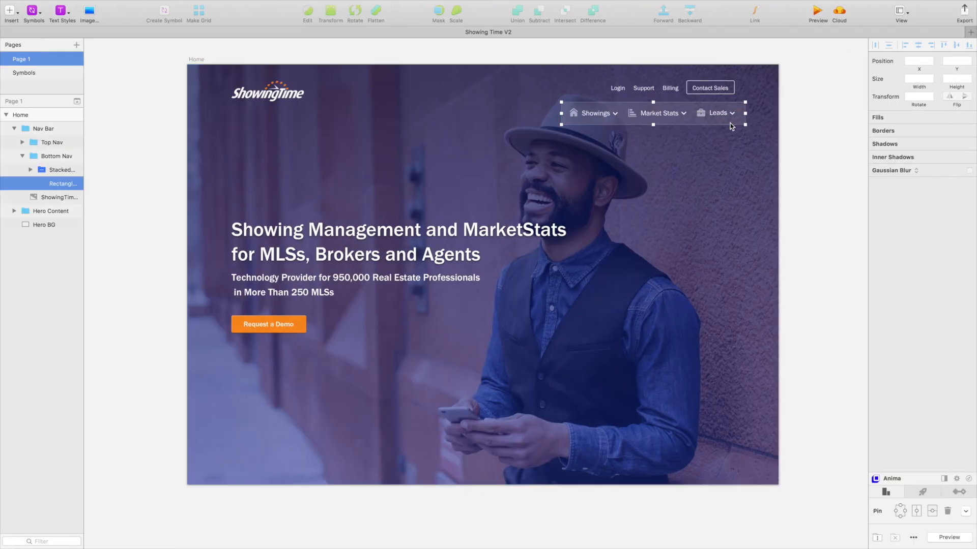
key(ctrl+Left)
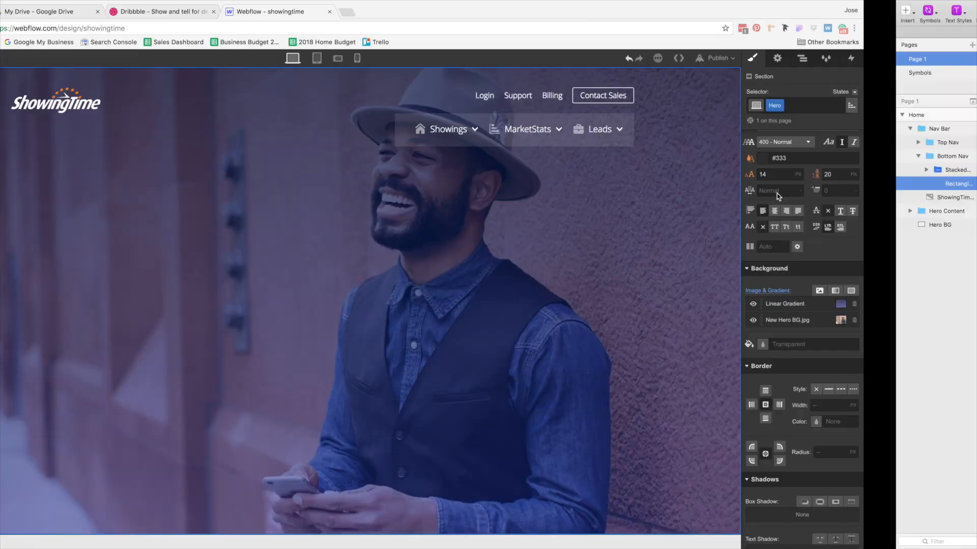
click(743, 137)
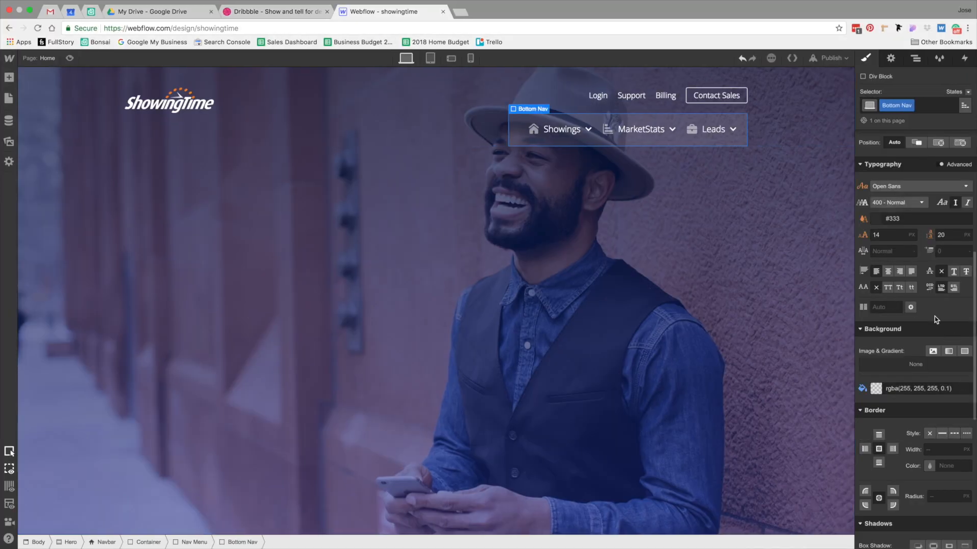
scroll(936, 412, down, 3)
click(942, 432)
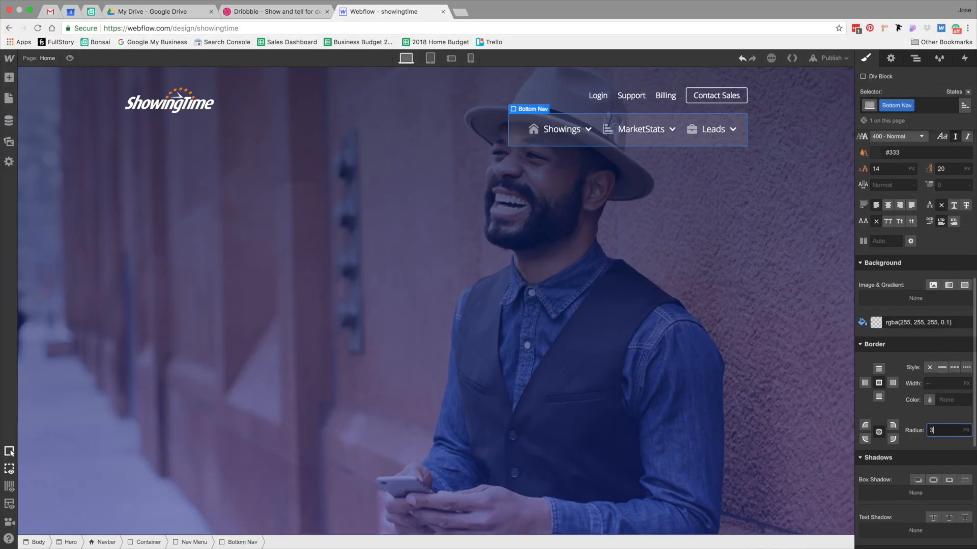
click(768, 239)
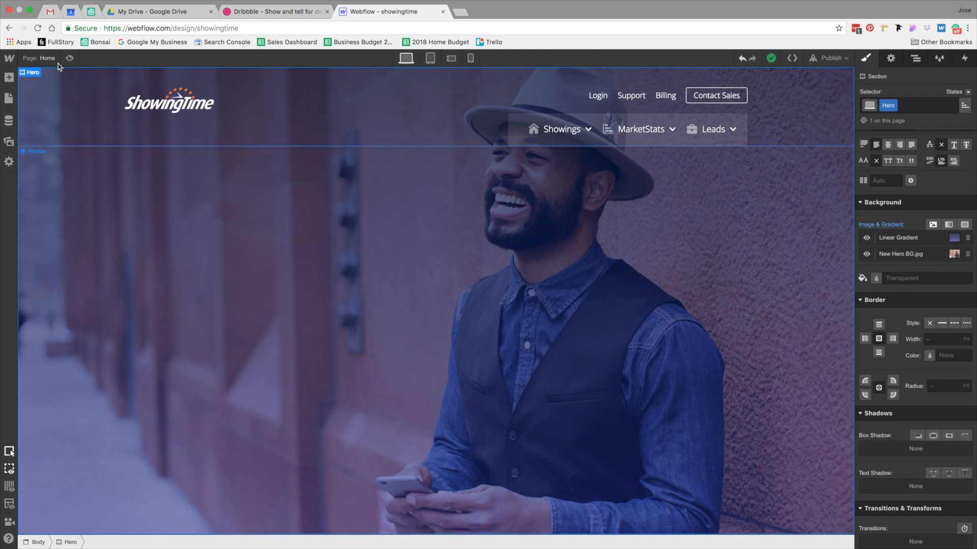
Preview the page and try a right margin of -20 on the Bottom Nav.
click(70, 58)
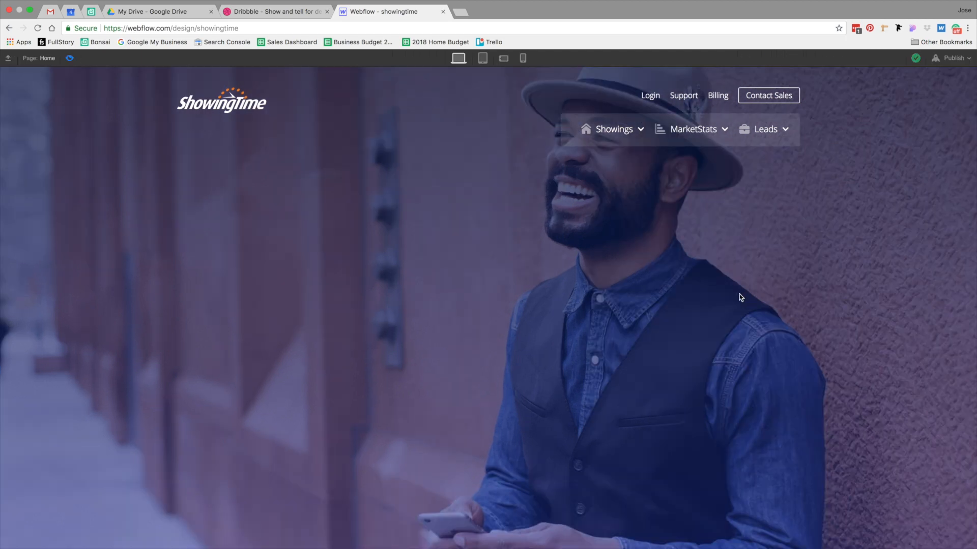
click(70, 58)
click(738, 120)
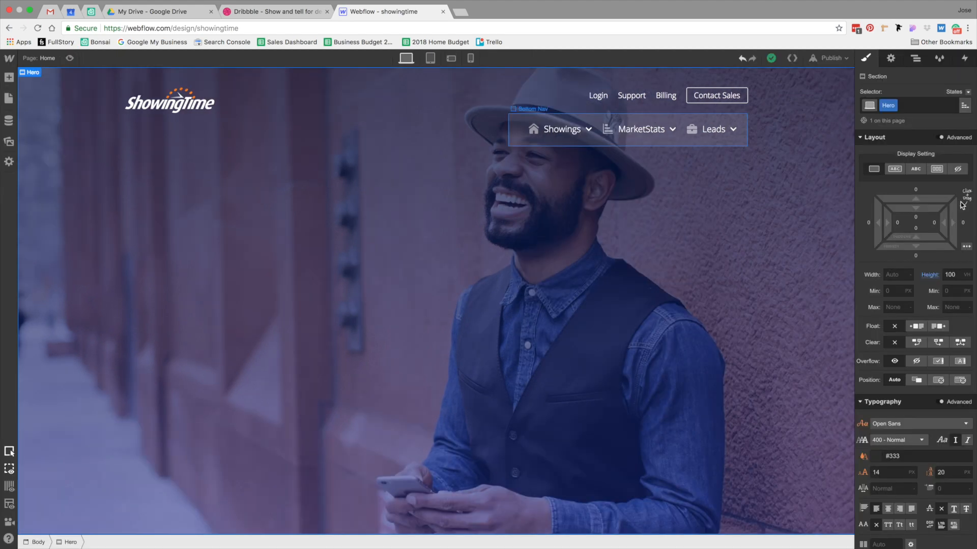
click(964, 285)
text(-20)
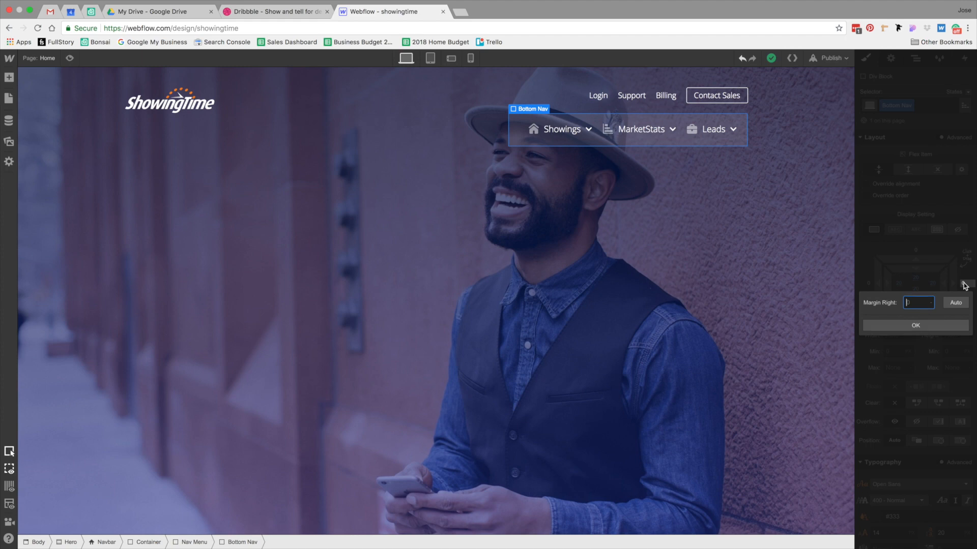
key(Return)
click(792, 267)
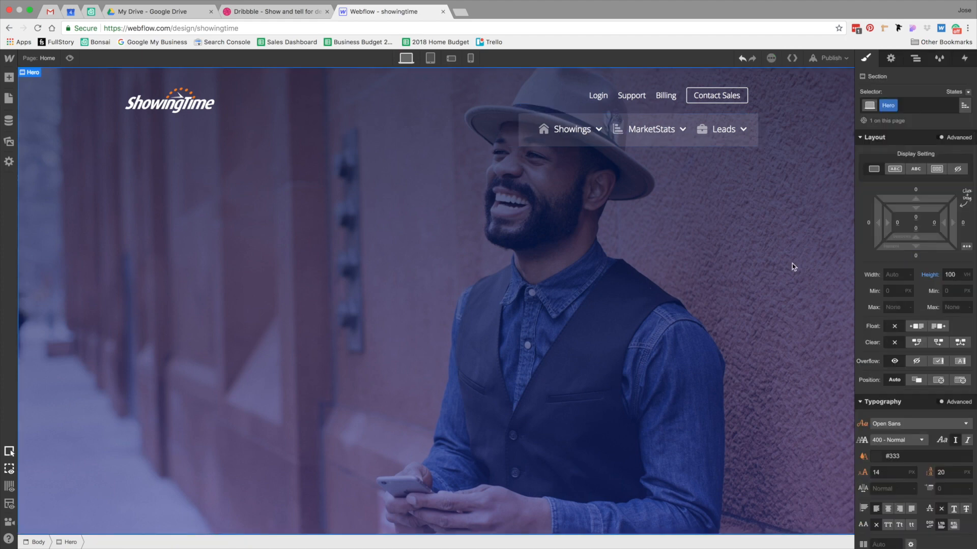
click(755, 120)
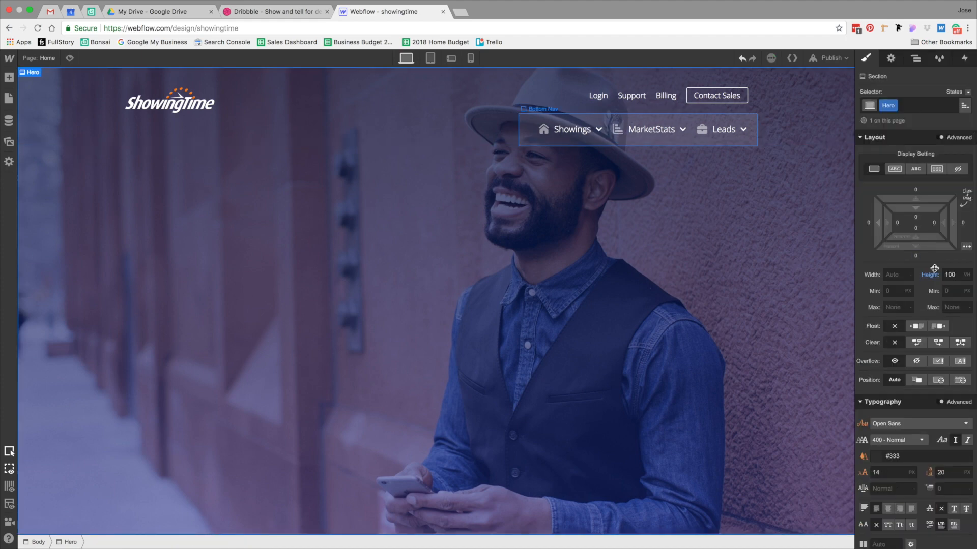
click(713, 273)
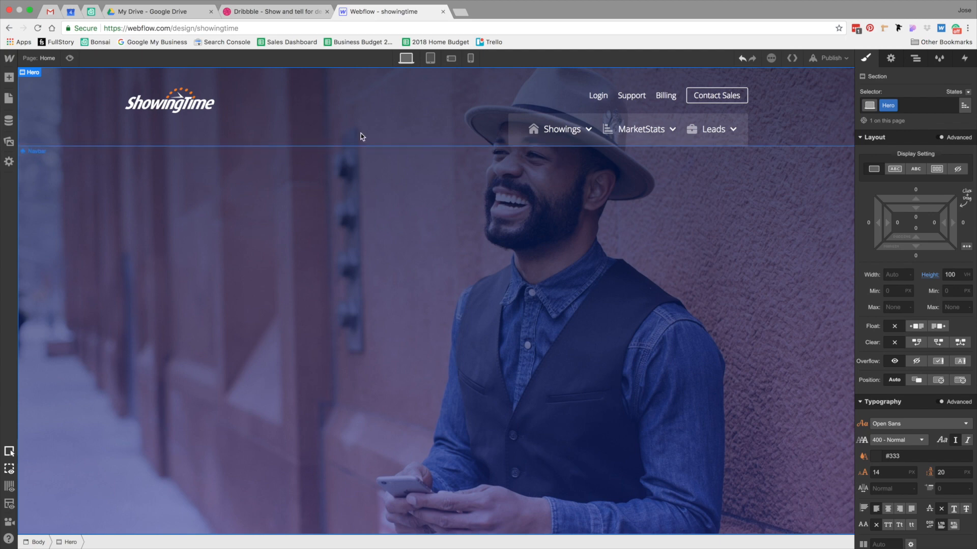
Set the Hero section's position to relative so it can anchor the navbar.
click(327, 127)
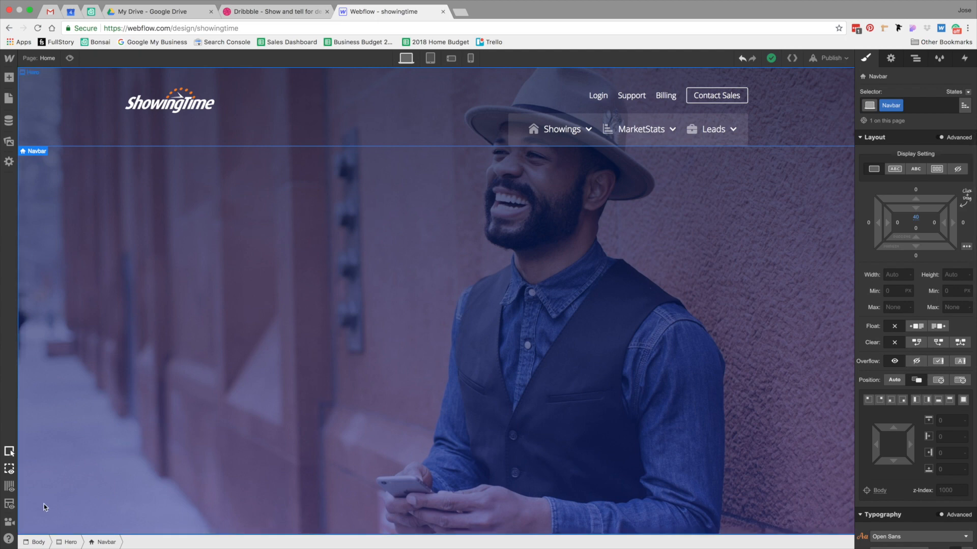
click(68, 543)
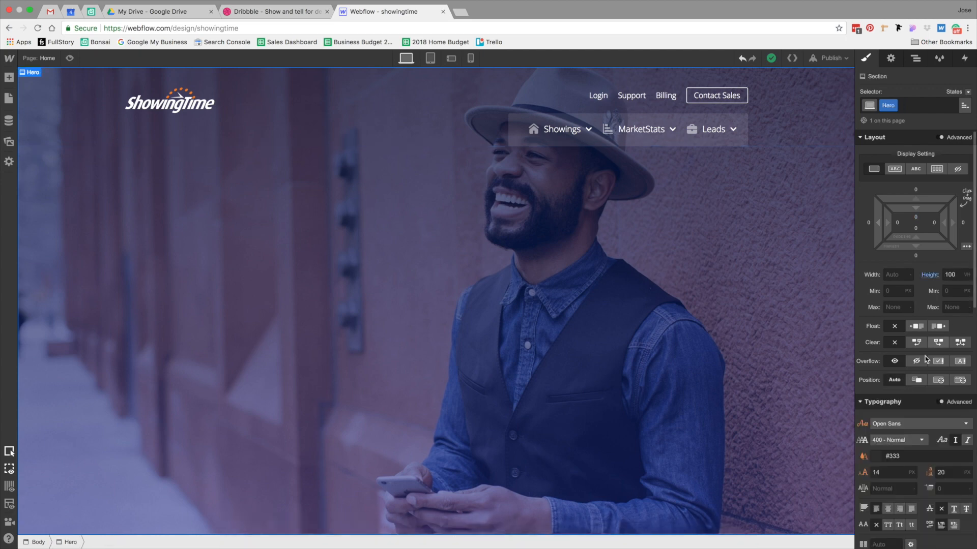
click(916, 380)
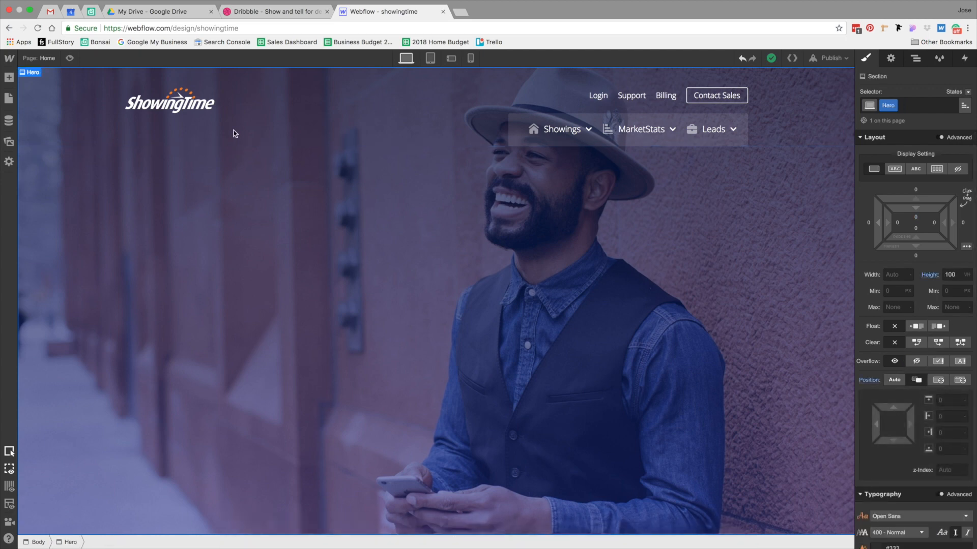
Set the Navbar's position to absolute, pinned across the full width of the Hero's top edge.
click(284, 105)
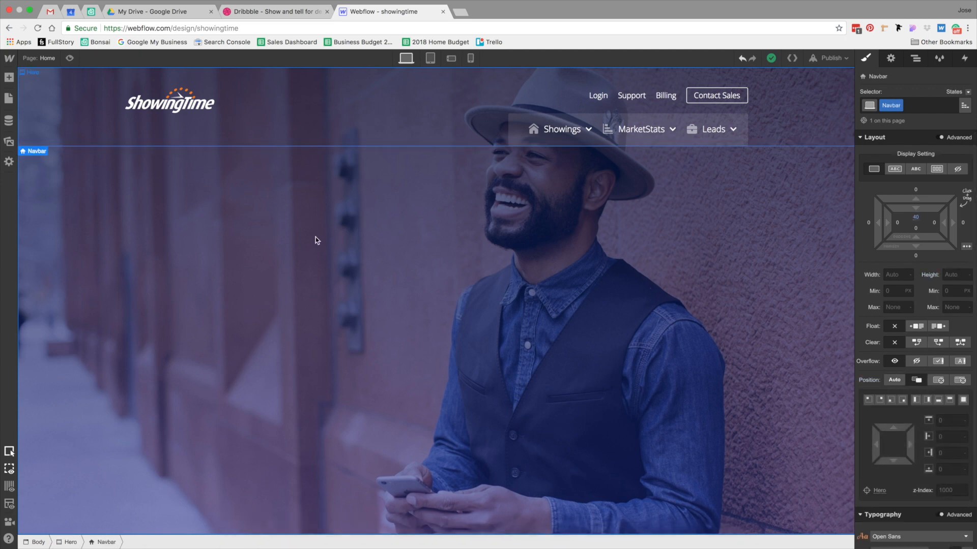
click(940, 381)
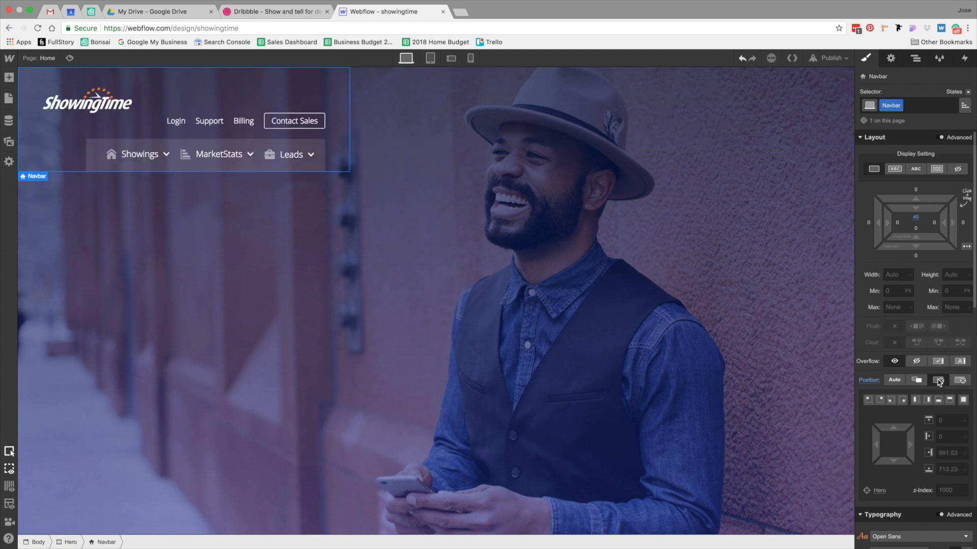
click(949, 399)
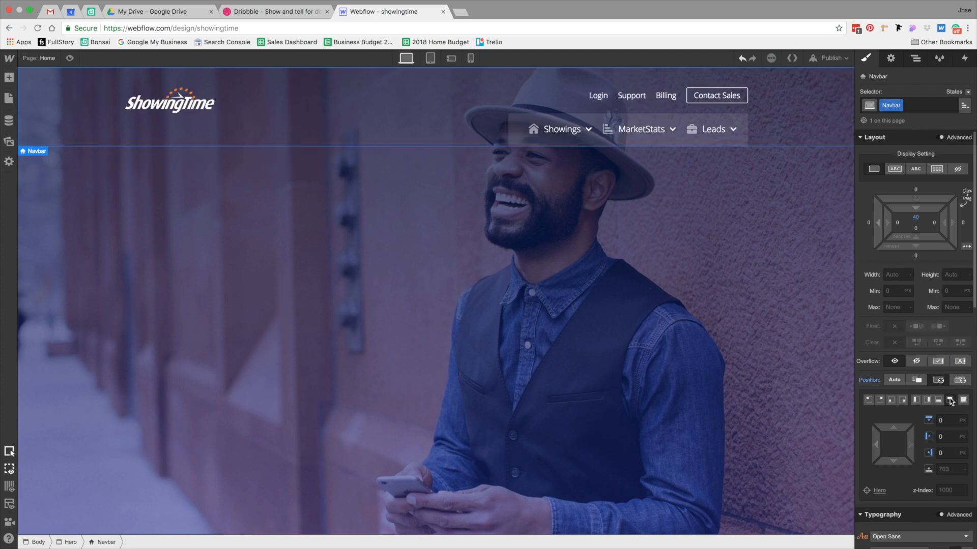
Turn the Hero section into a vertical flex layout with its children centered along both axes.
click(659, 303)
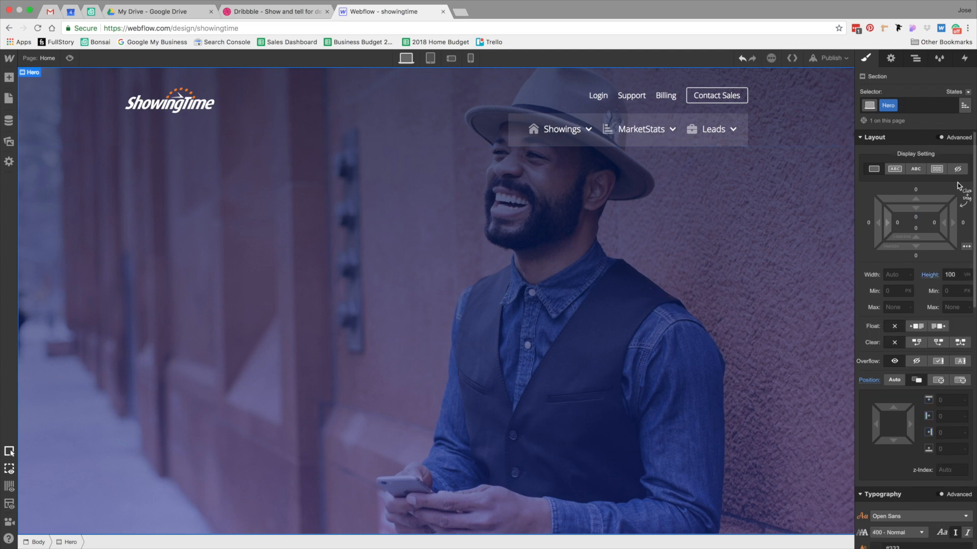
click(937, 169)
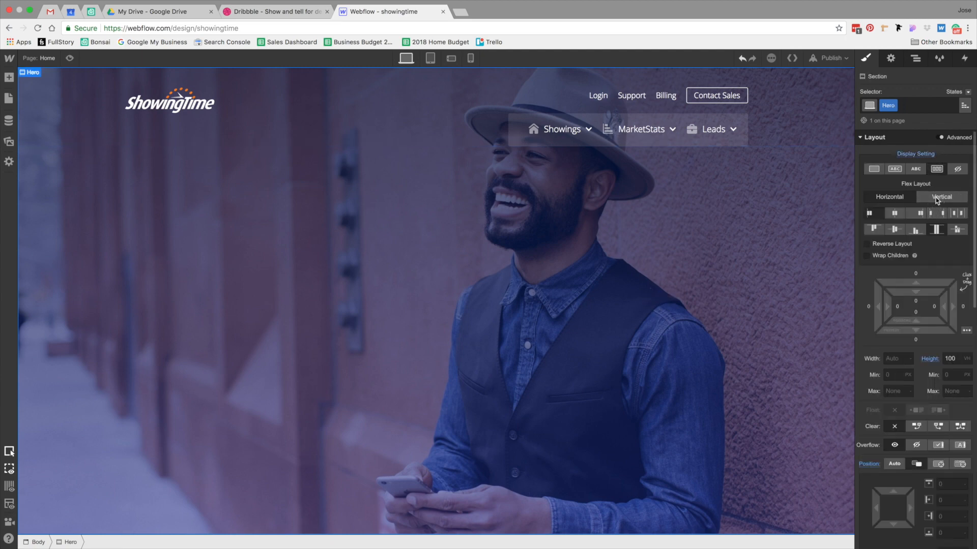
click(936, 198)
click(896, 230)
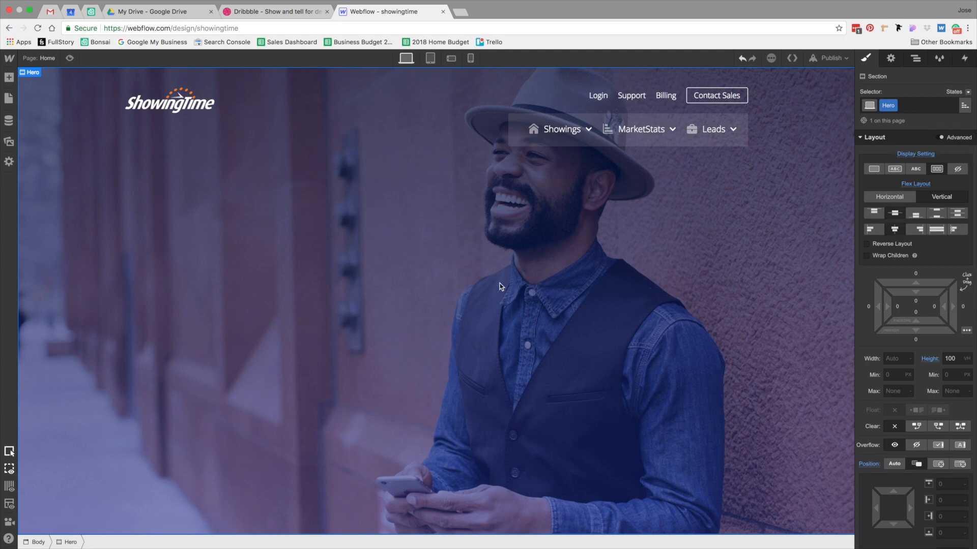
Add a div block inside the Hero section and apply the existing Container class to it.
click(10, 77)
drag(42, 203, 450, 308)
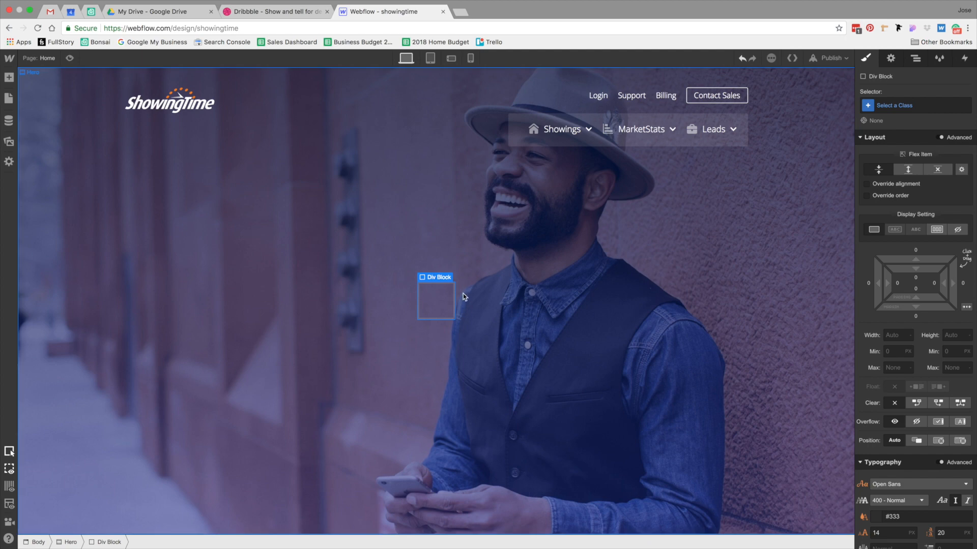
click(896, 108)
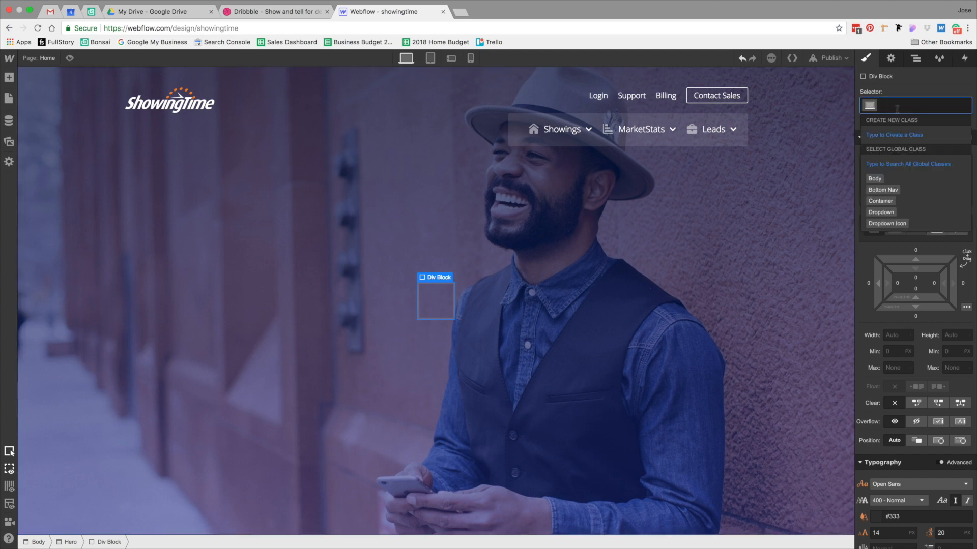
text(contain)
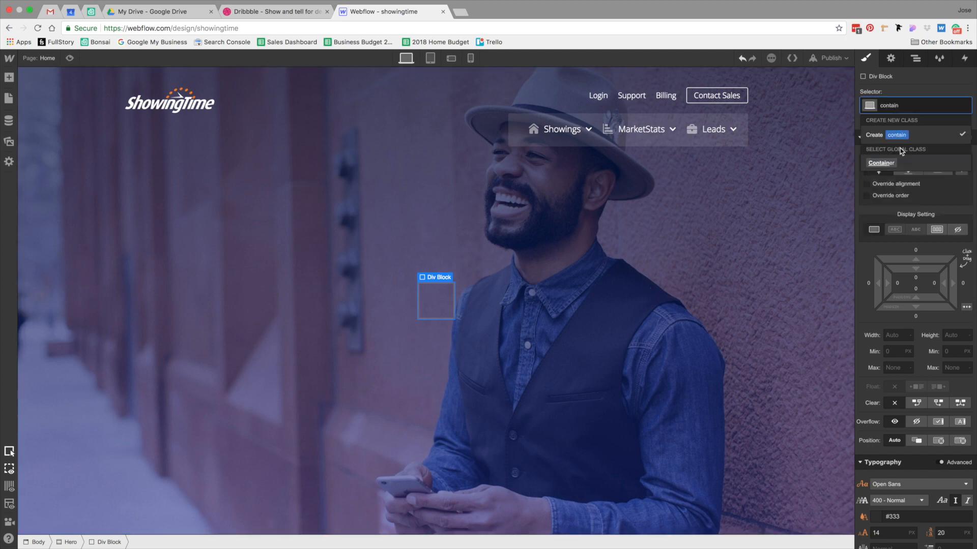
click(881, 163)
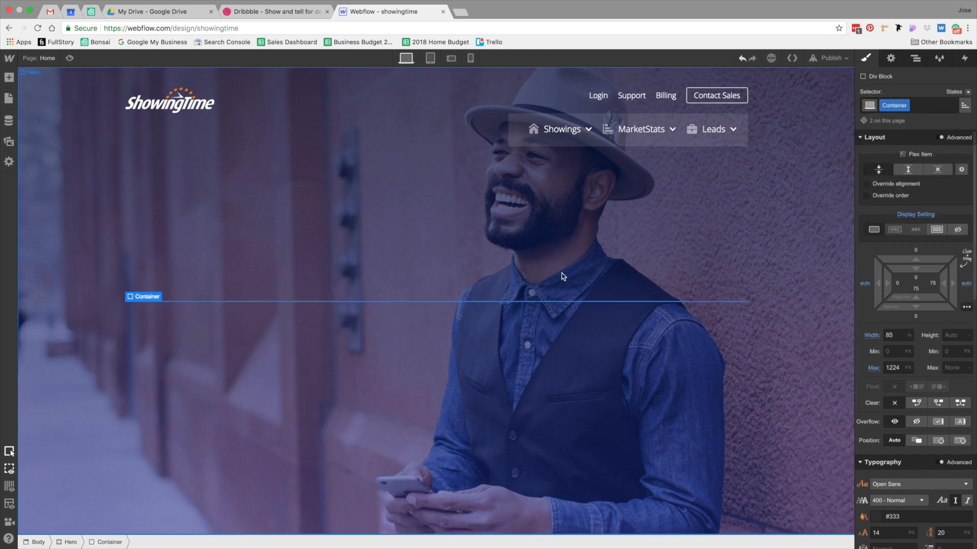
Add an H1 heading inside the Hero's Container and replace its placeholder with the headline copied from the Sketch mockup.
click(8, 77)
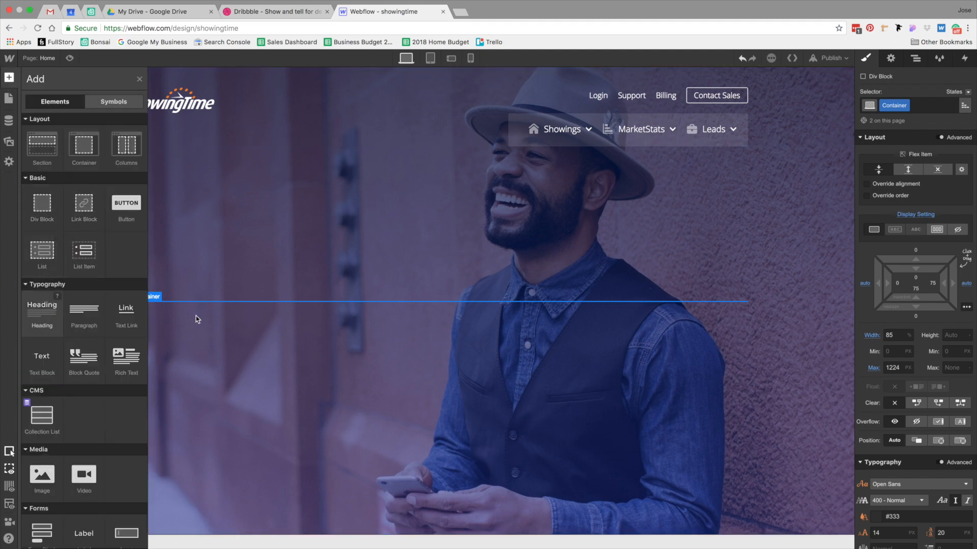
drag(197, 319, 161, 316)
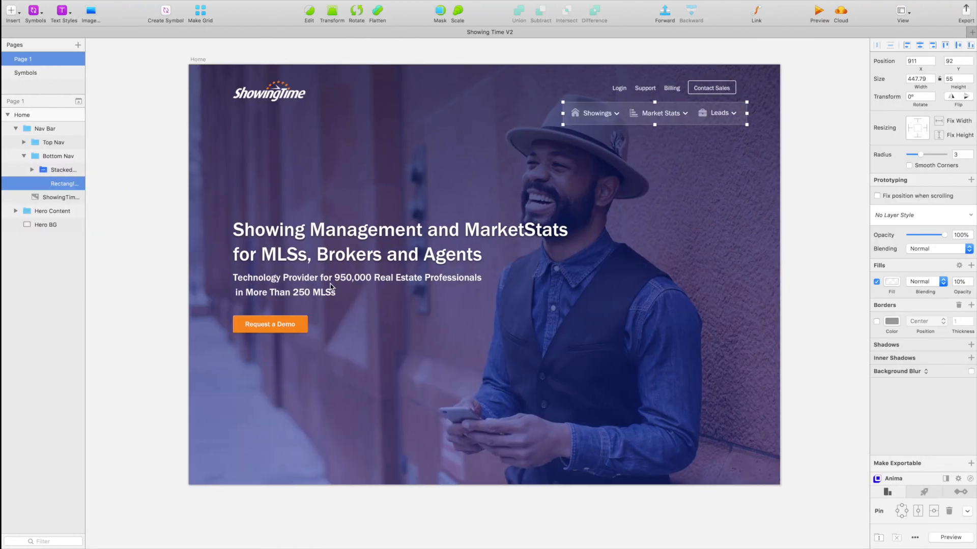
double_click(307, 237)
double_click(306, 237)
key(super+a)
key(super+c)
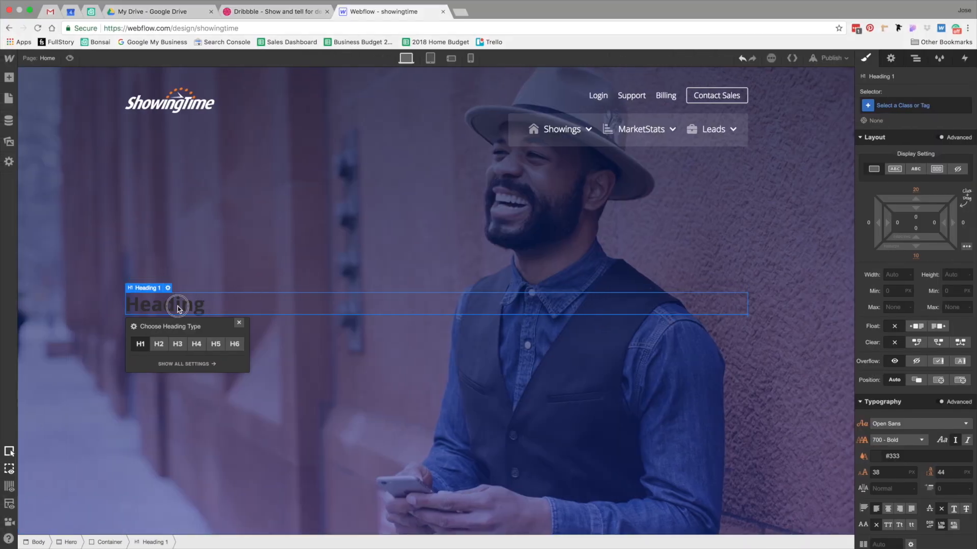
double_click(178, 306)
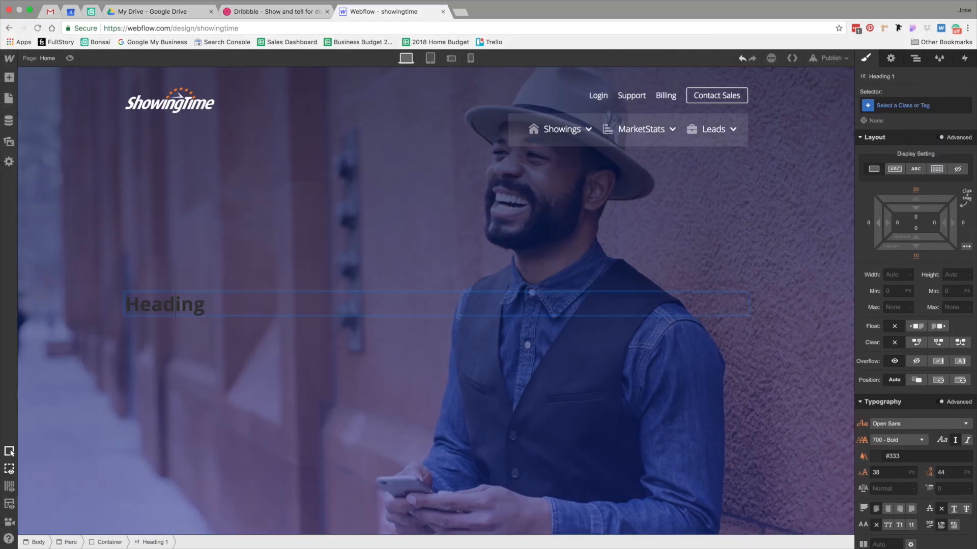
key(super+v)
click(295, 359)
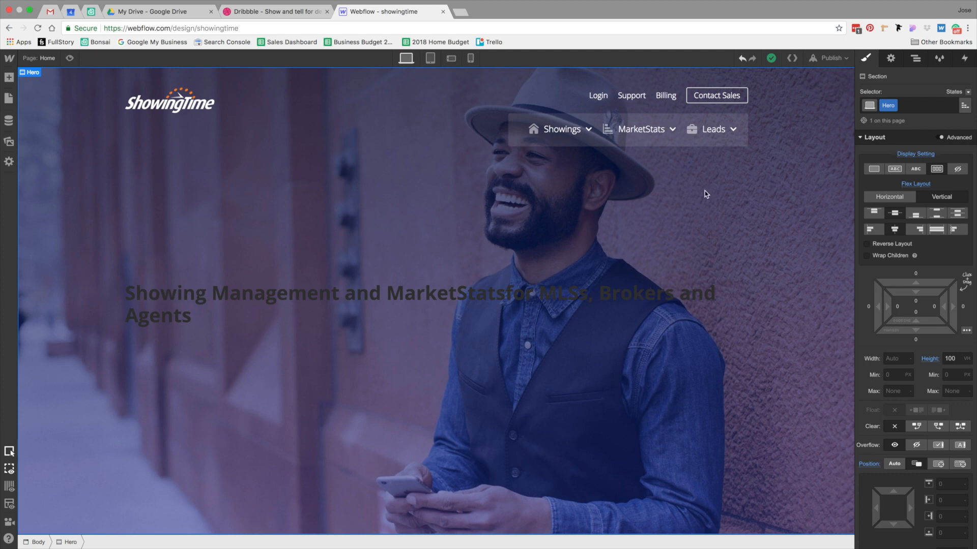
Set the Hero section's text color to the white swatch.
scroll(939, 318, down, 8)
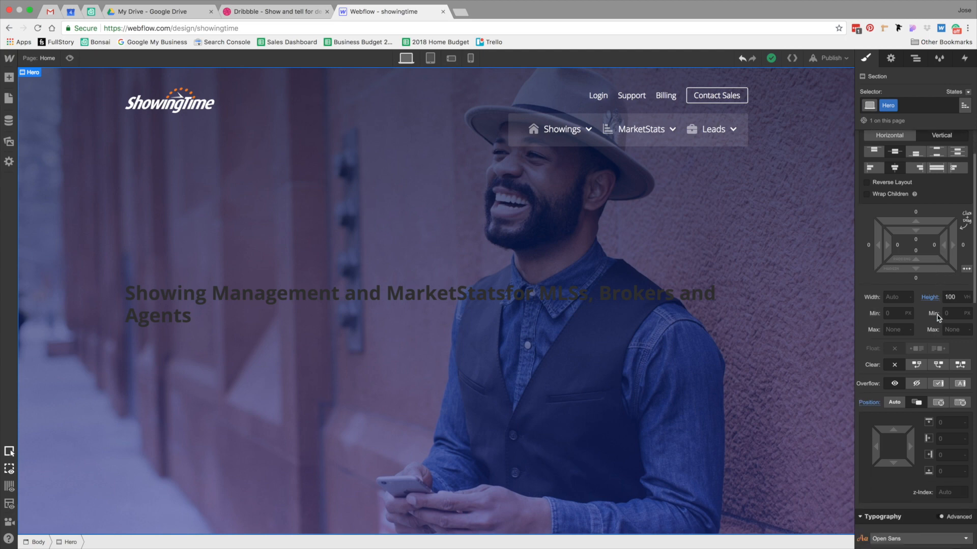
scroll(939, 318, down, 7)
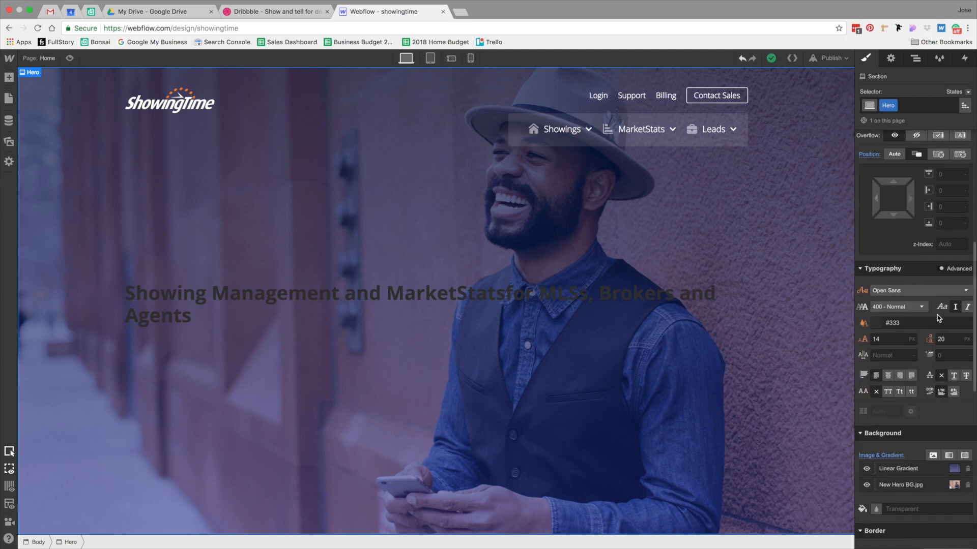
click(876, 278)
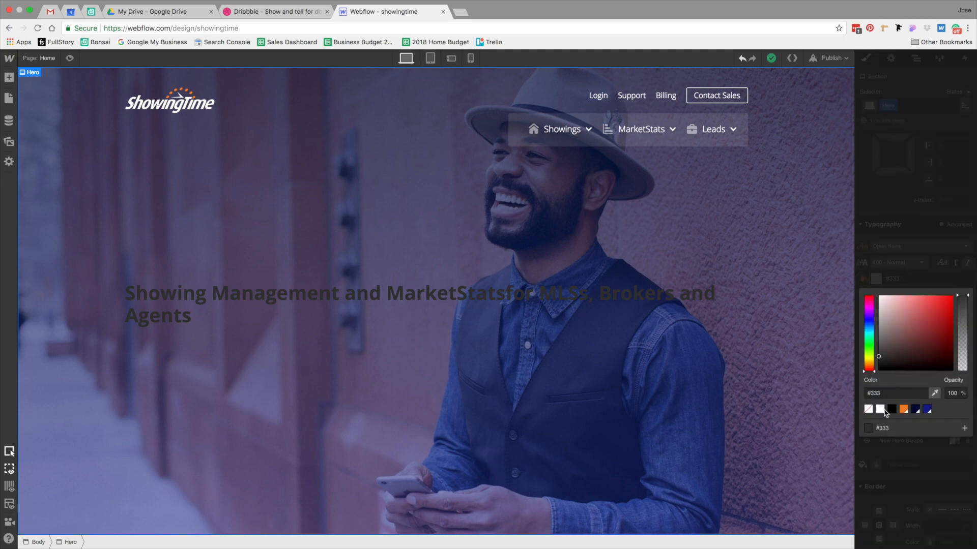
click(879, 409)
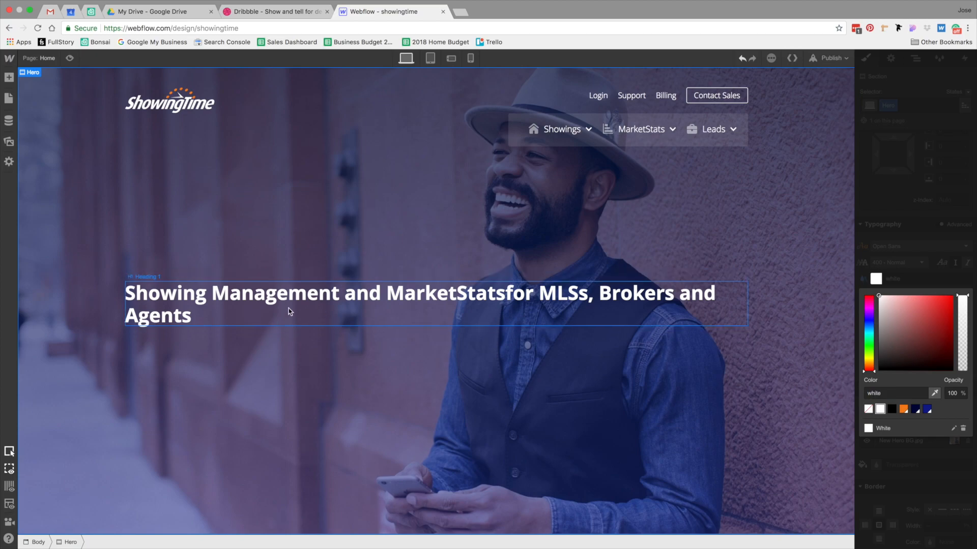
click(502, 390)
Check the headline in the Sketch mockup and insert a matching line break between "MarketStats" and "for MLSs" in the Webflow heading.
key(ctrl+Right)
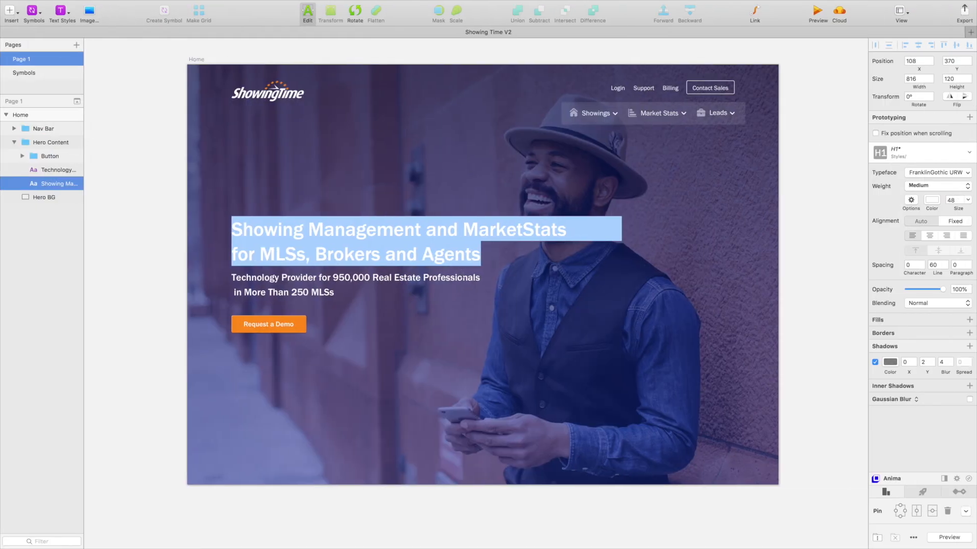
key(ctrl+Left)
double_click(506, 294)
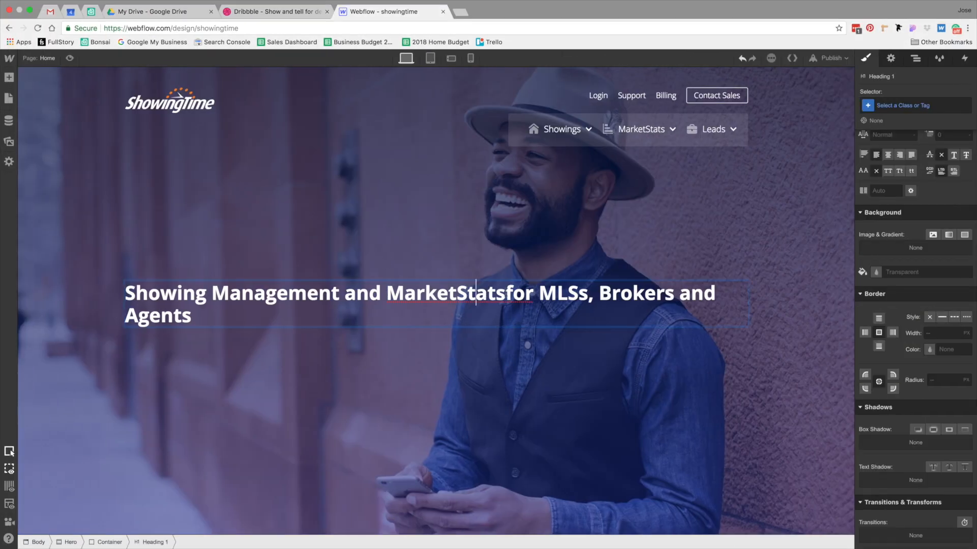
key(shift+Return)
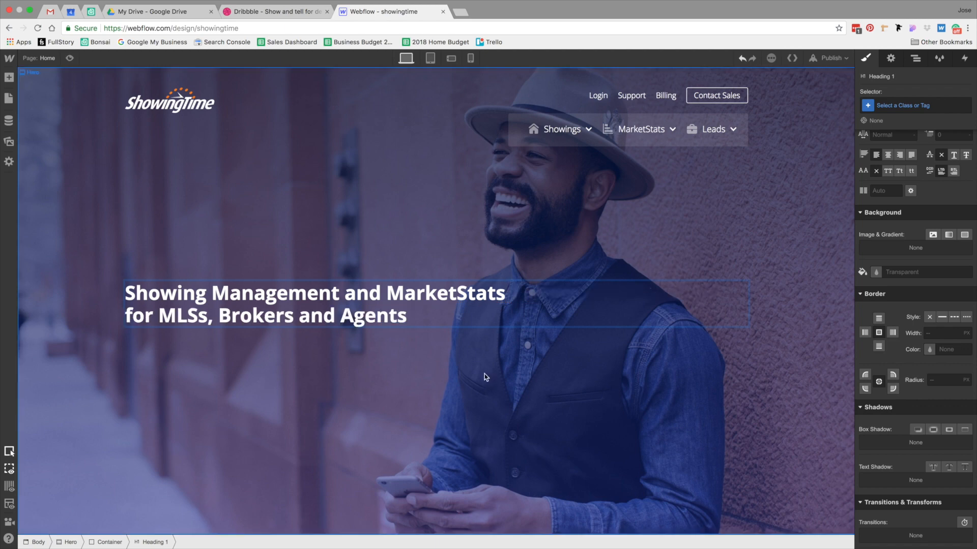
key(Escape)
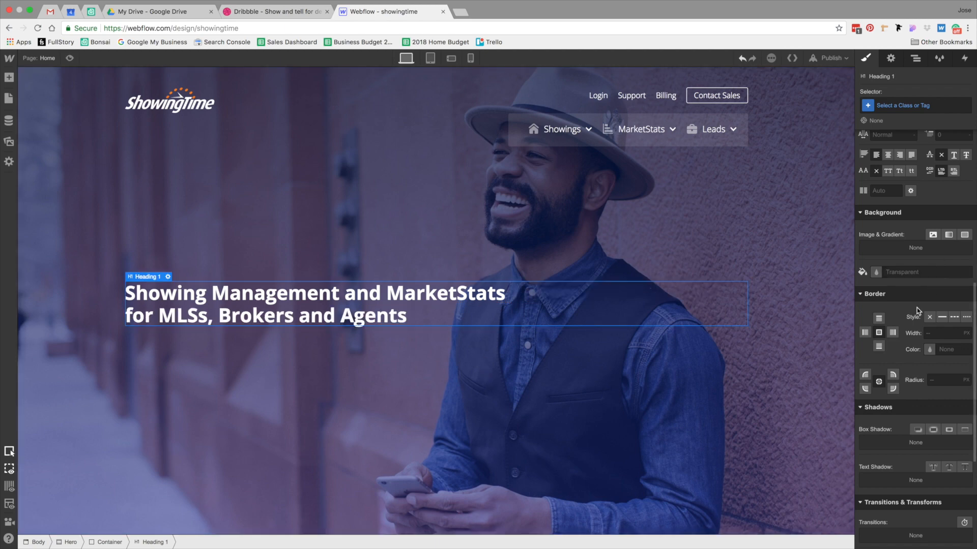
Match the heading's typography to the Sketch mockup with a font size of 48 px and a line height of 60 px.
scroll(917, 307, up, 5)
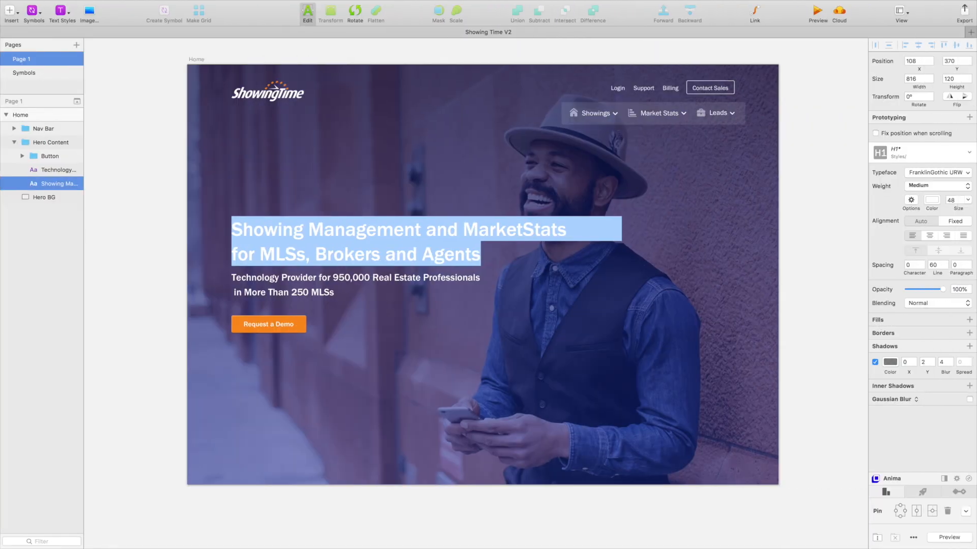
key(Escape)
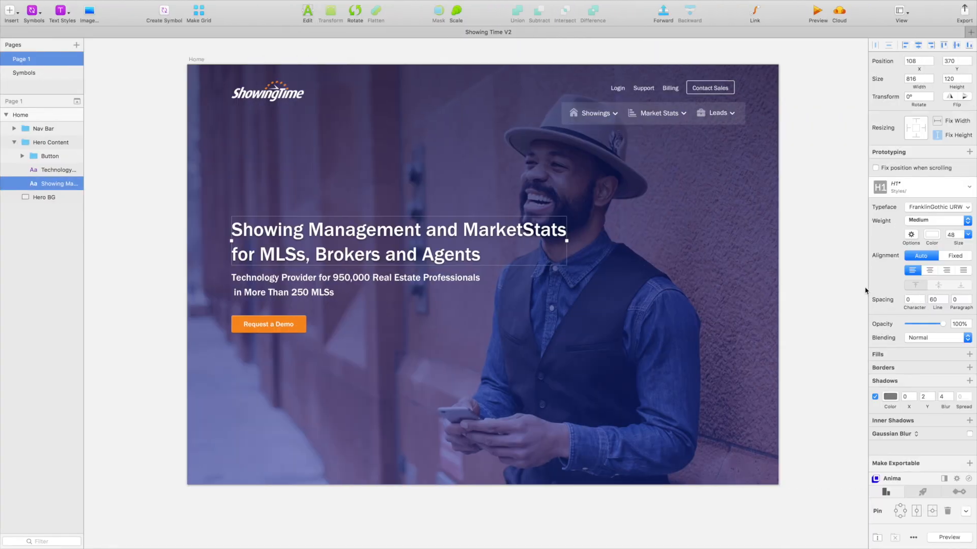
key(ctrl+Left)
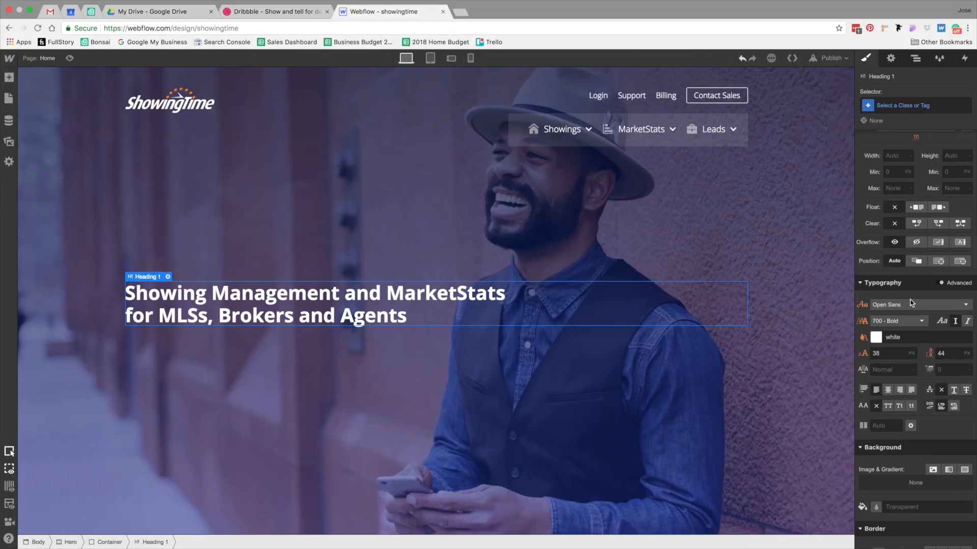
click(886, 354)
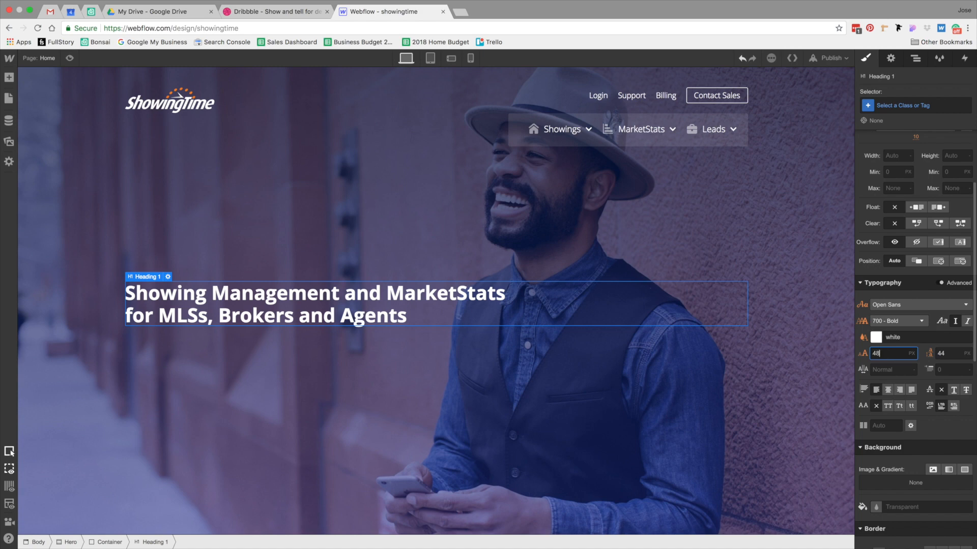
key(Tab)
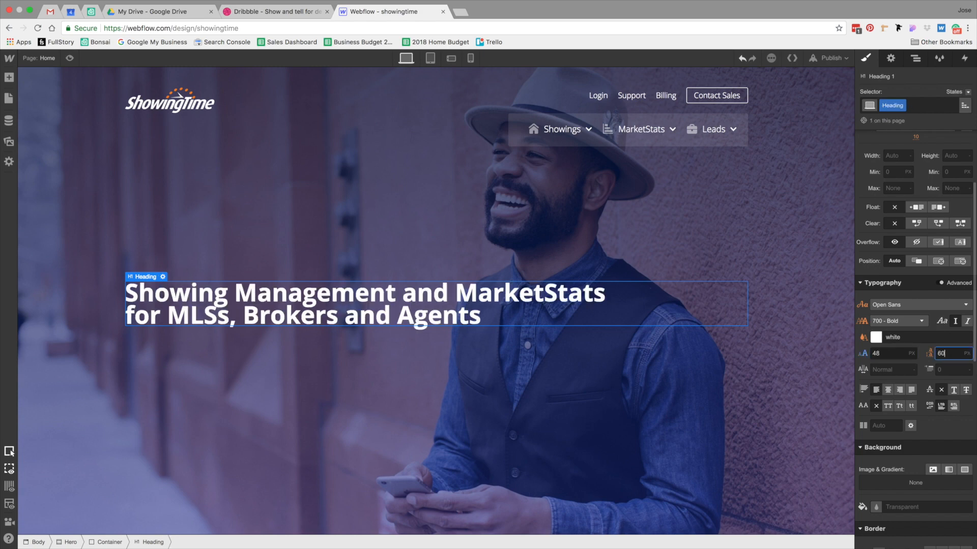
text(60)
key(Return)
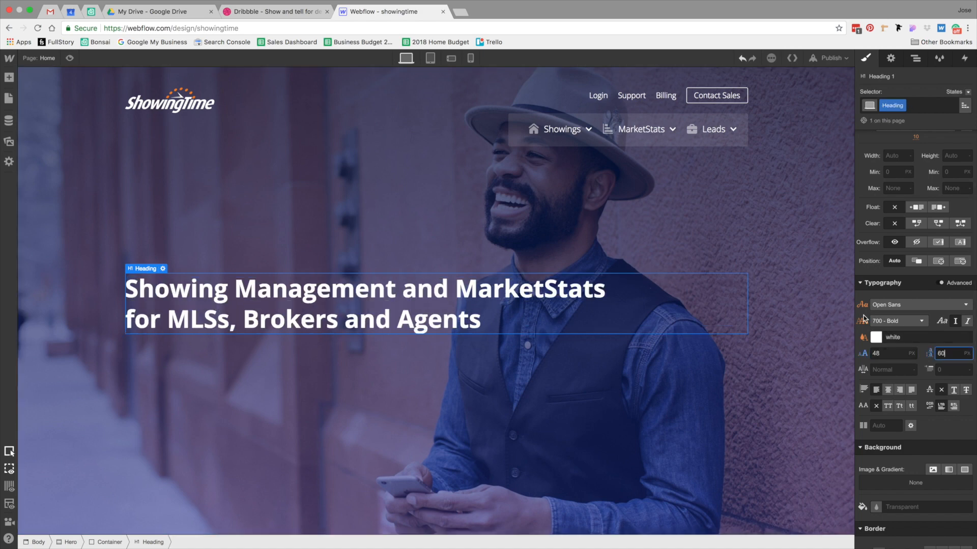
Add a text drop shadow to the heading in black at 20% opacity.
scroll(915, 356, down, 6)
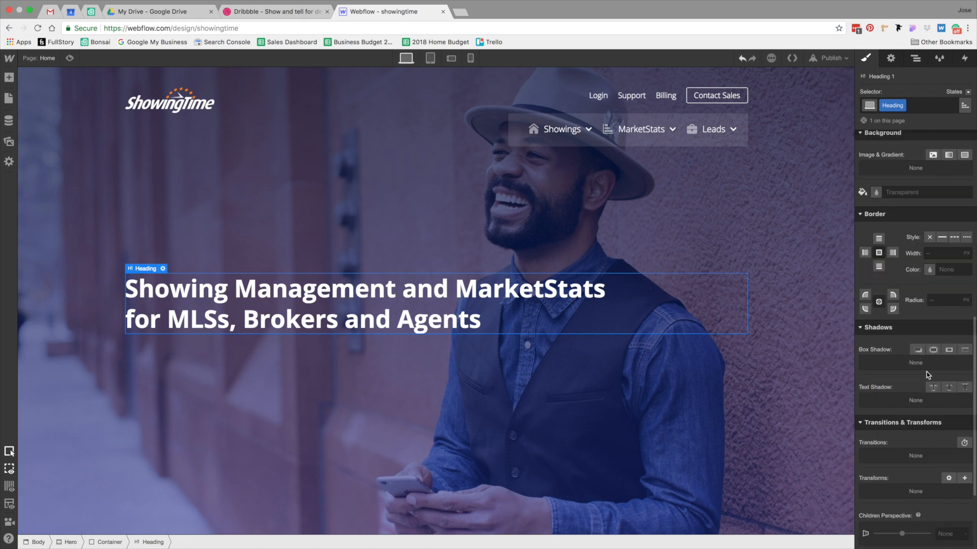
click(932, 386)
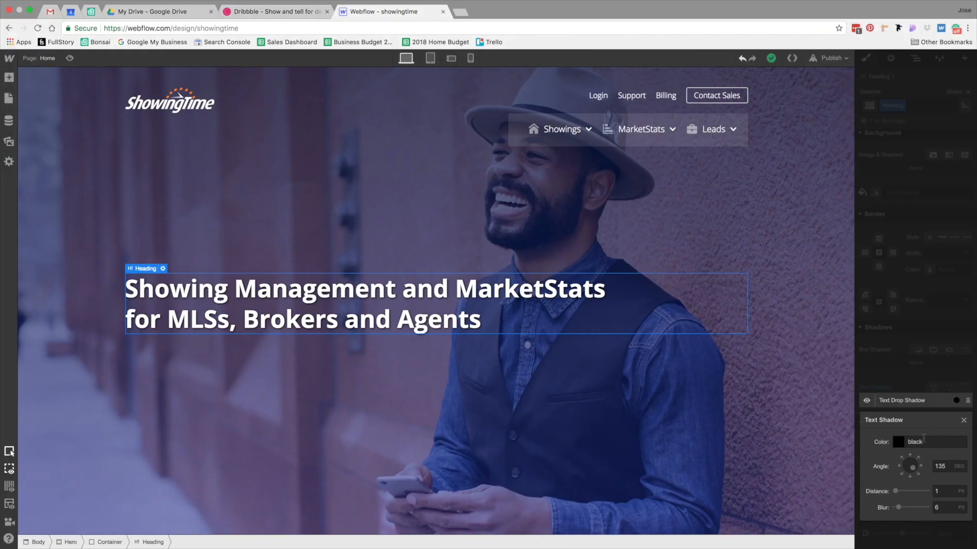
click(911, 442)
click(953, 388)
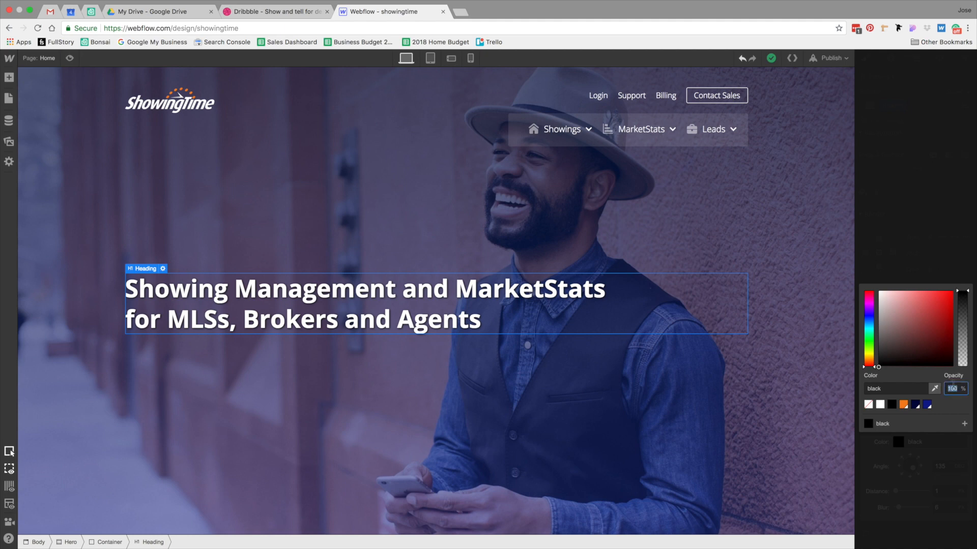
text(20)
key(Return)
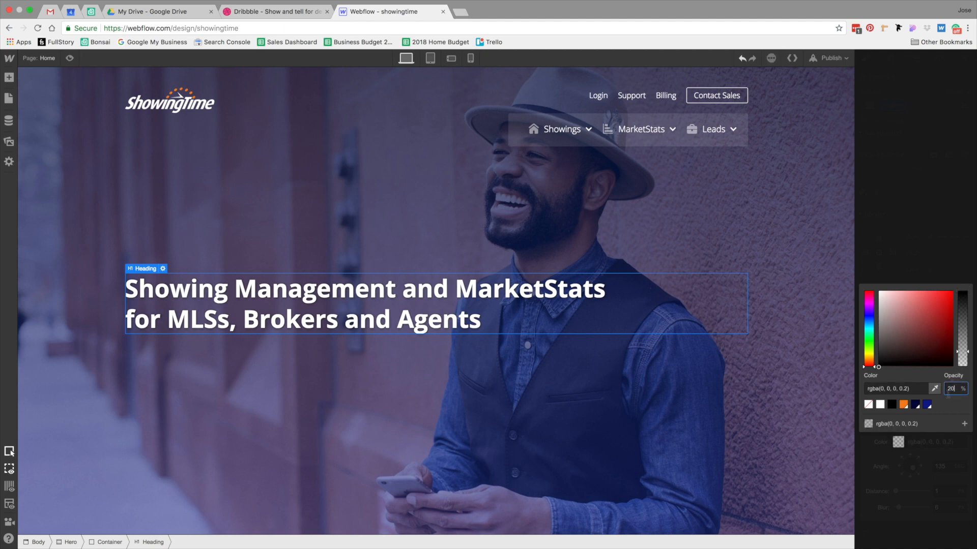
Set the heading's text shadow to an angle of 180 degrees, a distance of 2 px and a blur of 4 px.
click(919, 490)
click(911, 476)
click(944, 491)
text(2)
click(945, 506)
text(4)
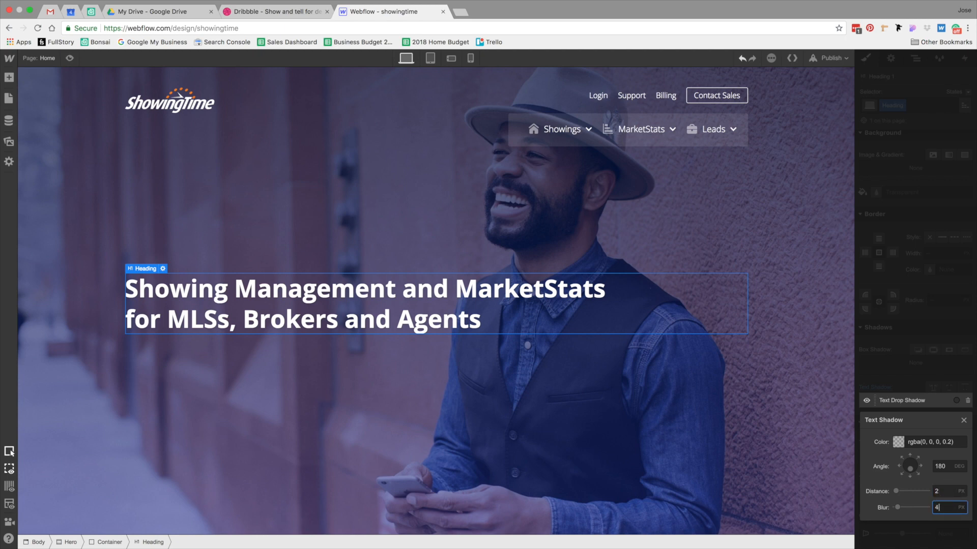
click(721, 449)
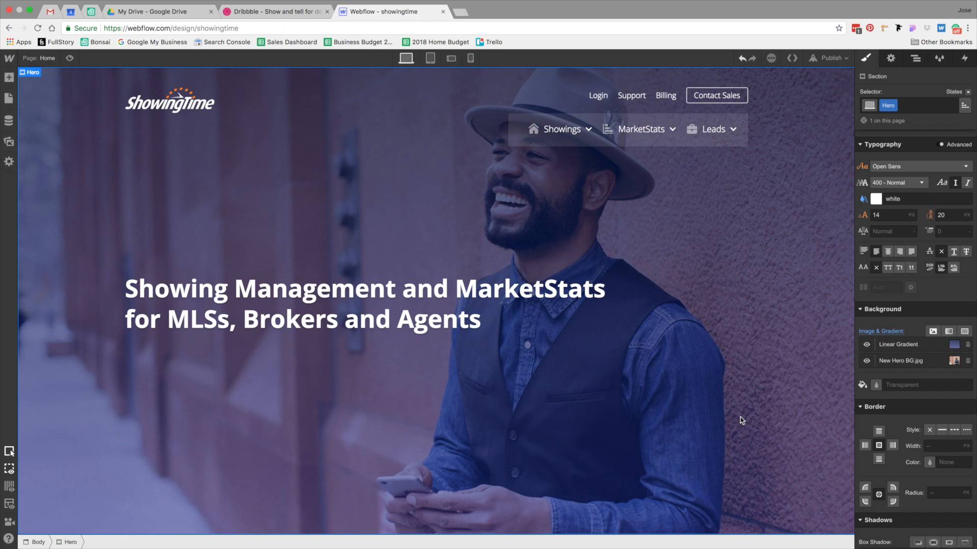
Add a paragraph element directly below the heading in the Hero's Container.
click(416, 290)
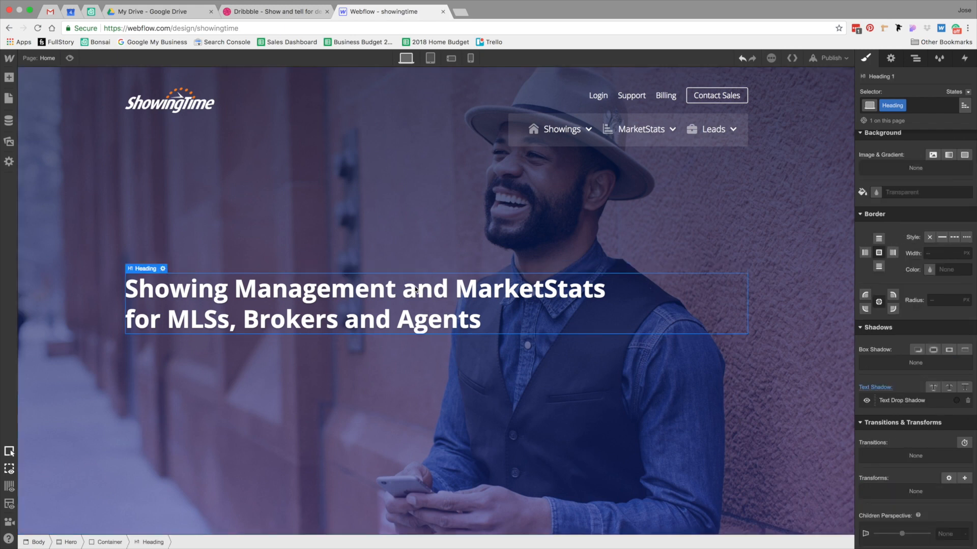
click(9, 78)
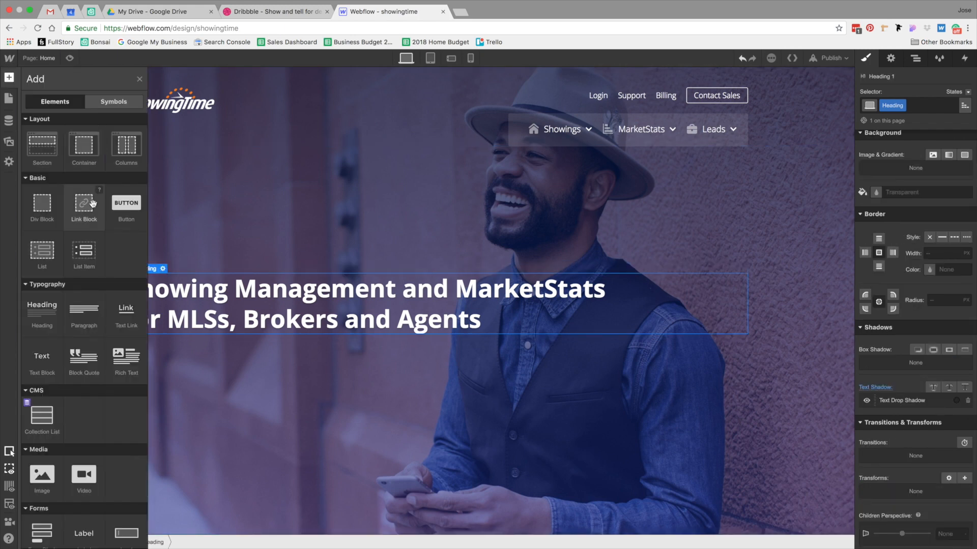
click(381, 361)
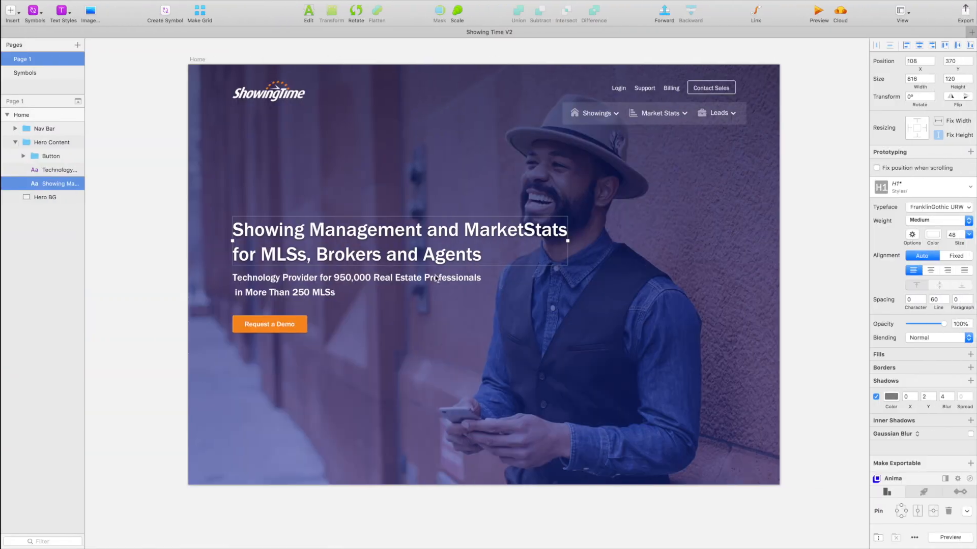
Replace the new paragraph's placeholder text with the "Technology Provider for 950,000 Real Estate Professionals" subheadline copied from the Sketch mockup.
click(312, 280)
double_click(297, 282)
double_click(297, 282)
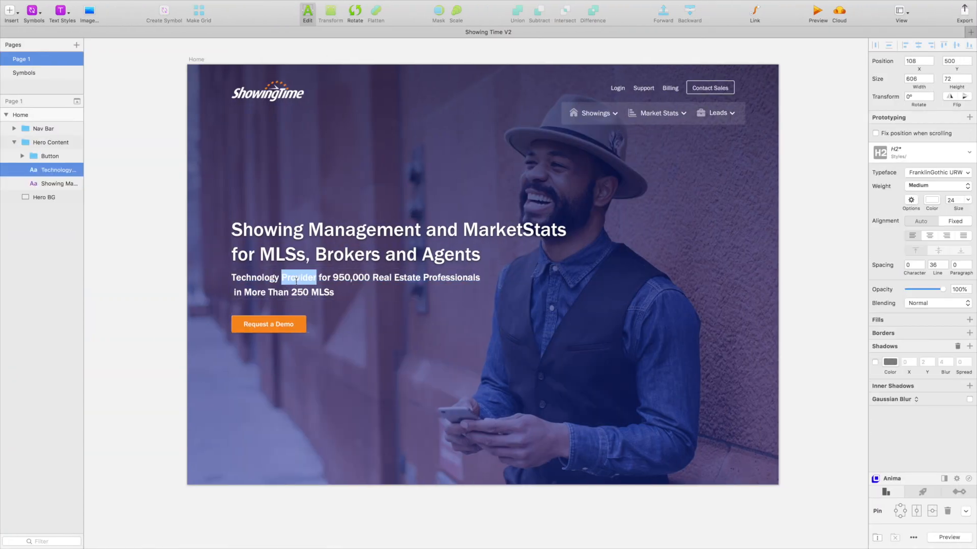
key(super+a)
key(super+c)
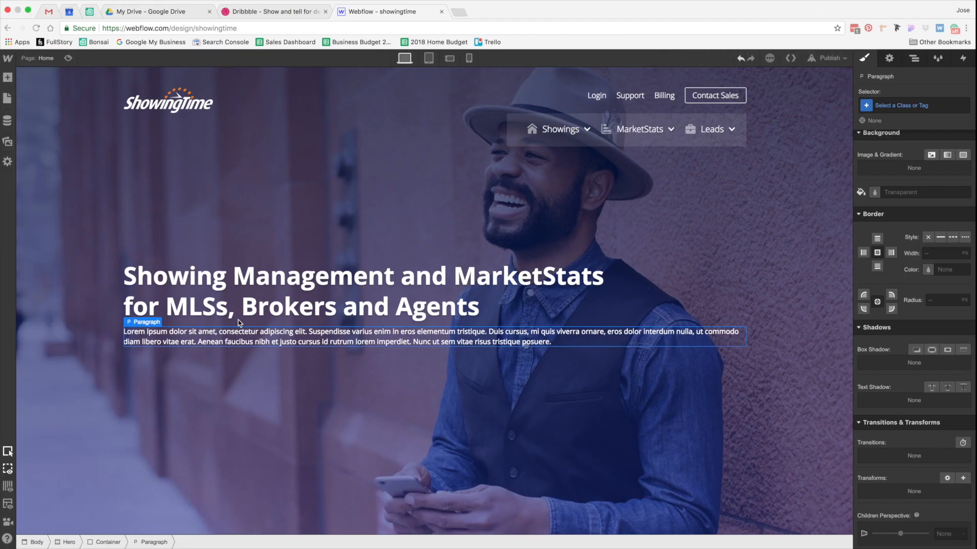
triple_click(254, 344)
key(super+v)
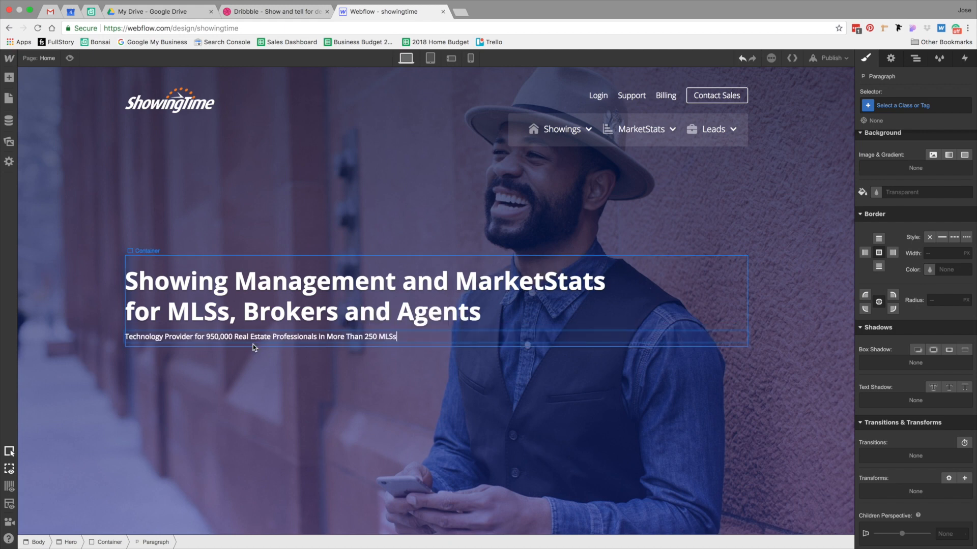
Give the subheadline paragraph a new class named "Hero Sub-Headline".
click(896, 105)
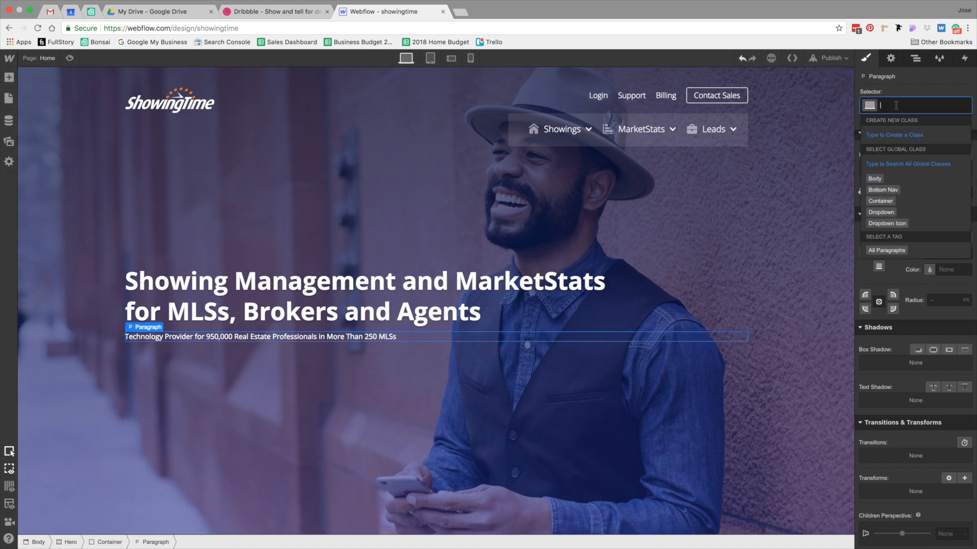
text(H)
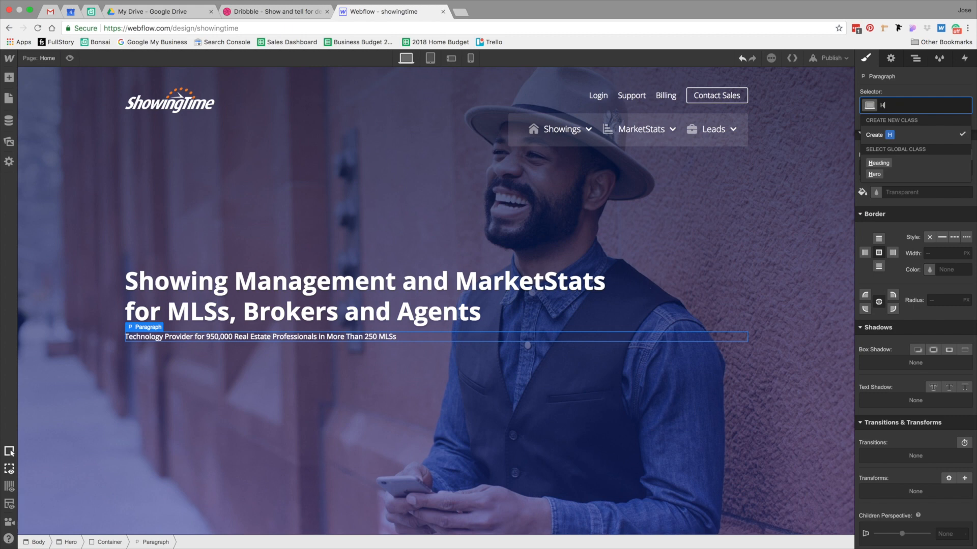
text(ero Sub-Headline)
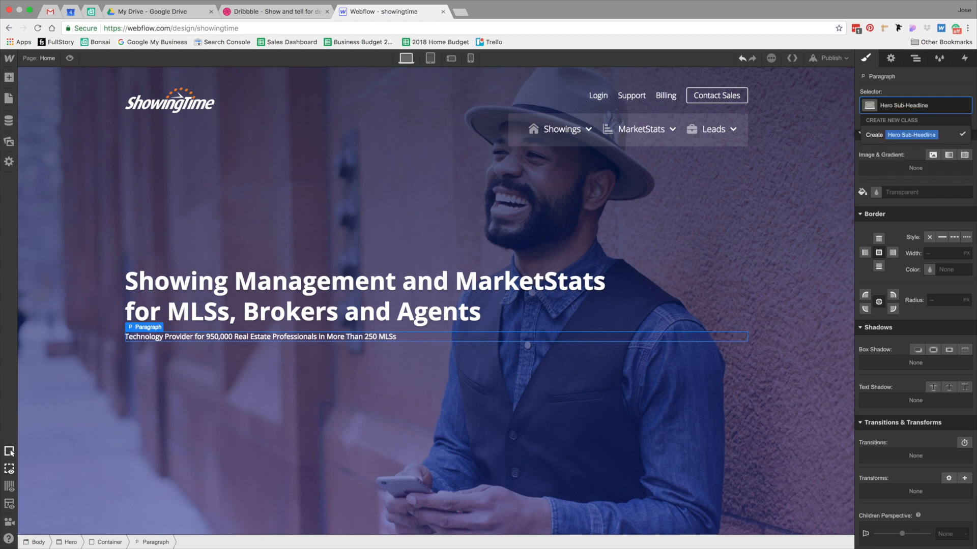
key(Return)
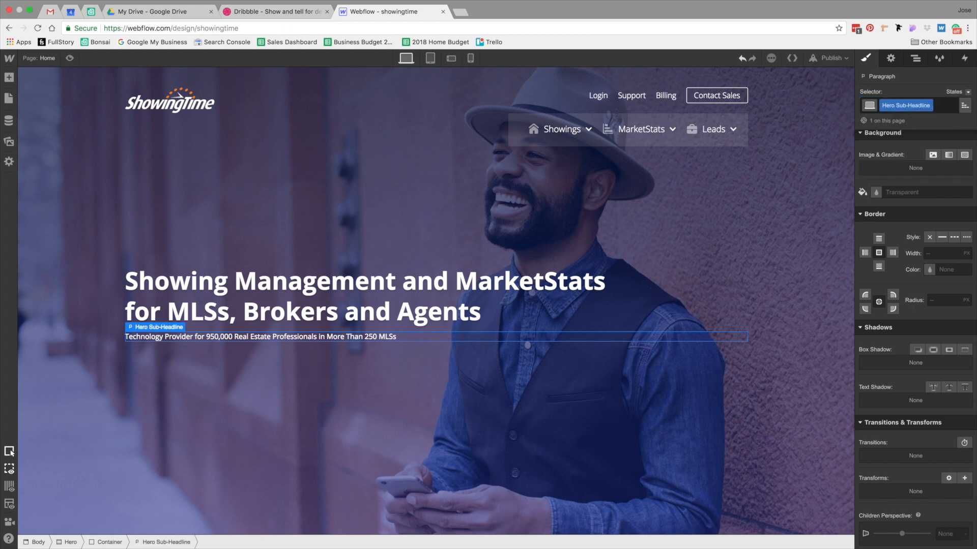
Set the subheadline's font size to 24 px and line height to 36 px, matching the text specs in the Sketch mockup.
key(ctrl+Right)
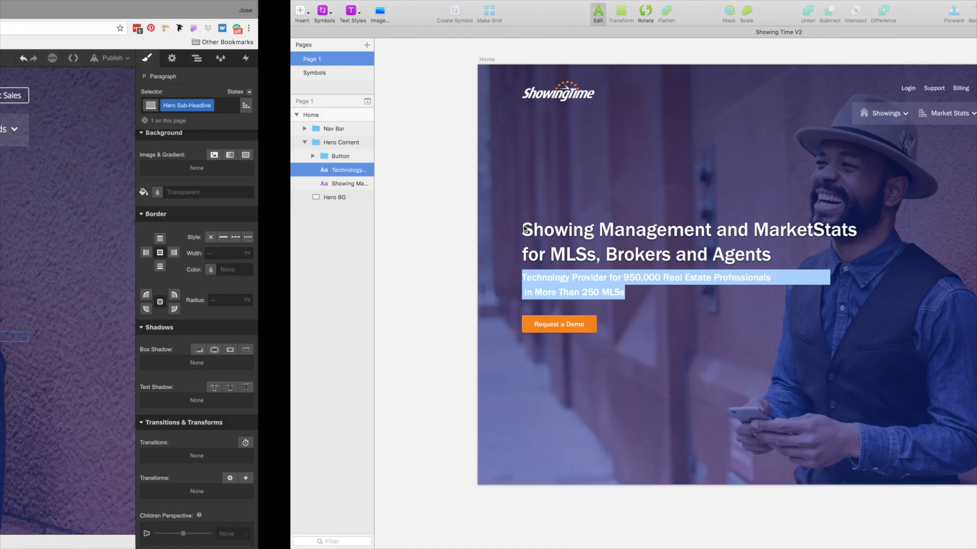
key(Escape)
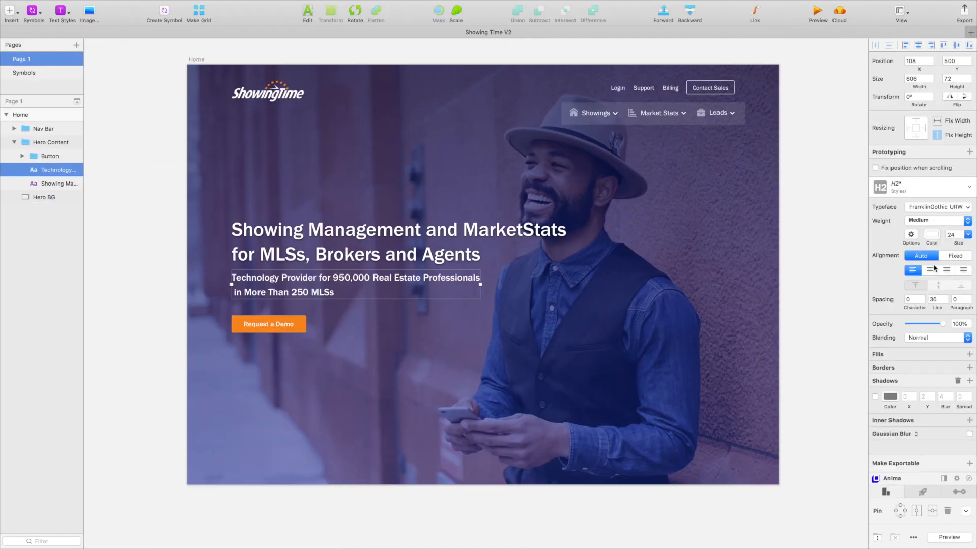
key(ctrl+Left)
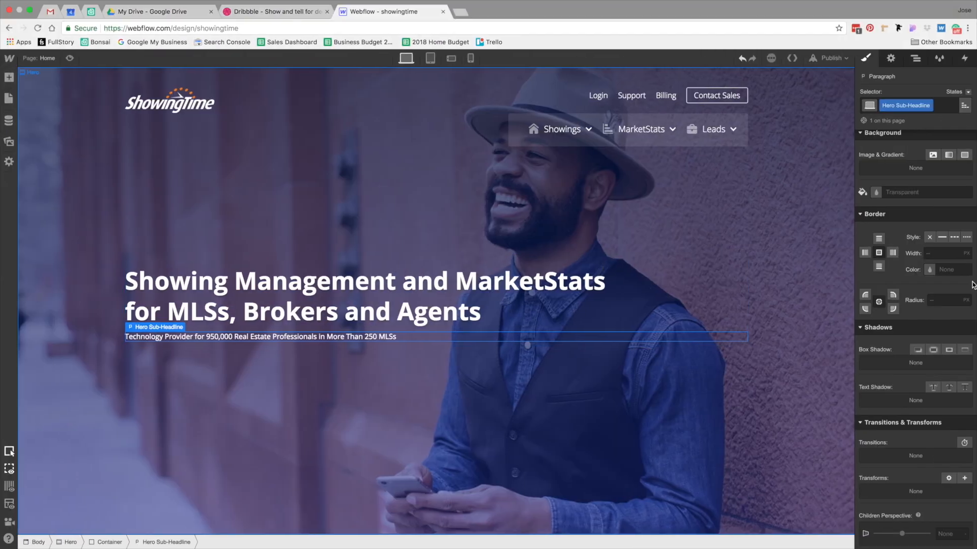
scroll(923, 346, down, 3)
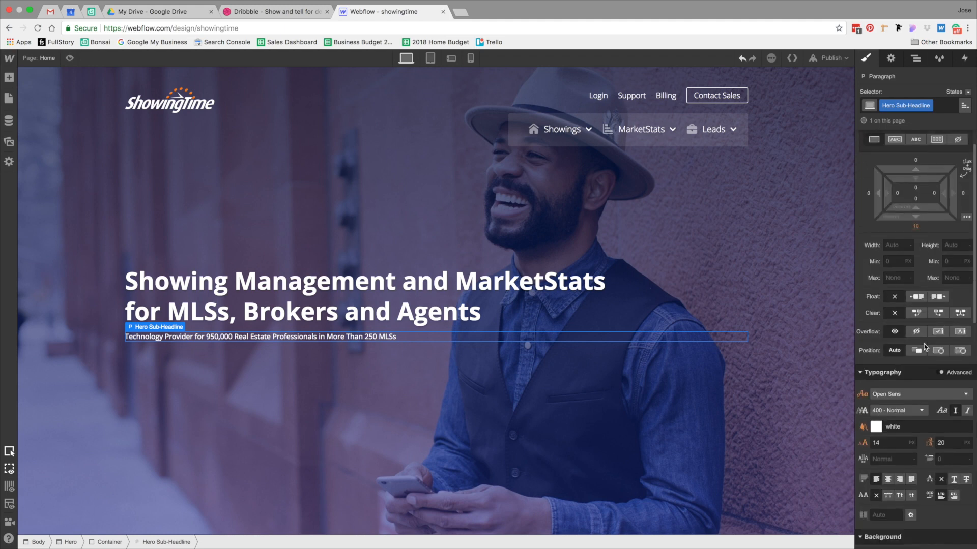
drag(890, 404, 820, 400)
text(2)
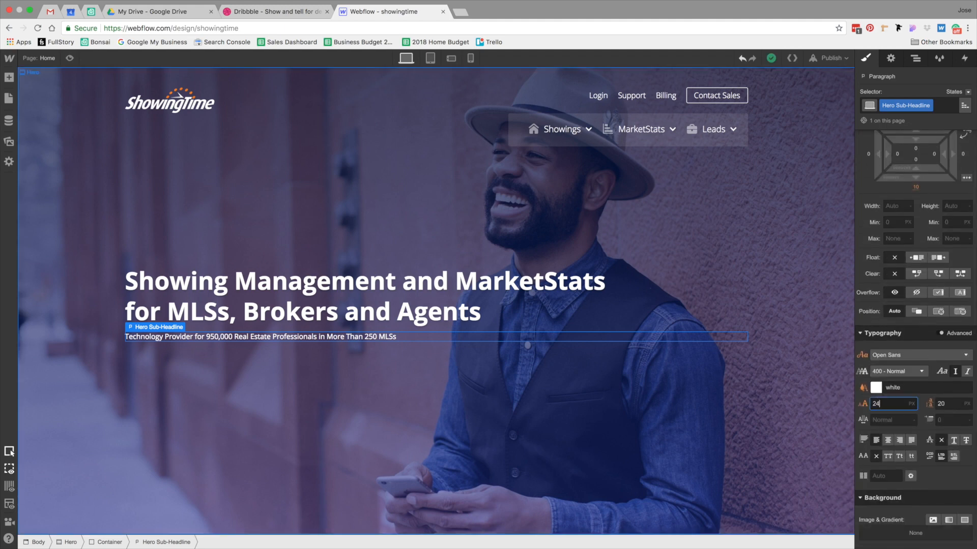
text(4)
key(Tab)
key(Return)
Set the hero heading's top margin to 0 px.
click(425, 289)
scroll(935, 239, up, 3)
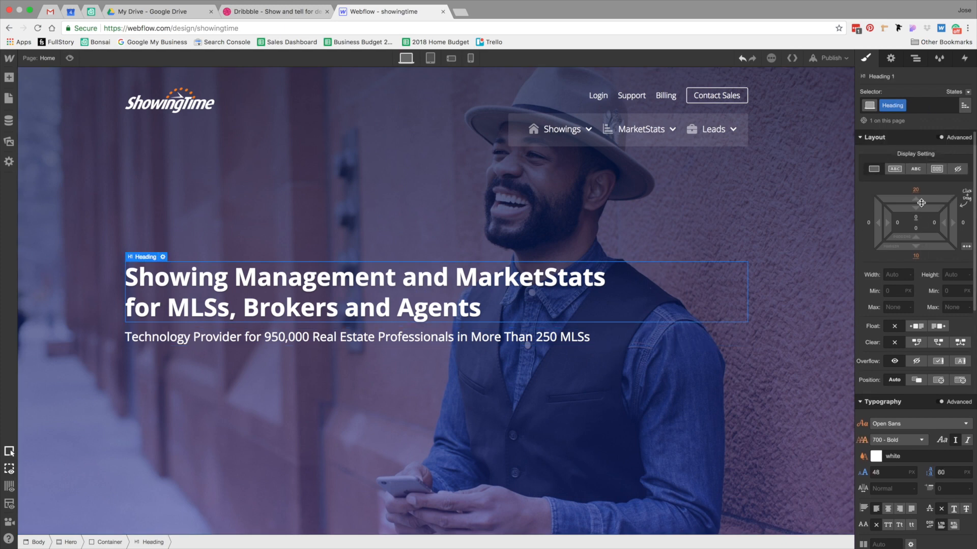
click(925, 193)
text(0)
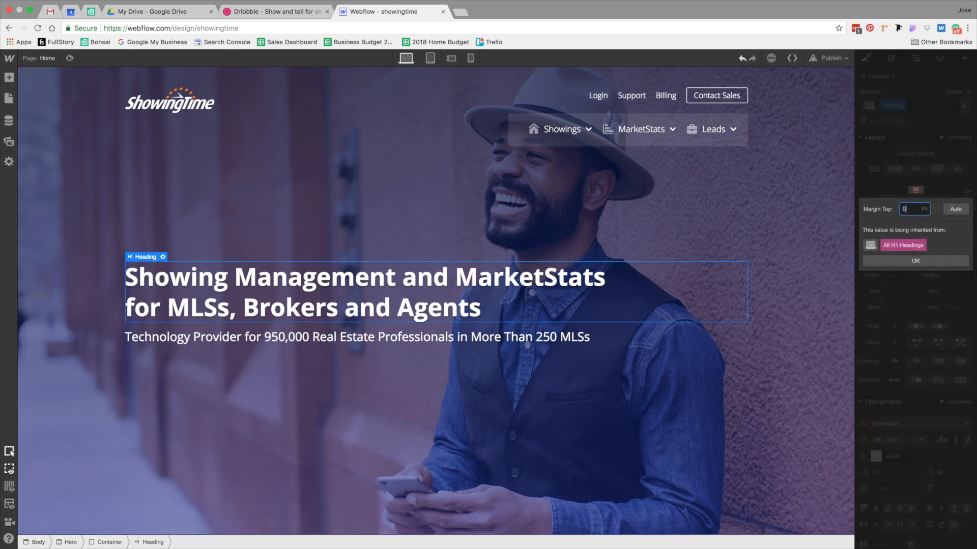
key(Return)
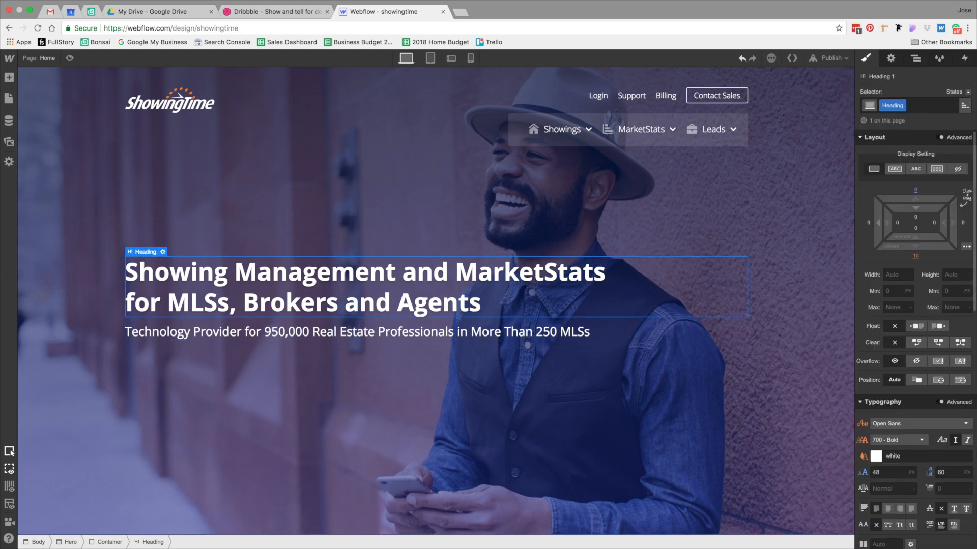
Insert a line break in the subheadline before "in More Than 250 MLSs", as in the Sketch mockup.
click(371, 335)
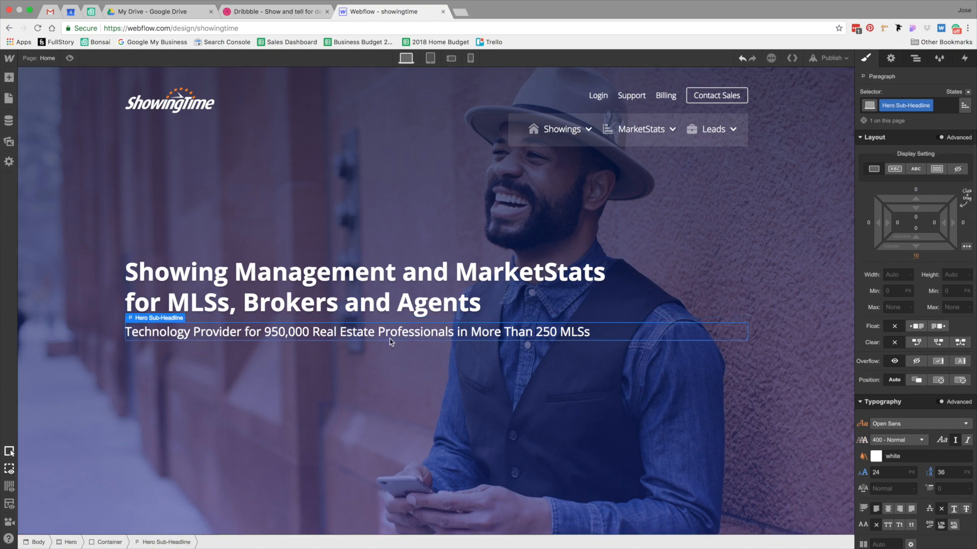
key(ctrl+Right)
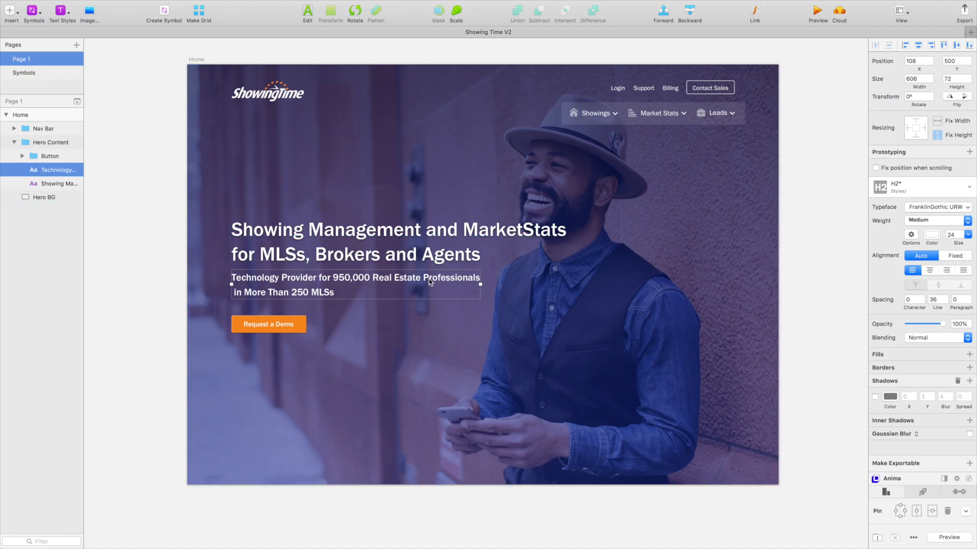
key(ctrl+Left)
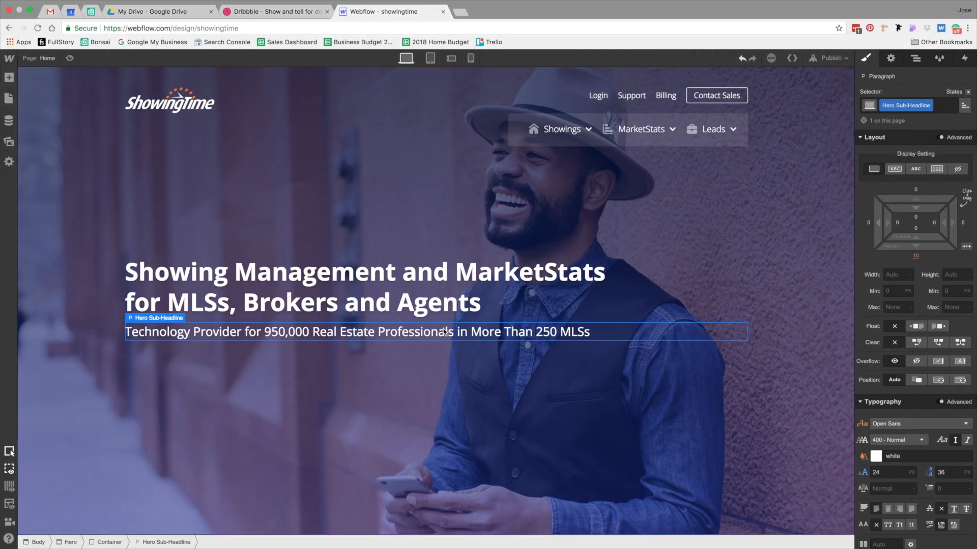
key(shift+Return)
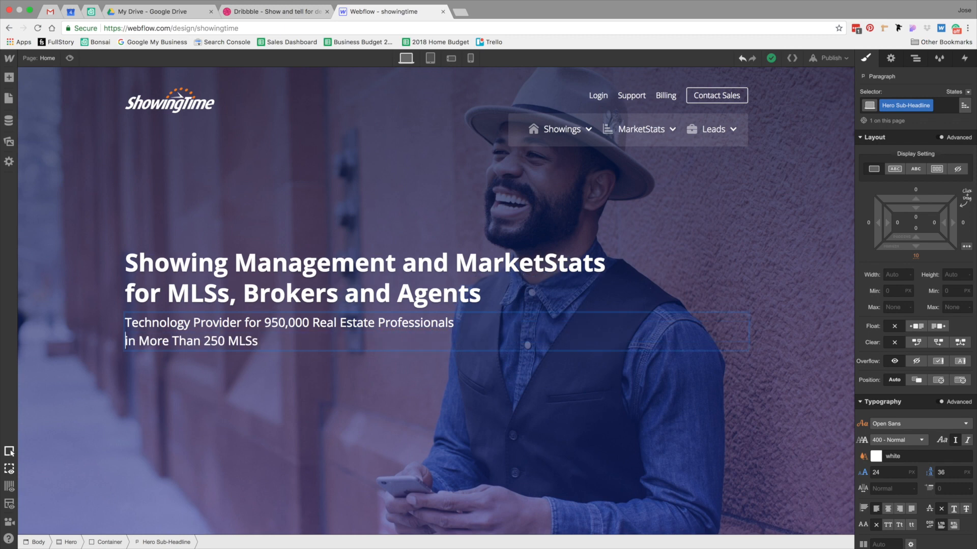
click(471, 365)
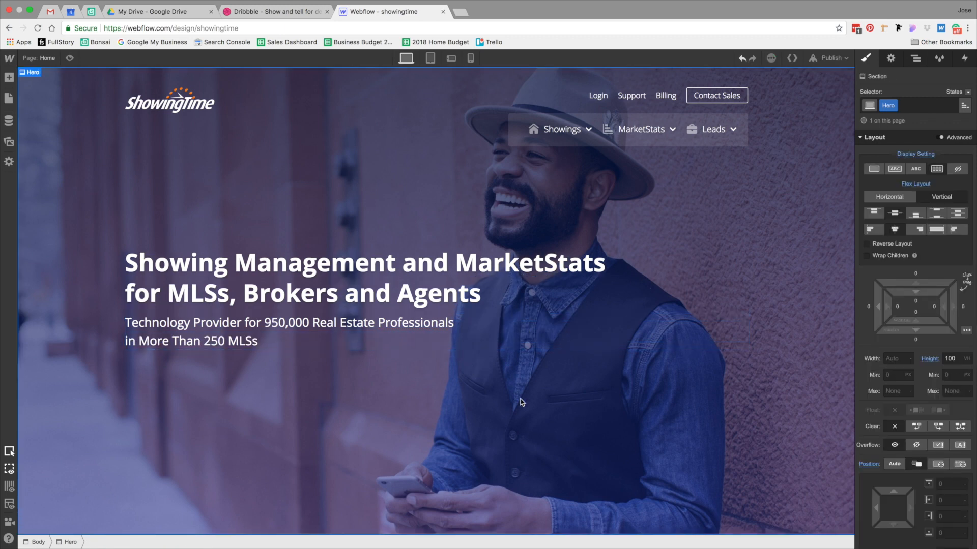
Check the call-to-action in the Sketch mockup and add a Button element directly below the subheadline in the Hero's Container.
key(ctrl+Right)
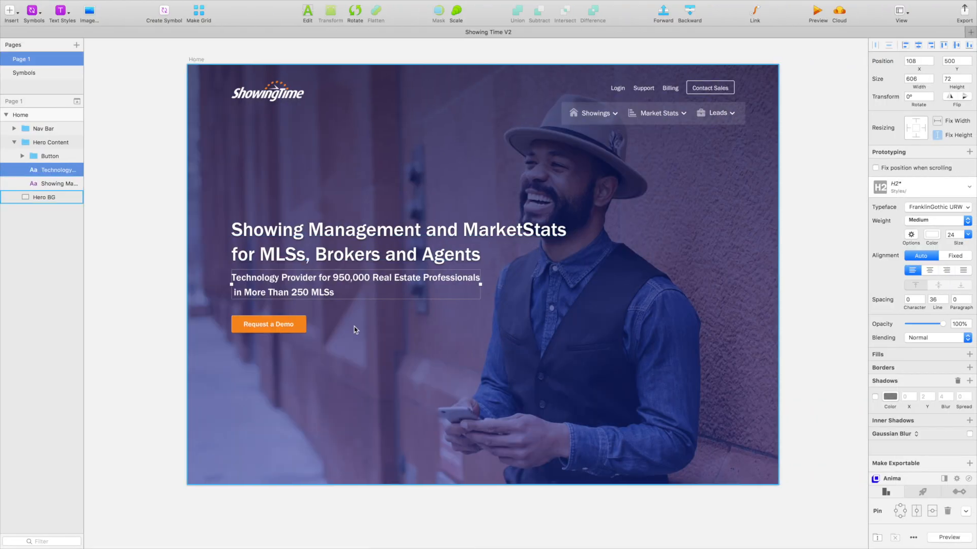
key(ctrl+Left)
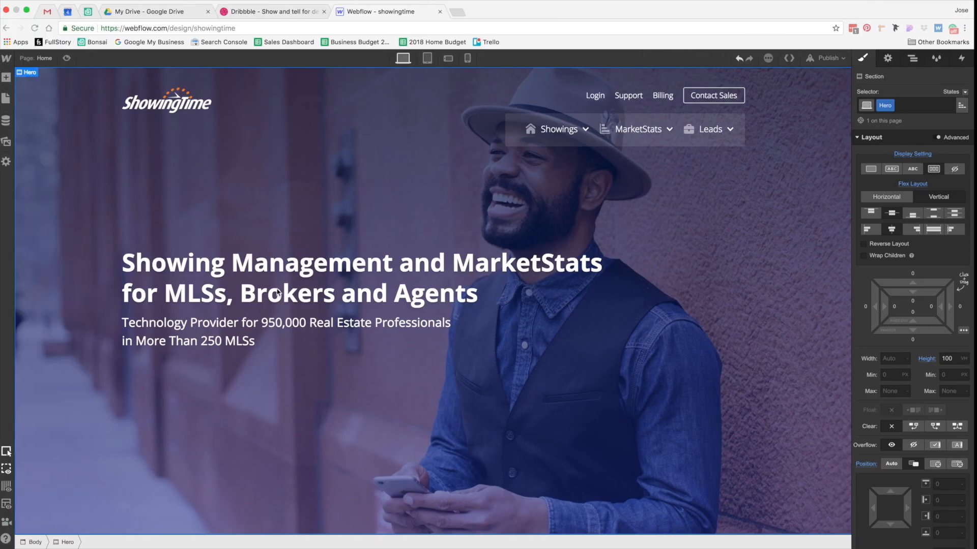
click(243, 331)
key(a)
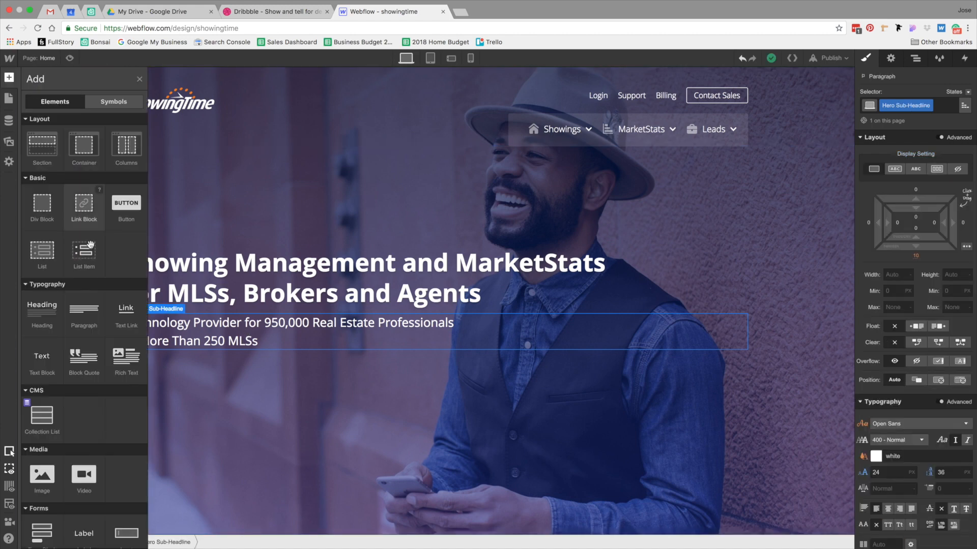
scroll(75, 356, down, 5)
scroll(75, 356, up, 5)
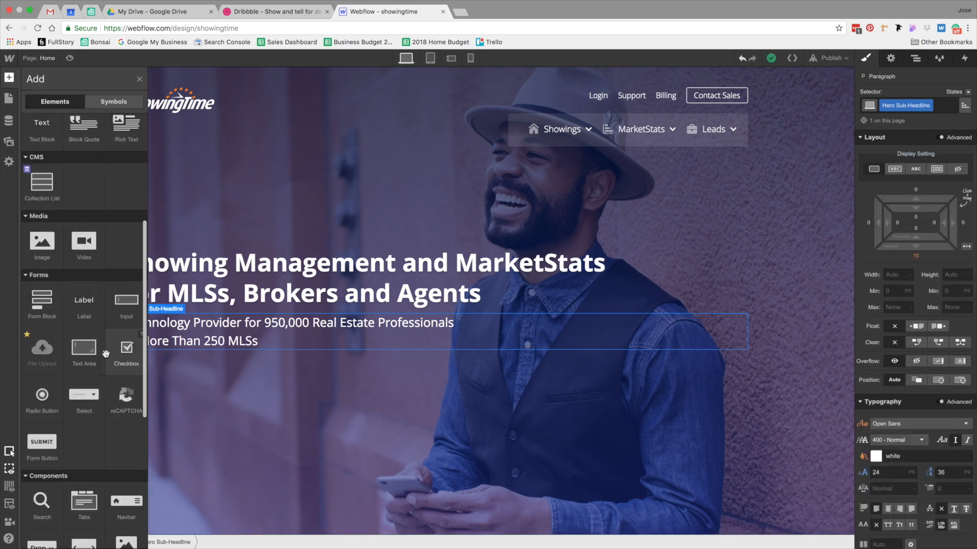
drag(129, 200, 248, 328)
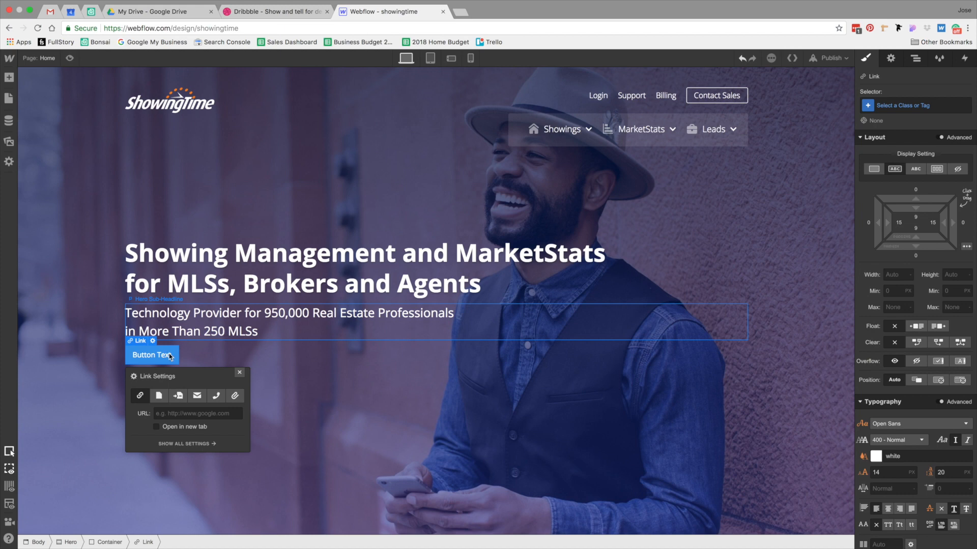
Set the new button's top margin to 40 px.
click(927, 193)
text(40)
key(Return)
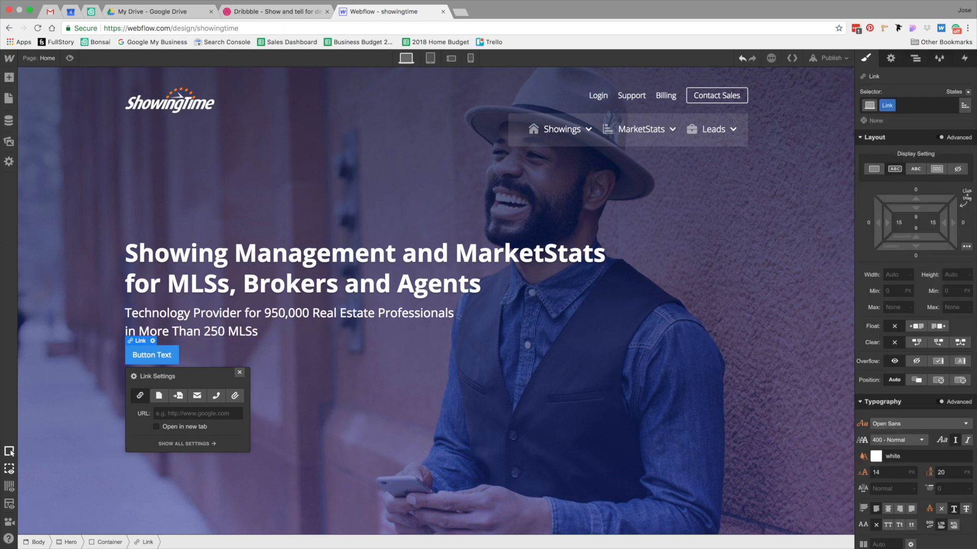
Set the Hero Sub-Headline's bottom margin to 0 px.
click(245, 299)
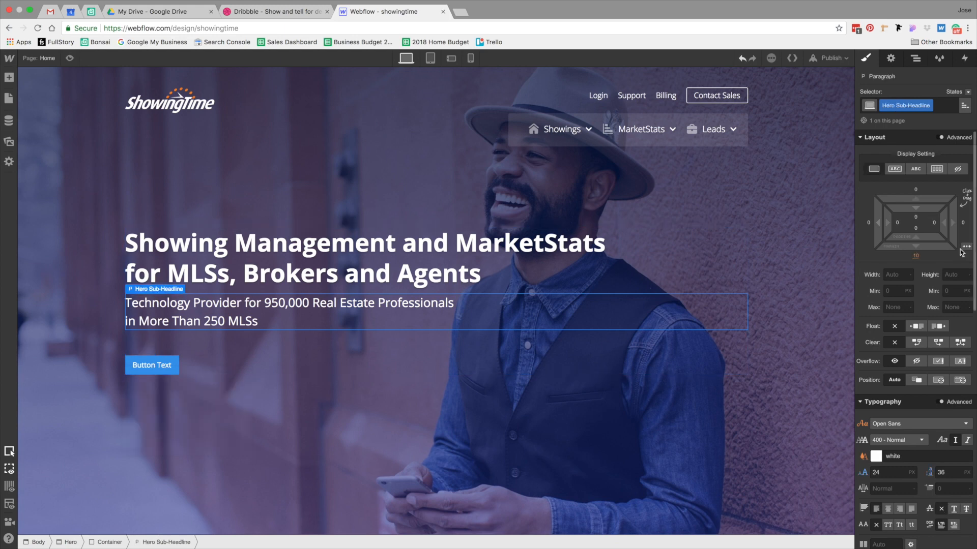
click(915, 256)
text(0)
key(Return)
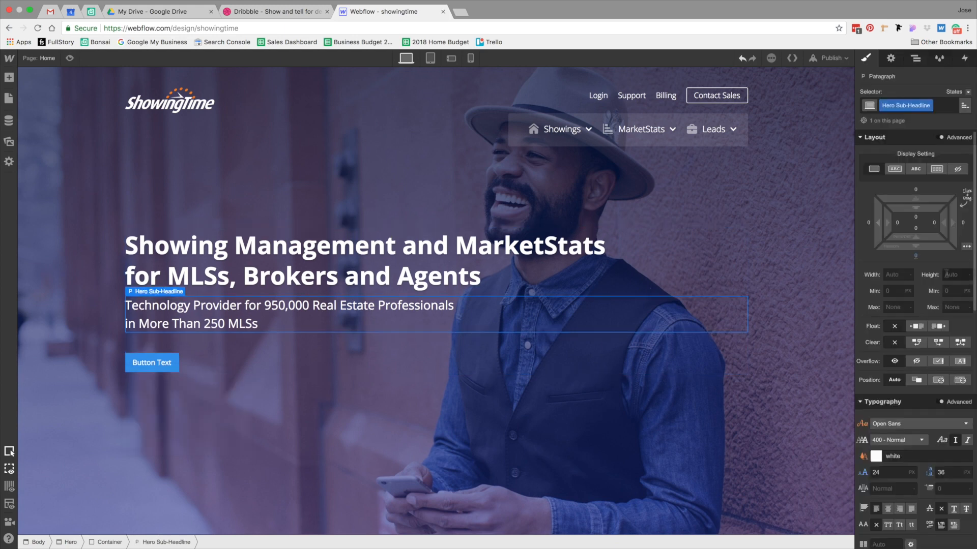
Set the hero button's background color to the saved Dark Orange swatch.
click(162, 364)
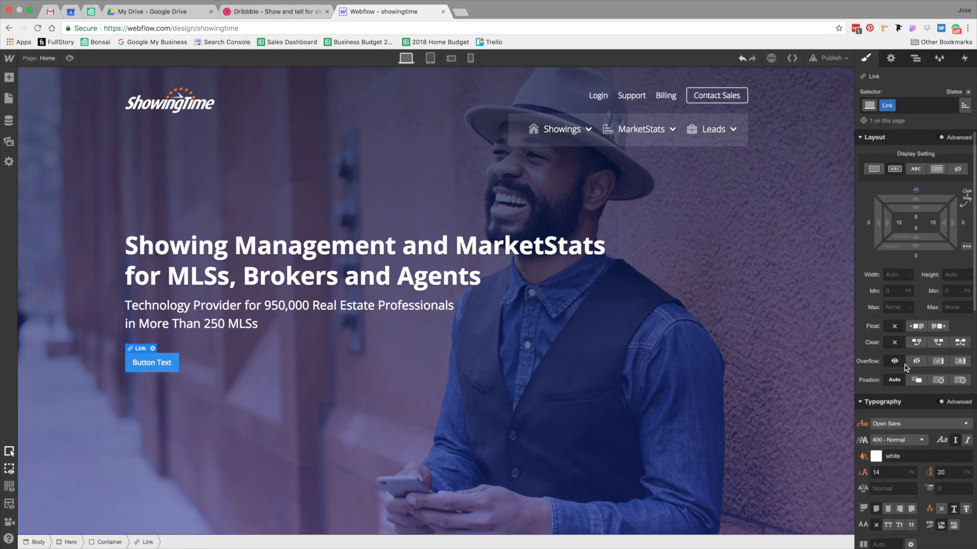
scroll(905, 365, down, 5)
scroll(904, 319, down, 3)
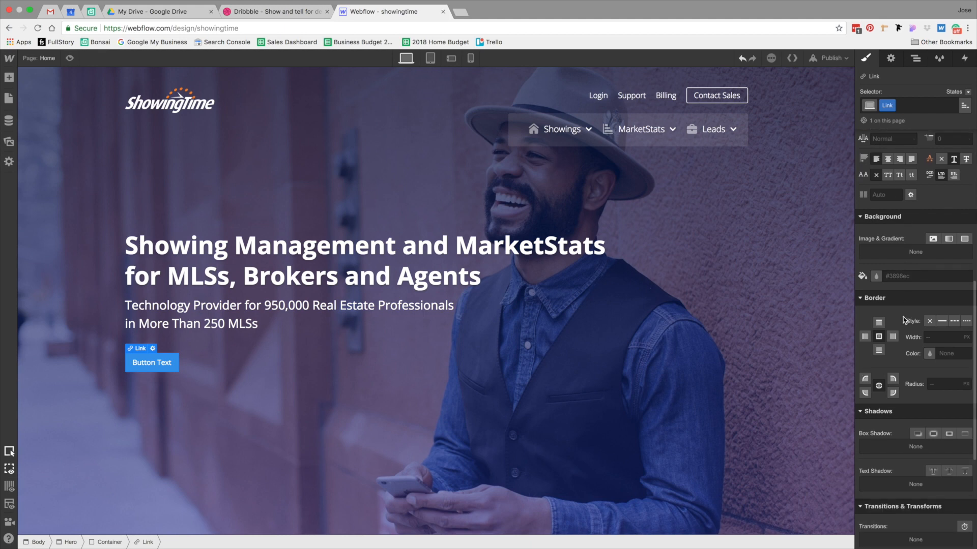
click(876, 276)
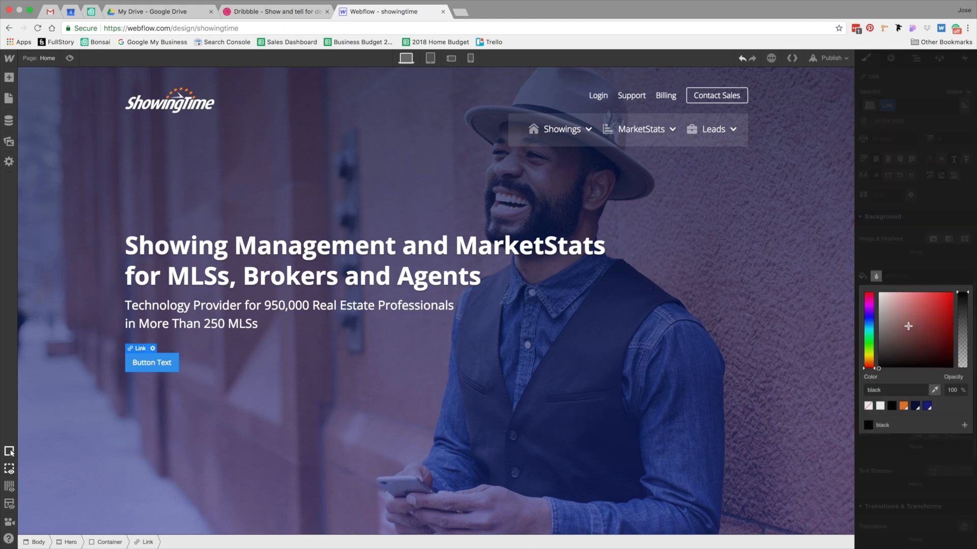
click(903, 407)
click(925, 209)
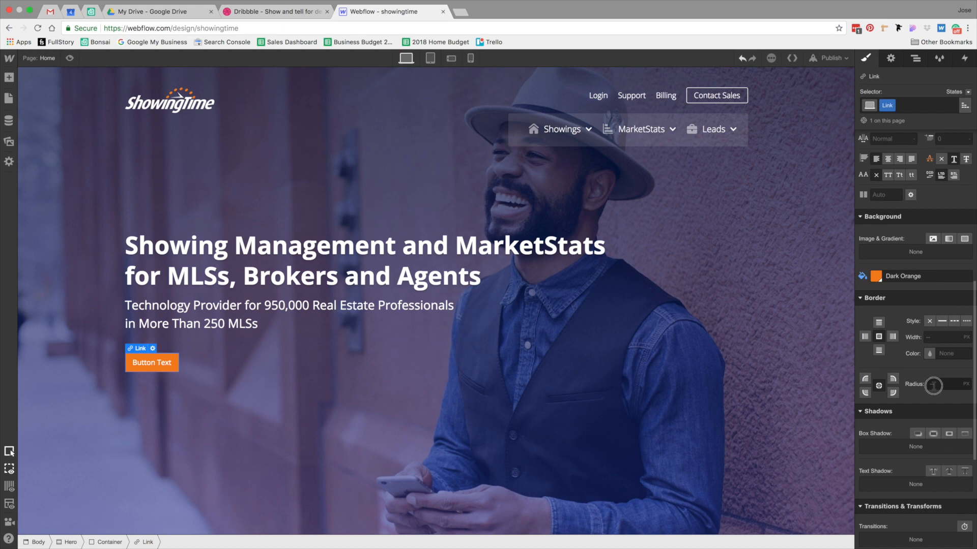
Replace the hero button's placeholder text with "Request Demo".
scroll(944, 365, up, 9)
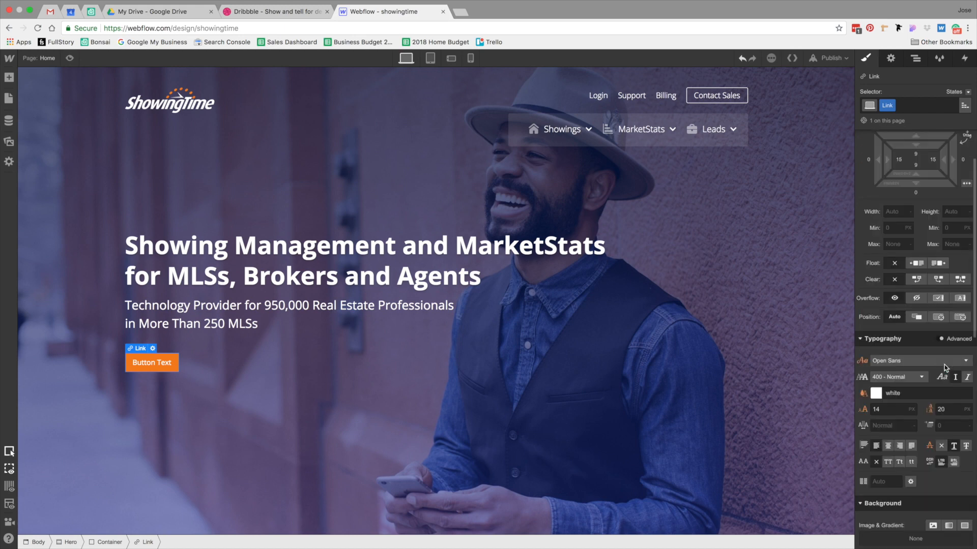
scroll(944, 365, up, 2)
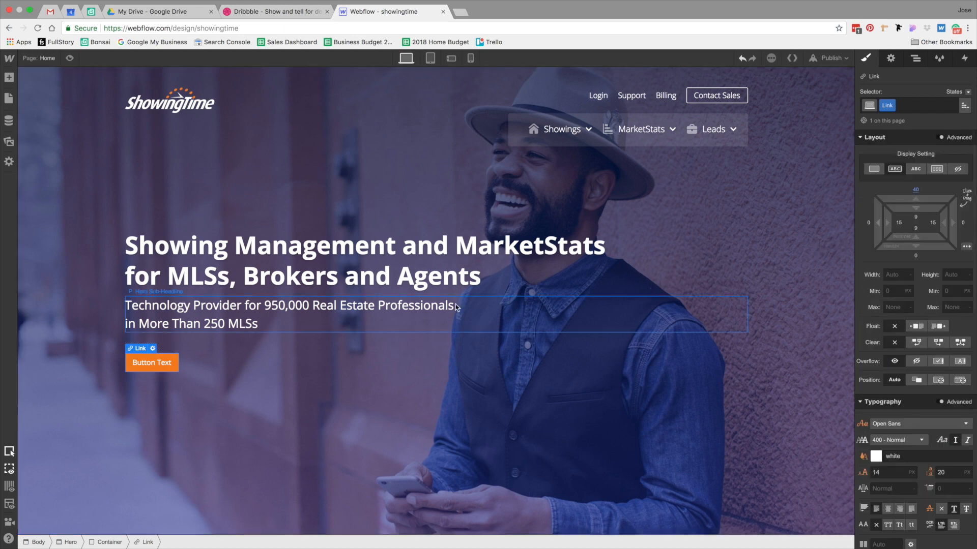
double_click(153, 362)
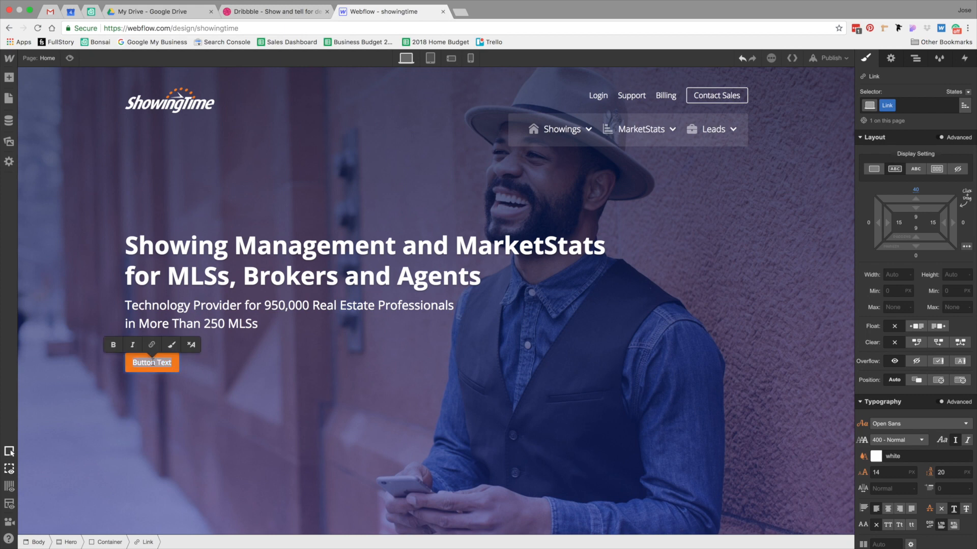
text(Request Demo)
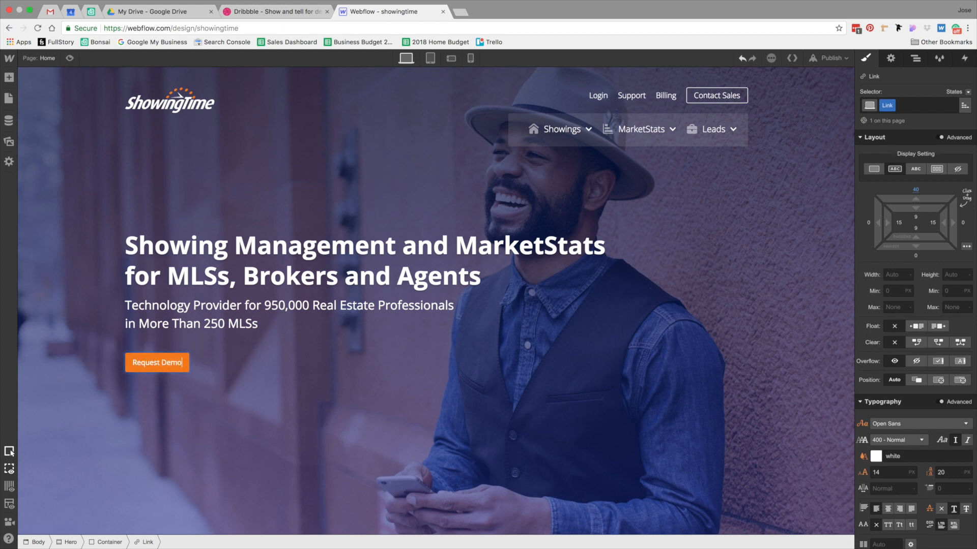
key(Escape)
Match the Request Demo button's text to the MarketStats nav label with 17 px size and 1 em line height, keeping weight 400 - Normal.
click(244, 364)
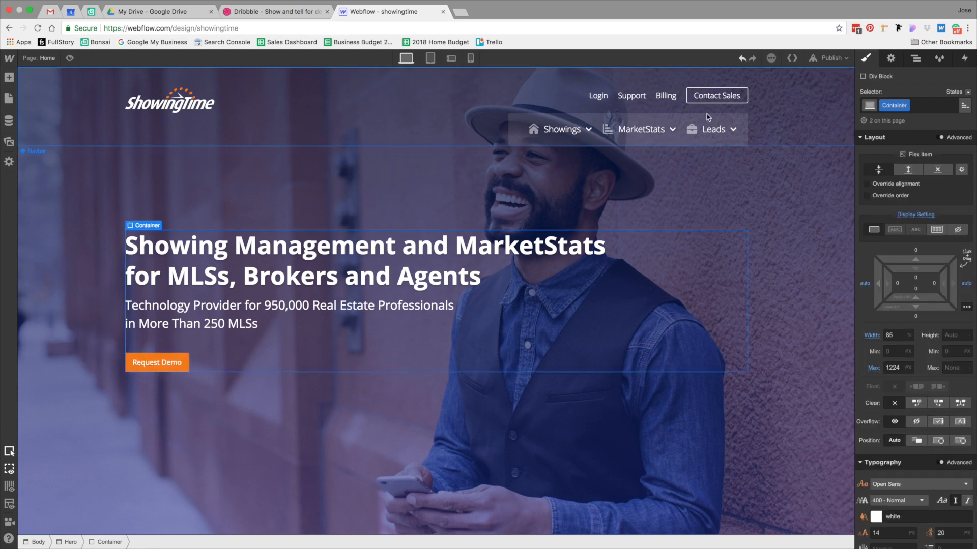
click(627, 130)
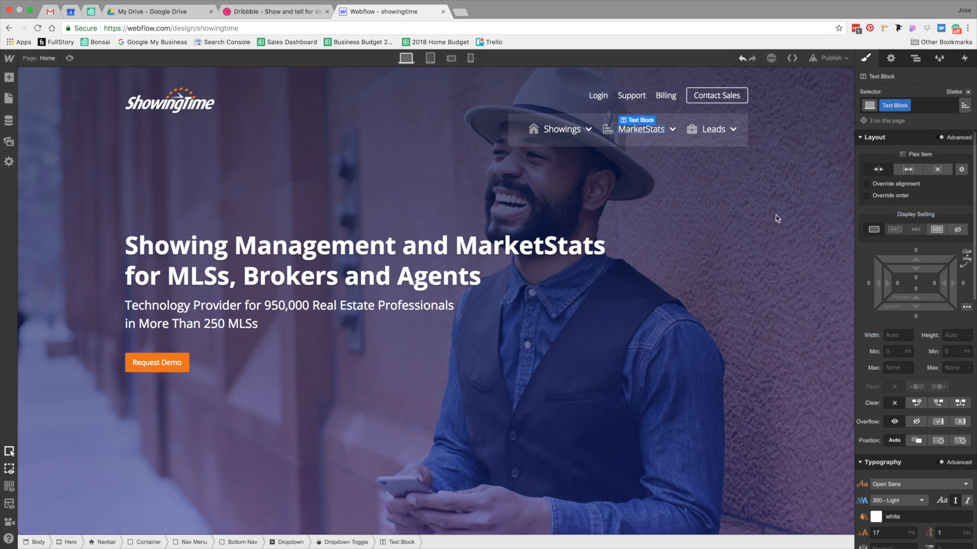
scroll(923, 356, down, 5)
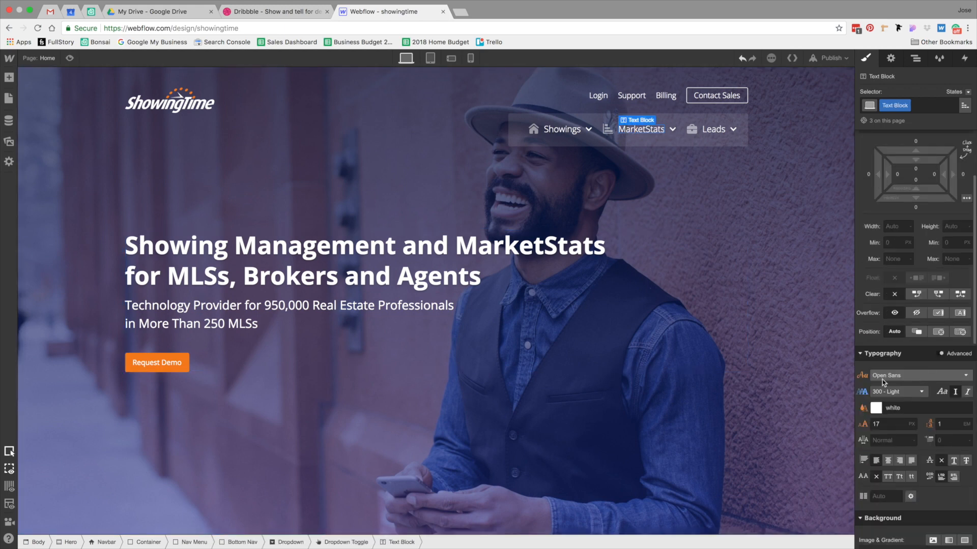
click(155, 369)
scroll(912, 512, down, 2)
scroll(910, 511, up, 3)
click(887, 432)
text(17)
key(Tab)
text(1em)
key(Return)
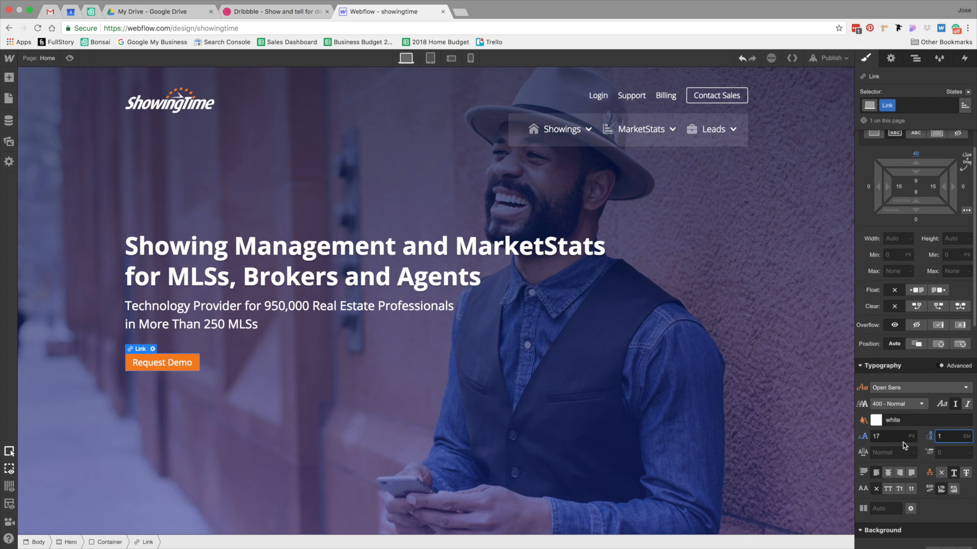
click(898, 405)
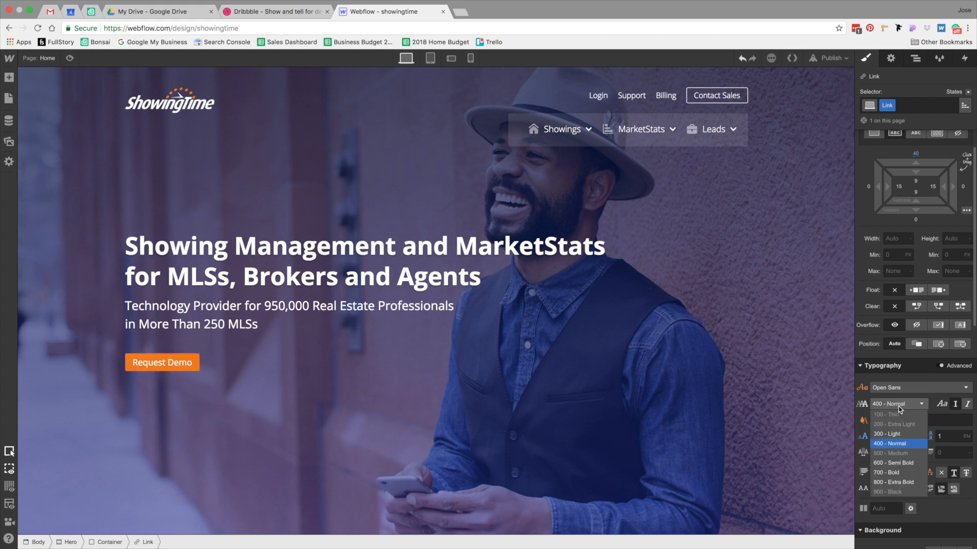
click(899, 443)
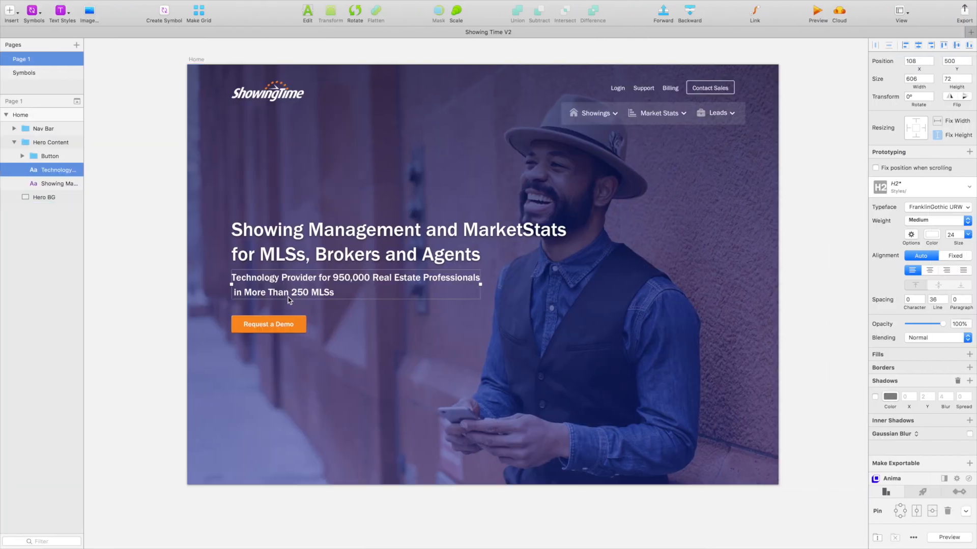
Check the button's spacing in the Sketch mockup and set the Webflow button's padding to 15 px vertically and 30 px horizontally.
double_click(286, 323)
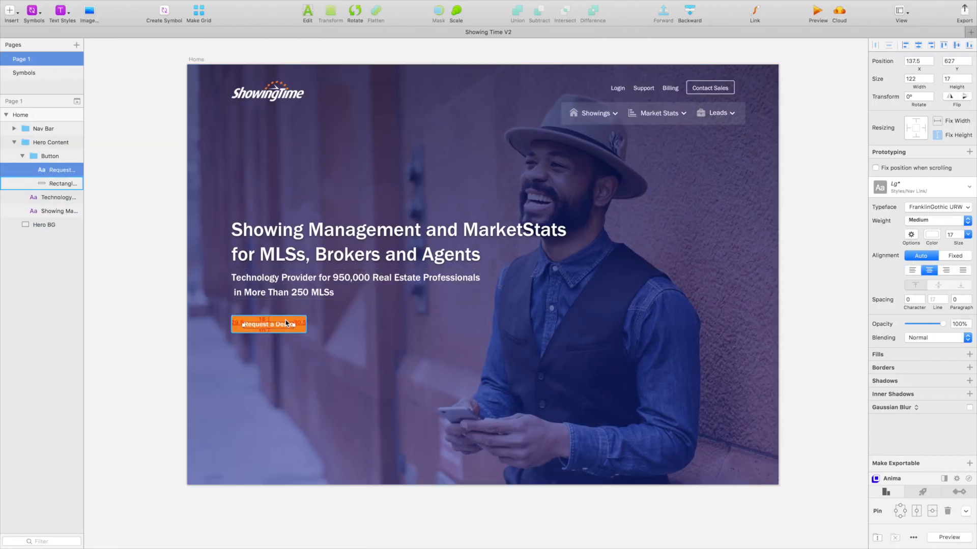
key(alt)
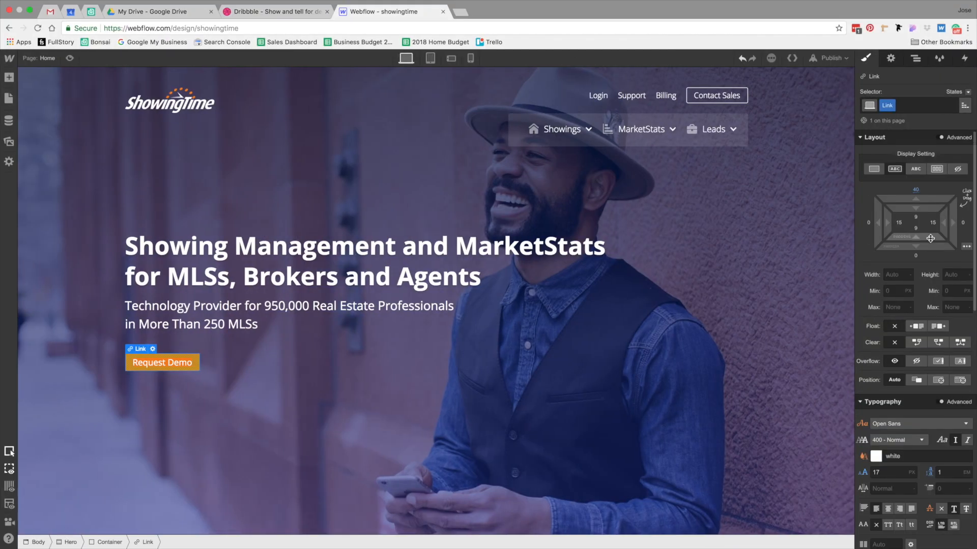
drag(930, 239, 911, 226)
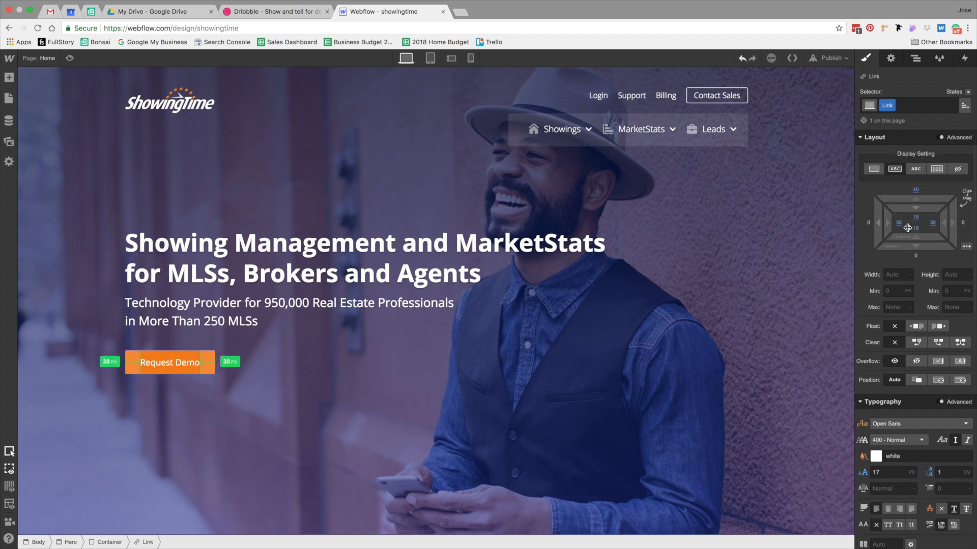
click(318, 435)
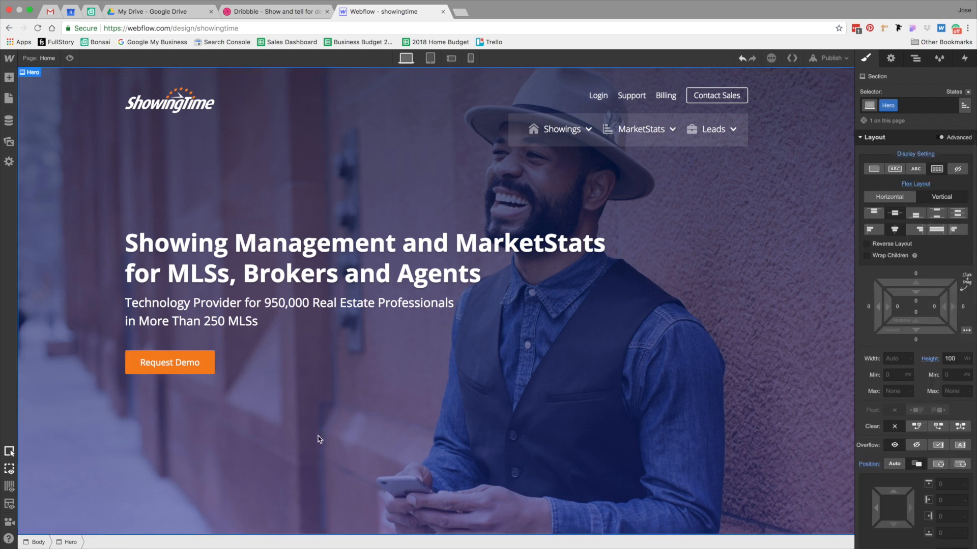
Add an outside drop shadow to the Request Demo button.
click(204, 358)
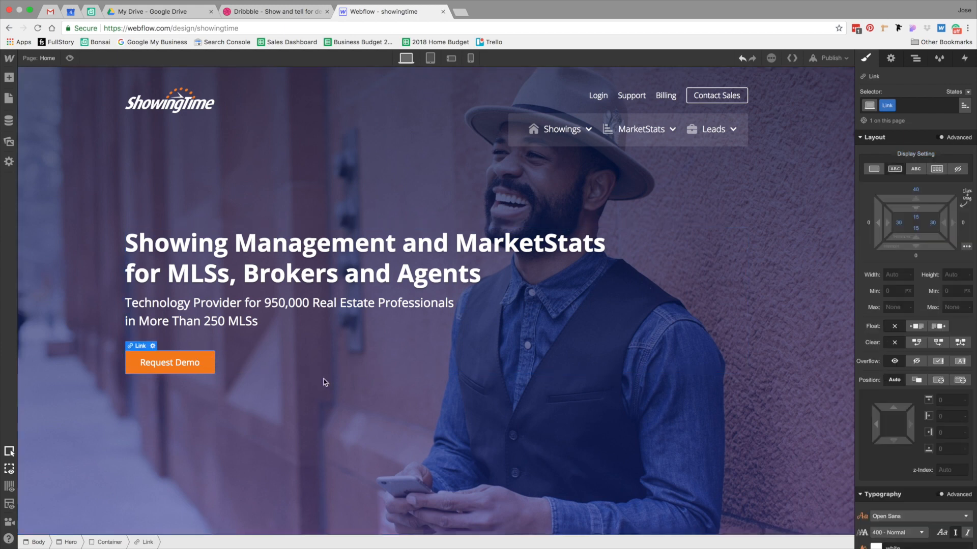
scroll(915, 361, down, 10)
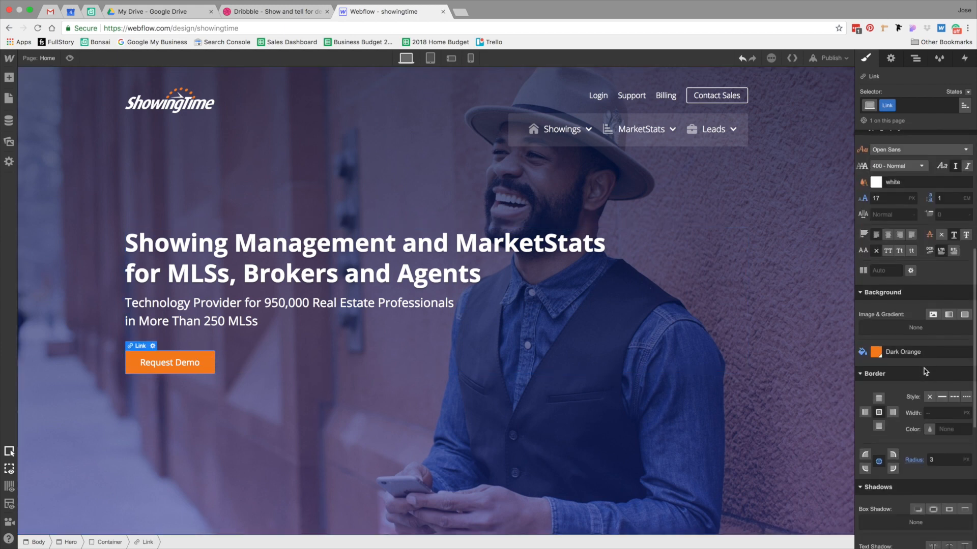
scroll(924, 369, down, 5)
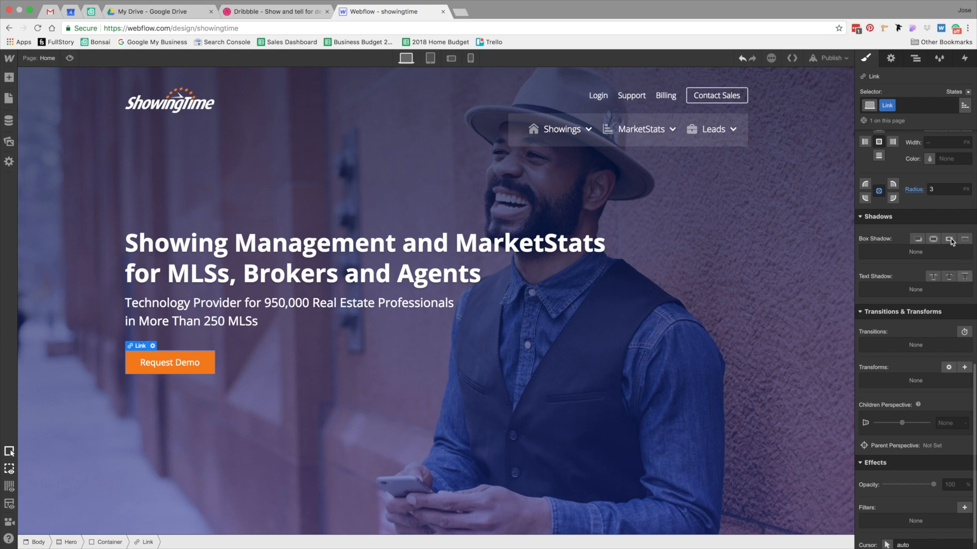
click(918, 241)
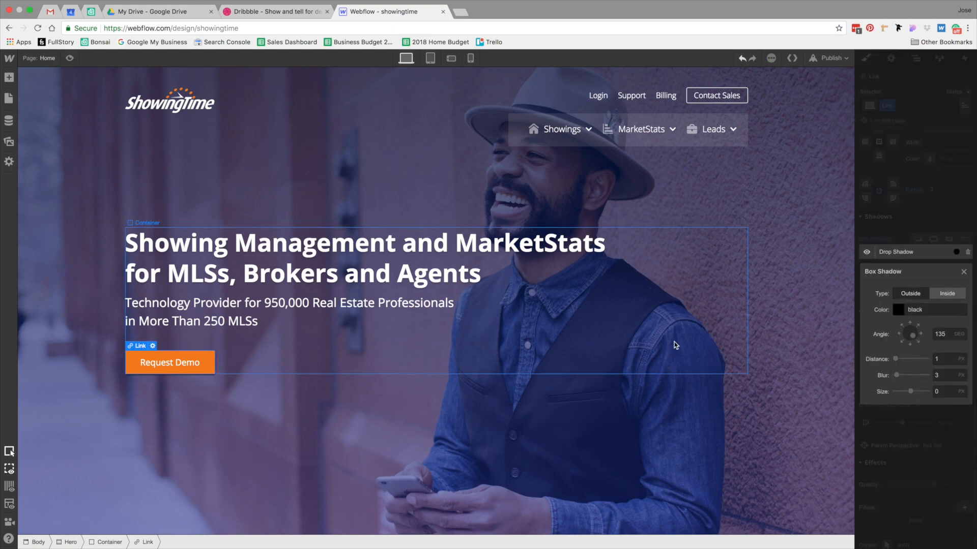
Check the button rectangle's shadow in the Sketch mockup and give the Webflow drop shadow a downward angle and 2 px distance.
key(ctrl+Right)
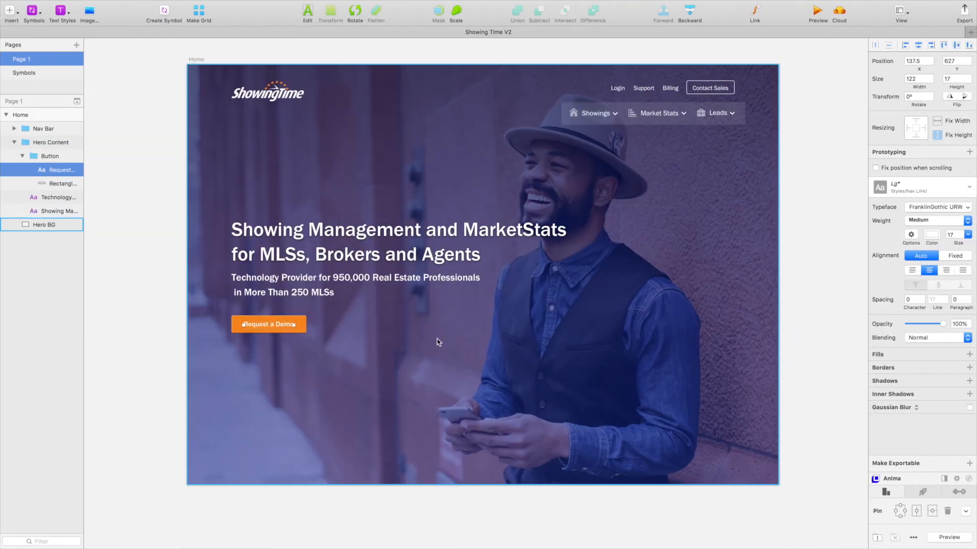
click(291, 321)
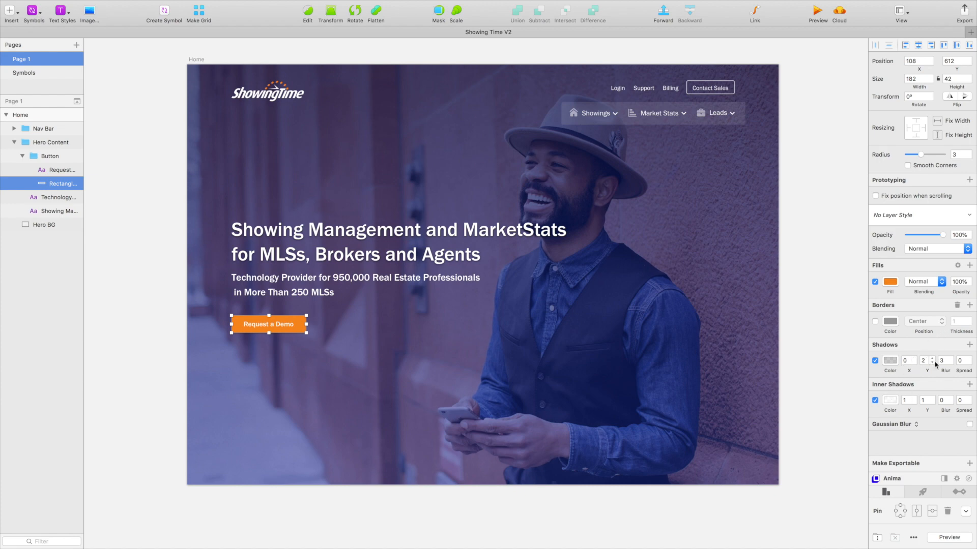
click(891, 361)
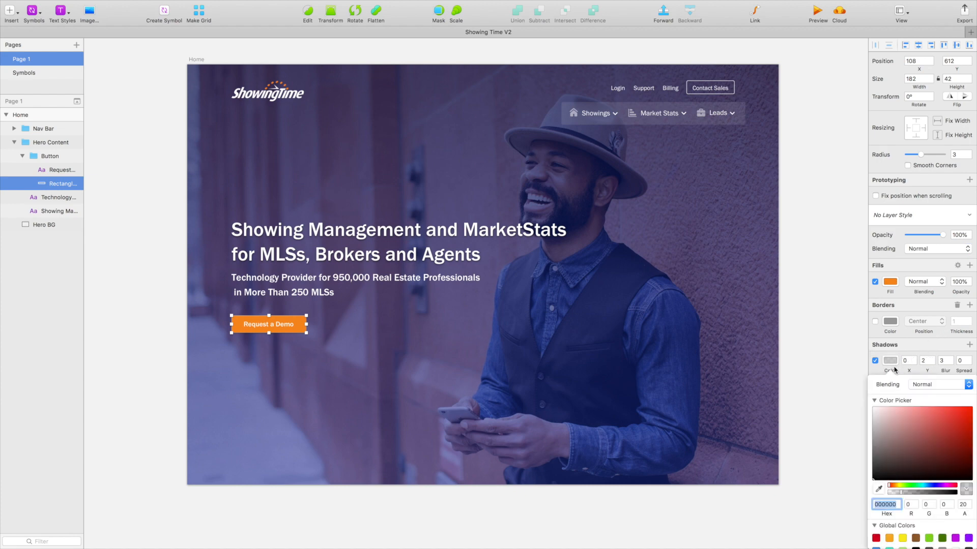
key(ctrl+Left)
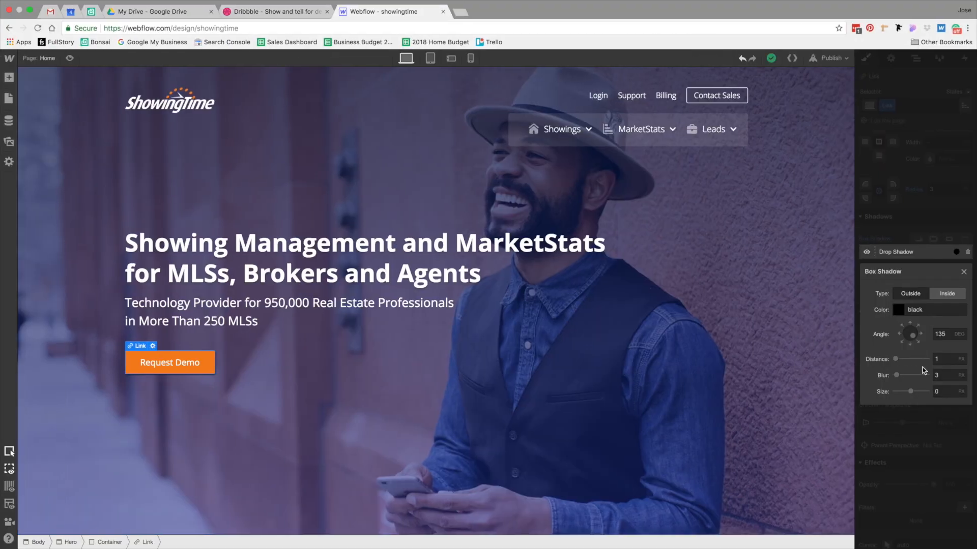
click(911, 344)
click(942, 359)
key(BackSpace)
text(2)
Set the drop shadow's black color to 20% opacity.
click(898, 310)
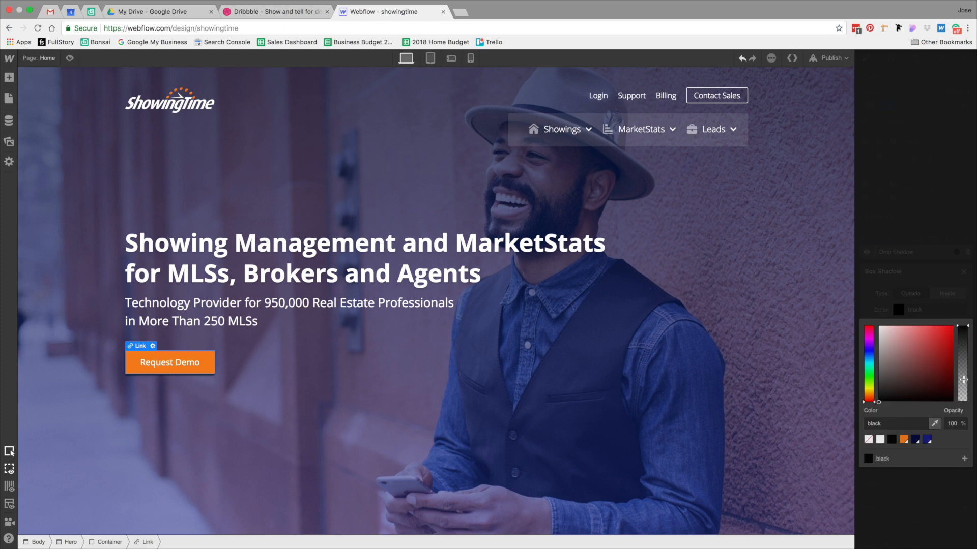
double_click(950, 427)
text(20)
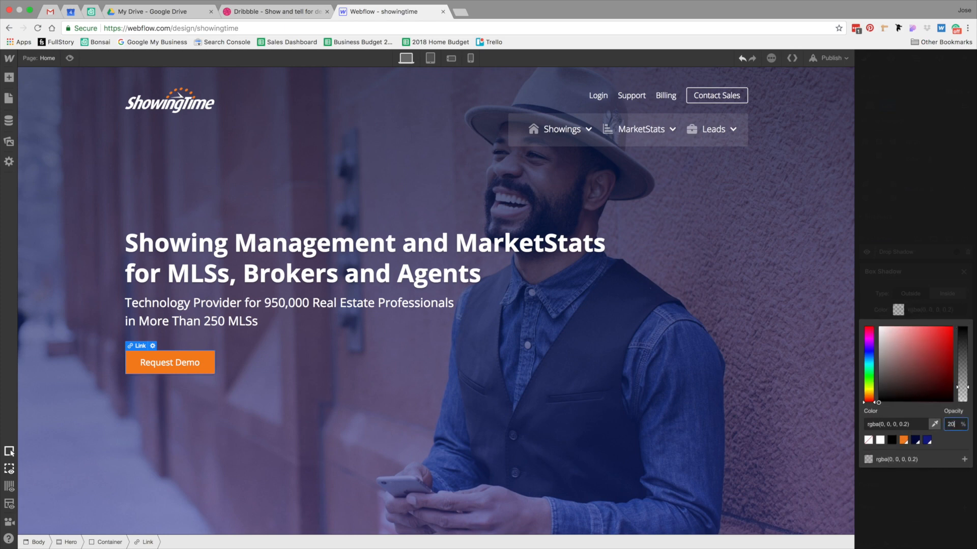
click(939, 493)
click(625, 428)
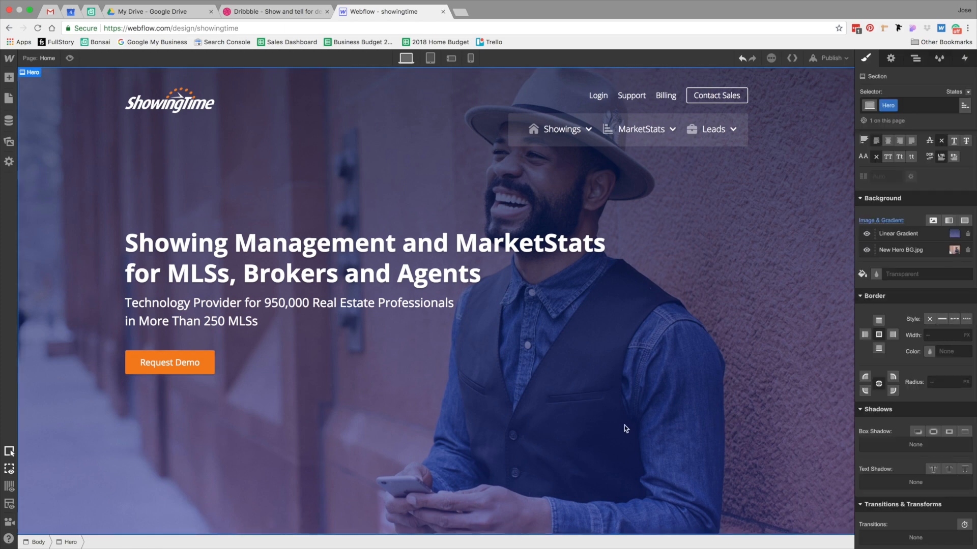
Add an inner shadow to the Request Demo button alongside its drop shadow.
click(197, 370)
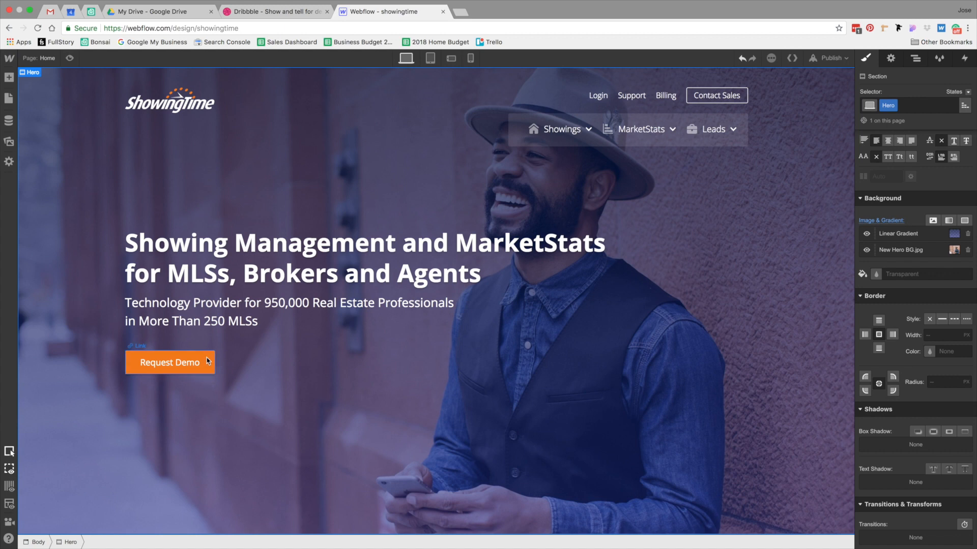
scroll(911, 405, down, 1)
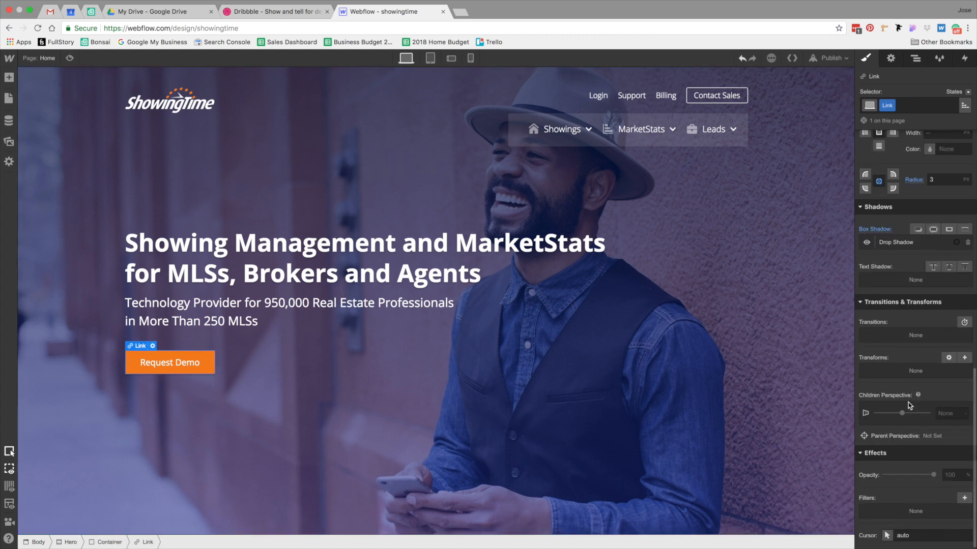
click(949, 229)
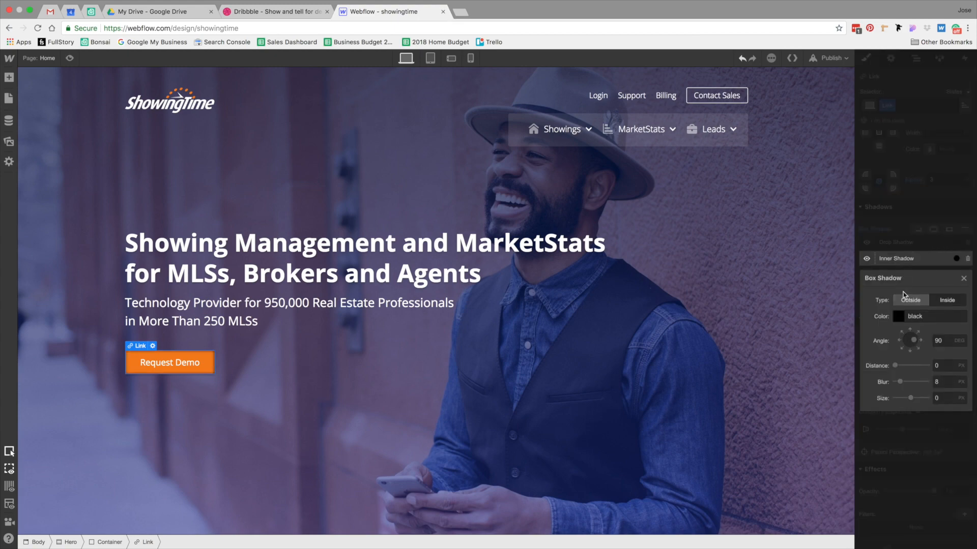
Check the inner shadow's color in the Sketch mockup and set the Webflow inner shadow to white at 40% opacity.
key(ctrl+Right)
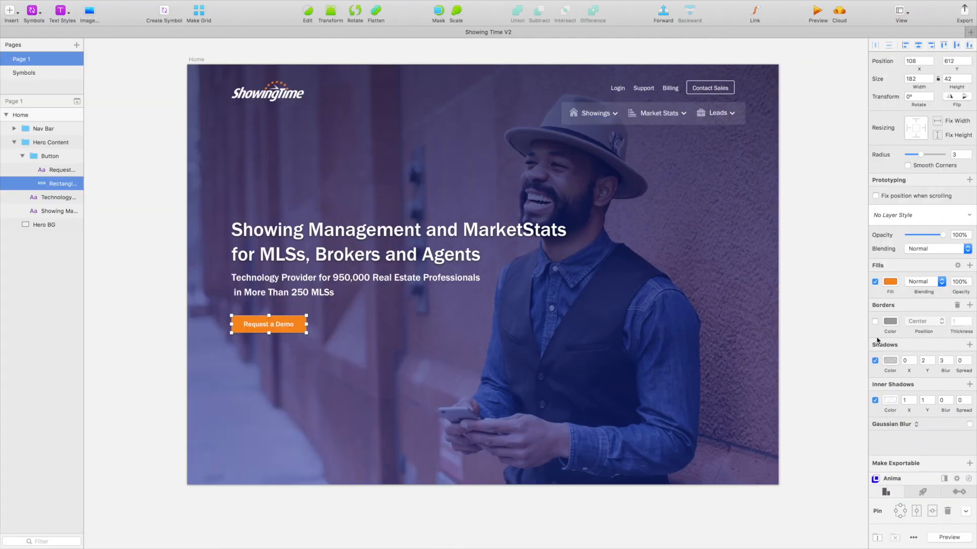
click(890, 401)
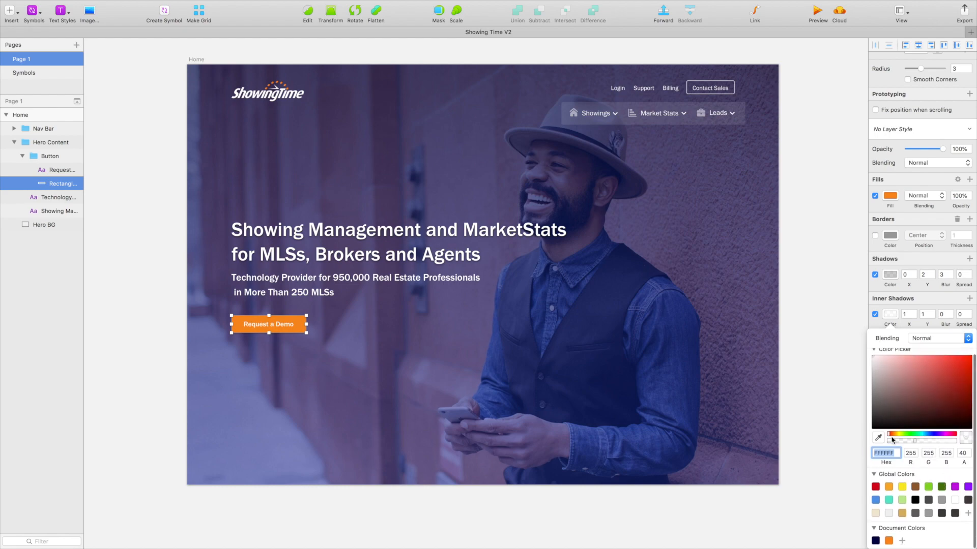
click(912, 309)
key(ctrl+Left)
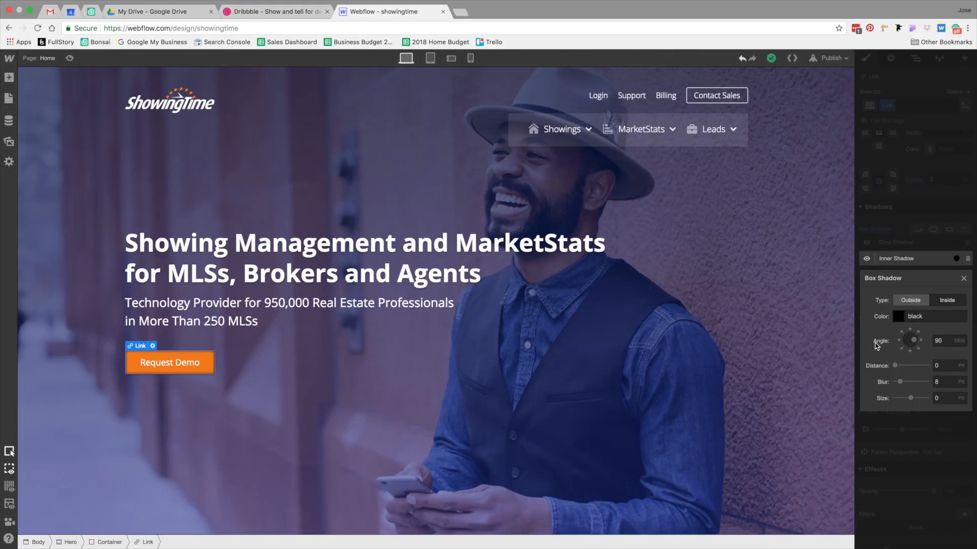
click(880, 447)
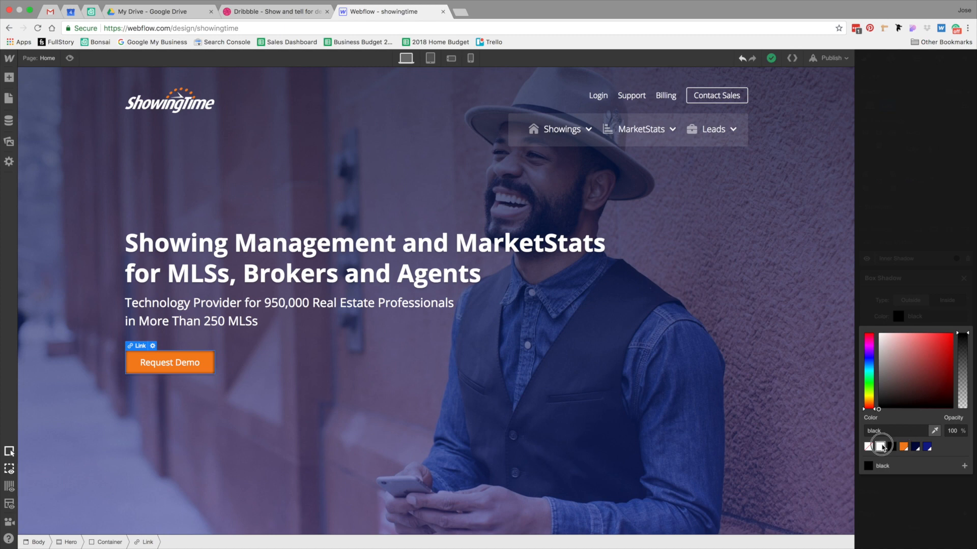
click(952, 430)
text(0)
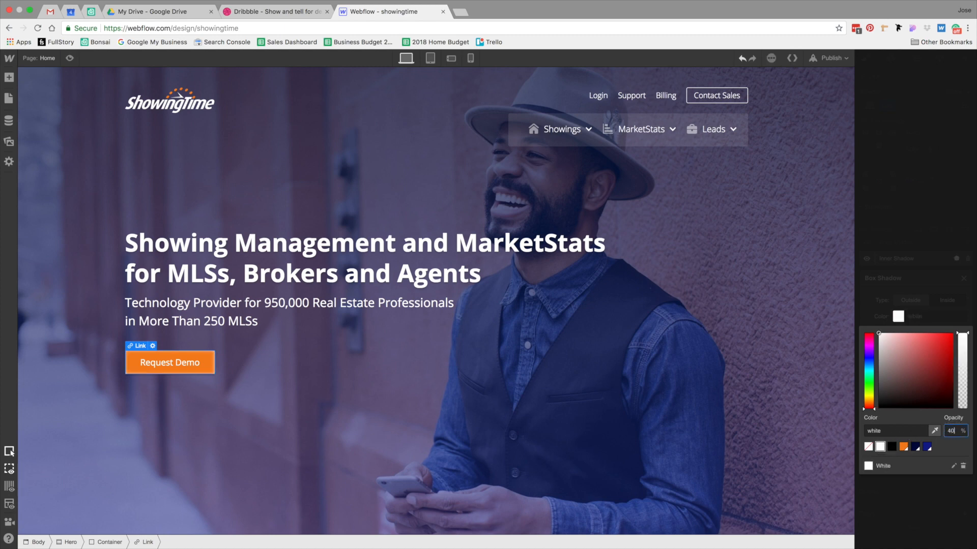
click(938, 366)
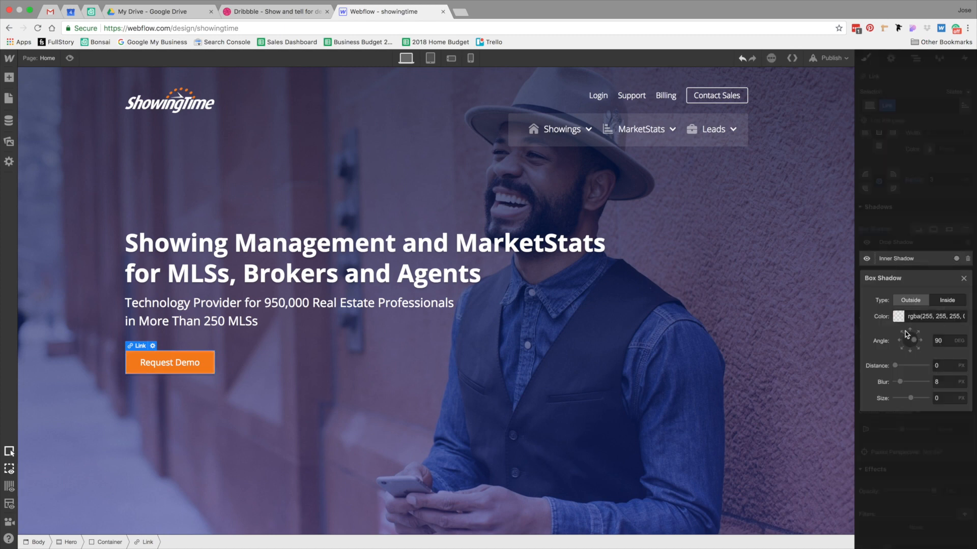
Check the inner shadow's offsets in Sketch and set the Webflow inner shadow to a diagonal angle, 1 px distance and 0 blur.
key(ctrl+Right)
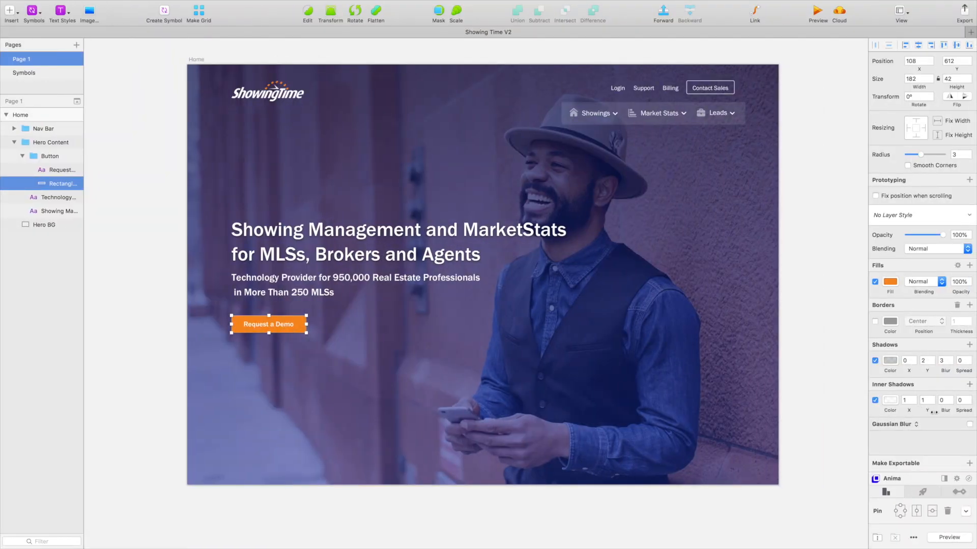
key(ctrl+Left)
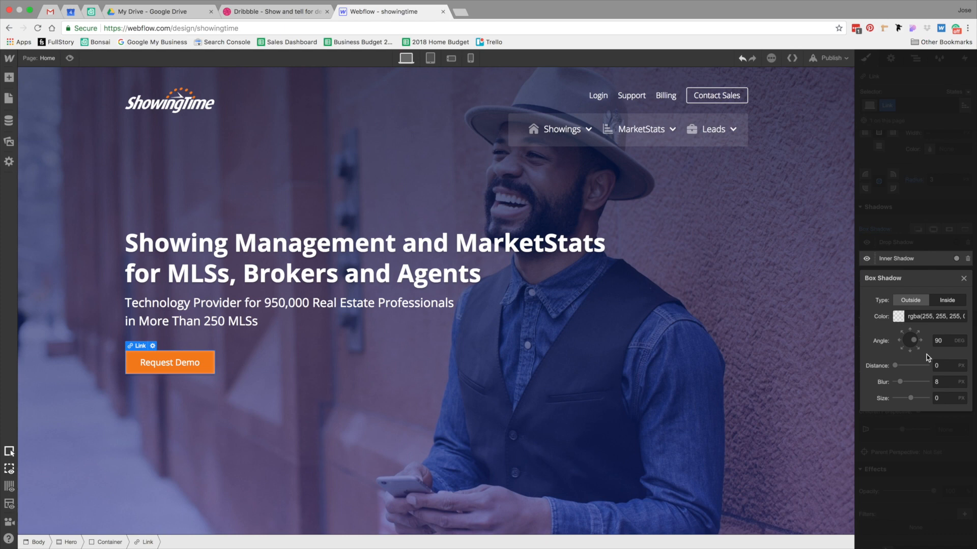
click(902, 334)
click(941, 365)
text(1)
key(Tab)
text(0)
key(Tab)
click(917, 347)
Compare the styled Webflow hero section with the Sketch mockup.
click(625, 428)
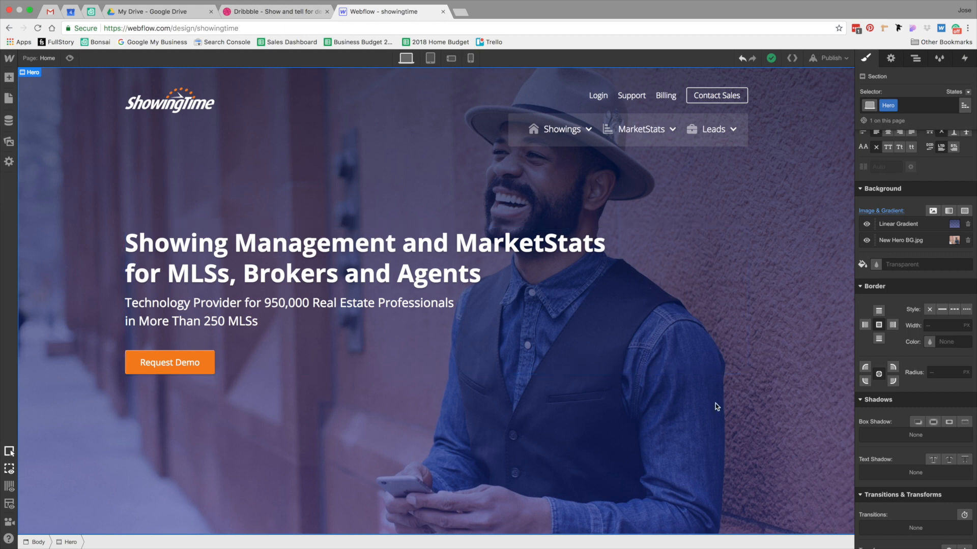
key(ctrl+Right)
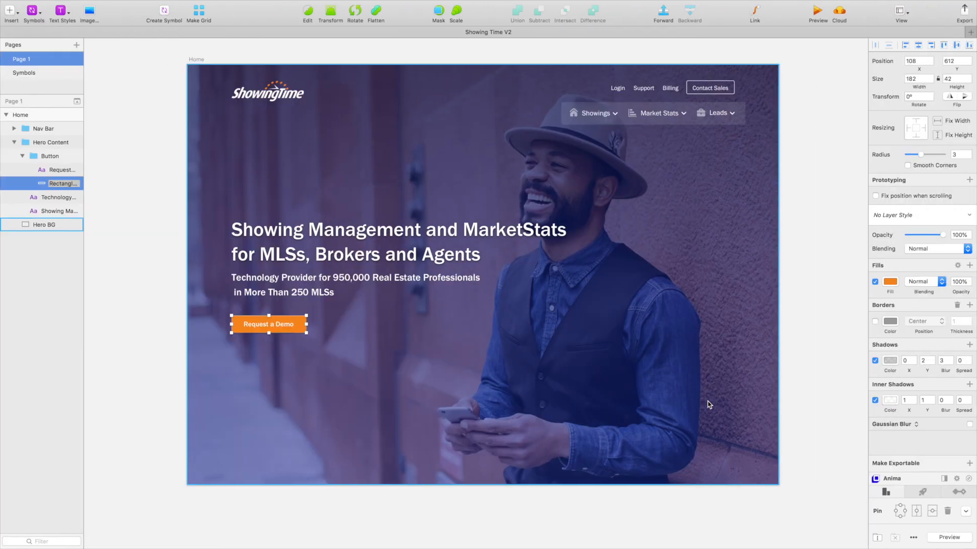
key(ctrl+Left)
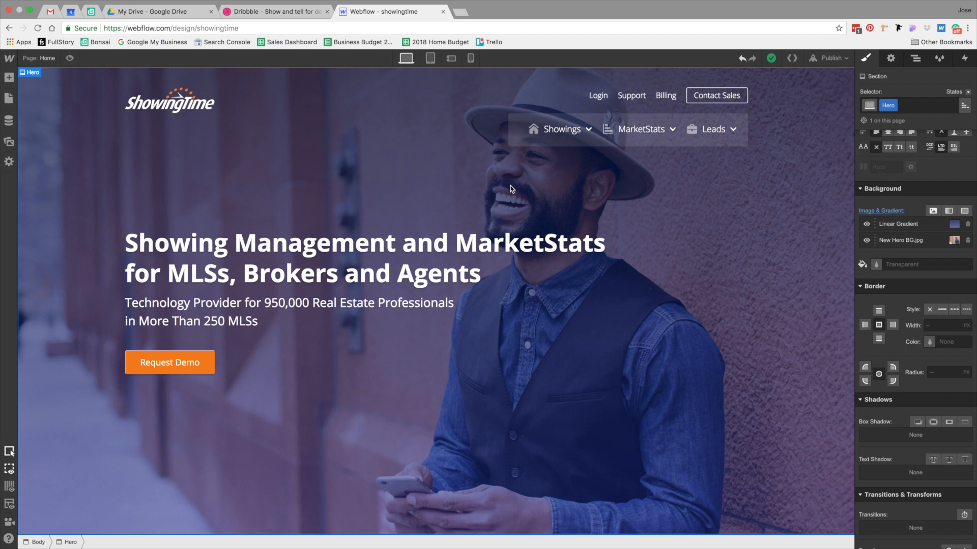
Publish the site to showingtime.webflow.io and open the live page.
click(829, 59)
click(741, 160)
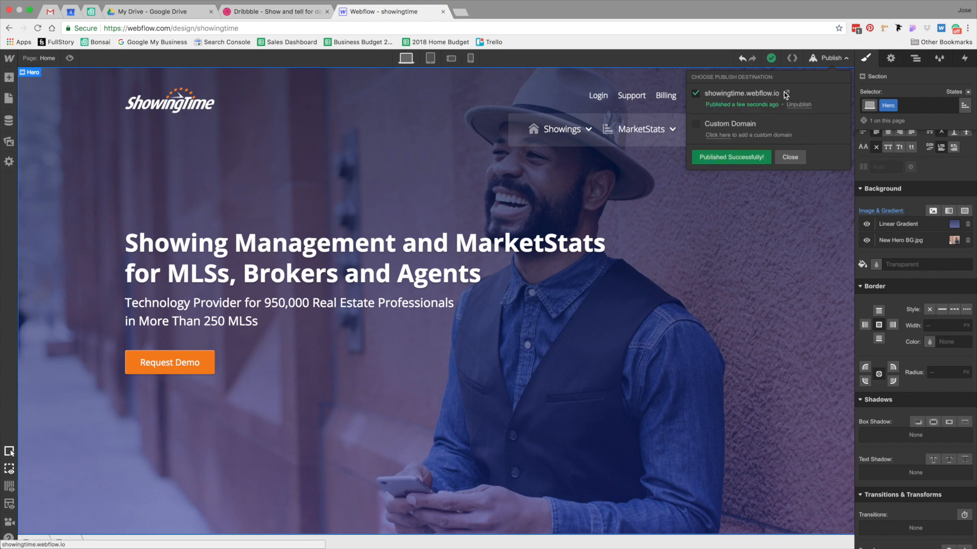
click(781, 95)
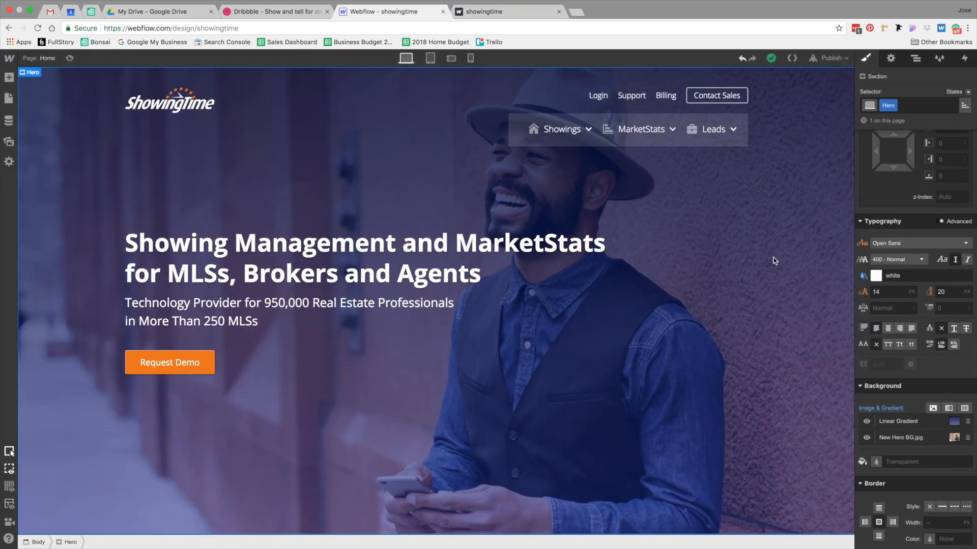
click(660, 143)
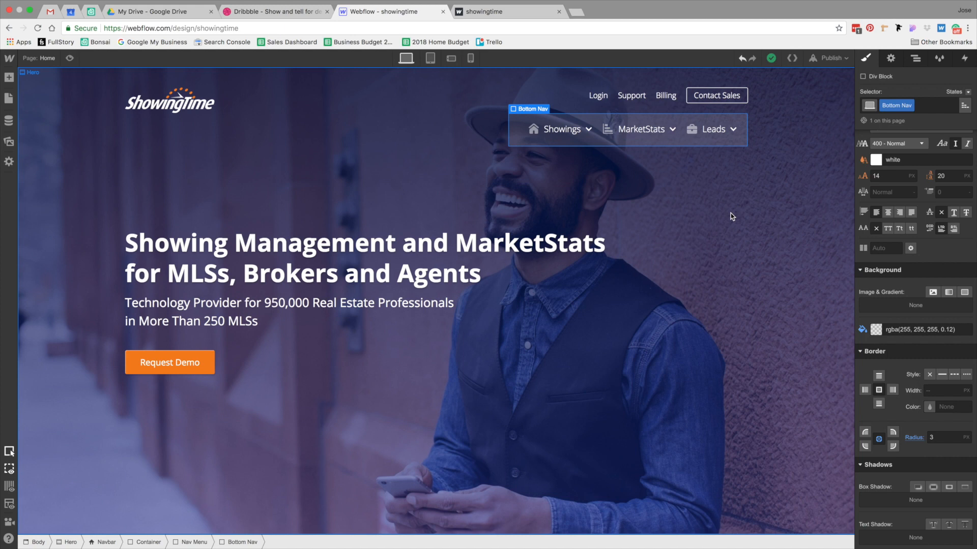
click(701, 226)
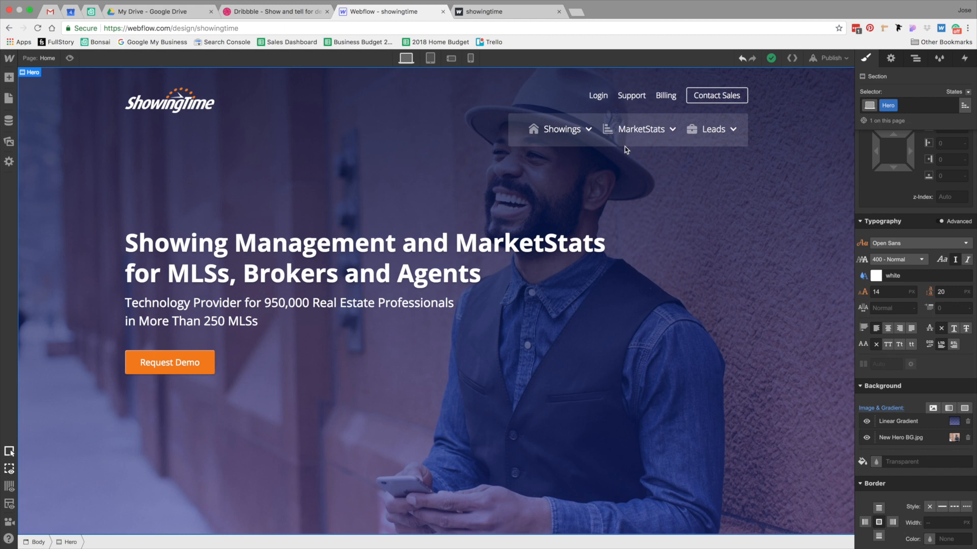
click(646, 132)
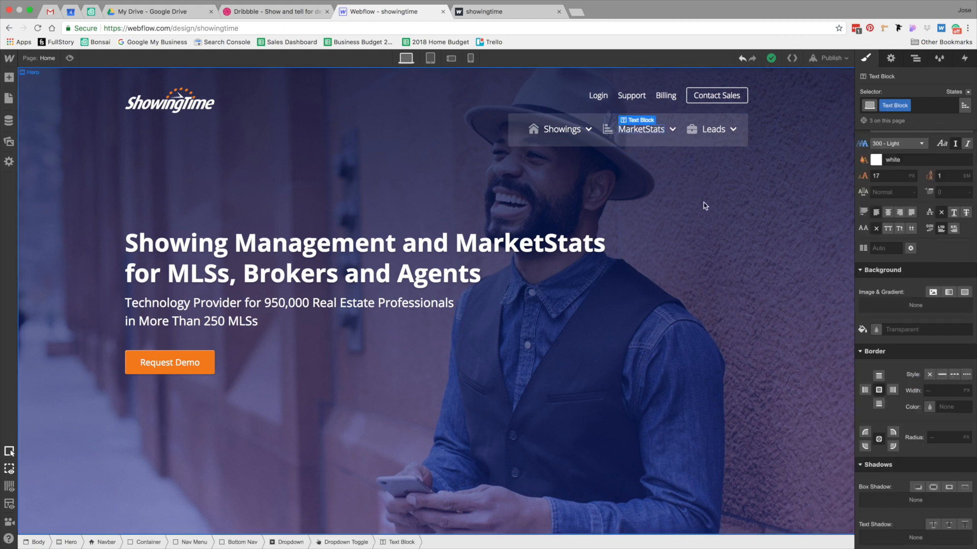
click(703, 202)
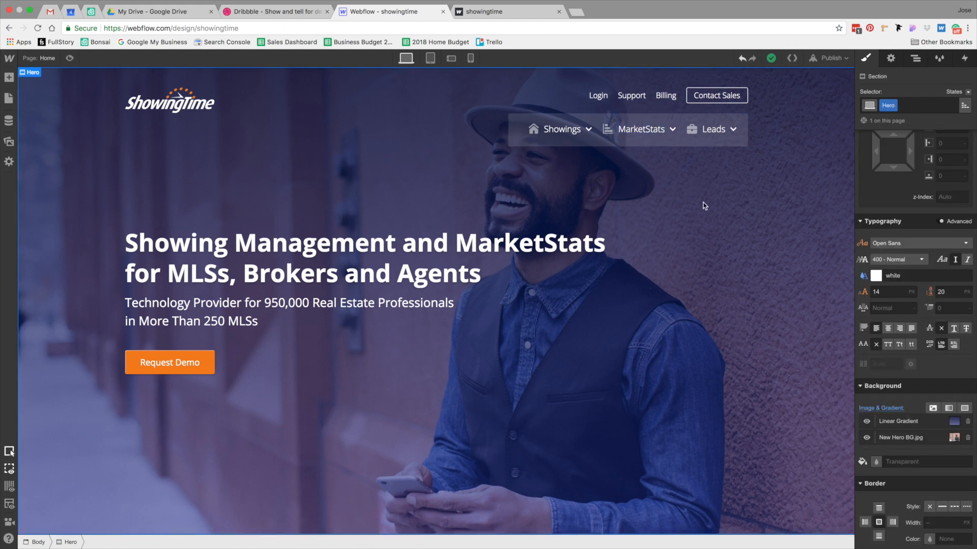